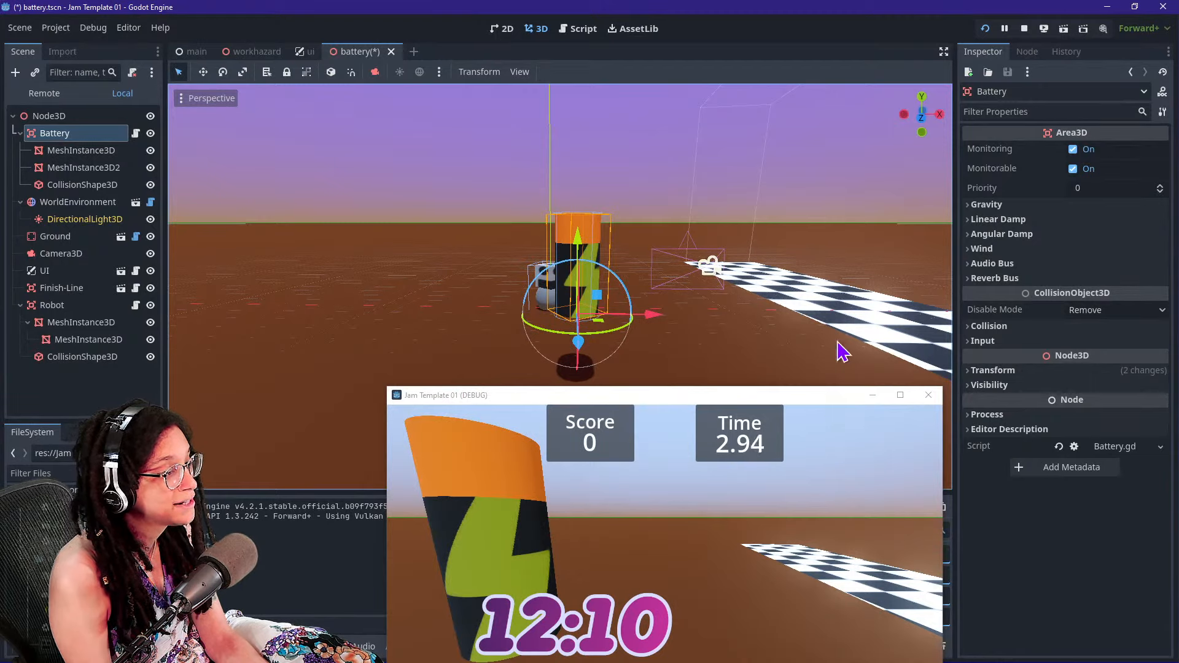
# Rerun the game to test the battery, stop it, and inspect the battery and robot closer up in the 3D scene
pyautogui.click(986, 28)
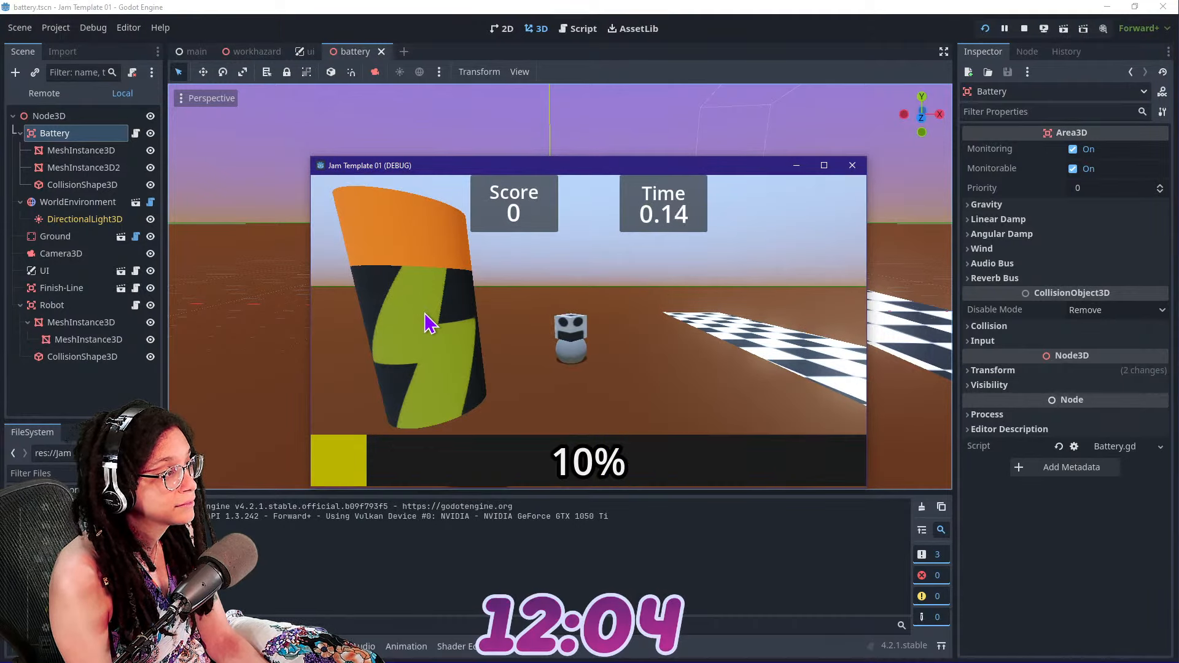
pyautogui.click(1024, 30)
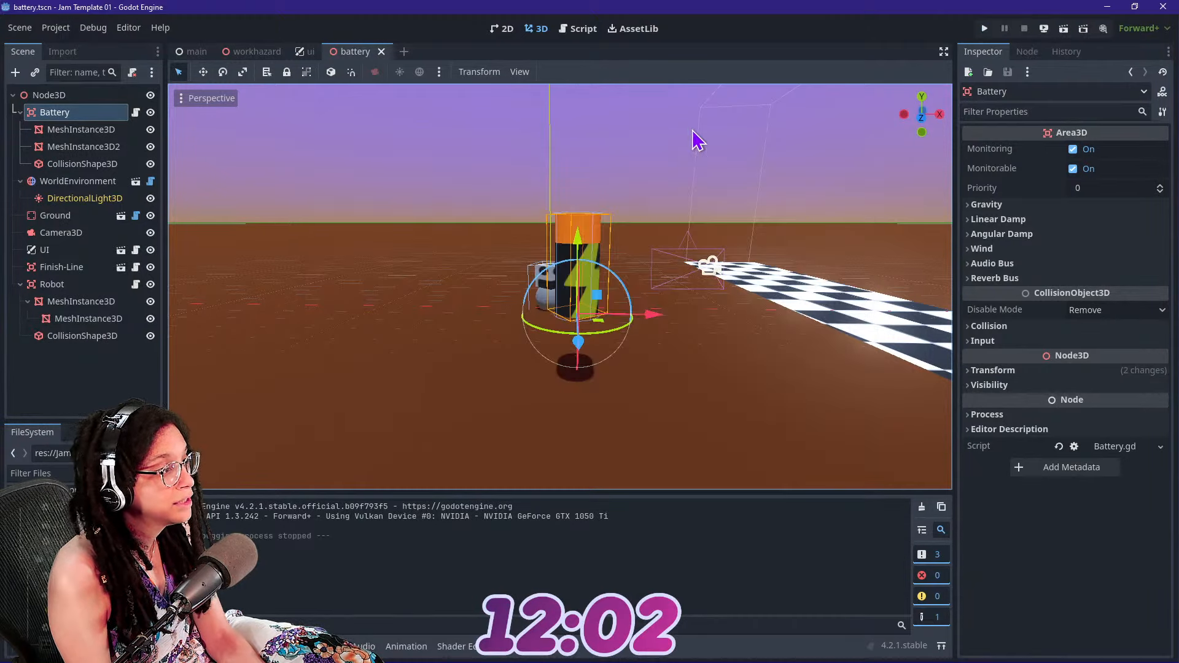
pyautogui.click(271, 254)
pyautogui.press('d')
pyautogui.moveTo(403, 304); pyautogui.dragTo(403, 303, button='right')
pyautogui.press('w')
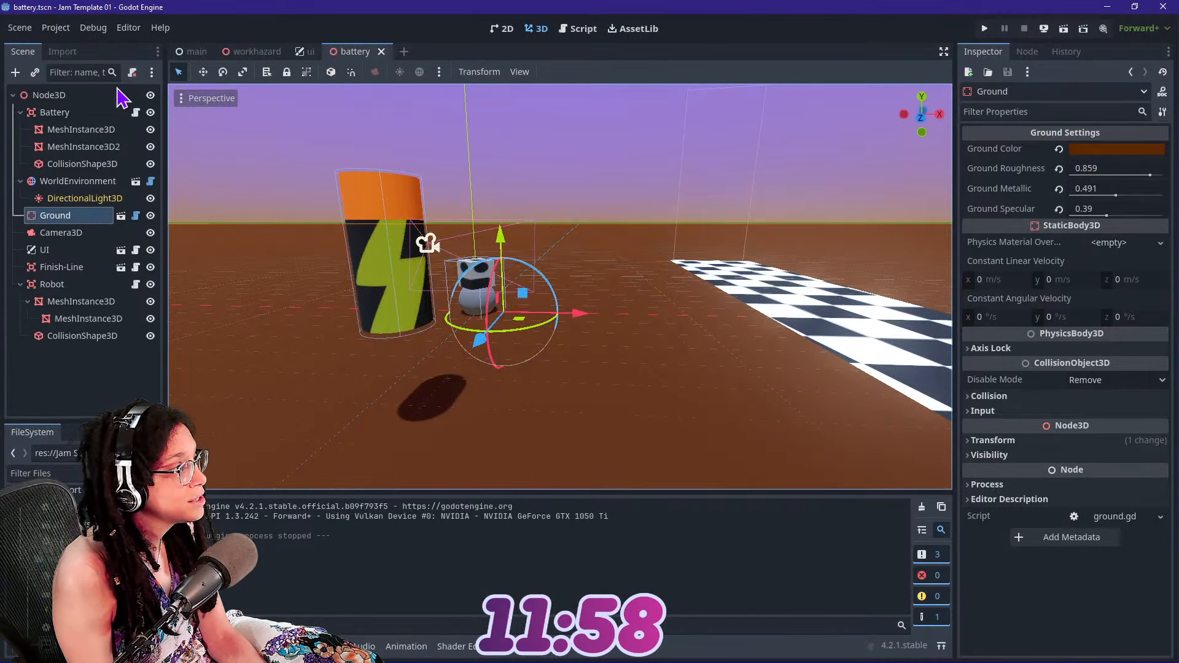
# In the Robot node's script, nest the position.x line under "if moving:" in _process and set its speed multiplier to 2
pyautogui.click(98, 284)
pyautogui.click(136, 284)
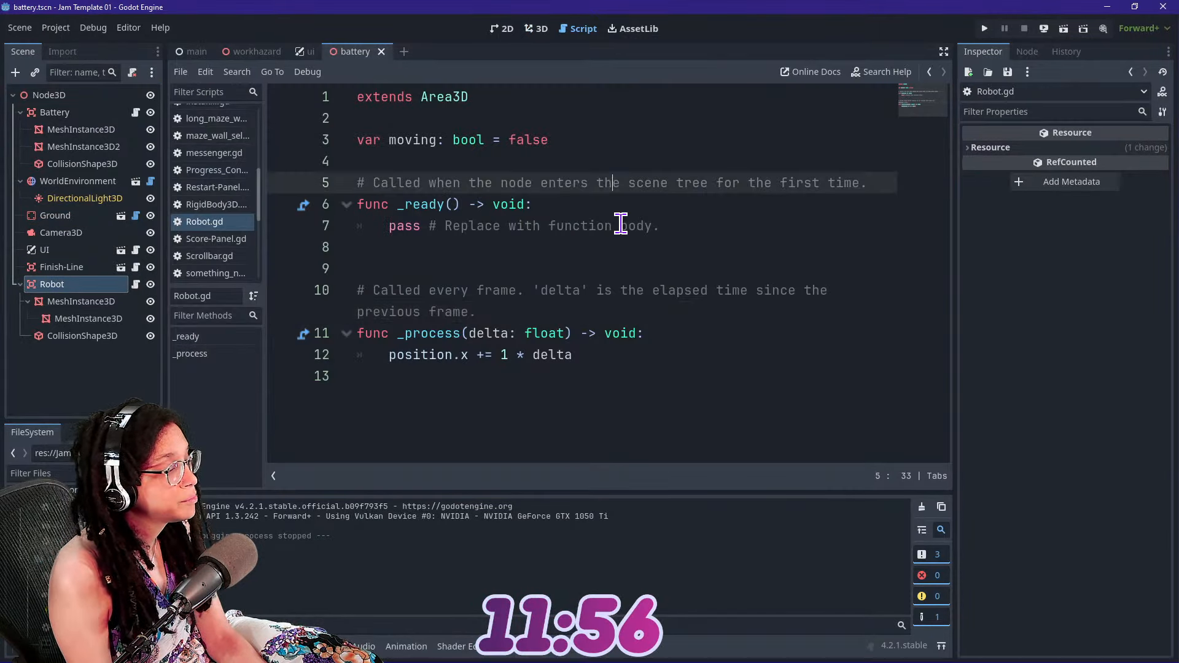
pyautogui.click(671, 337)
pyautogui.press('Return')
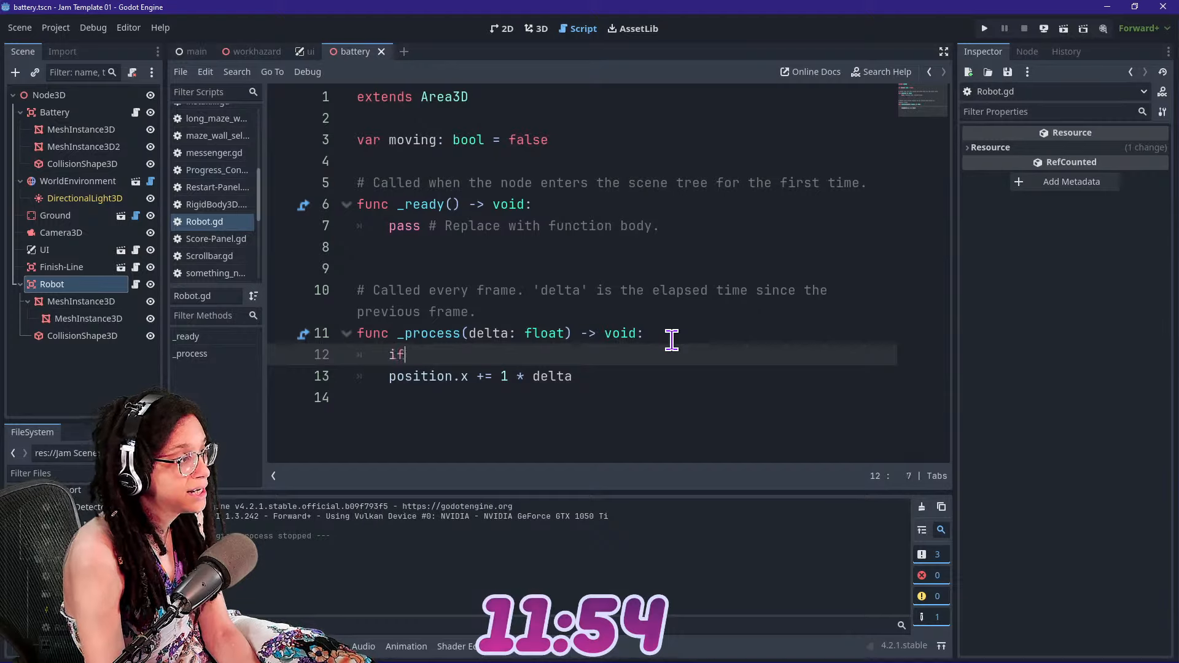
pyautogui.write('if moving:')
pyautogui.click(360, 376)
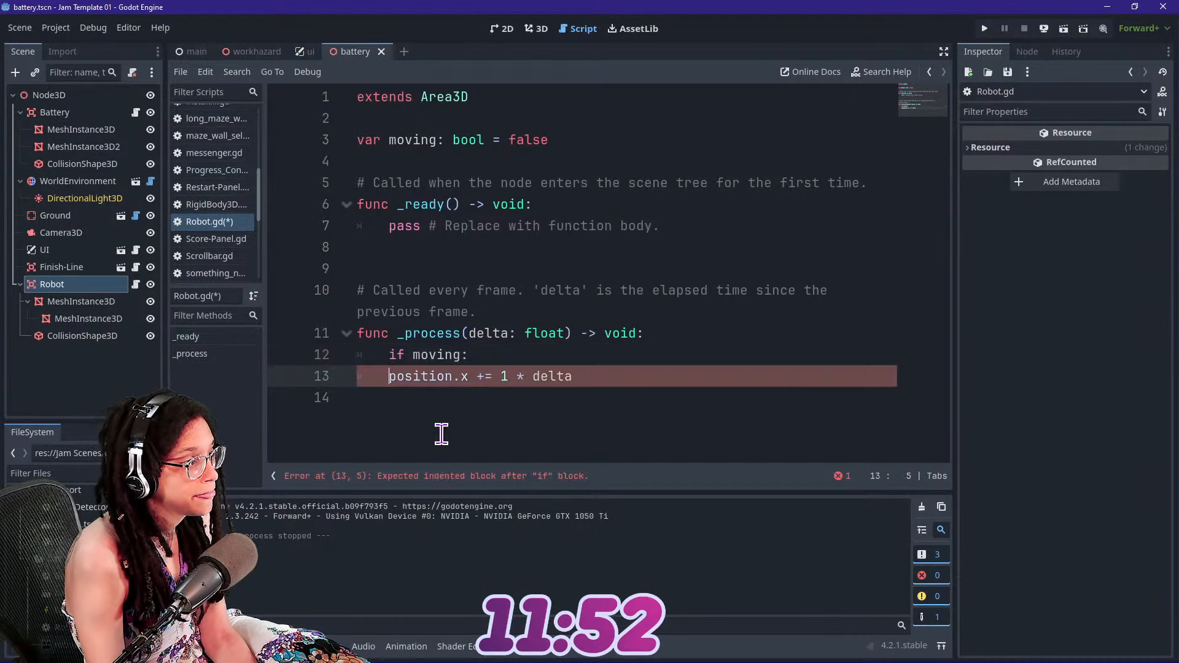
pyautogui.press('Tab')
pyautogui.doubleClick(536, 376)
pyautogui.write('2')
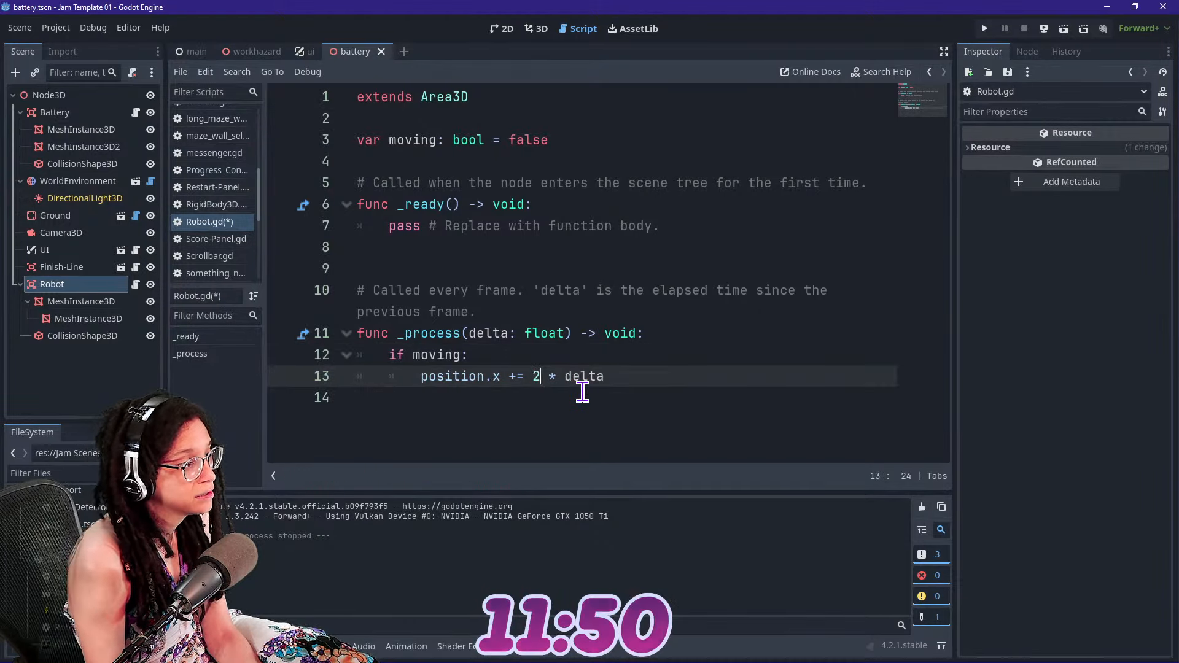
# Run the game to check the robot's movement, stop it, and review the progress container and robot scripts
pyautogui.click(984, 29)
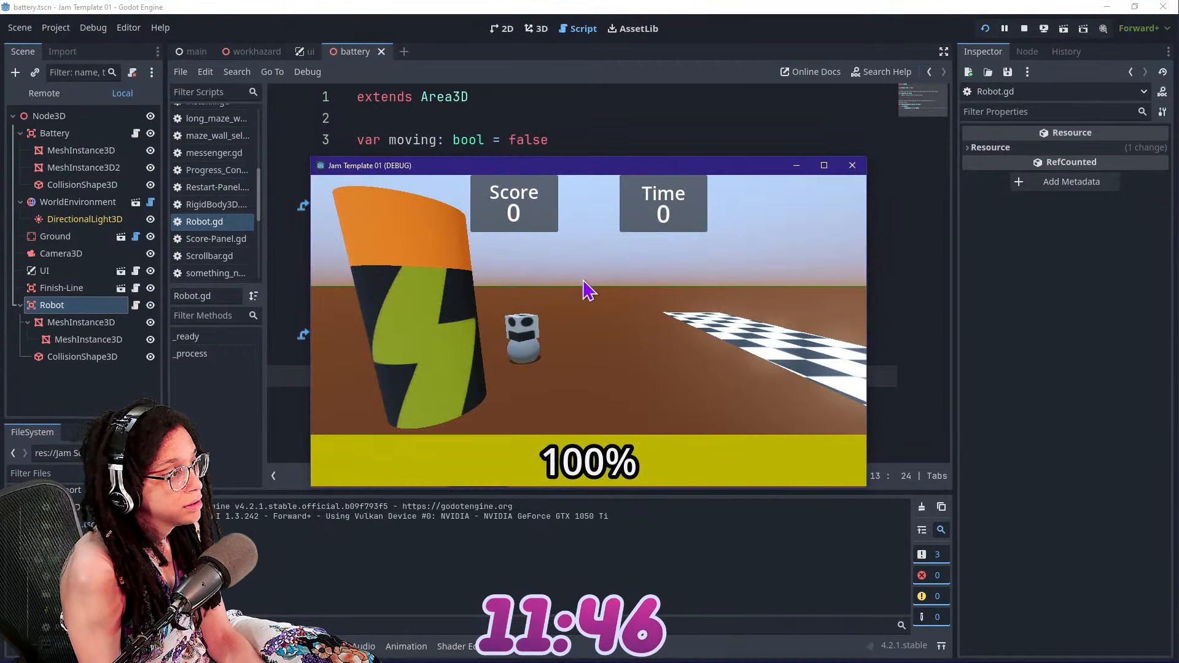
pyautogui.click(1024, 29)
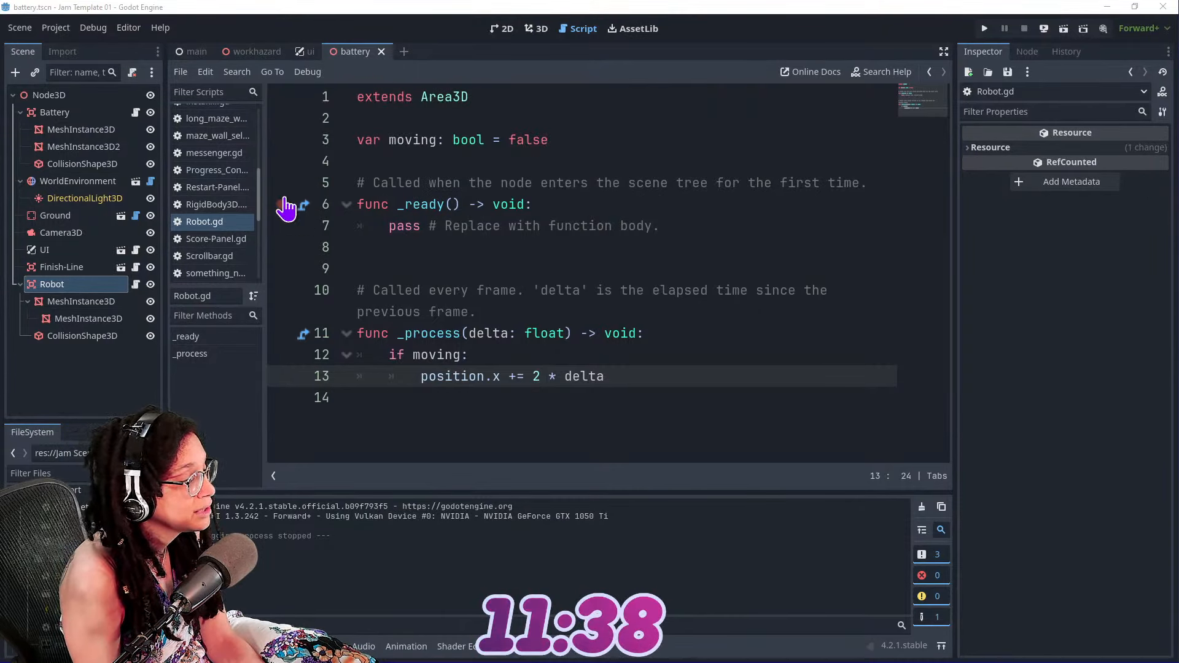
pyautogui.click(221, 171)
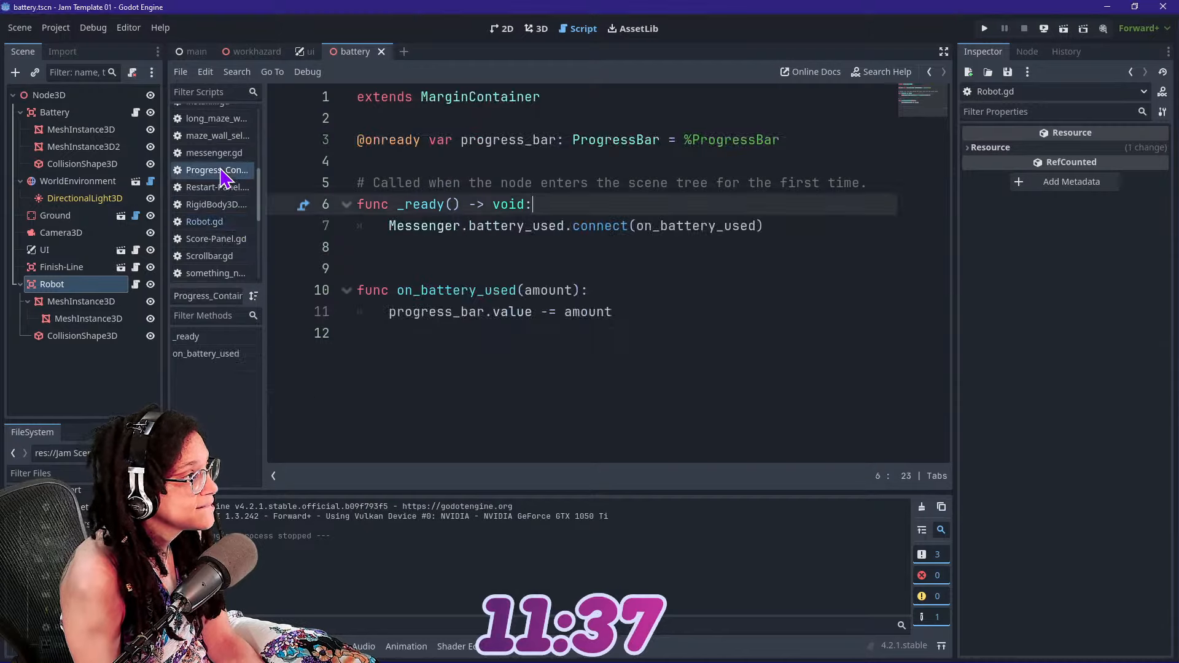
pyautogui.click(204, 222)
pyautogui.click(395, 287)
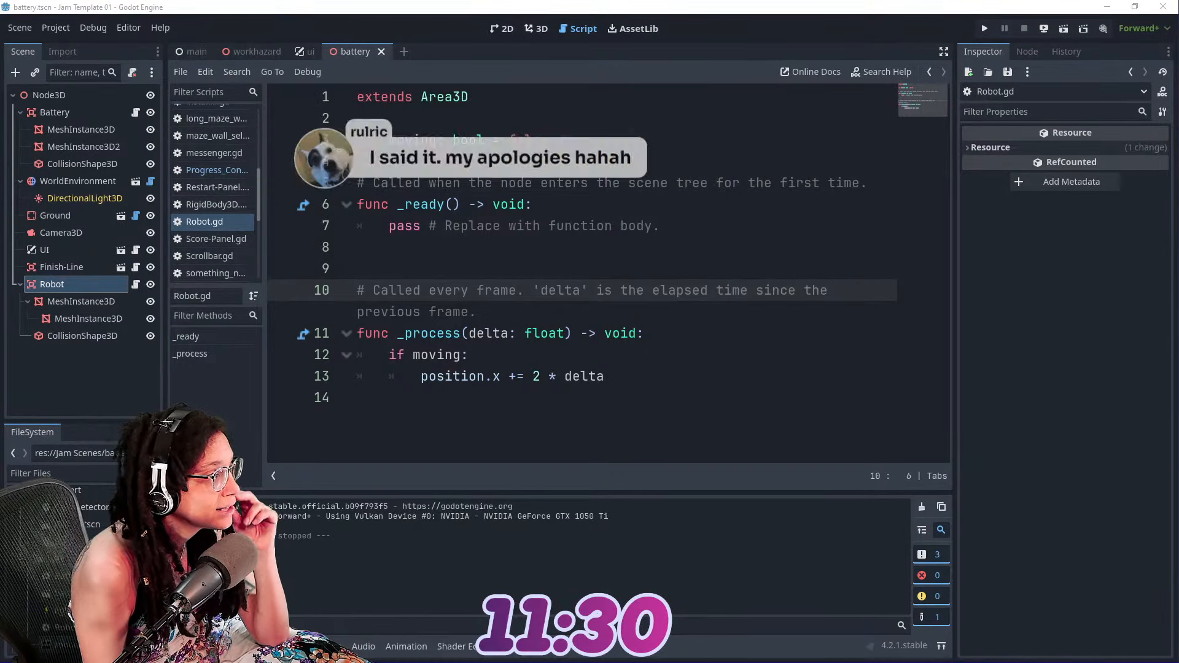
pyautogui.click(557, 351)
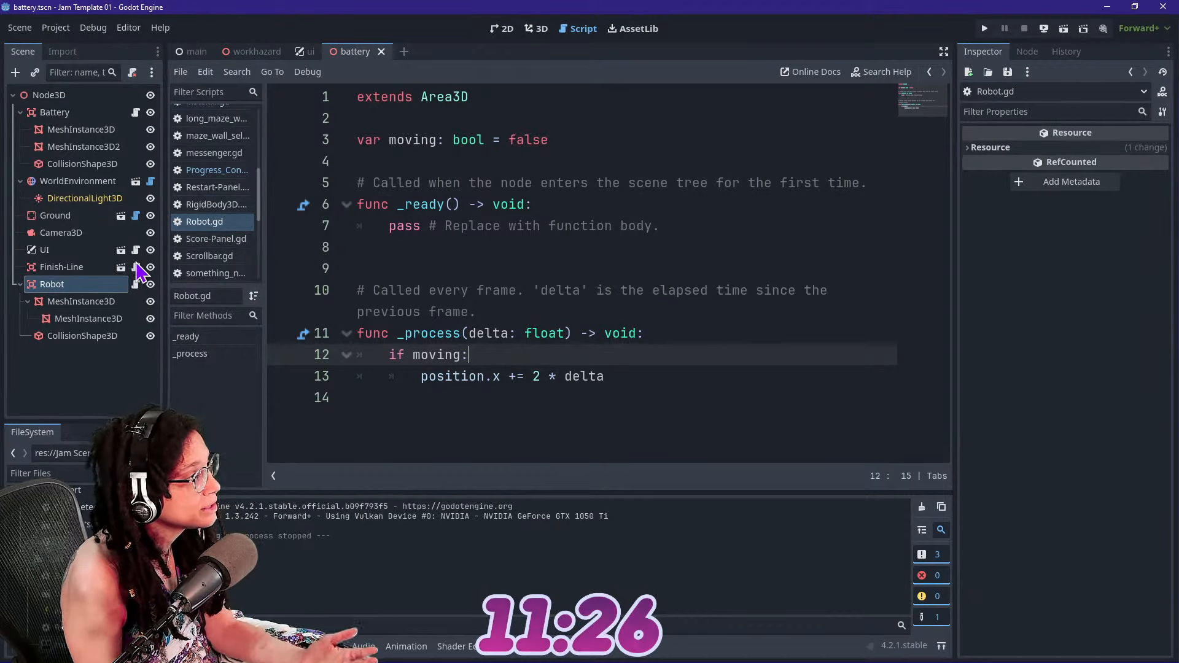
# Open the Battery node's script and make the Robot node accessible by unique name
pyautogui.click(86, 113)
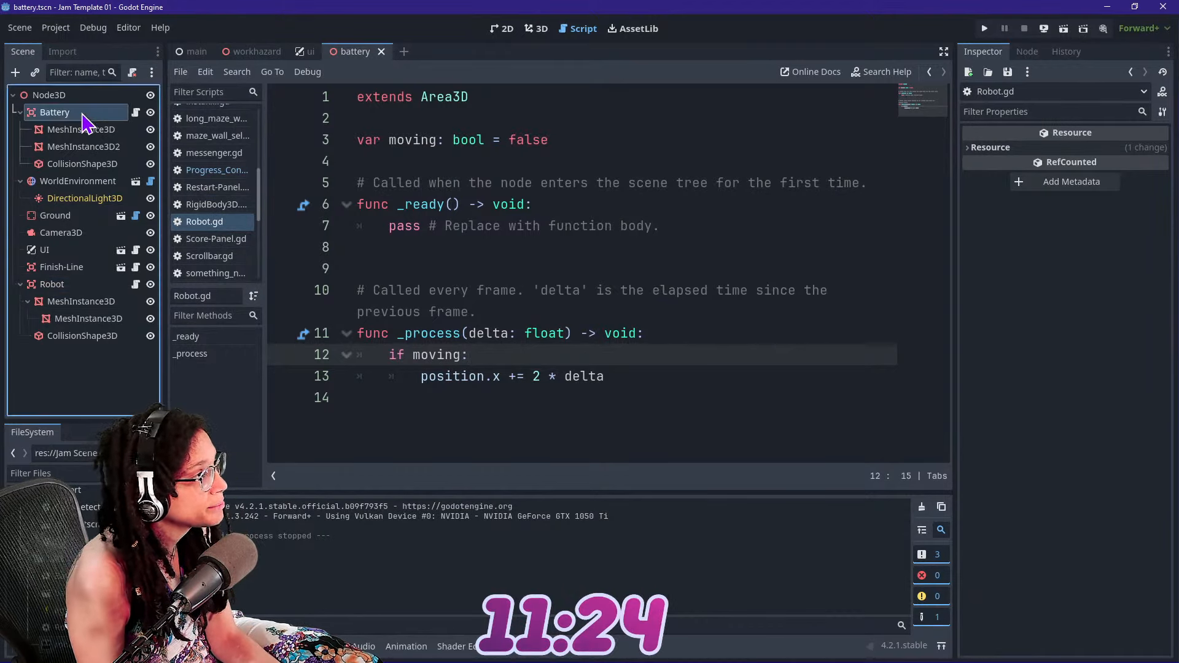
pyautogui.click(135, 112)
pyautogui.click(68, 284)
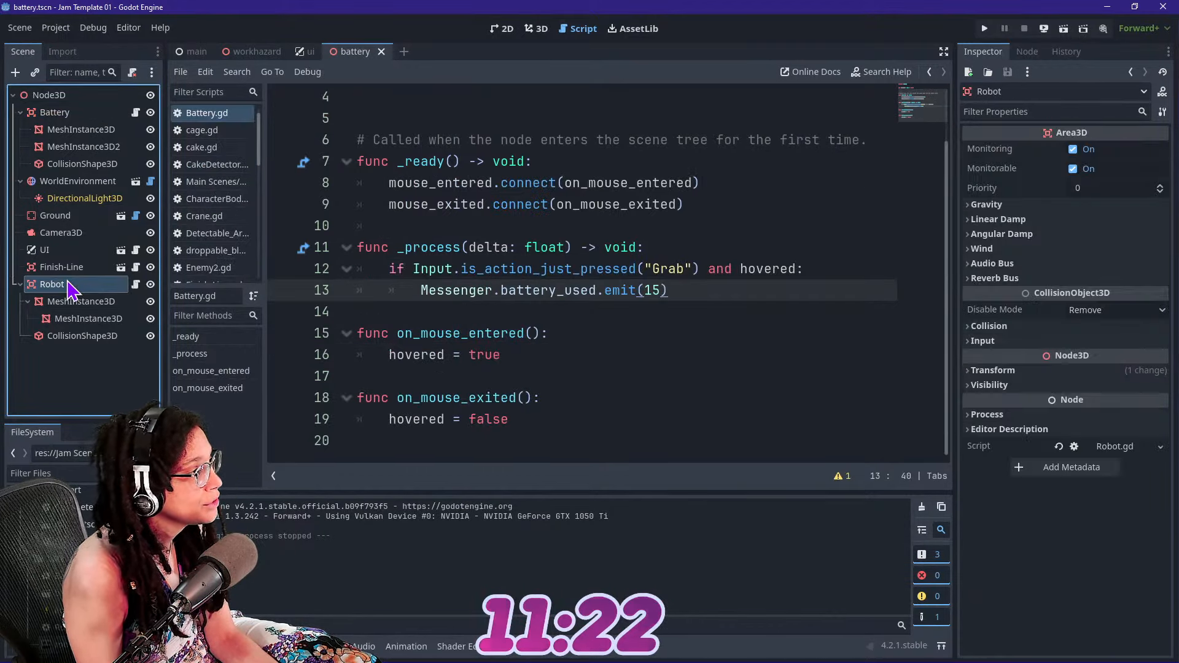
pyautogui.rightClick(69, 283)
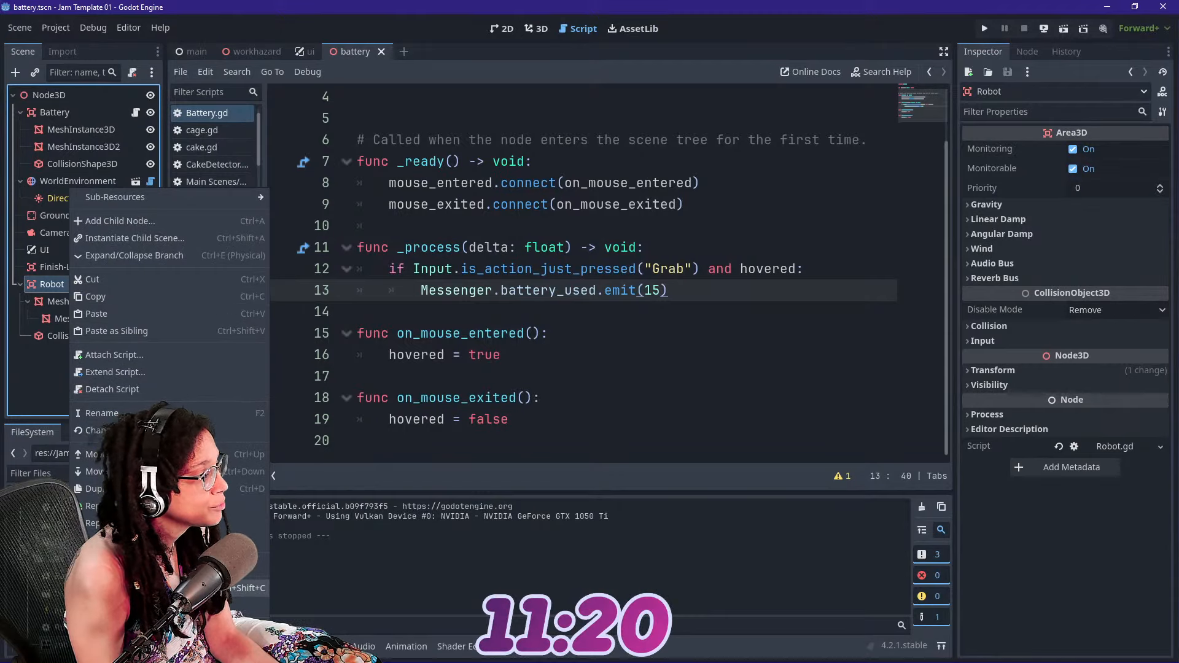
pyautogui.click(147, 605)
pyautogui.click(57, 114)
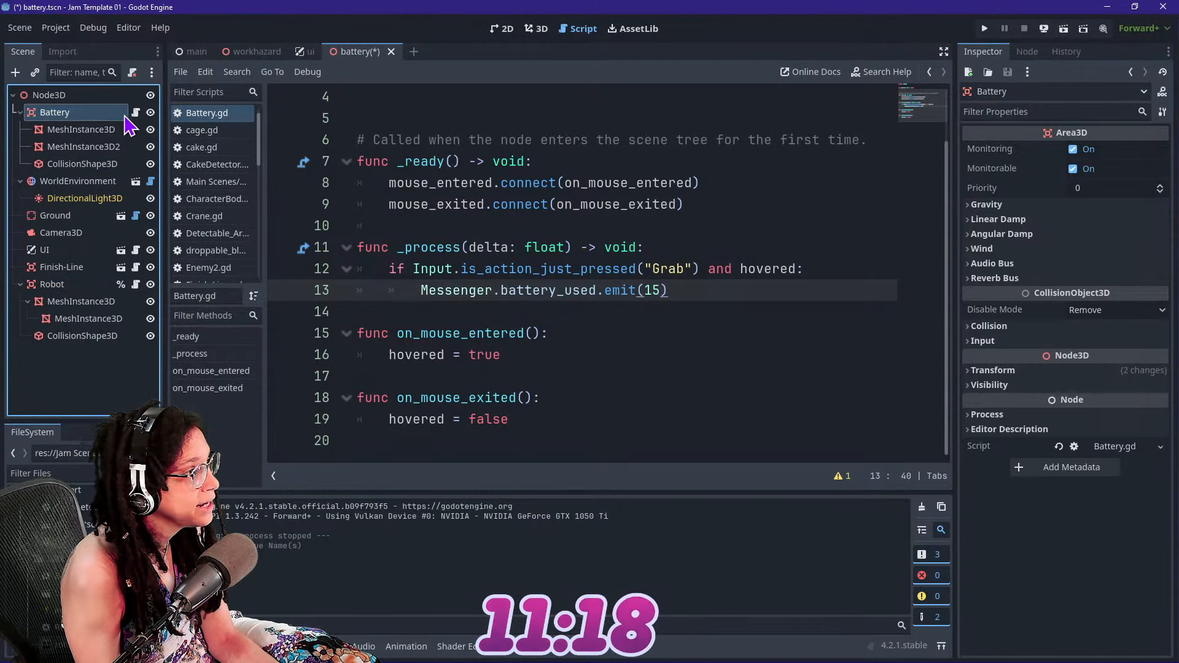
pyautogui.scroll(1, 593, 249)
pyautogui.click(548, 153)
pyautogui.click(592, 105)
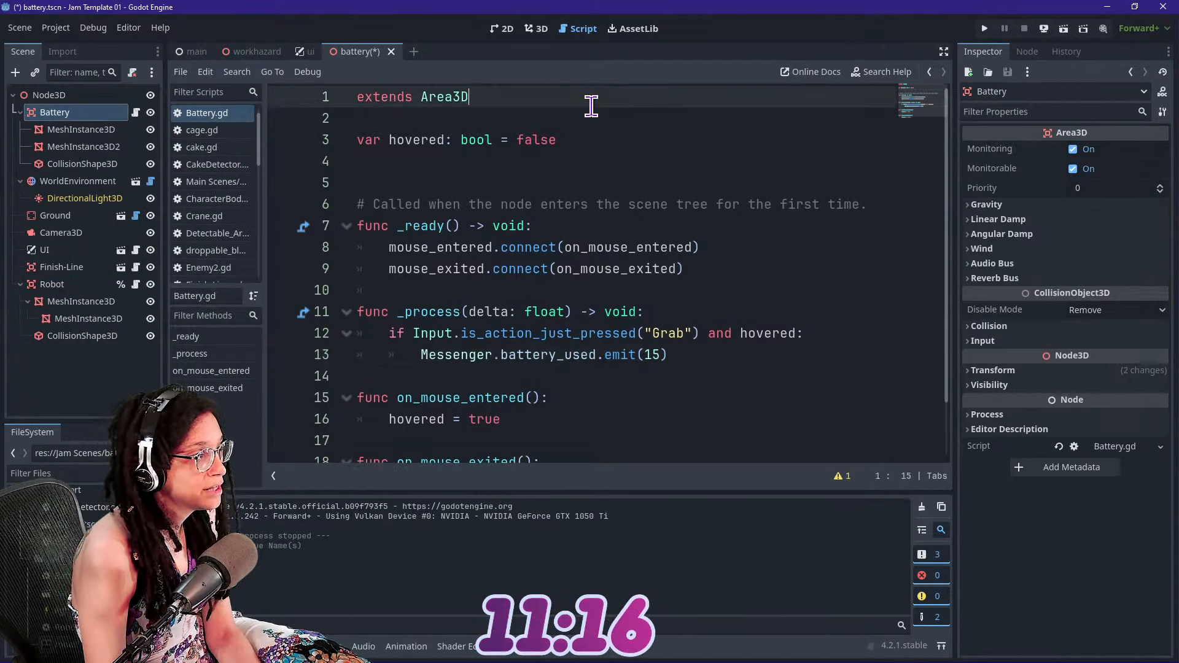
pyautogui.press('Return')
pyautogui.press('Return')
pyautogui.write('@pmre')
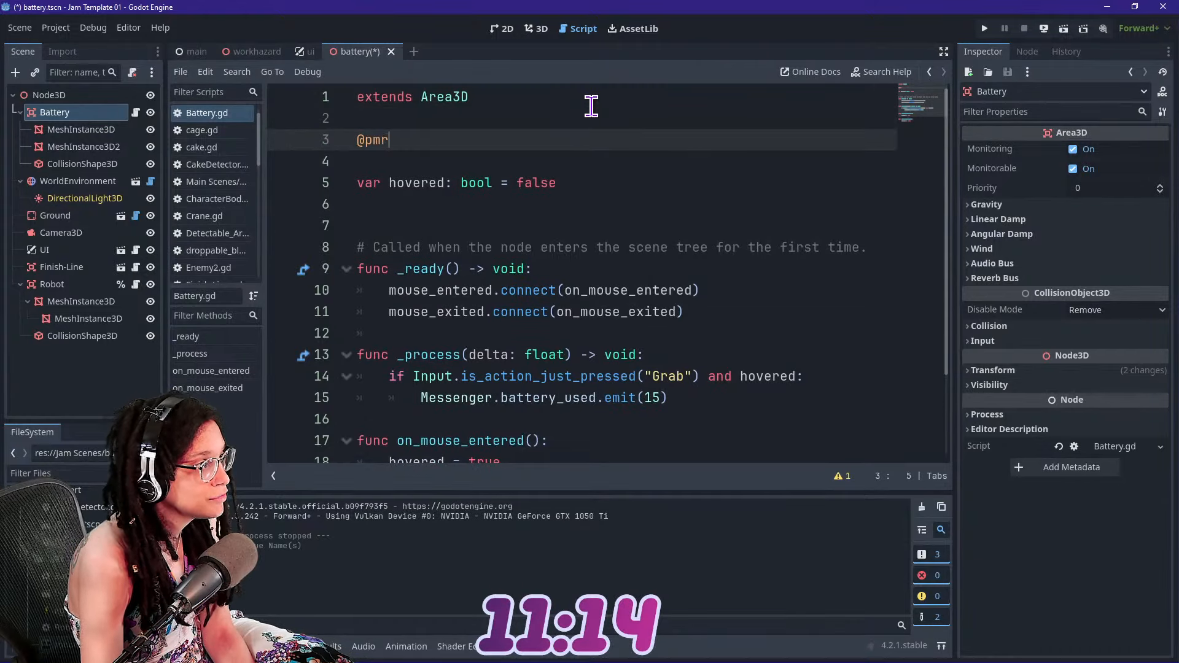
pyautogui.press('BackSpace')
pyautogui.press('BackSpace')
pyautogui.press('BackSpace')
pyautogui.write('o')
pyautogui.press('Return')
pyautogui.write('ready r')
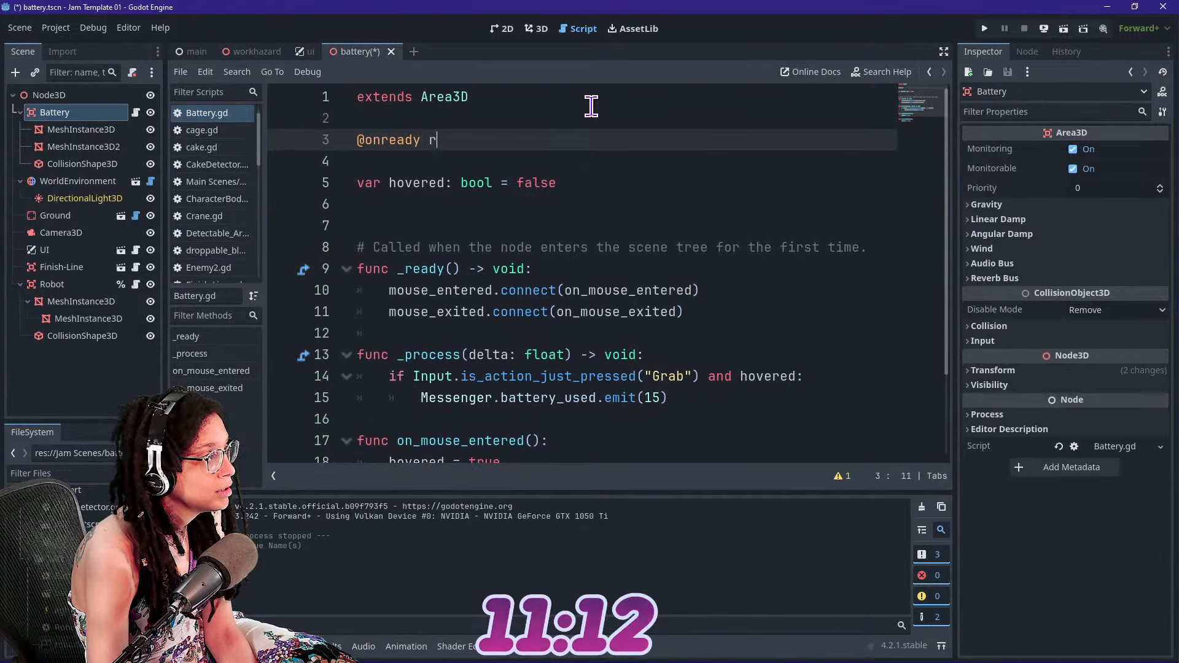
pyautogui.press('BackSpace')
pyautogui.write('var rob')
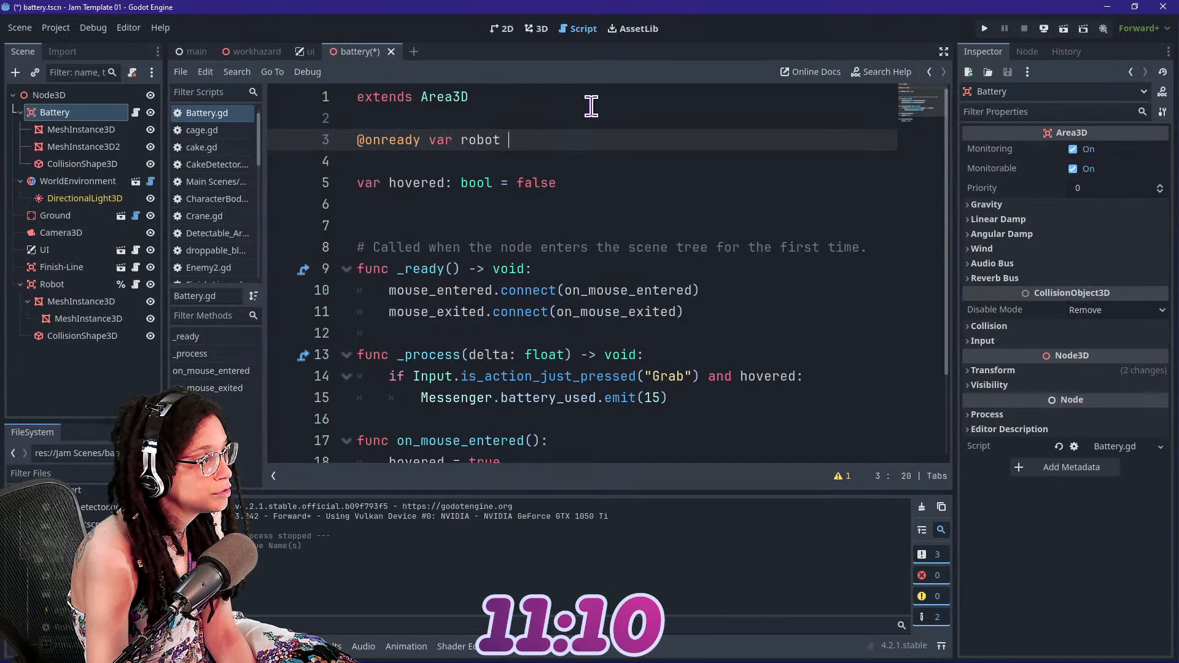
pyautogui.write('ot')
pyautogui.press('BackSpace')
pyautogui.write(': ')
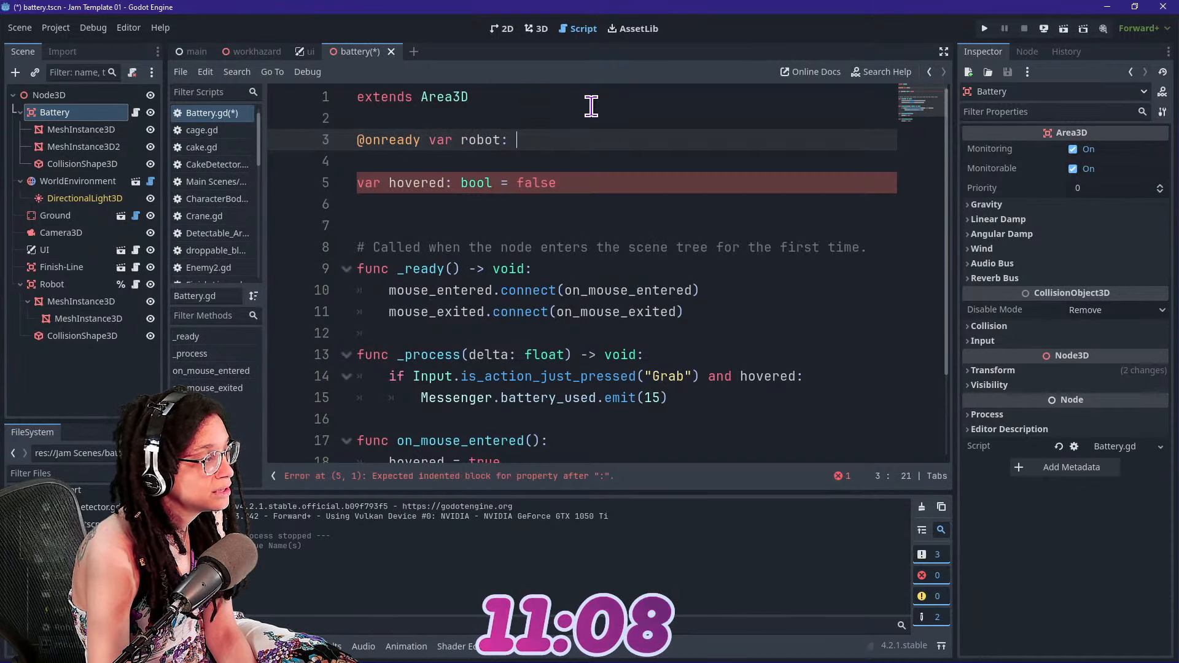
pyautogui.write('Area3D =')
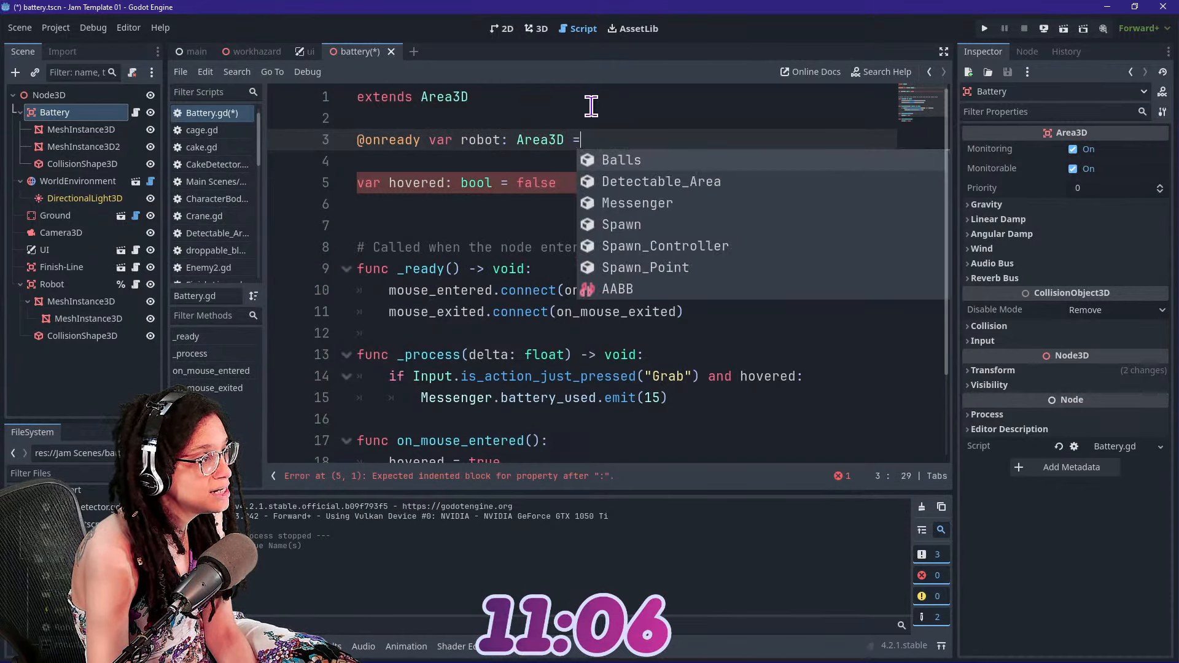
pyautogui.moveTo(62, 284); pyautogui.dragTo(612, 147)
pyautogui.click(605, 223)
# Add a robot.moving reference on a new line below Messenger.battery_used.emit(15) in the battery's _process function
pyautogui.scroll(-1, 586, 272)
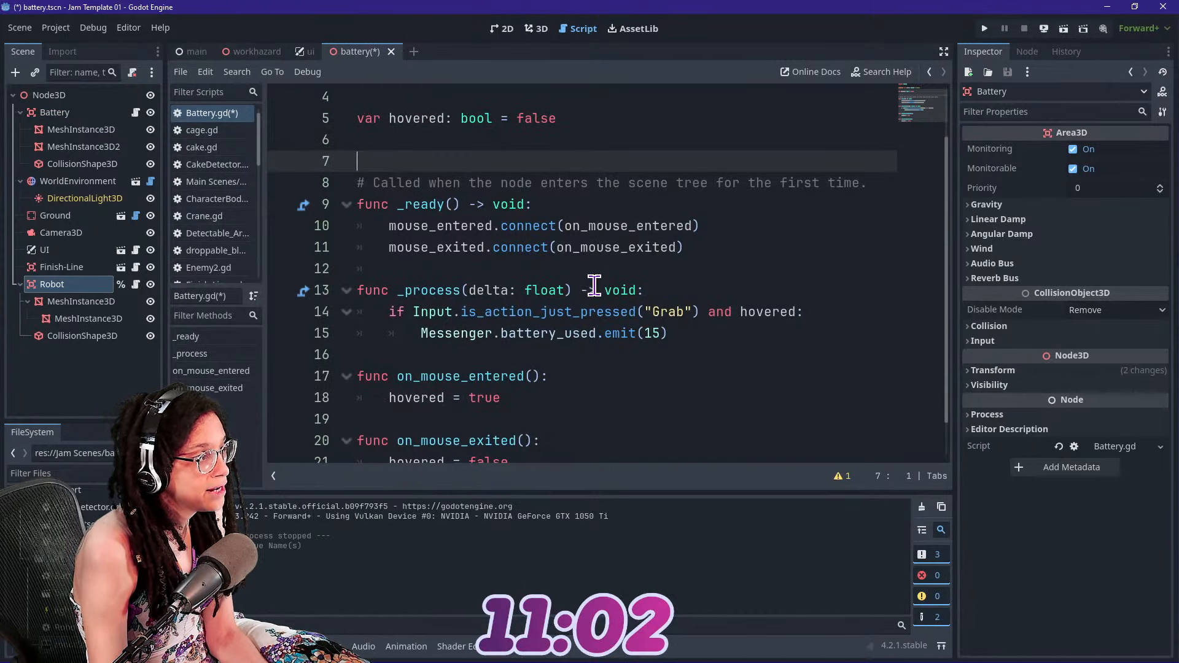
pyautogui.scroll(-1, 675, 314)
pyautogui.click(692, 293)
pyautogui.press('Return')
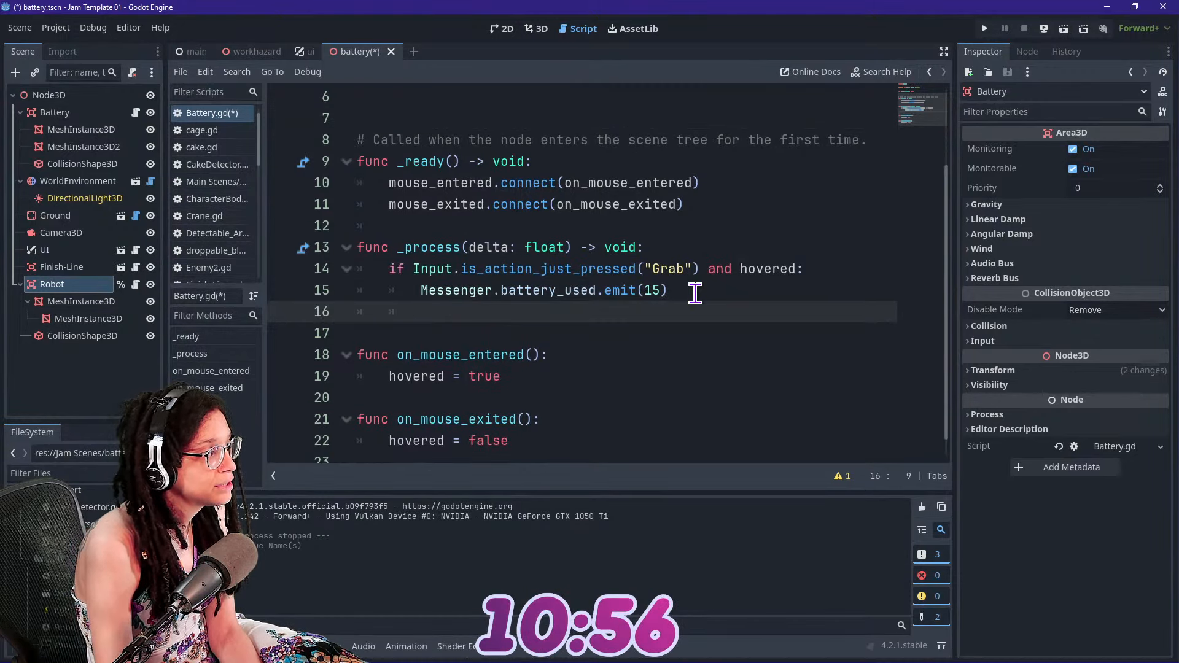
pyautogui.write('rpnp')
pyautogui.press('BackSpace')
pyautogui.press('BackSpace')
pyautogui.press('BackSpace')
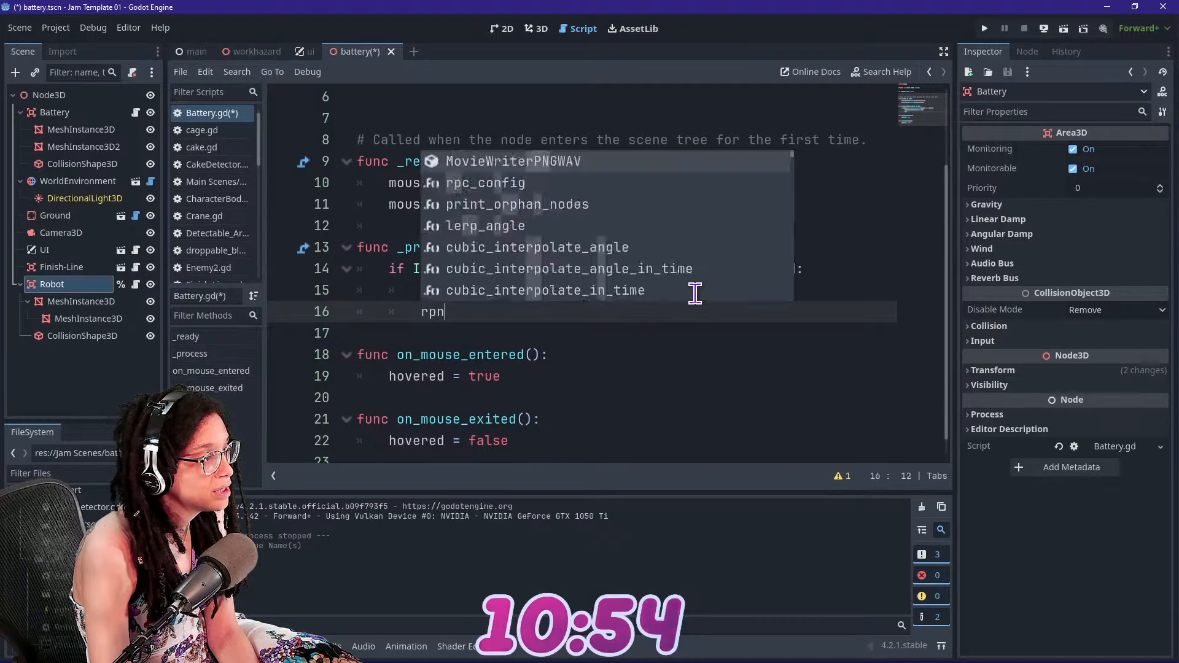
pyautogui.write('obot.moving')
pyautogui.press('Escape')
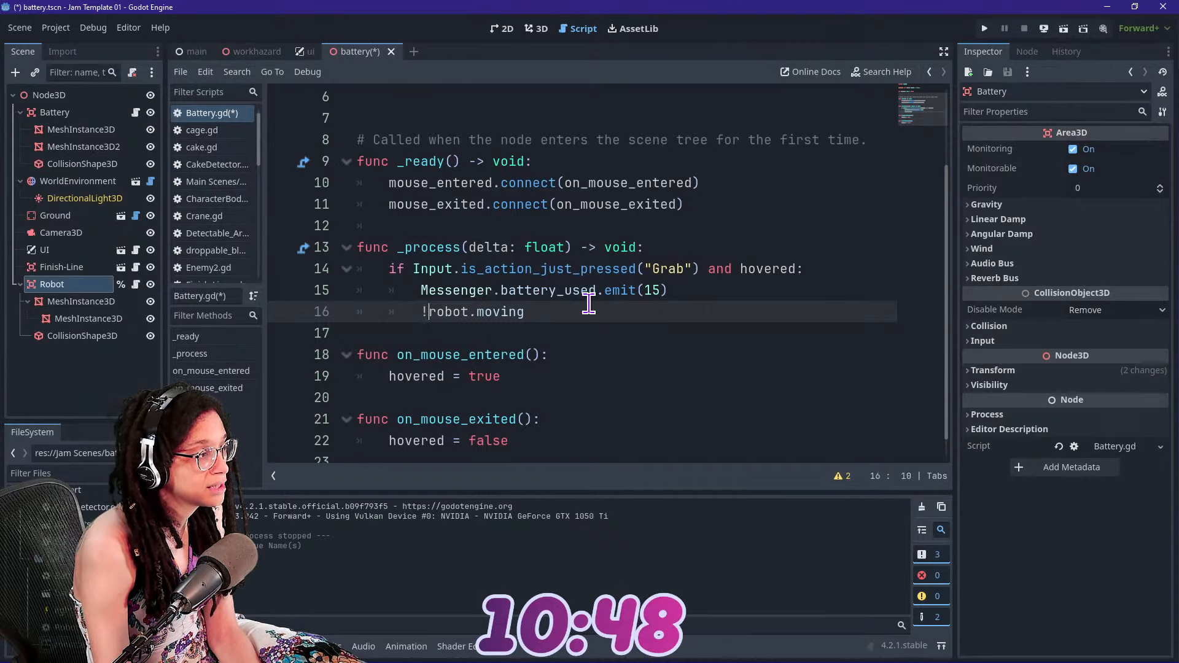
# Turn the new line into a toggle reading "robot.moving = !robot.moving"
pyautogui.write('= ro')
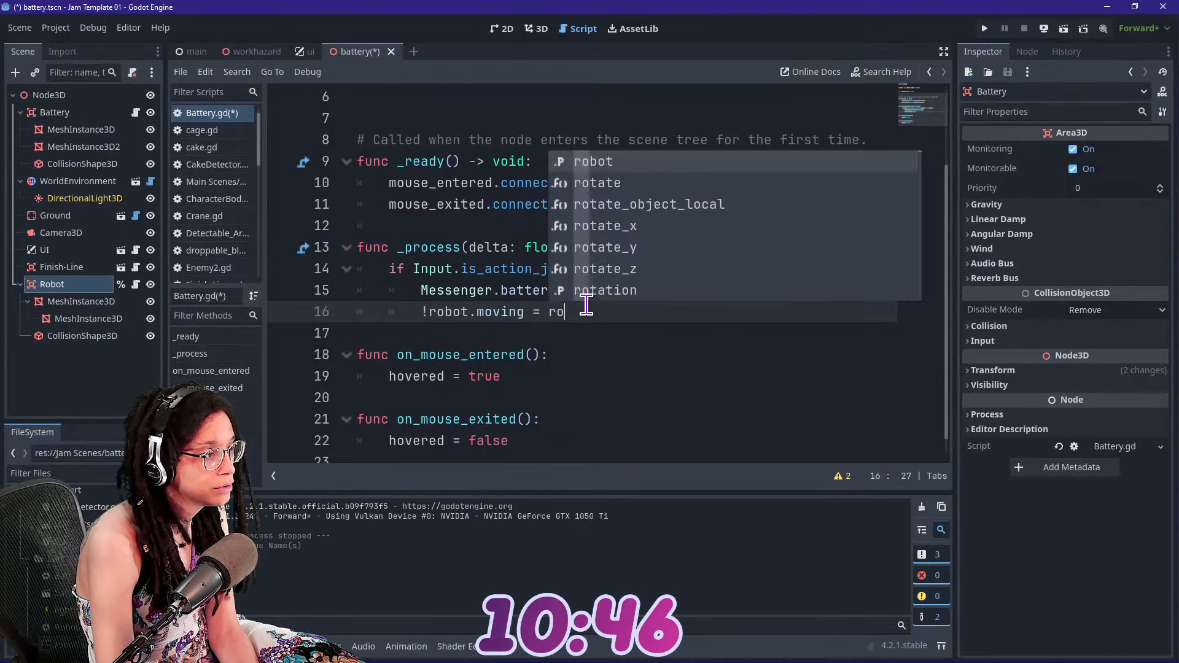
pyautogui.write('bot.moving')
pyautogui.press('Escape')
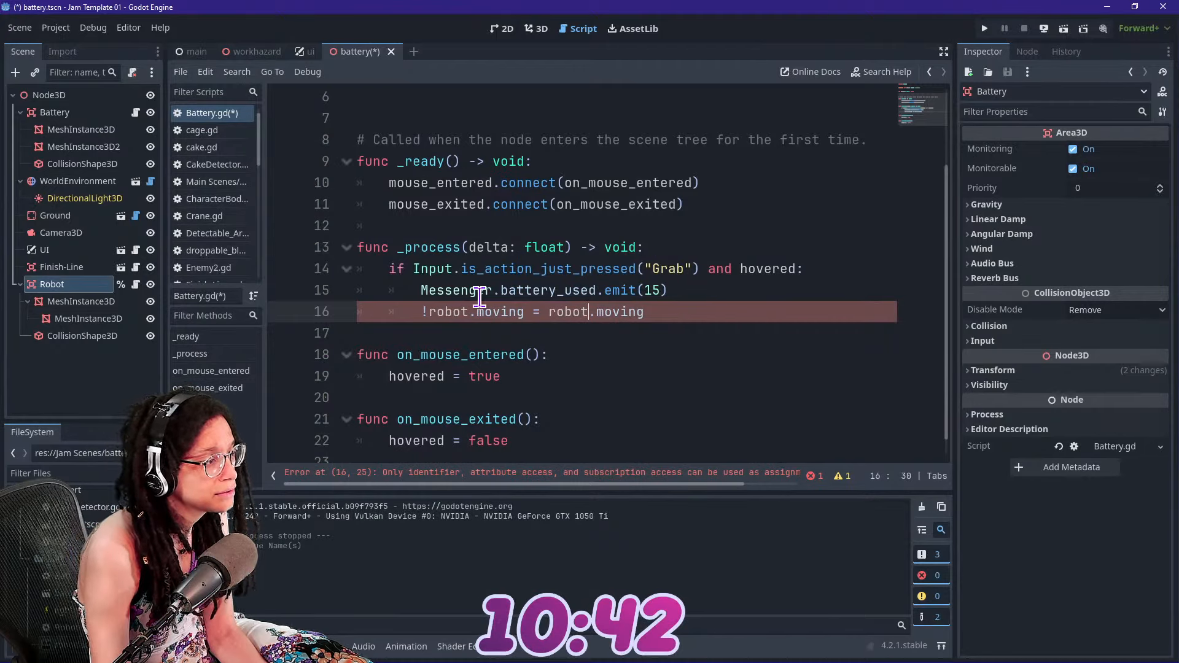
pyautogui.press('Left')
pyautogui.press('Left')
pyautogui.press('Left')
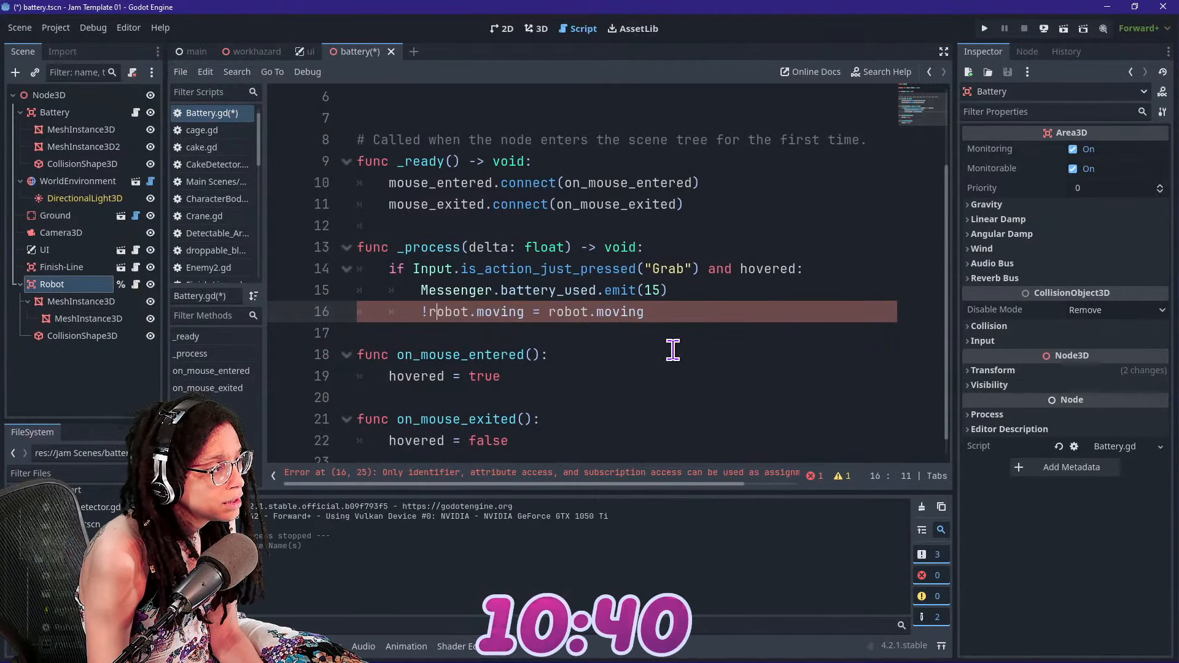
pyautogui.moveTo(479, 484); pyautogui.dragTo(553, 498)
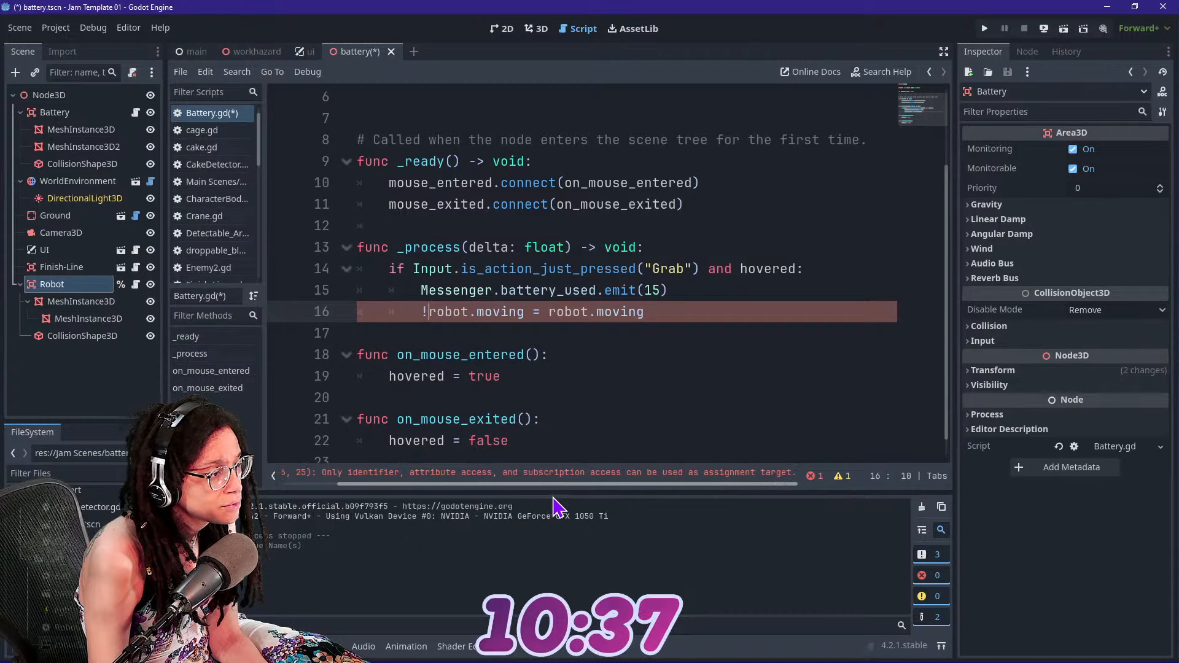
pyautogui.click(537, 313)
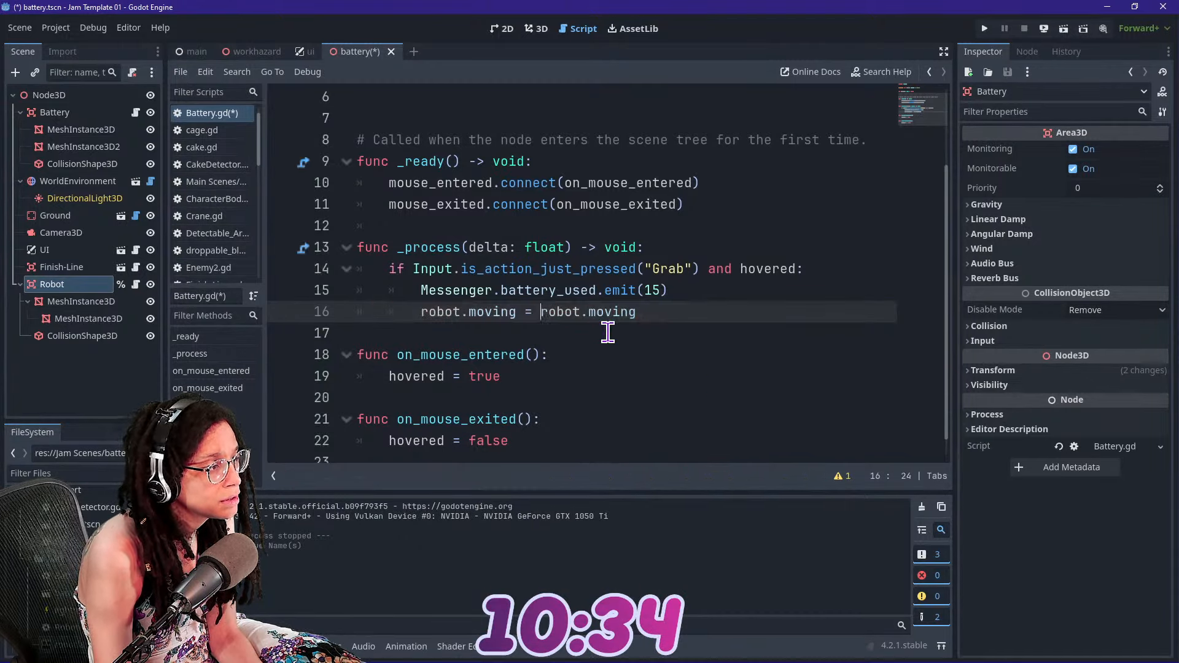
pyautogui.write('!')
pyautogui.click(548, 223)
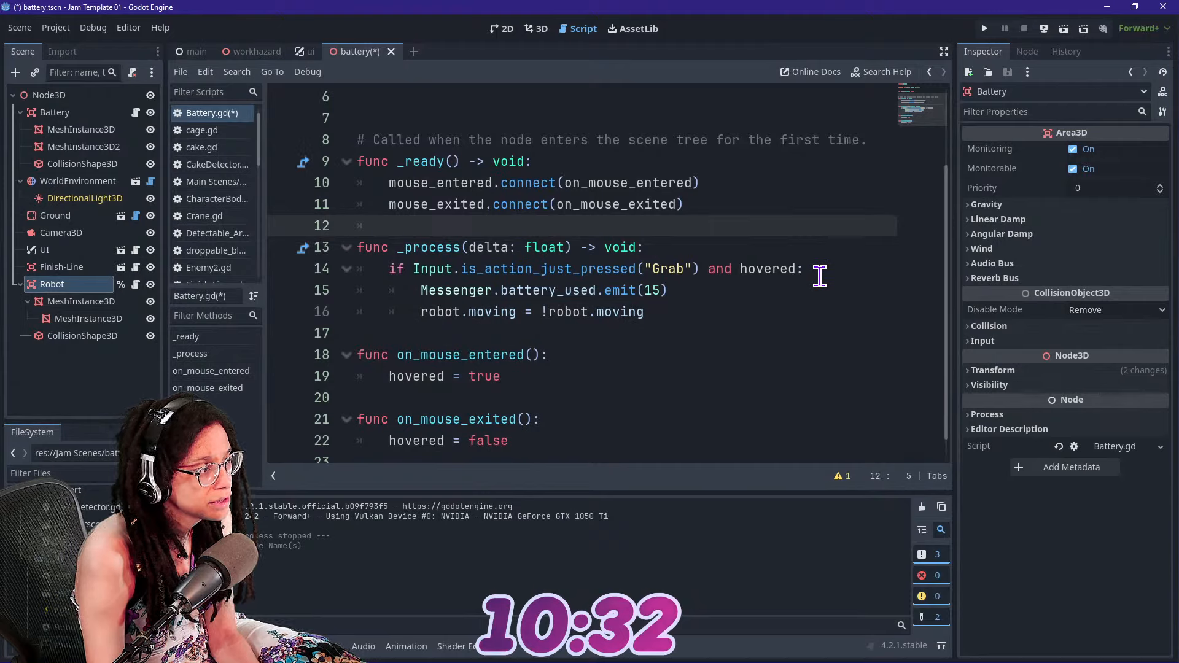
# Run the game to test the battery toggling the robot's movement, stop it, and return to the 3D scene
pyautogui.click(985, 28)
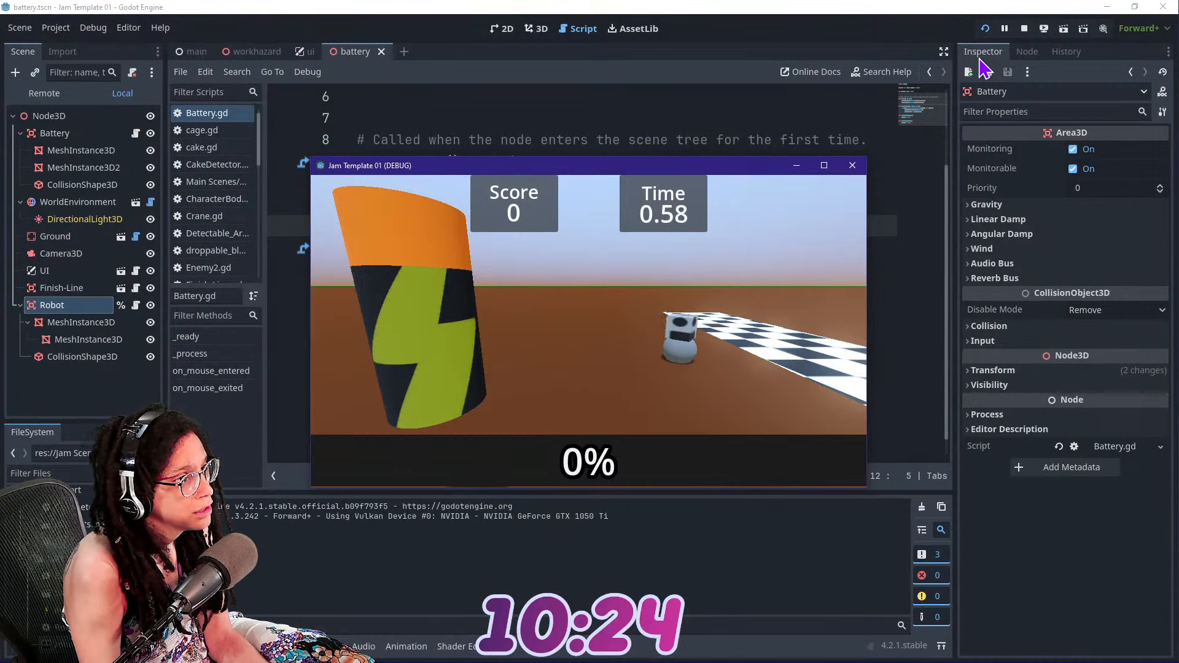
pyautogui.click(1024, 29)
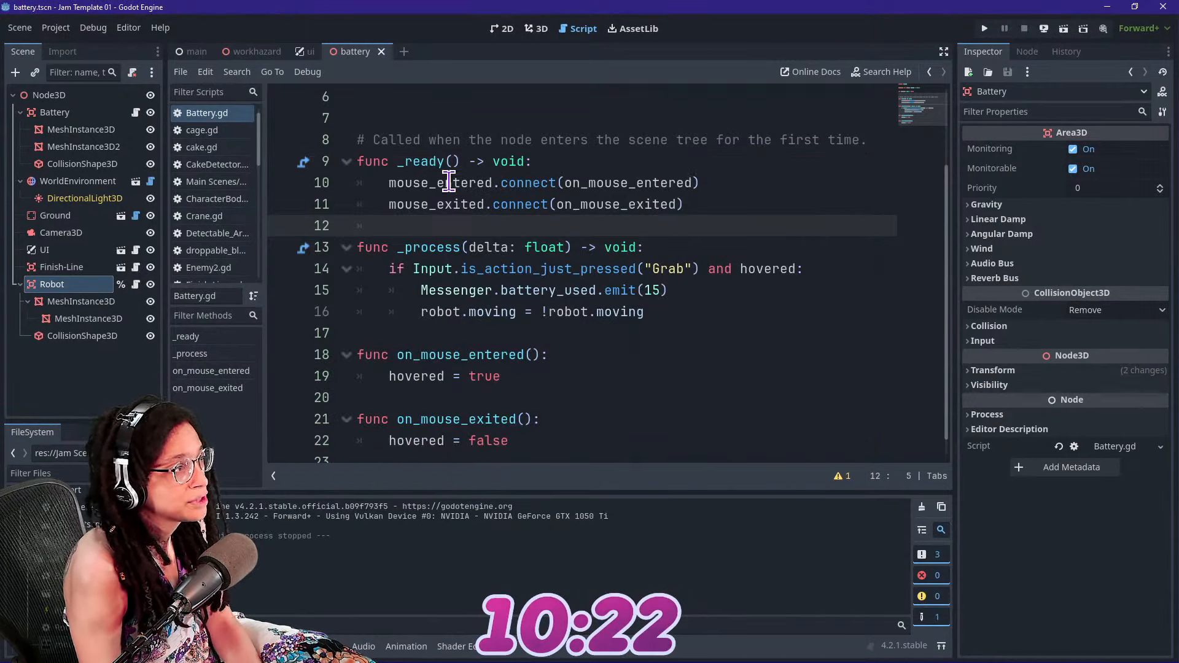
pyautogui.click(536, 28)
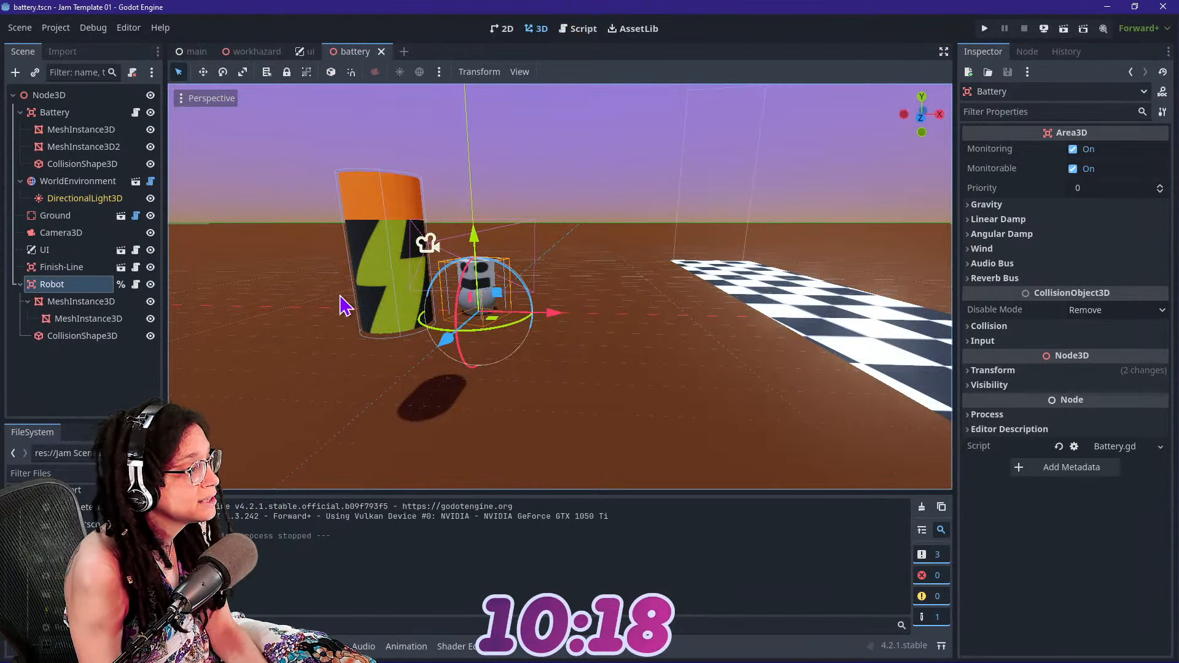
# Check the group test in the finish line script's crossed function and remove the pass placeholder from the robot script's _ready function
pyautogui.click(92, 267)
pyautogui.click(136, 267)
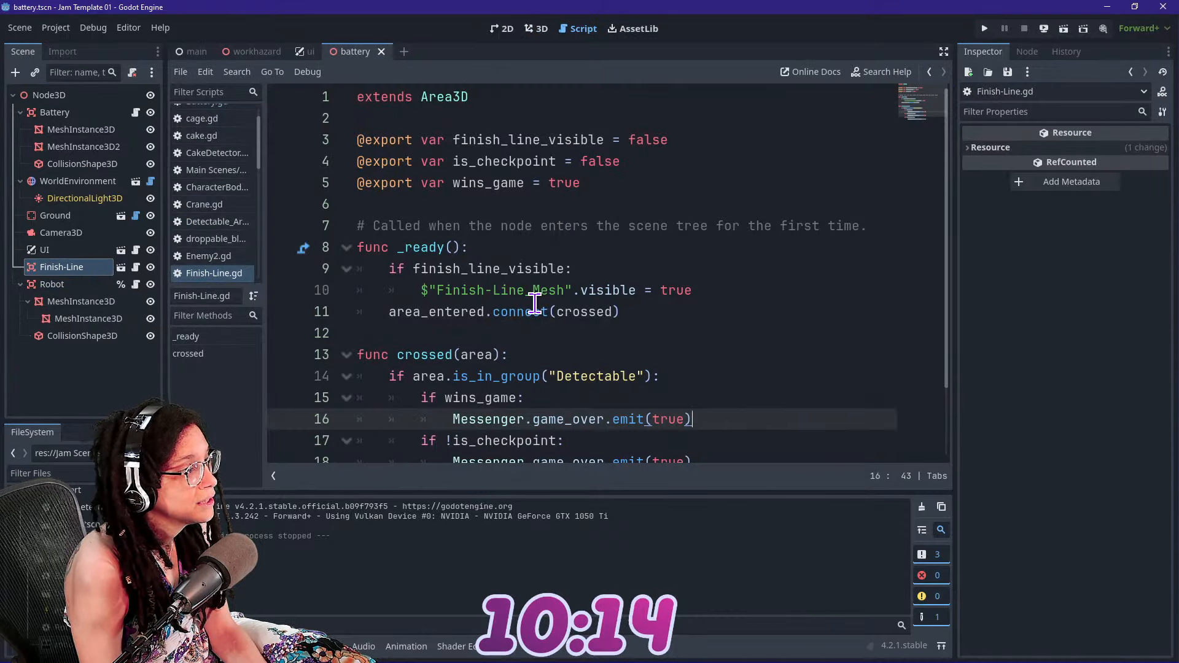
pyautogui.scroll(-1, 568, 319)
pyautogui.moveTo(453, 311); pyautogui.dragTo(629, 313)
pyautogui.click(629, 313)
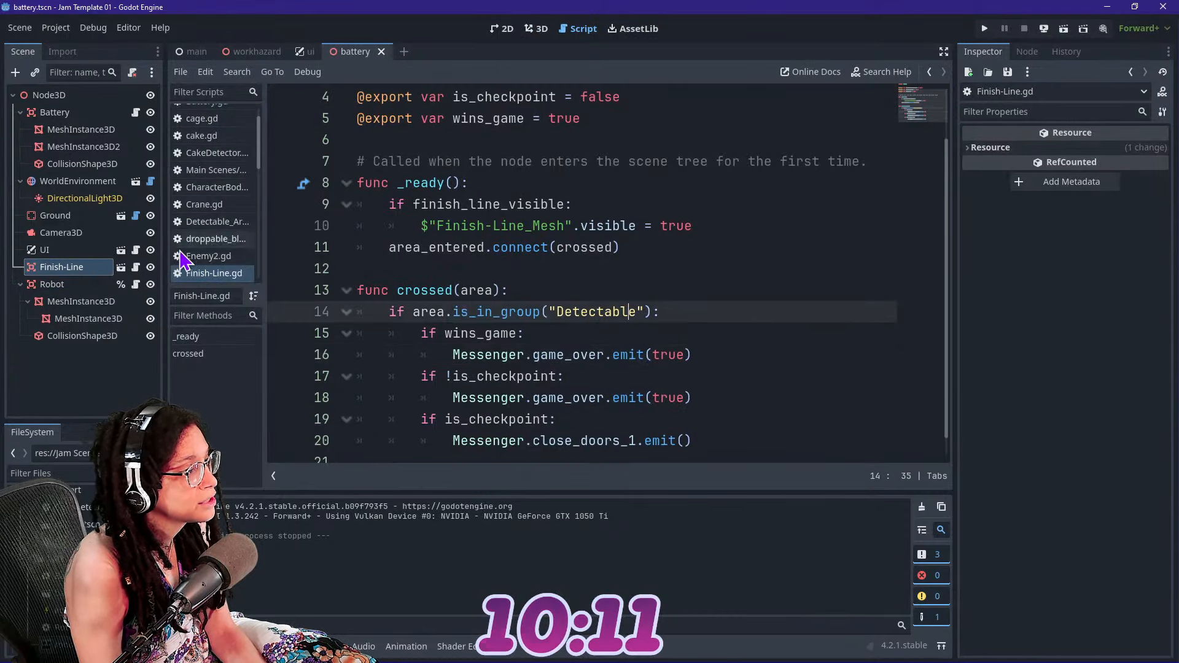
pyautogui.click(92, 284)
pyautogui.click(136, 284)
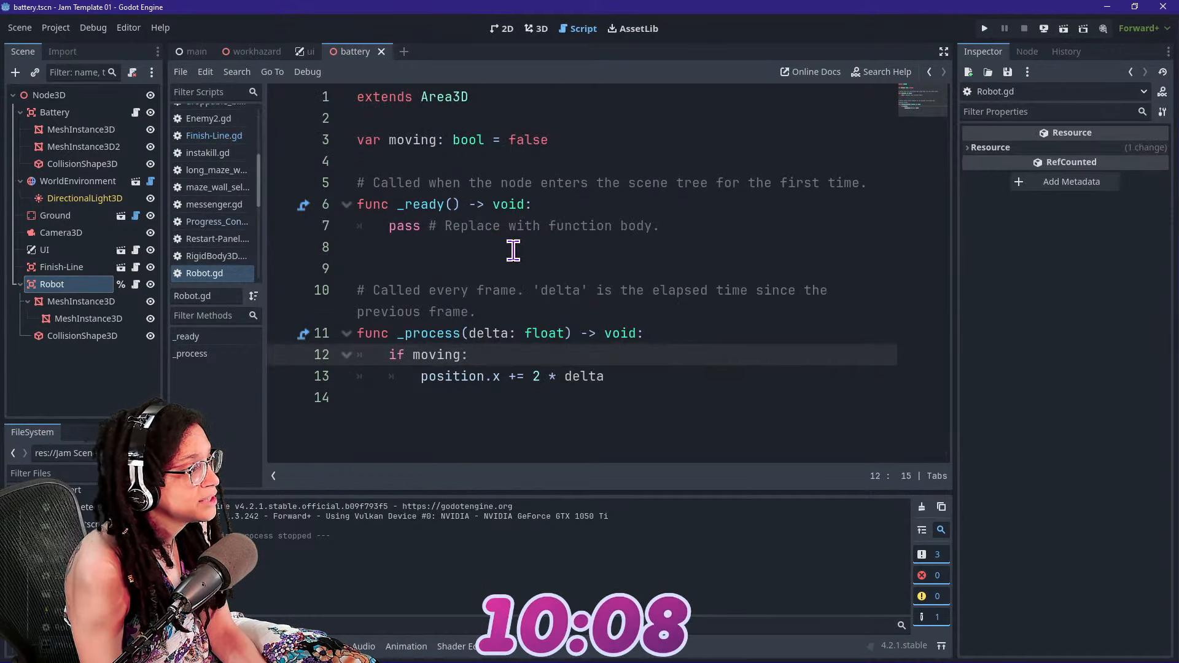
pyautogui.moveTo(660, 226); pyautogui.dragTo(389, 226)
pyautogui.press('BackSpace')
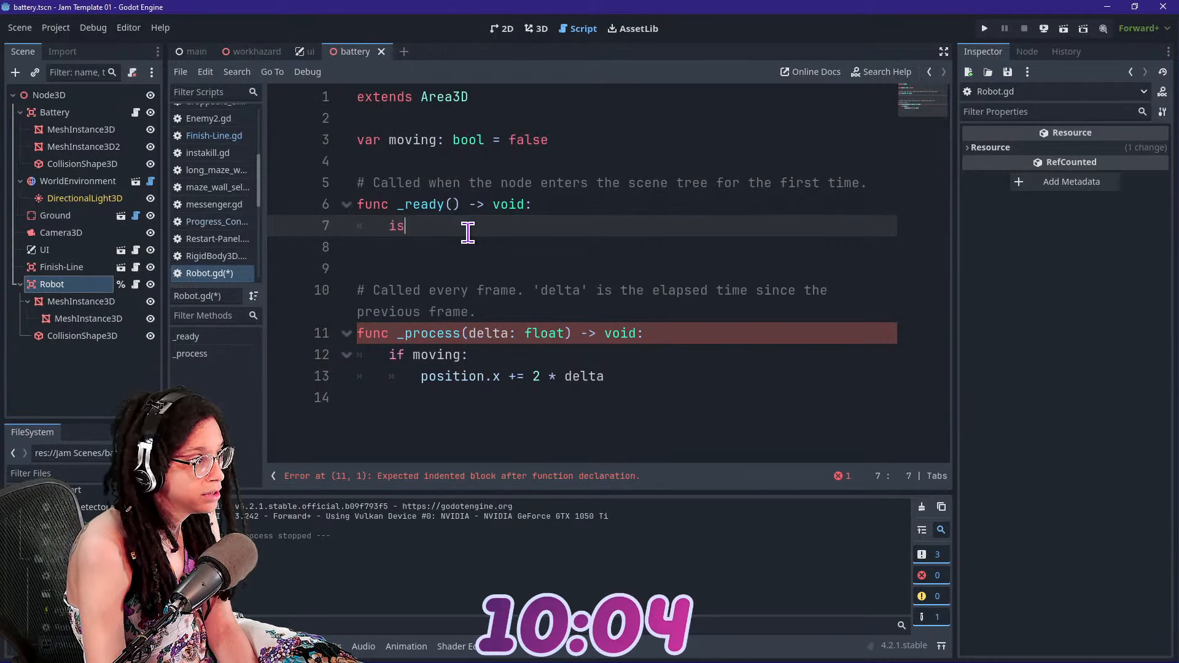
# Add is_in_group("Detectable") to the body of the robot's _ready function and save the script
pyautogui.write('is_in_group')
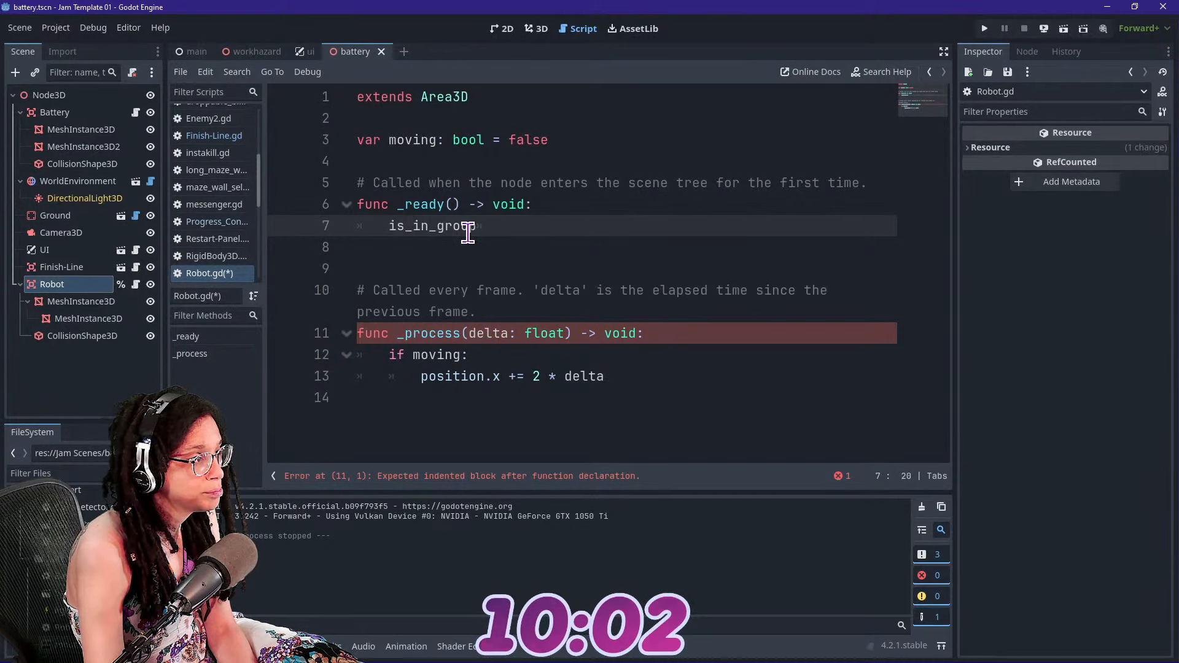
pyautogui.press('BackSpace')
pyautogui.write('("Dete')
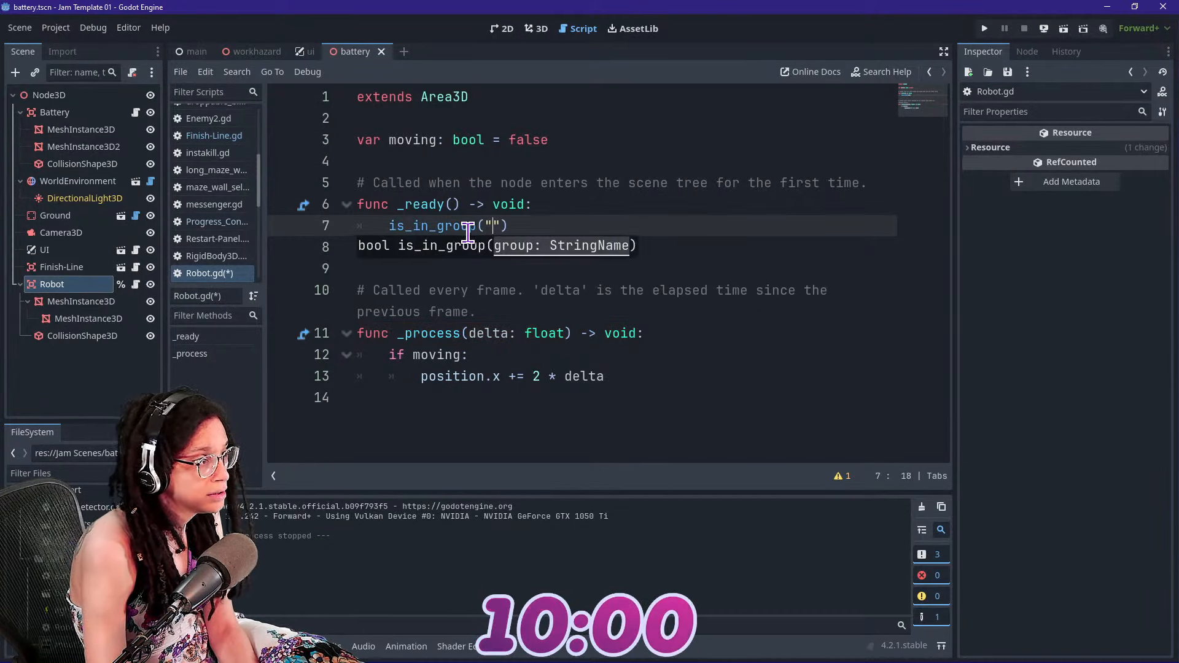
pyautogui.write('ctable')
pyautogui.click(555, 118)
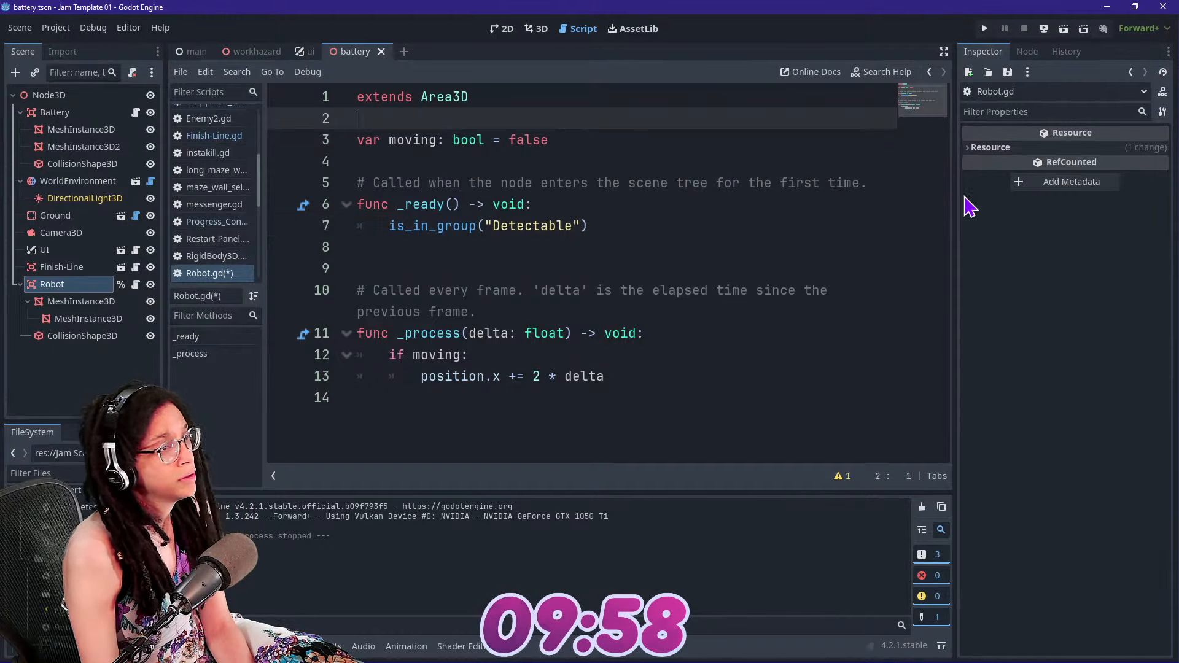
pyautogui.hotkey('ctrl', 's')
# Run the game to test the robot crossing the finish line, stop it, and inspect the robot up close in the 3D scene
pyautogui.click(985, 30)
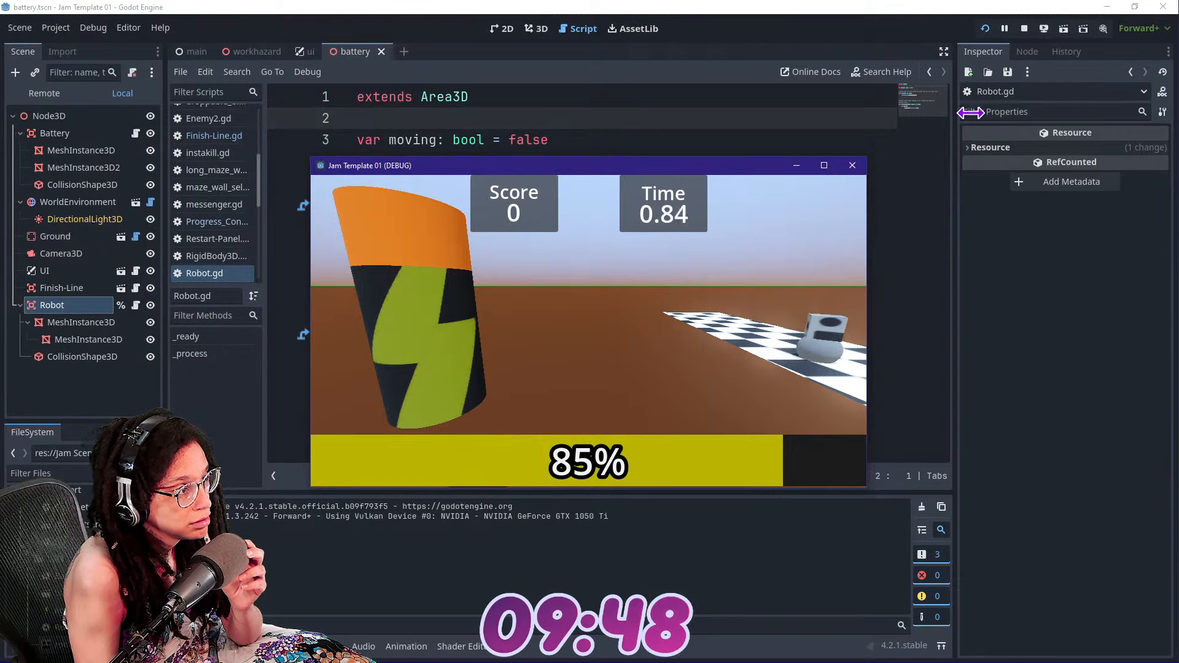
pyautogui.click(1023, 28)
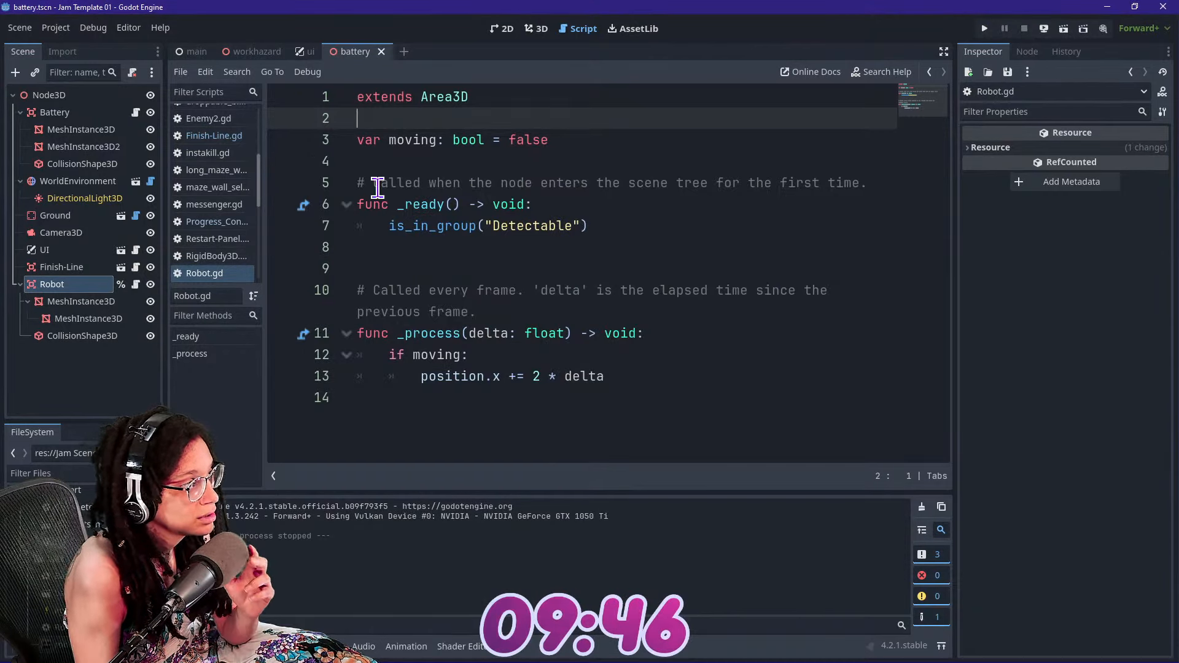
pyautogui.click(536, 28)
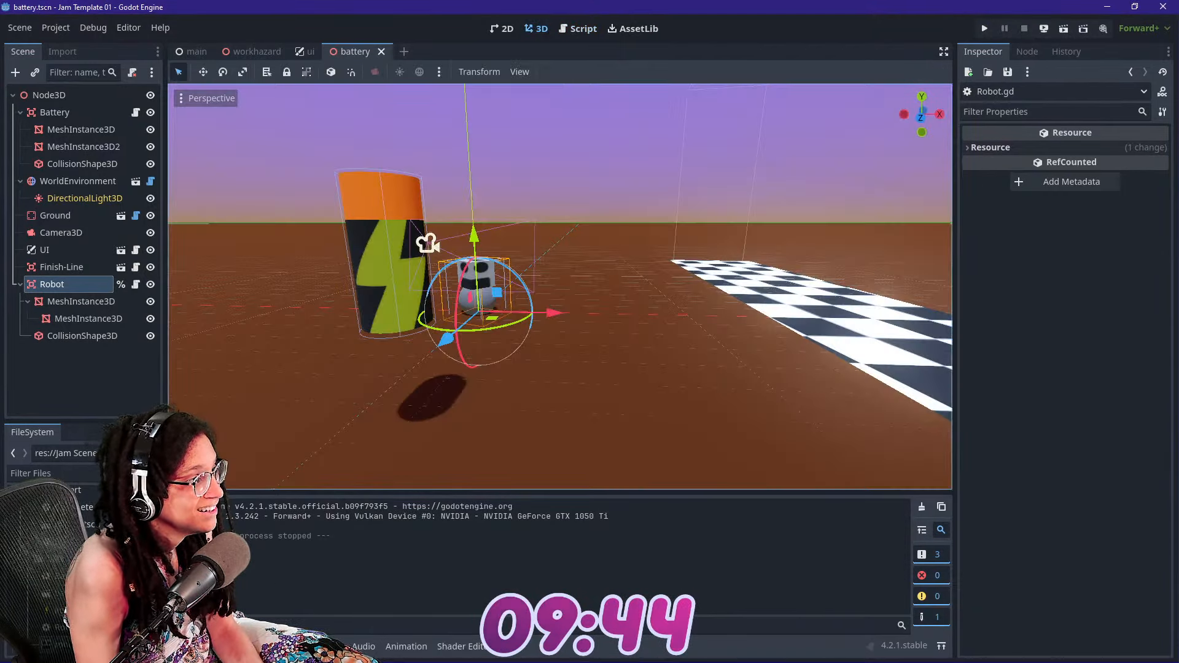
pyautogui.press('w')
pyautogui.moveTo(560, 287)
pyautogui.mouseDown(button='right')
pyautogui.moveTo(561, 331)
pyautogui.moveTo(552, 280)
pyautogui.mouseUp(button='right')
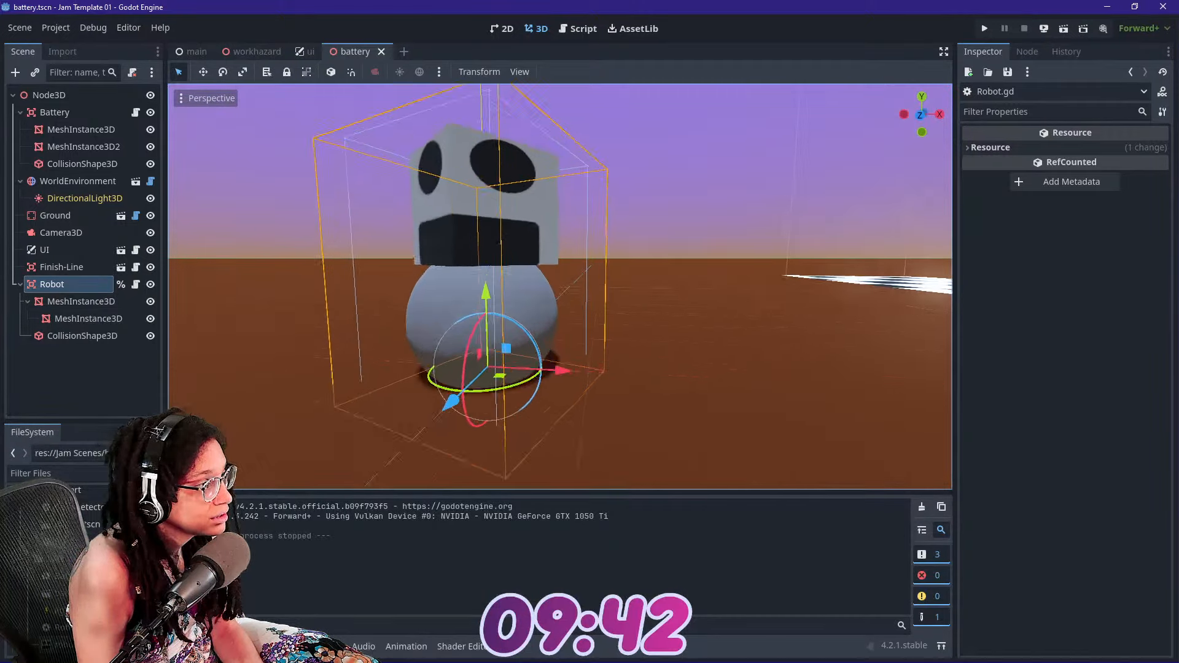
pyautogui.press('s')
pyautogui.moveTo(404, 237); pyautogui.dragTo(403, 243, button='right')
pyautogui.press('d')
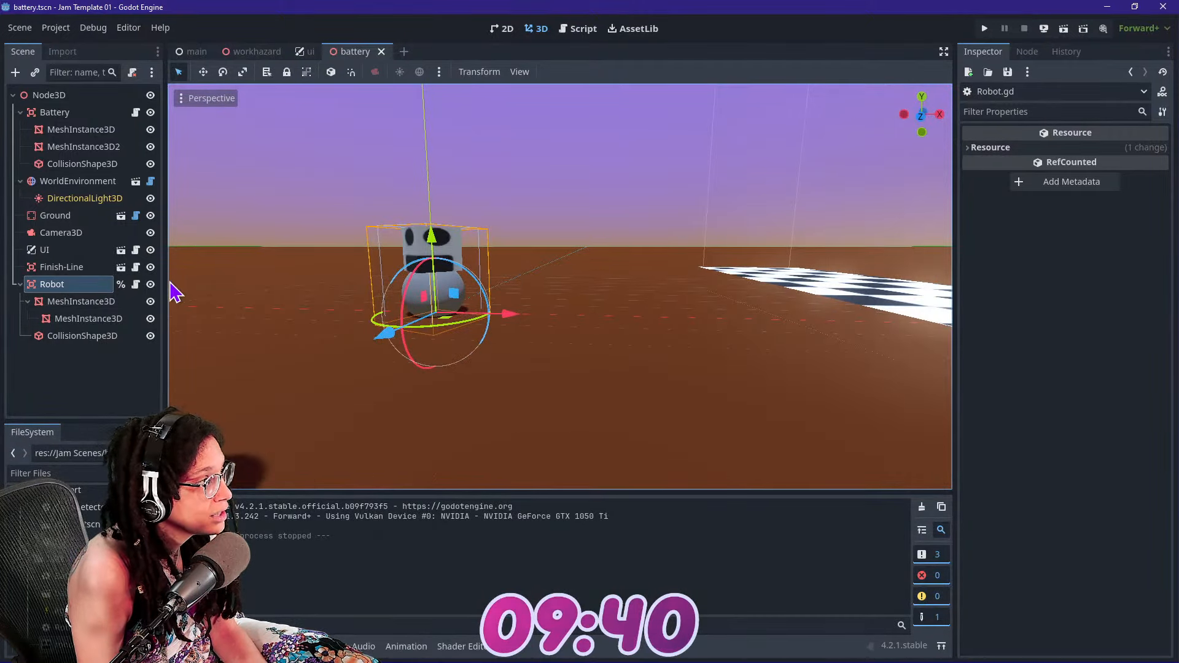
# Add print("It worked") directly below the "Detectable" group check in the finish line script's crossed function
pyautogui.click(136, 284)
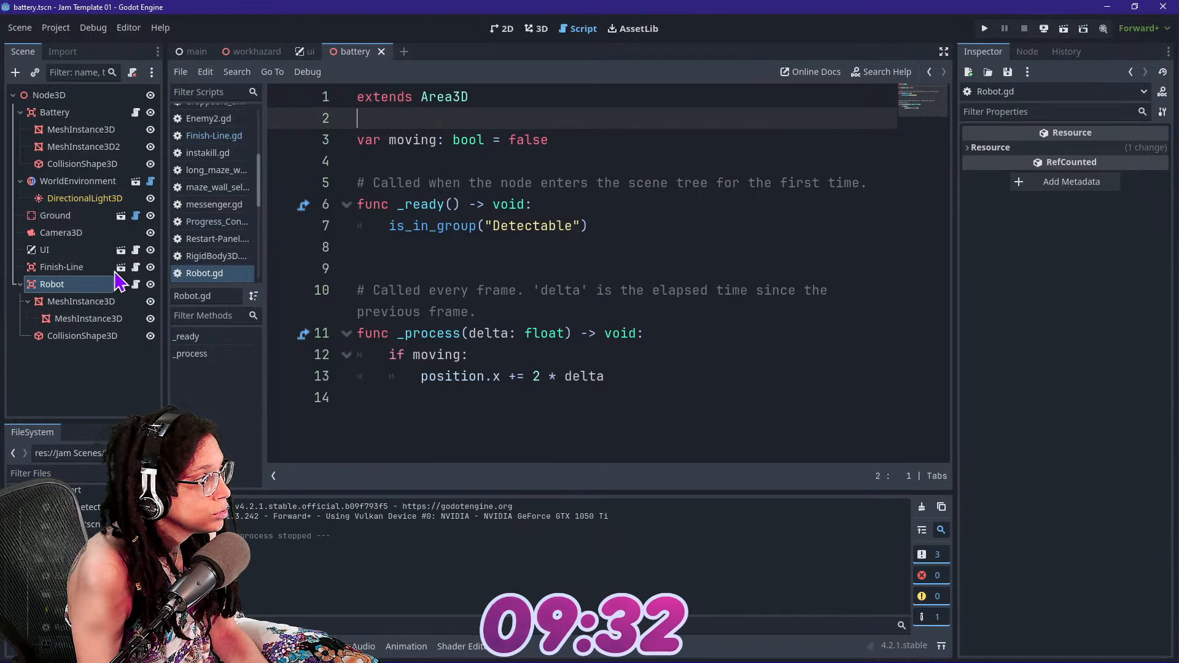
pyautogui.click(68, 267)
pyautogui.click(135, 269)
pyautogui.click(521, 310)
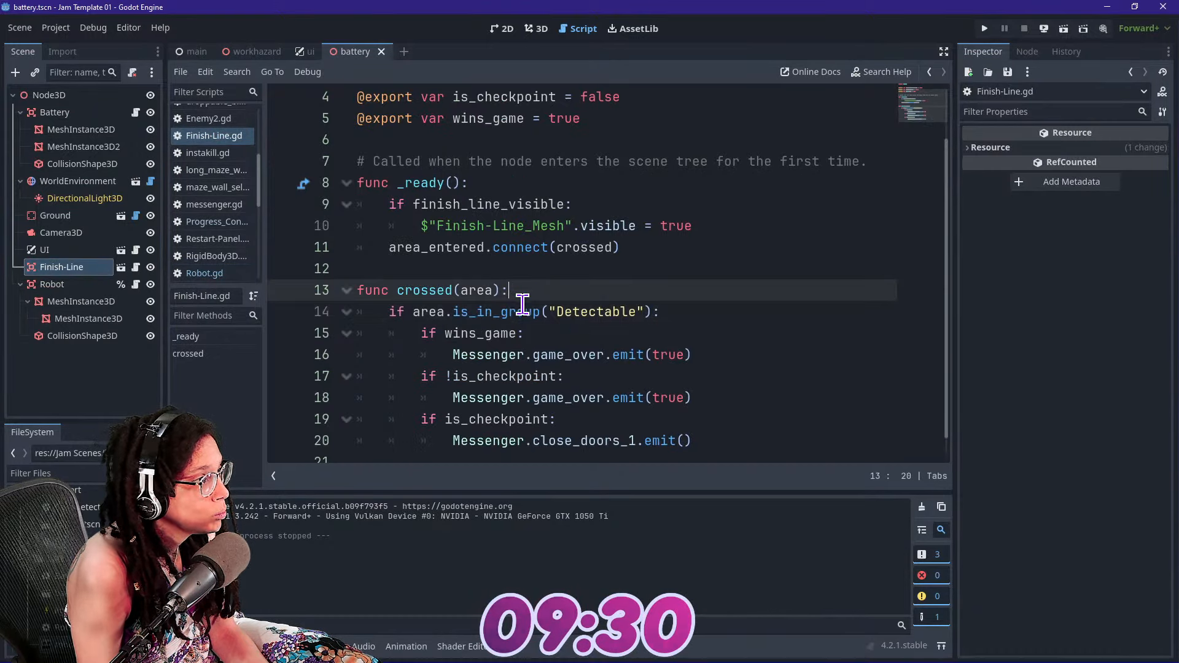
pyautogui.scroll(-1, 522, 313)
pyautogui.click(519, 314)
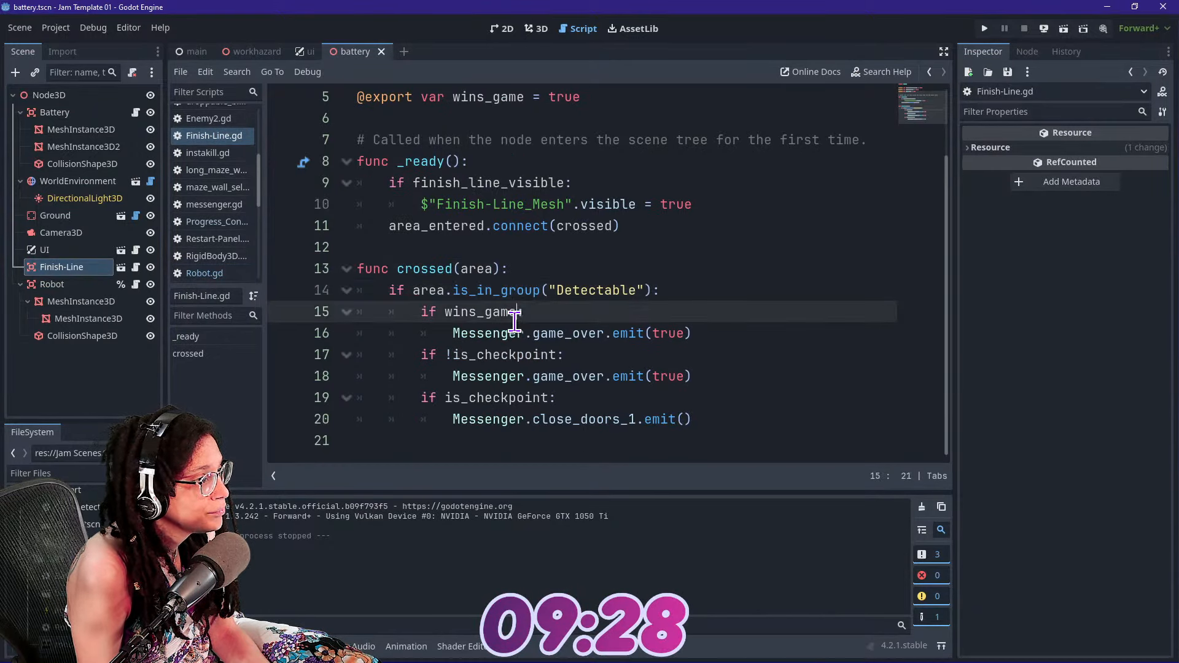
pyautogui.click(686, 299)
pyautogui.press('Return')
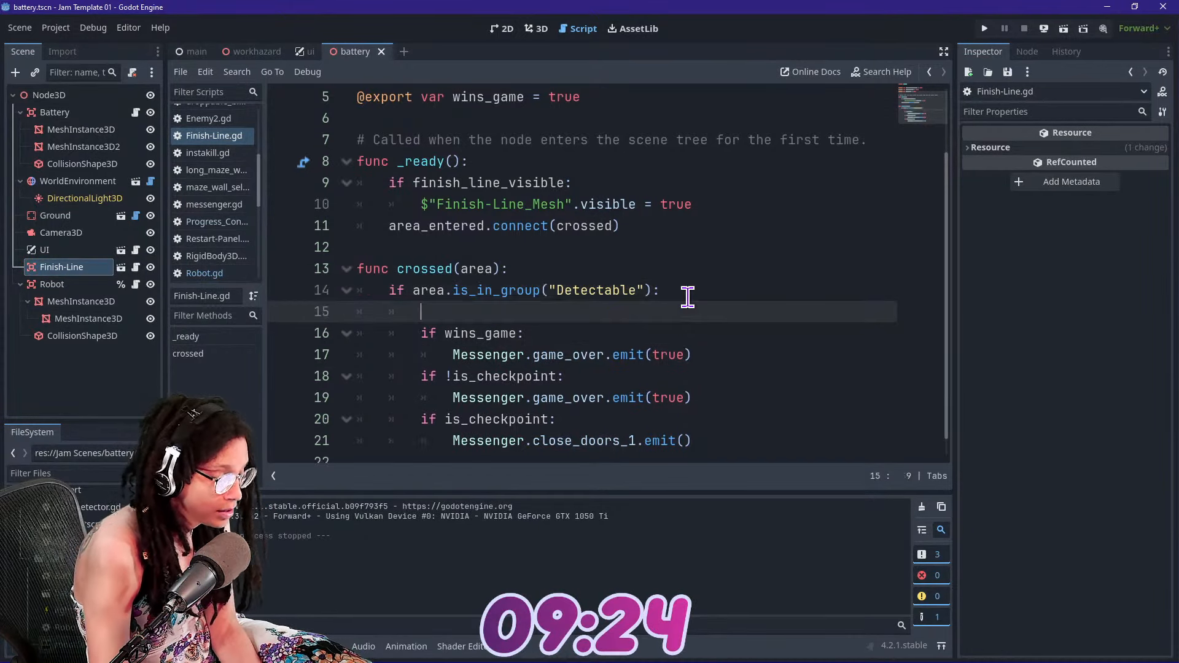
pyautogui.write('print')
pyautogui.write('("It worked')
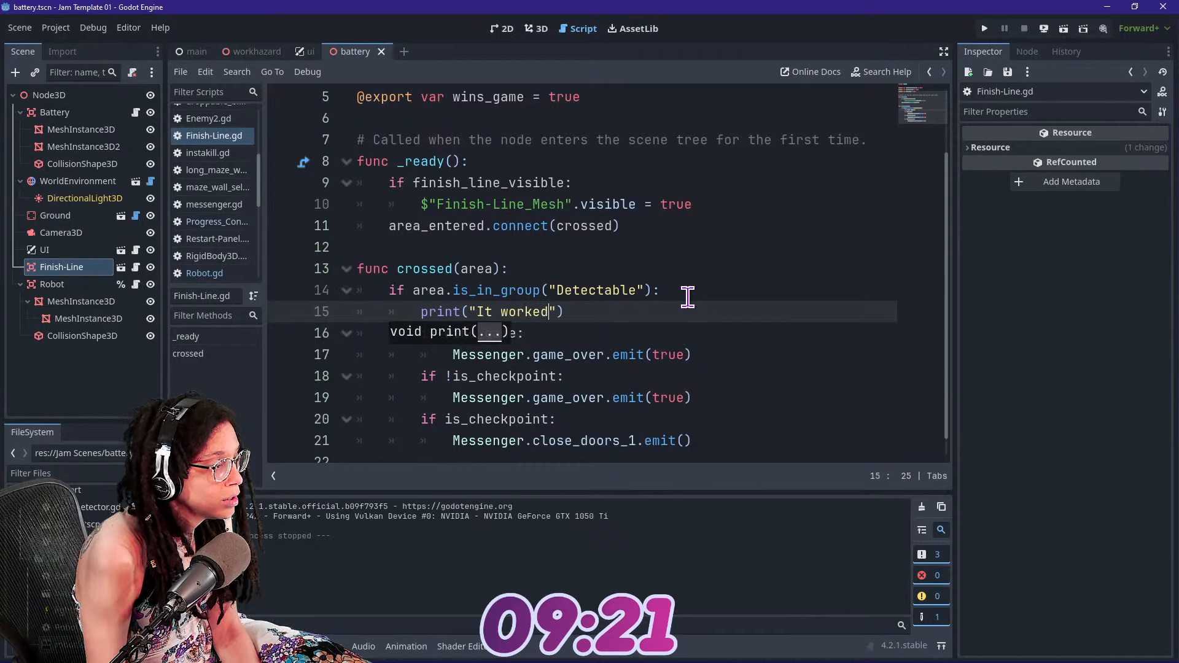
pyautogui.click(575, 262)
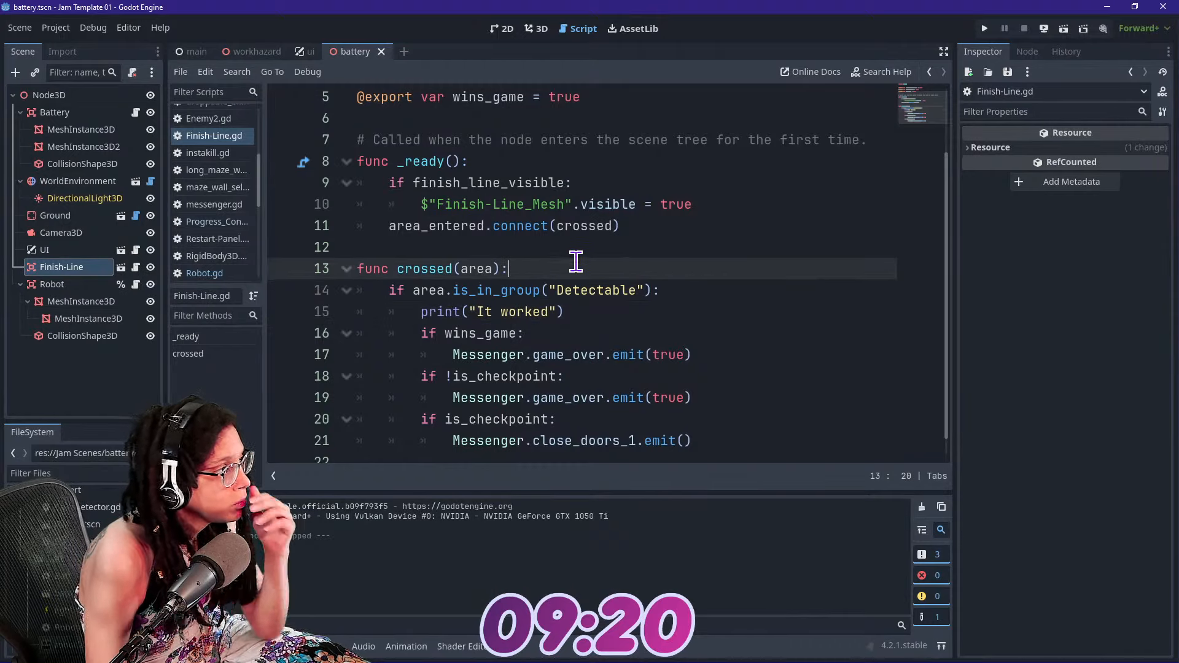
# Examine the robot's script, collision shape, mesh nodes and Area3D properties for why the finish line does not react
pyautogui.click(95, 285)
pyautogui.click(136, 284)
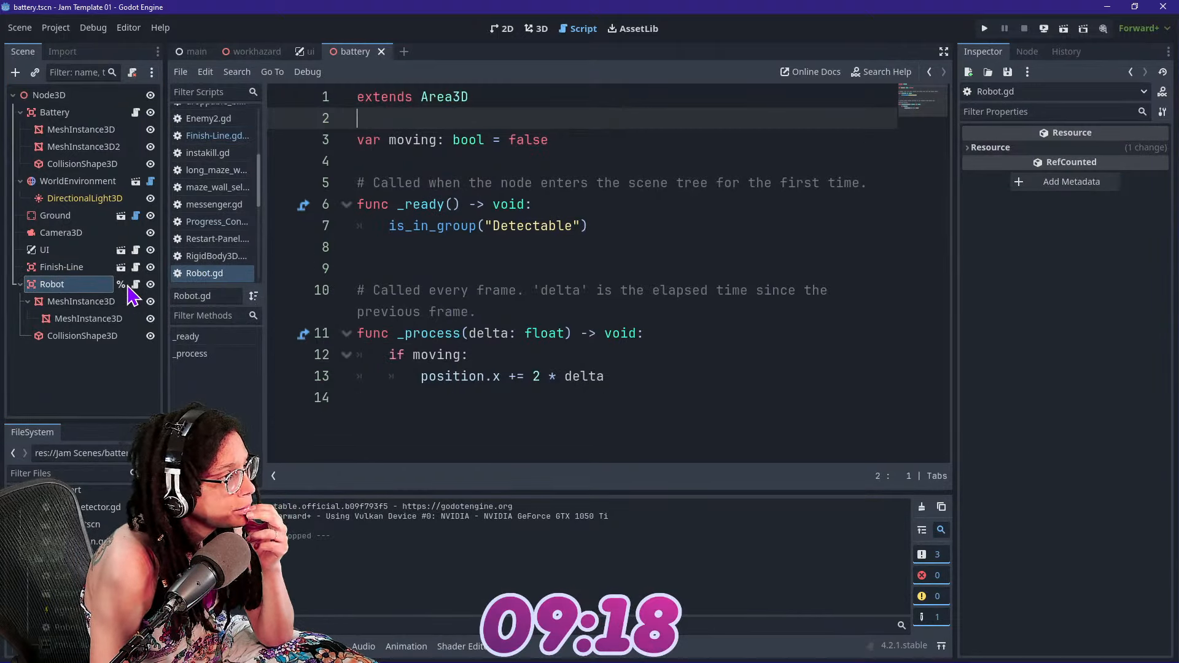
pyautogui.click(533, 32)
pyautogui.click(560, 33)
pyautogui.click(544, 32)
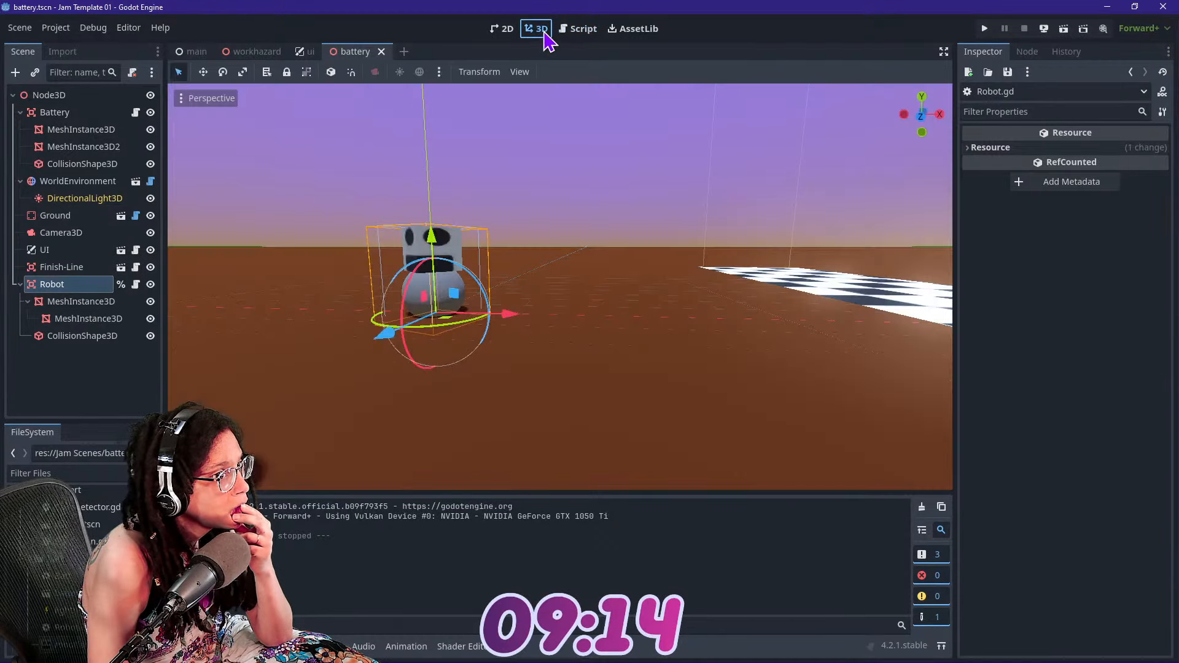
pyautogui.click(84, 336)
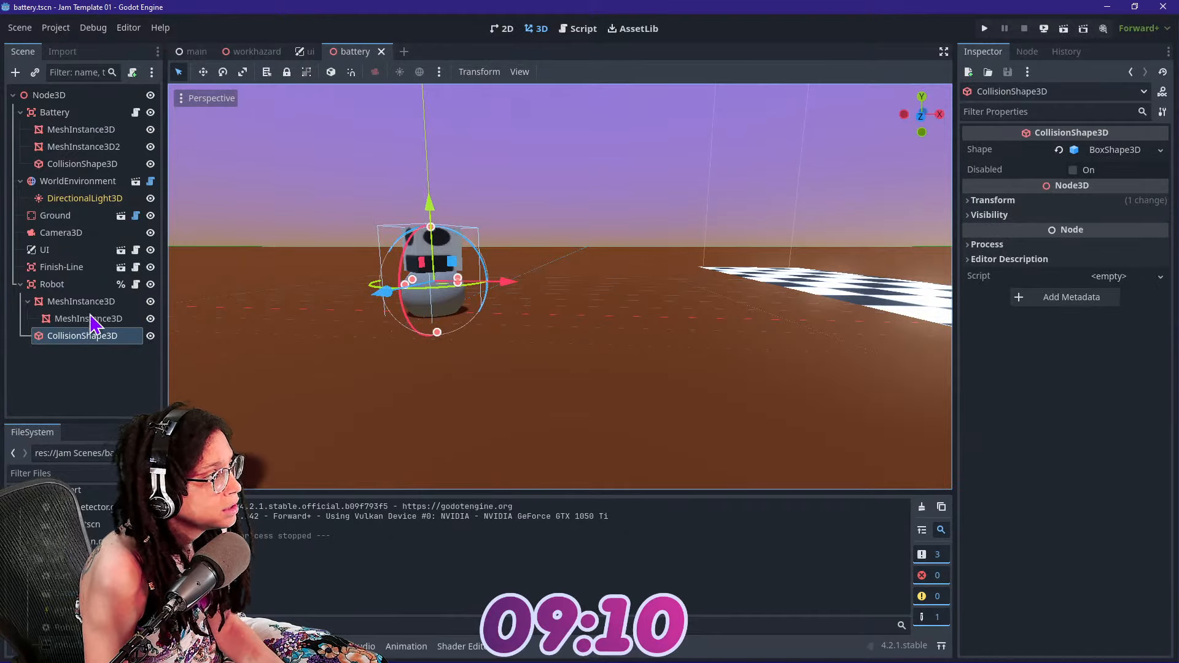
pyautogui.click(91, 318)
pyautogui.click(89, 301)
pyautogui.click(55, 284)
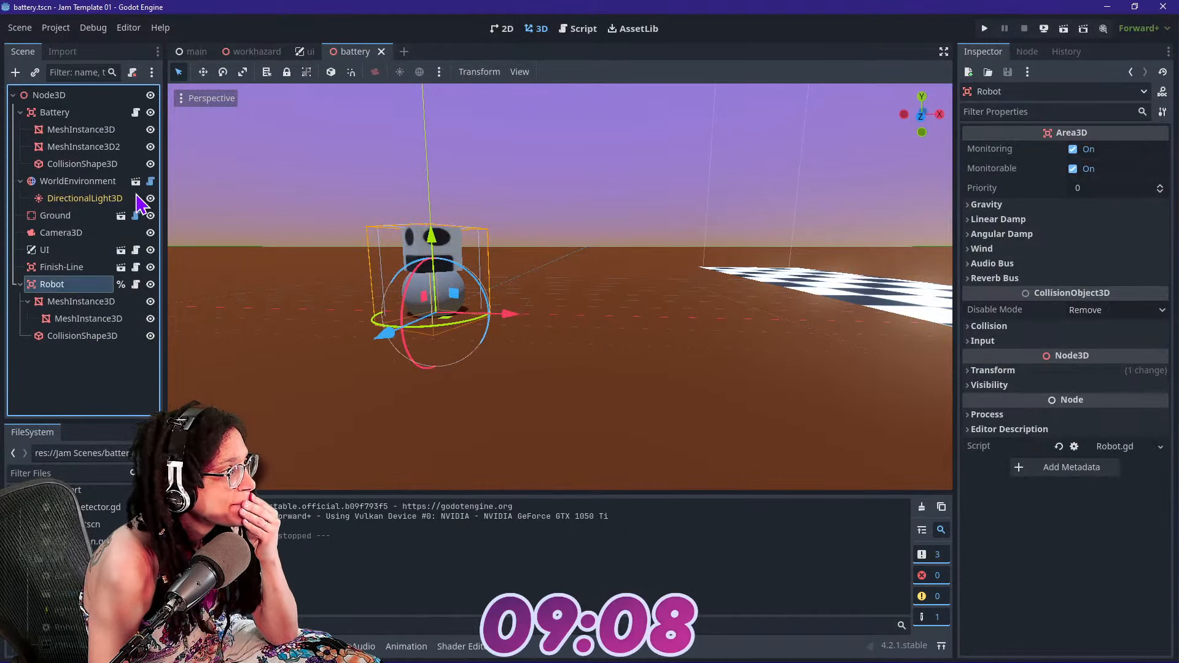
# Look through the UI properties, the ui scene's script and node tree, and view the Restart-Box node in the 2D editor
pyautogui.click(55, 250)
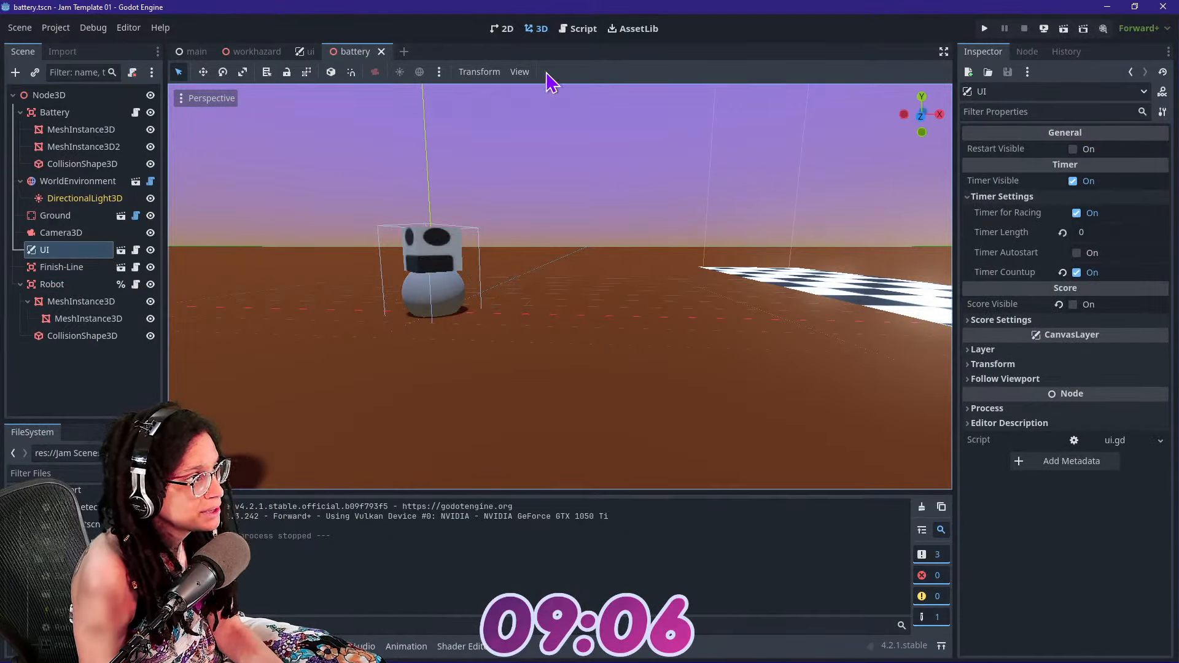
pyautogui.click(577, 29)
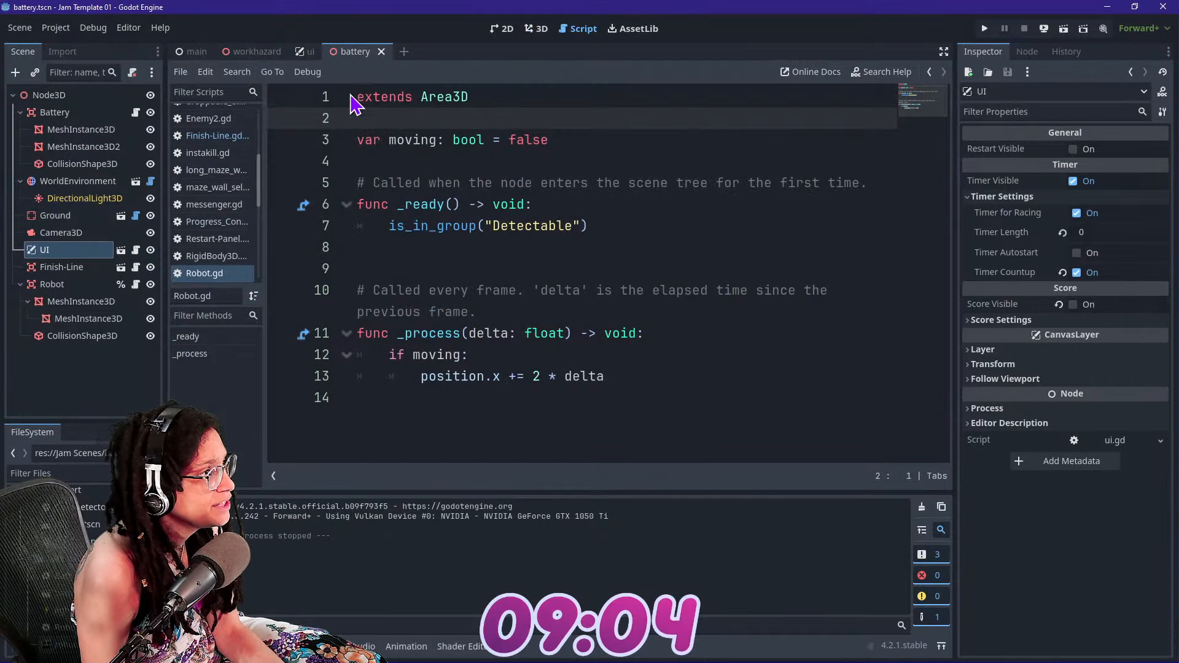
pyautogui.click(307, 51)
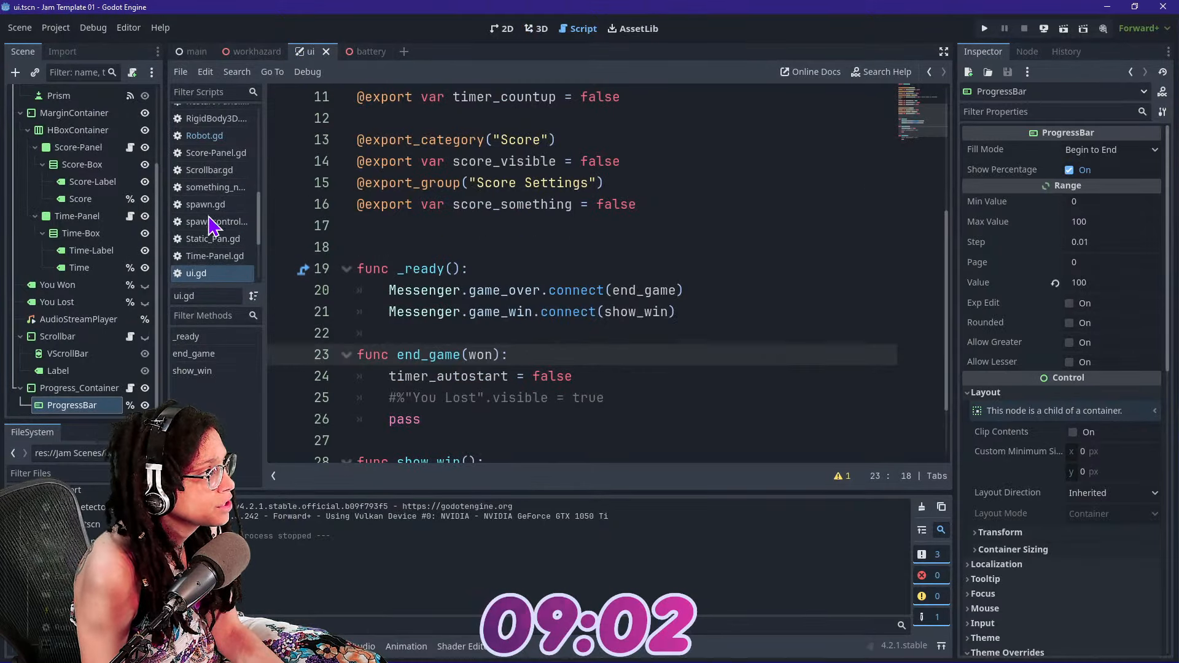
pyautogui.scroll(10, 218, 202)
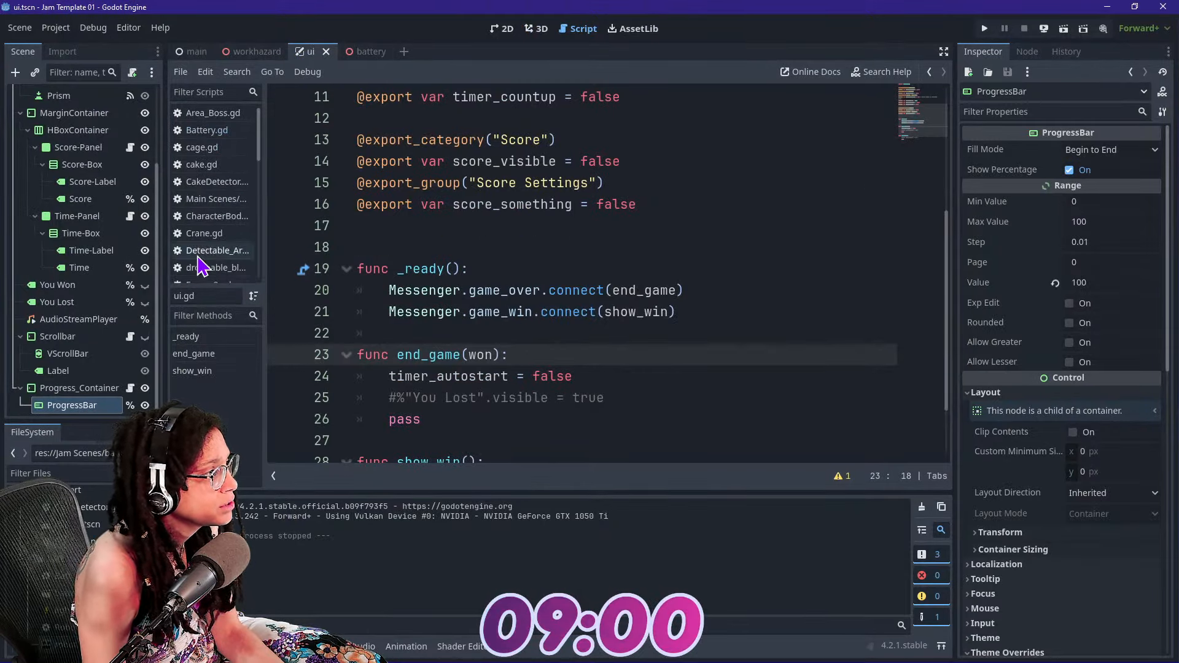
pyautogui.scroll(-4, 206, 258)
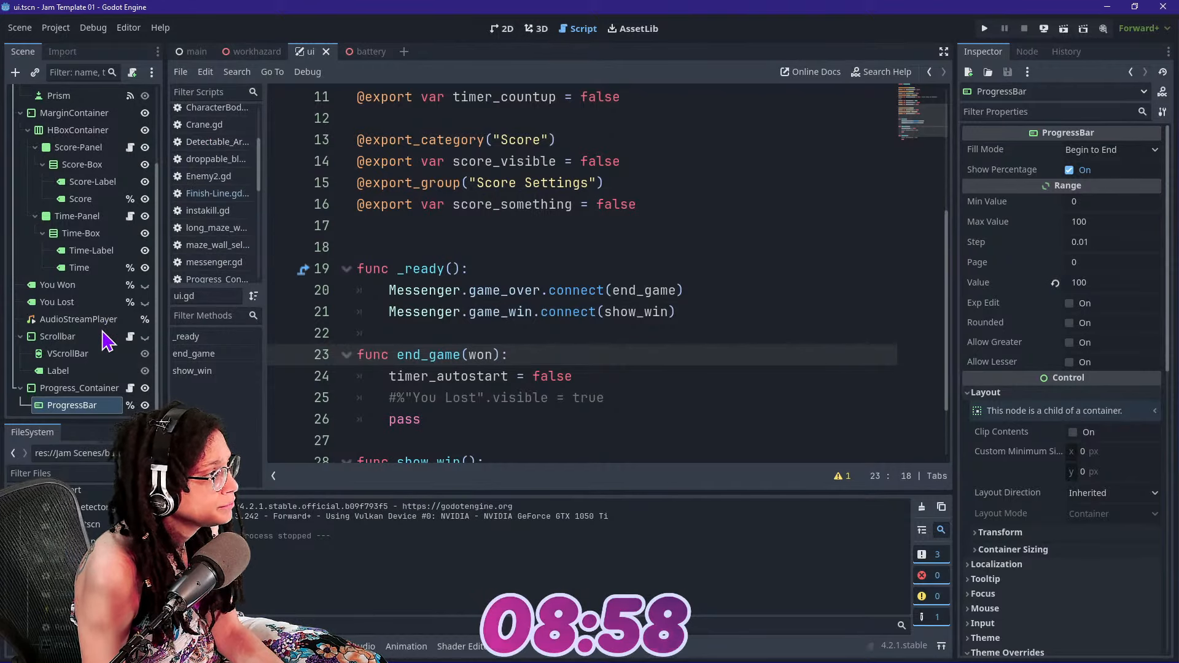
pyautogui.scroll(4, 105, 340)
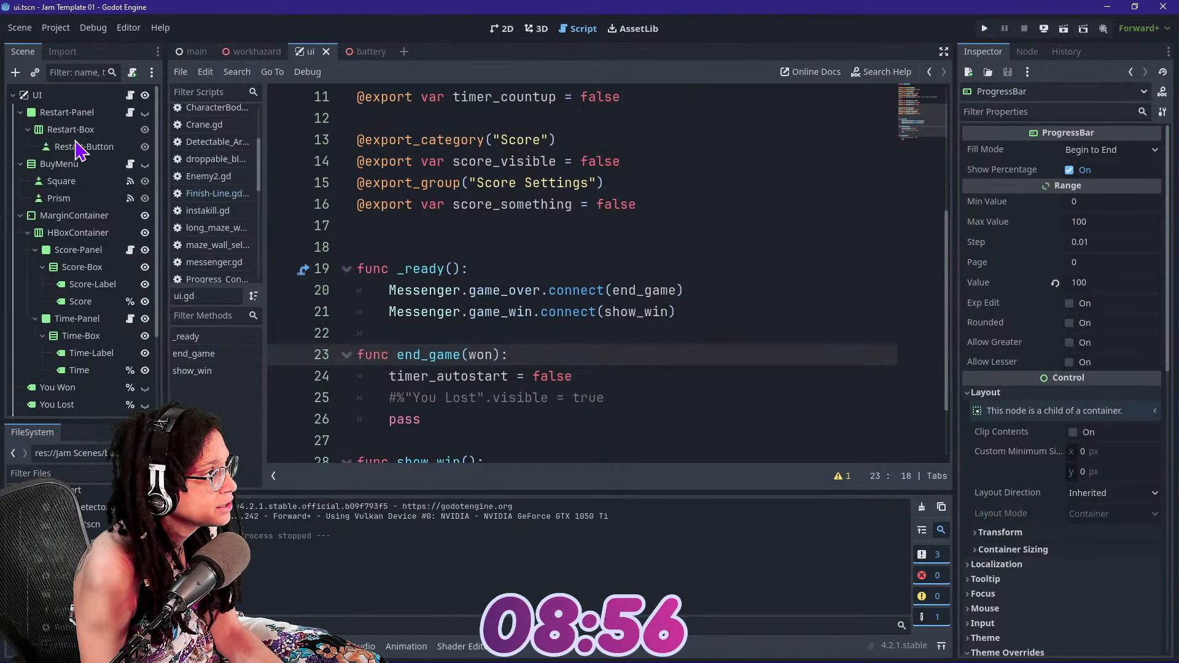
pyautogui.click(71, 130)
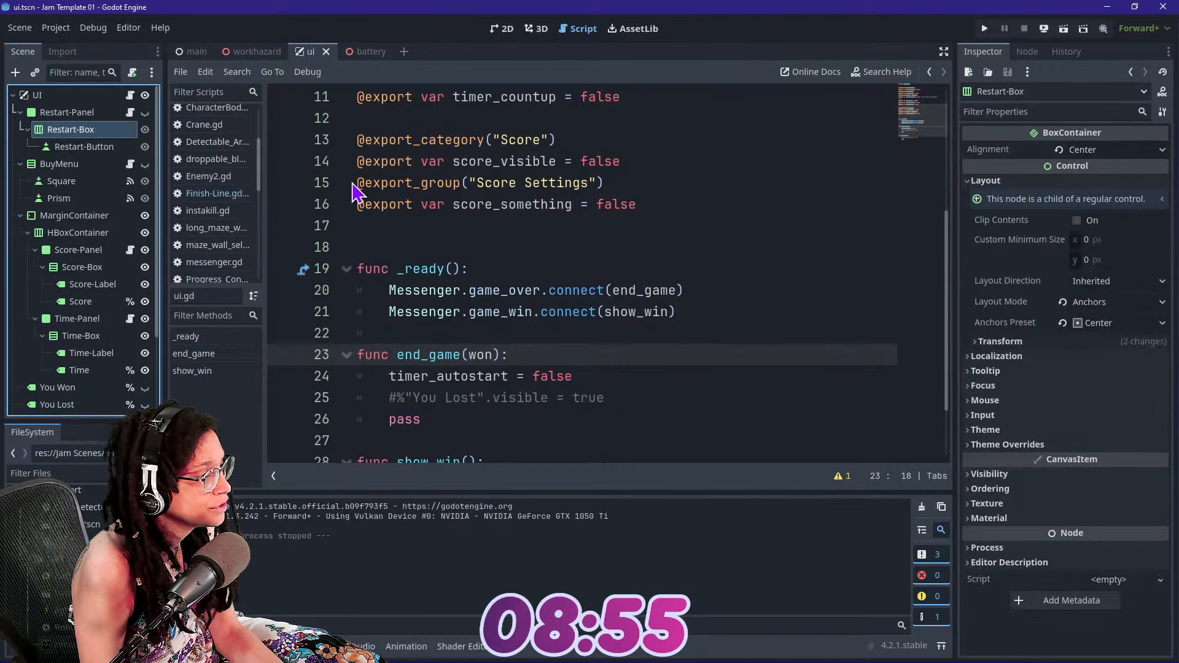
pyautogui.click(503, 29)
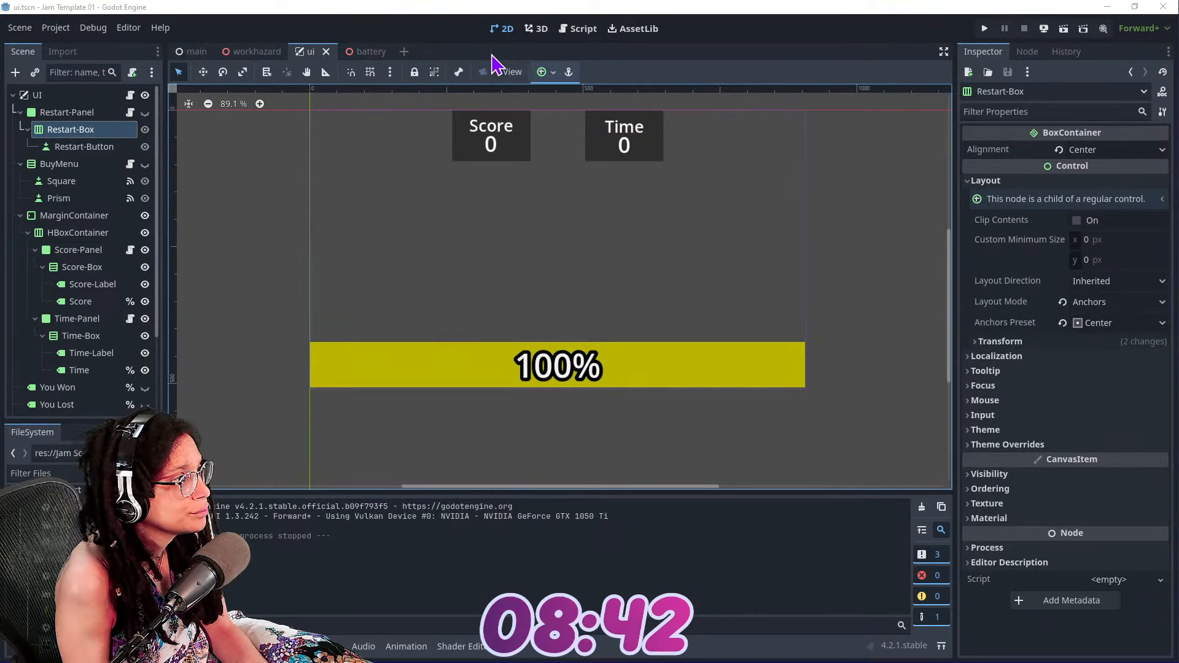
# Try the Top Left anchor preset on the Restart-Box node and undo the change
pyautogui.click(541, 75)
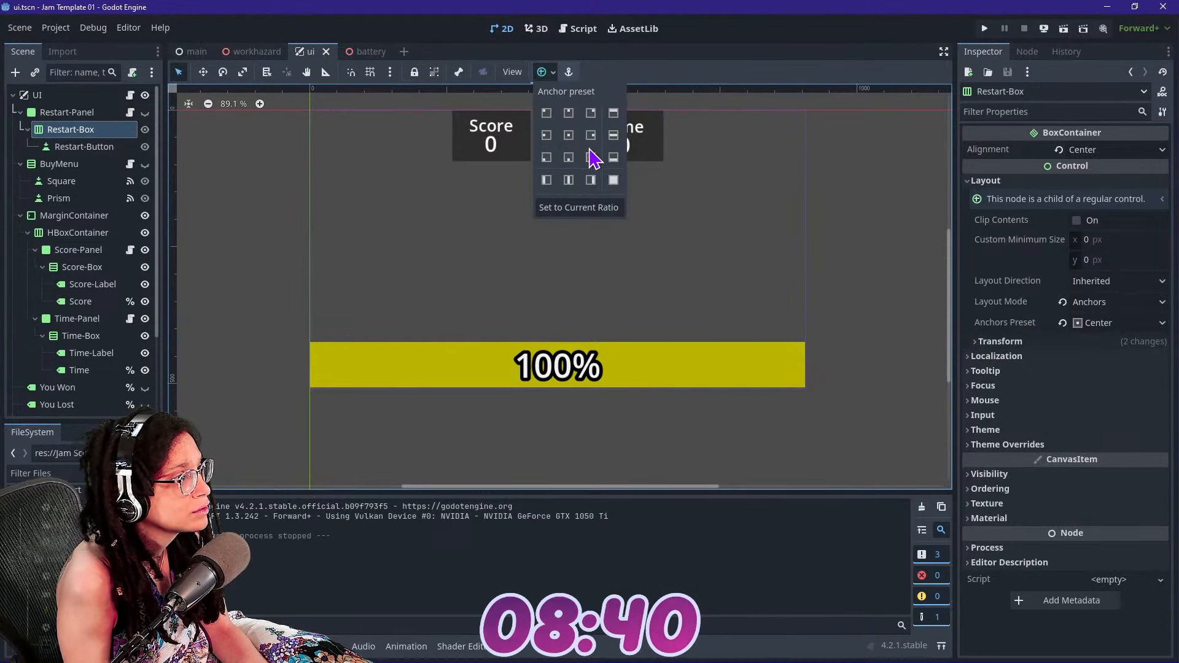
pyautogui.click(548, 116)
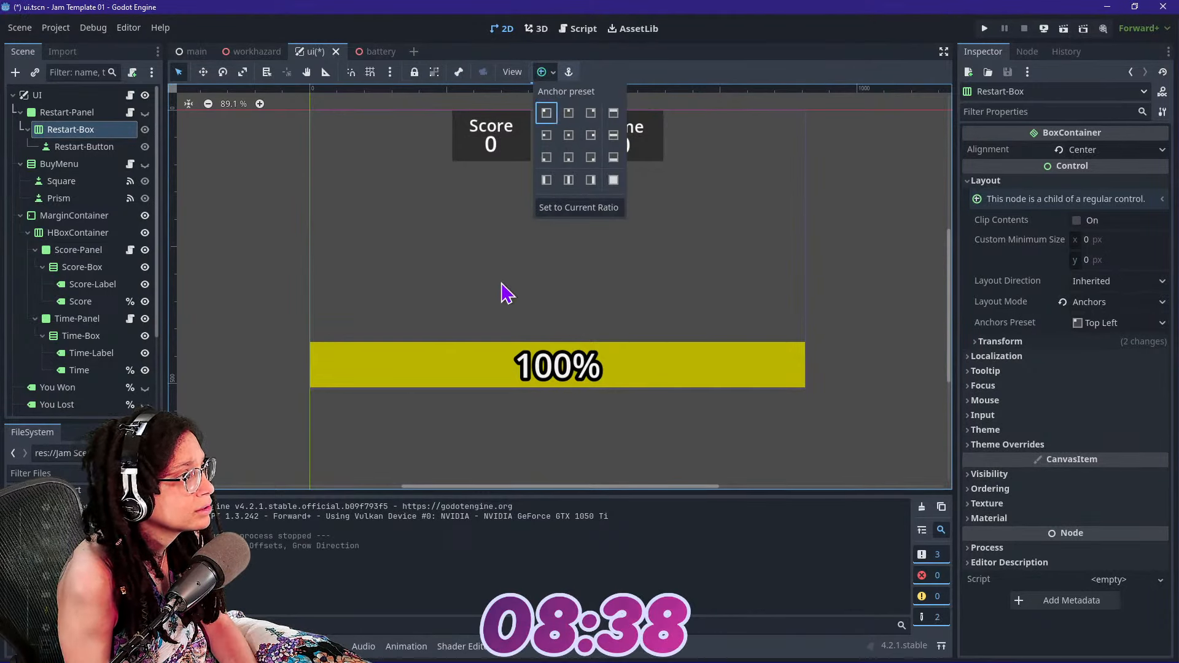
pyautogui.click(285, 205)
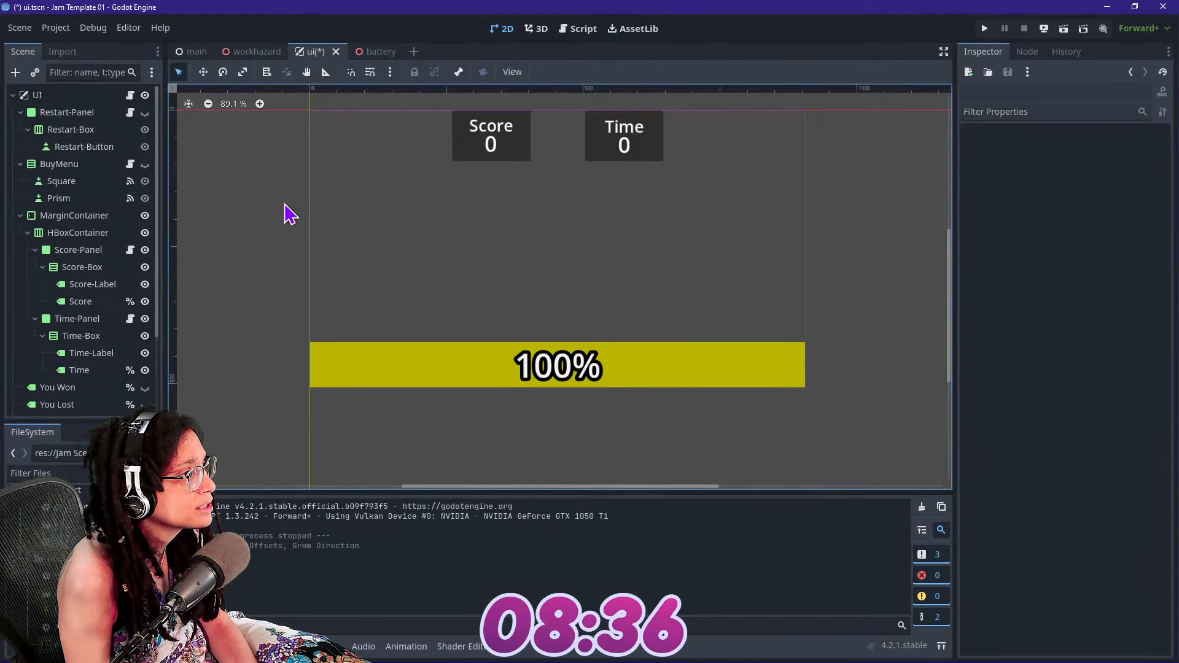
pyautogui.hotkey('ctrl', 's')
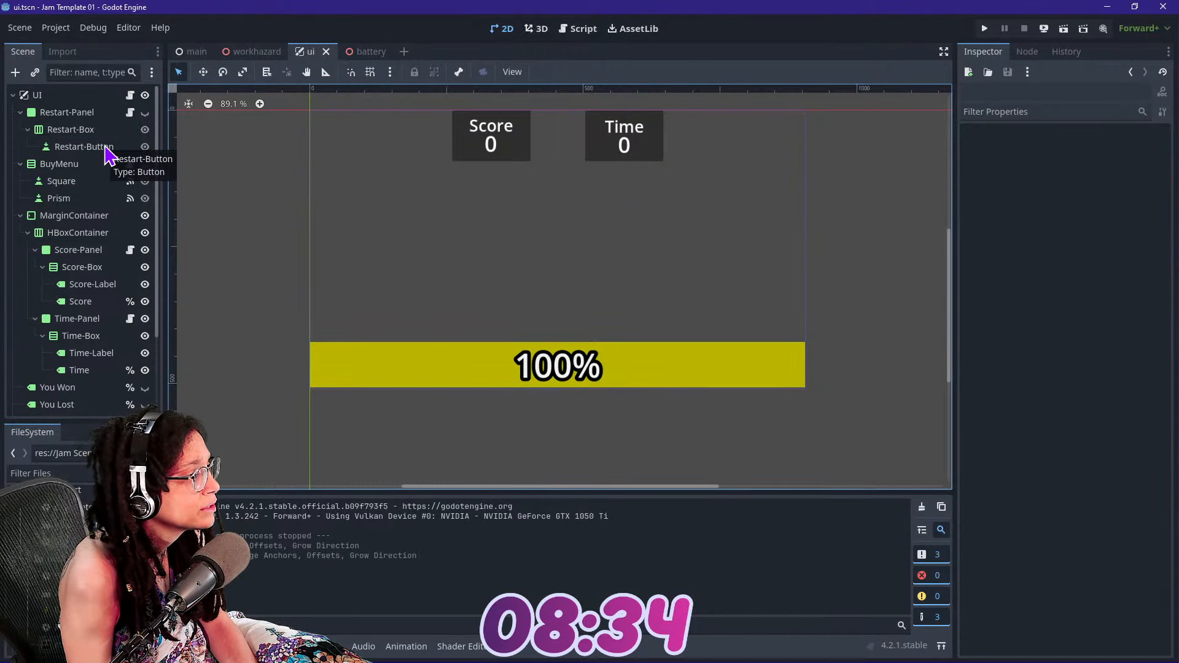
pyautogui.hotkey('ctrl', 'z')
pyautogui.hotkey('ctrl', 'shift', 'z')
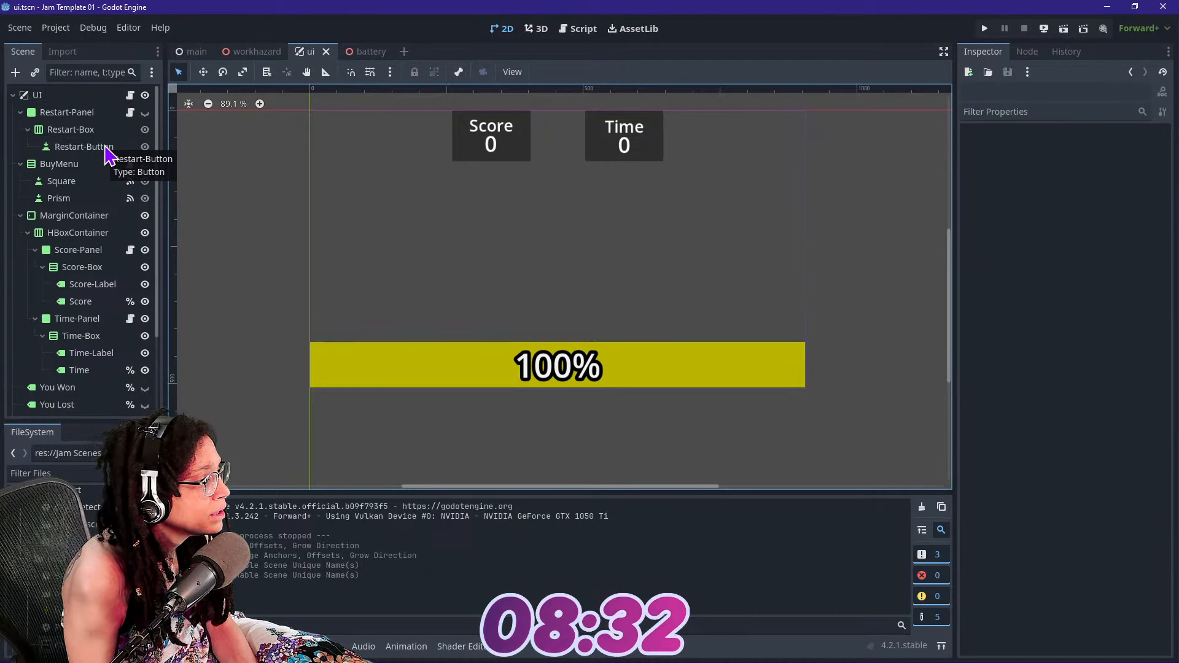
# Set the Restart-Panel node's anchor preset to Top Left in the ui scene
pyautogui.hotkey('ctrl', 'z')
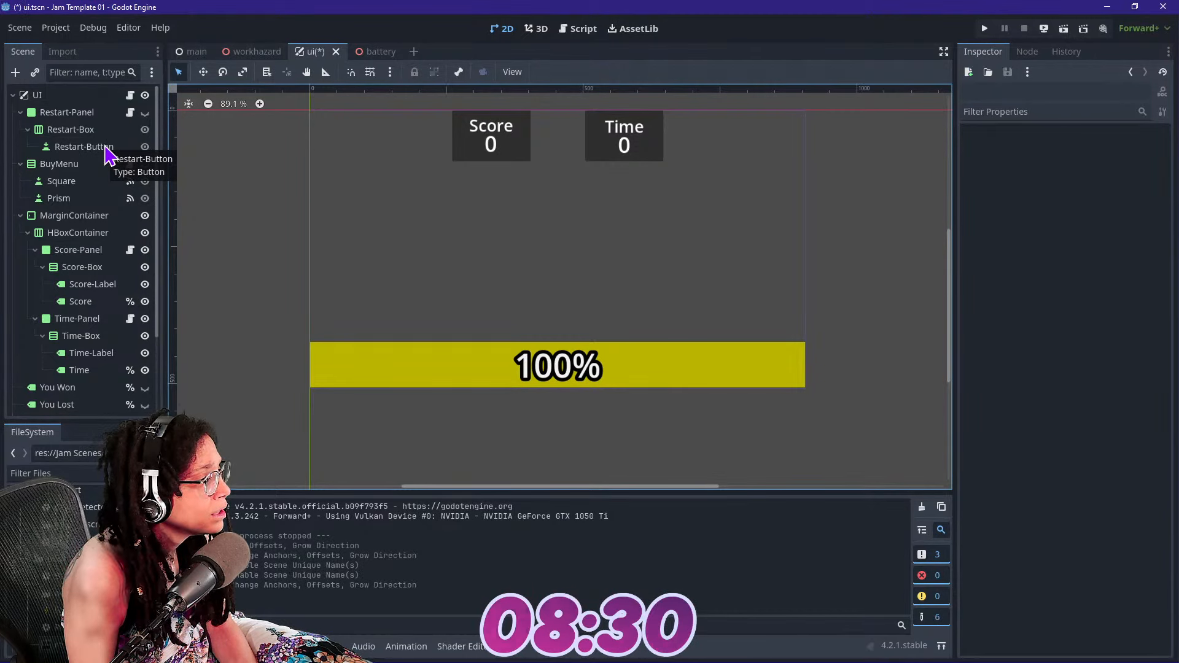
pyautogui.hotkey('ctrl', 'shift', 'z')
pyautogui.click(83, 113)
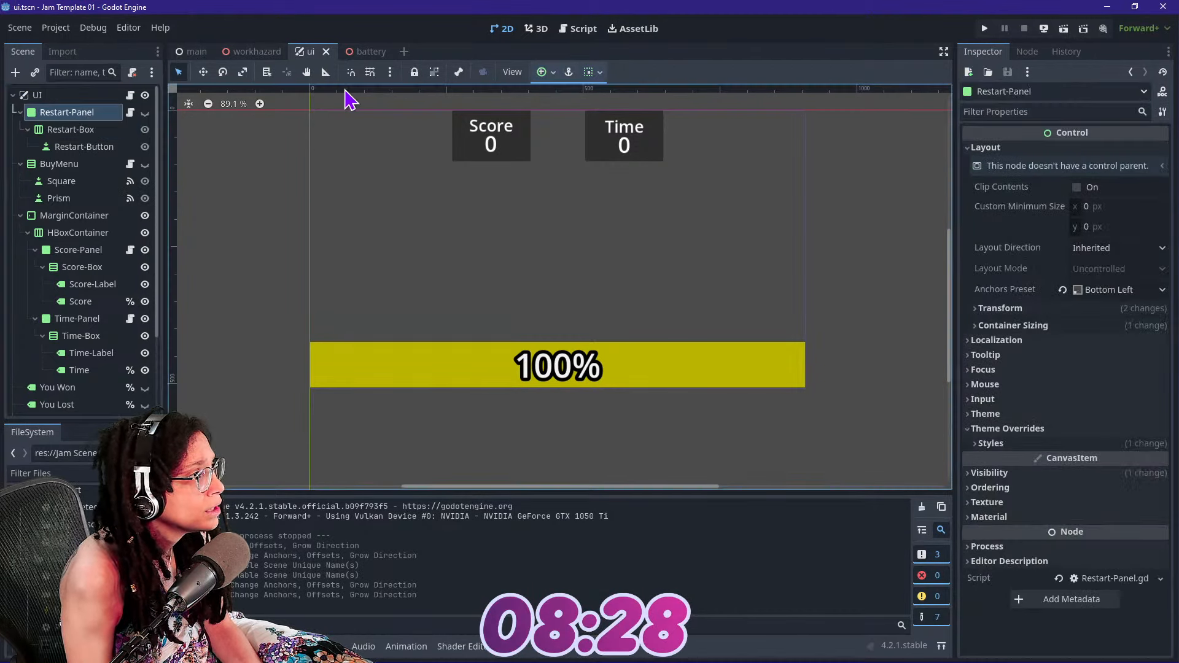
pyautogui.click(545, 71)
pyautogui.click(547, 113)
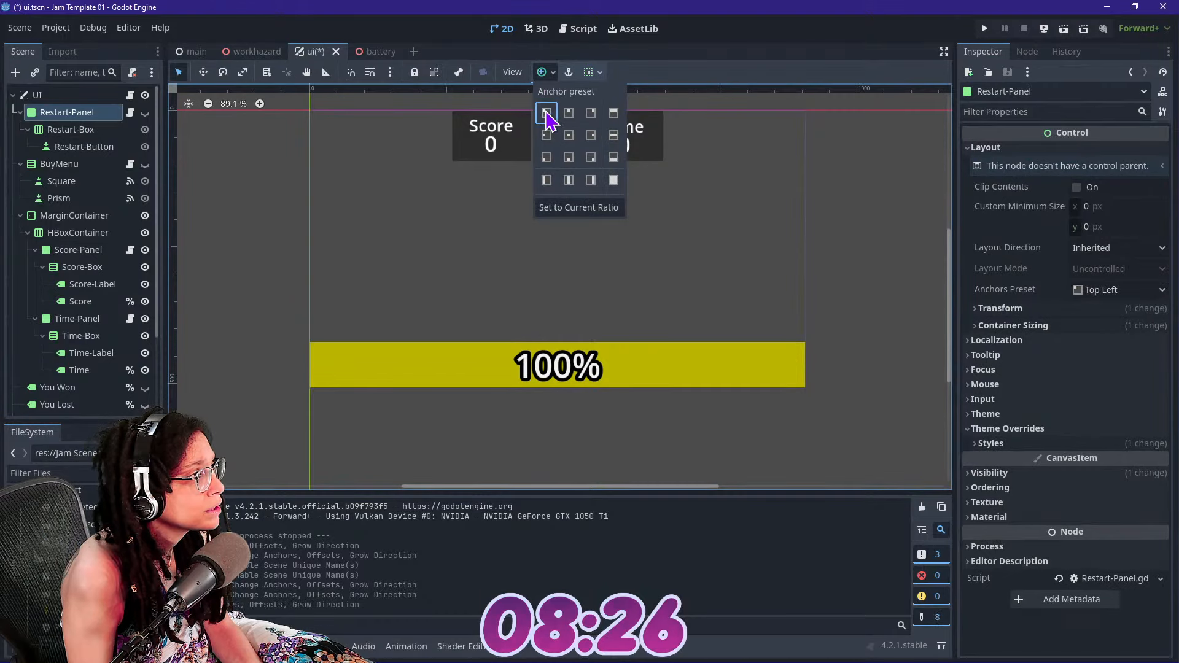
# Show the Restart-Panel briefly to check its placement, hide it again and save the ui scene
pyautogui.click(145, 114)
pyautogui.click(145, 113)
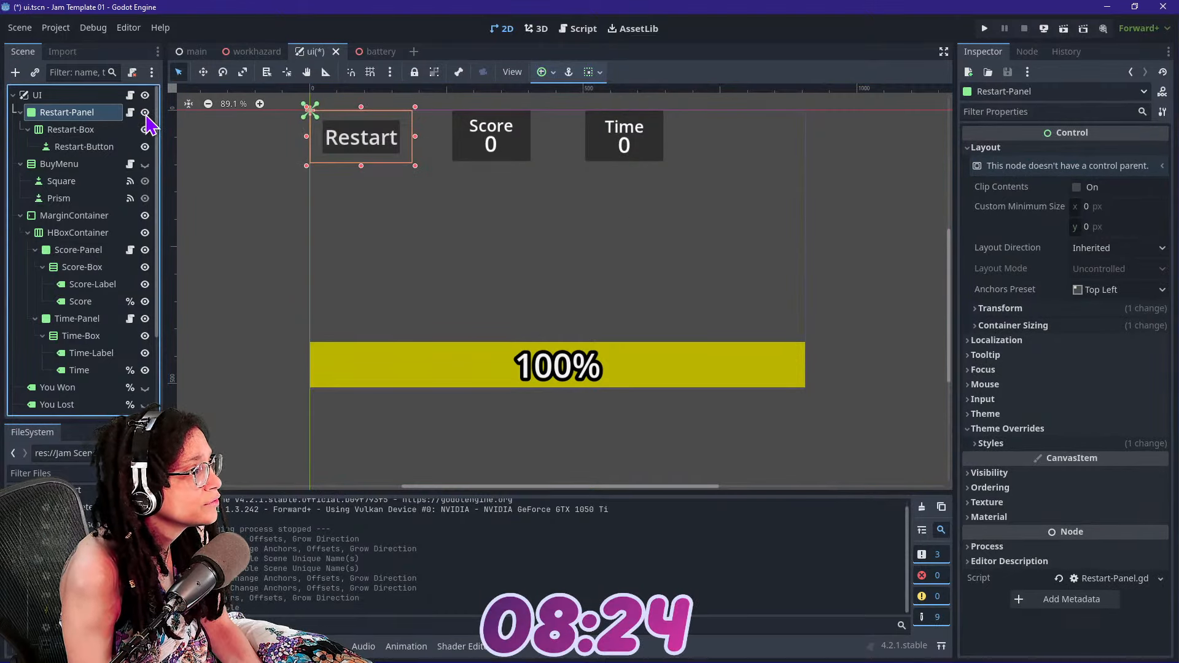
pyautogui.click(145, 113)
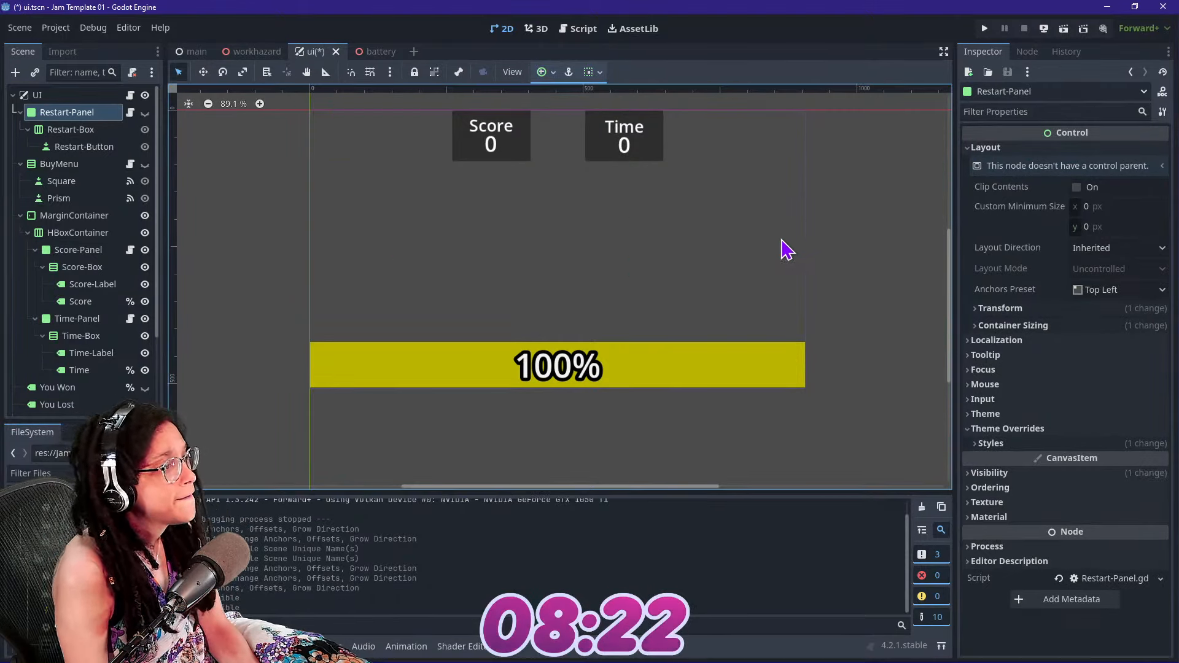
pyautogui.hotkey('ctrl', 's')
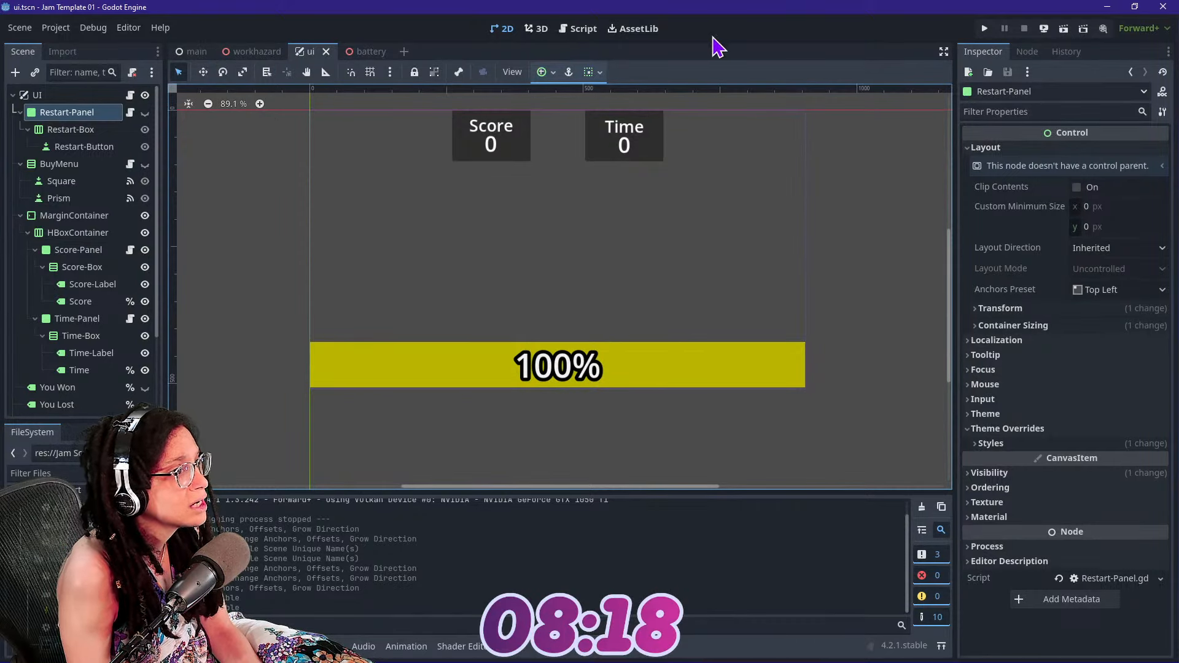
# Compare how the robot's and finish line's scripts in the battery scene use the "Detectable" group
pyautogui.click(578, 29)
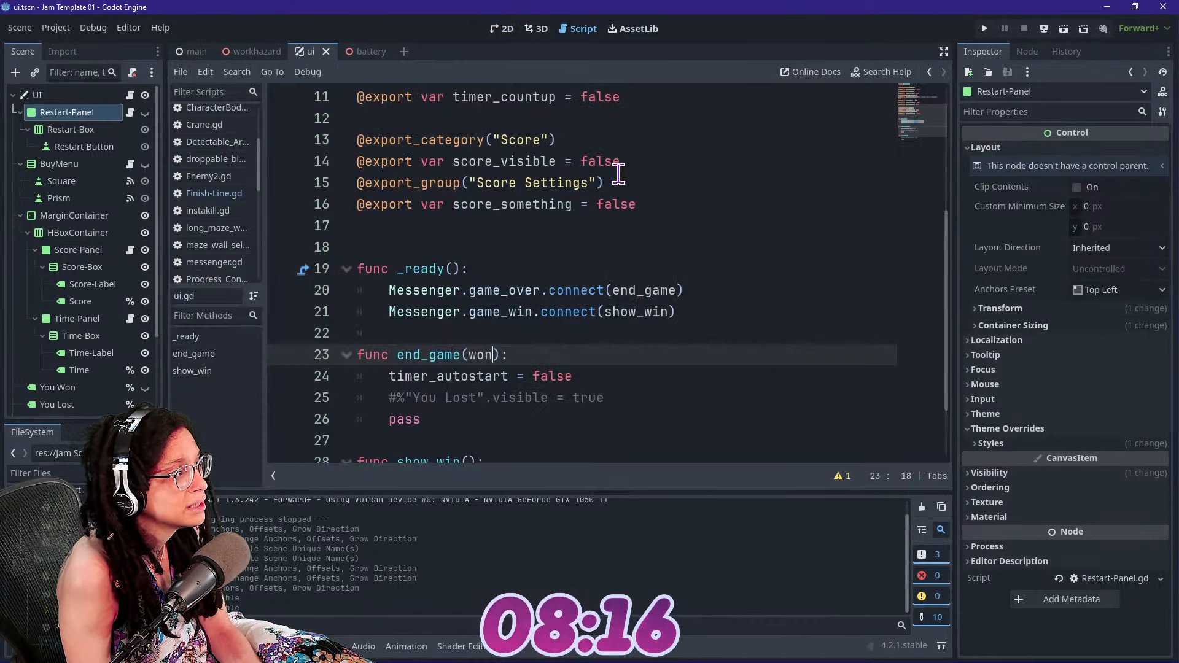
pyautogui.click(372, 51)
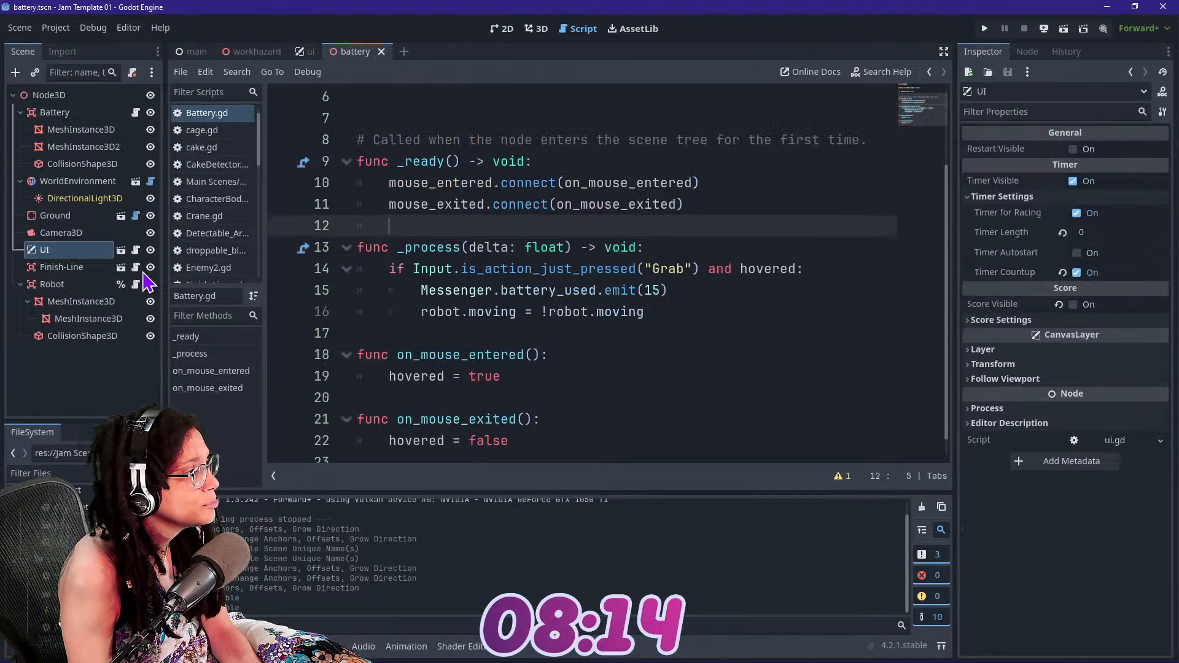
pyautogui.click(104, 284)
pyautogui.click(136, 285)
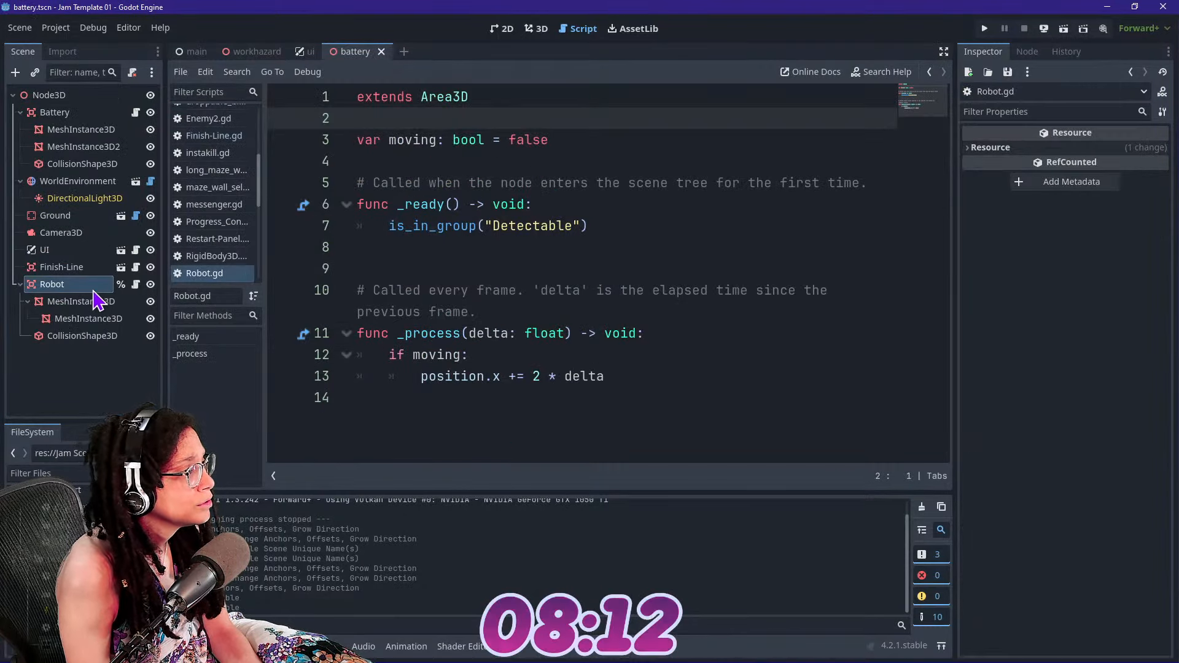
pyautogui.click(579, 255)
pyautogui.click(584, 226)
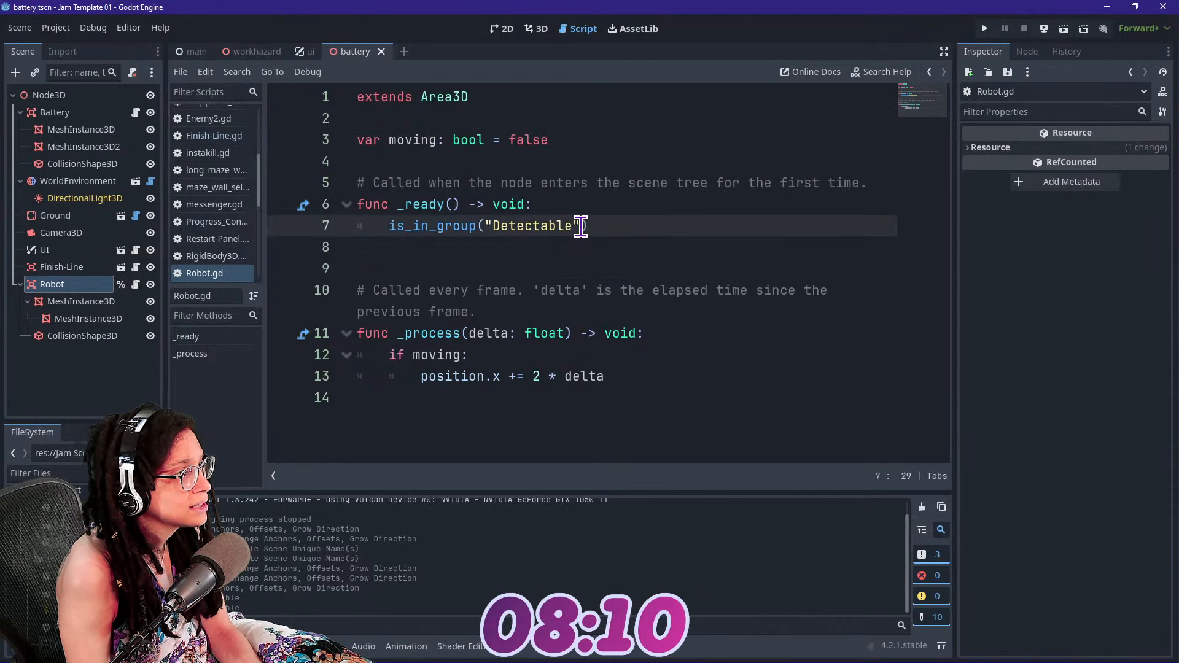
pyautogui.click(498, 228)
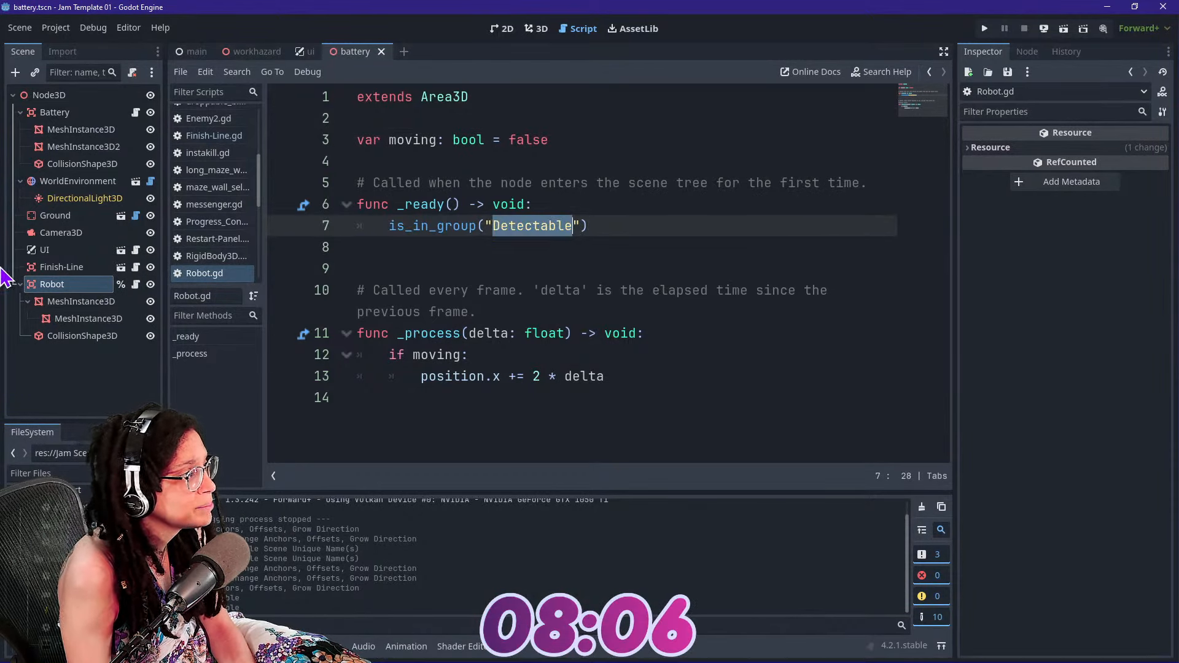
pyautogui.click(136, 268)
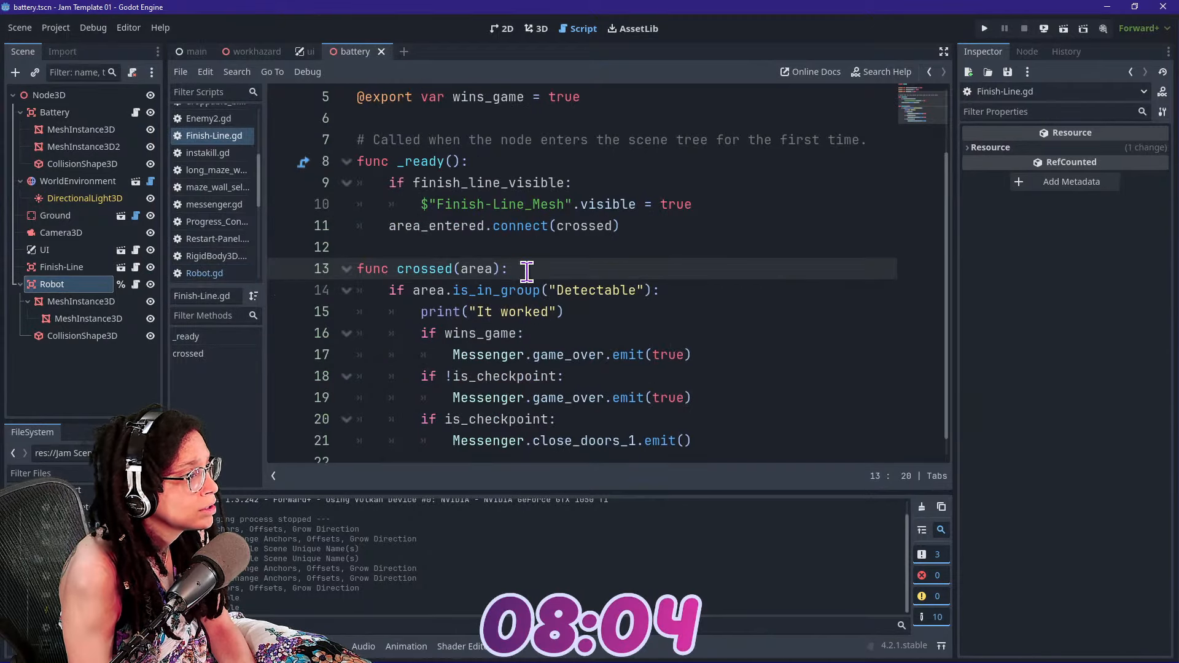
pyautogui.click(590, 305)
pyautogui.doubleClick(584, 292)
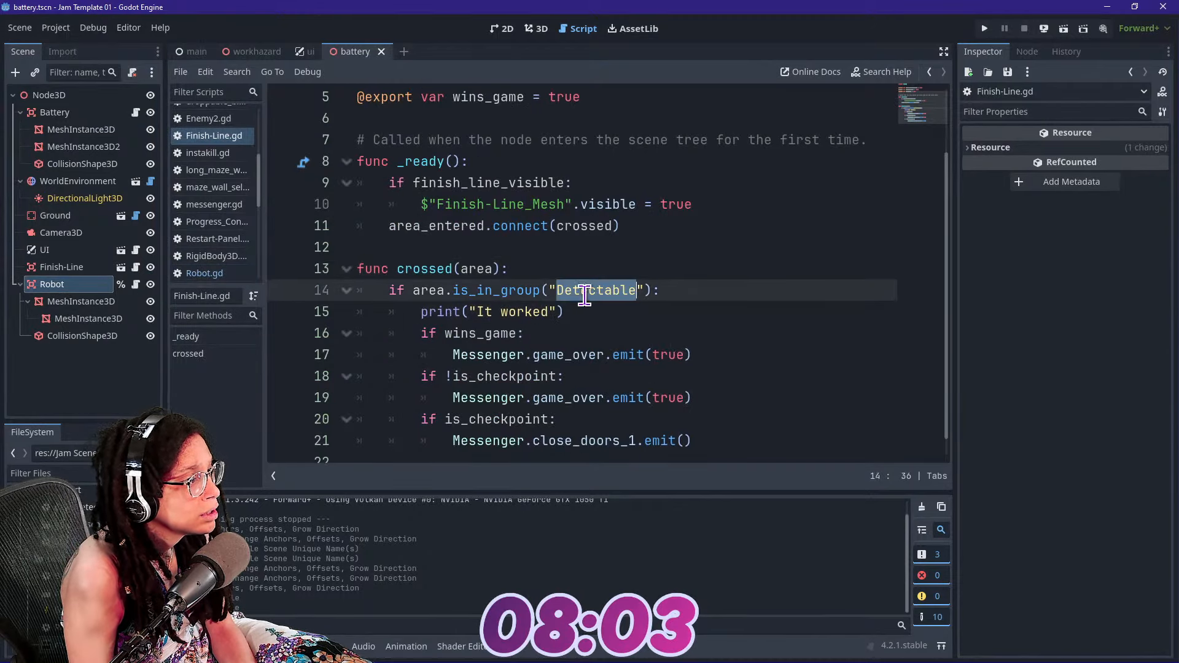
# Replace is_in_group with add_to_group for the "Detectable" group in the robot script's _ready function
pyautogui.click(136, 284)
pyautogui.moveTo(389, 226); pyautogui.dragTo(472, 234)
pyautogui.press('BackSpace')
pyautogui.write('add')
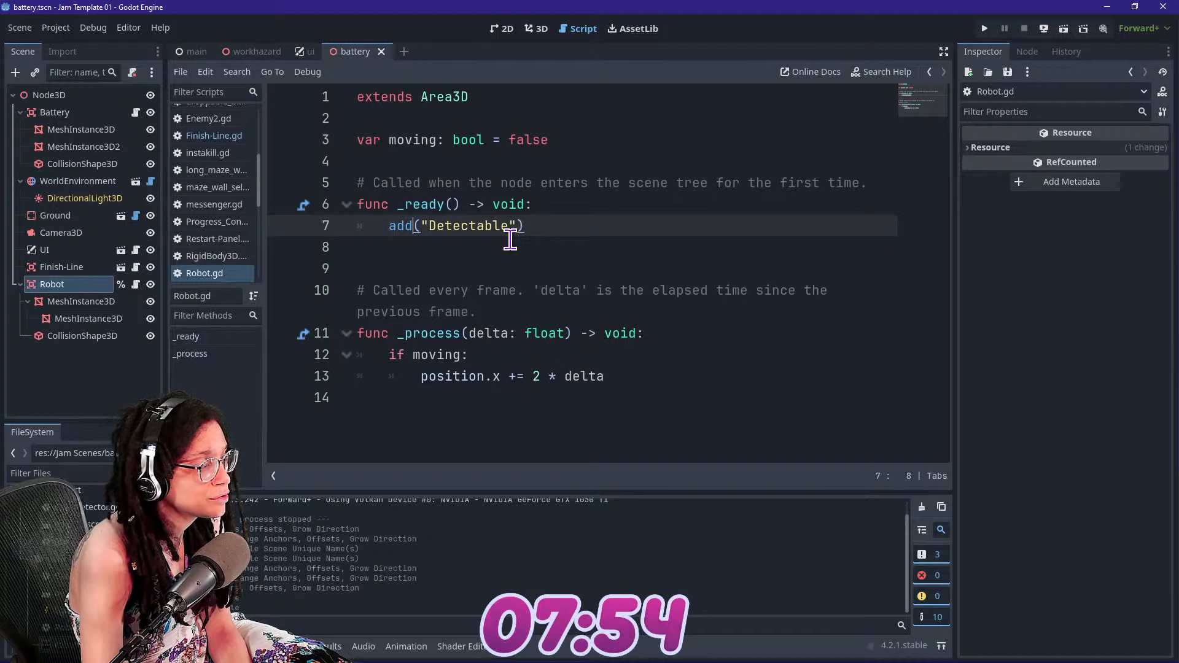
pyautogui.write('_to_group')
pyautogui.press('Return')
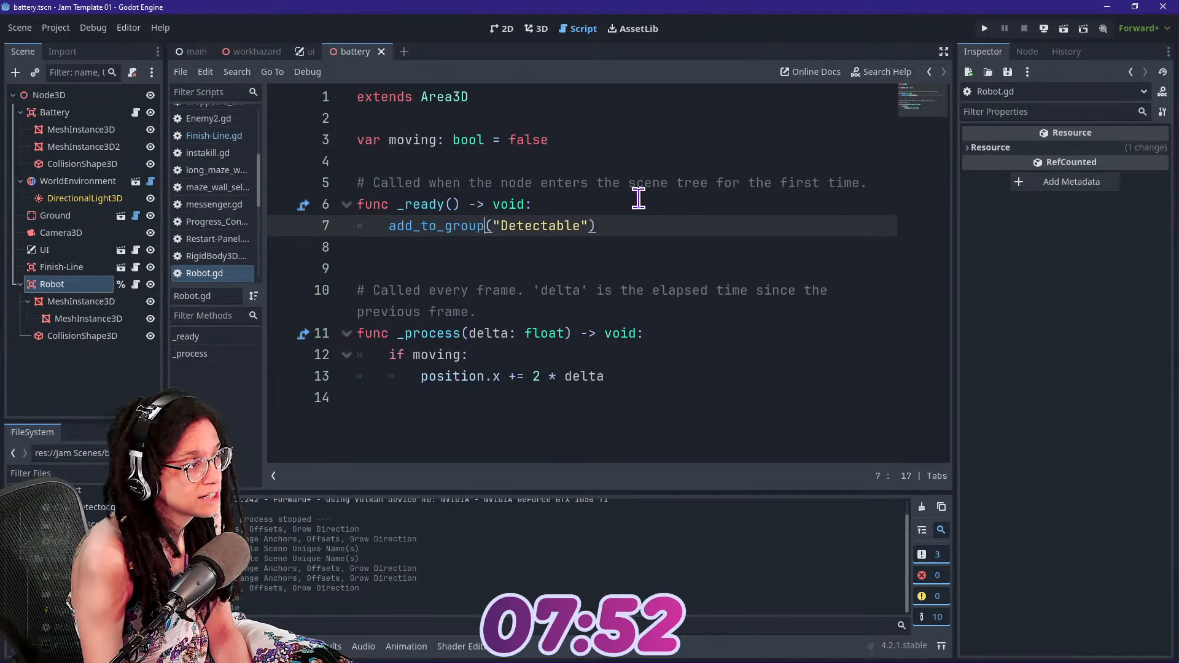
# Run the game, activate the battery to send the robot across the finish line, and stop the game
pyautogui.click(984, 29)
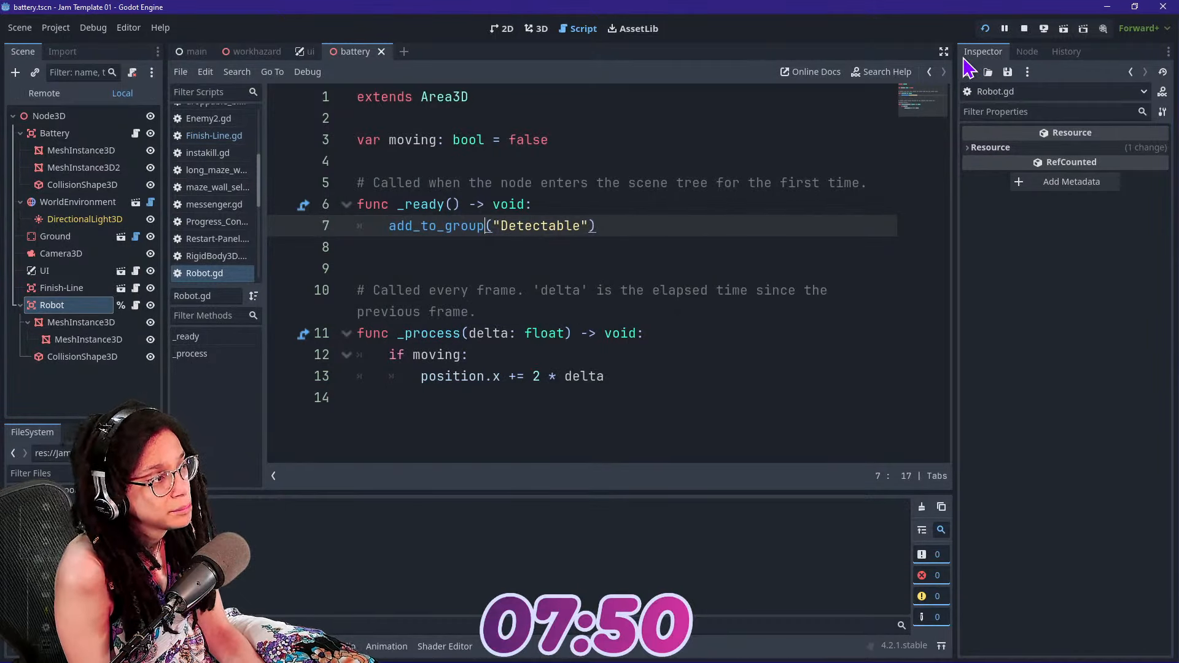
pyautogui.click(469, 318)
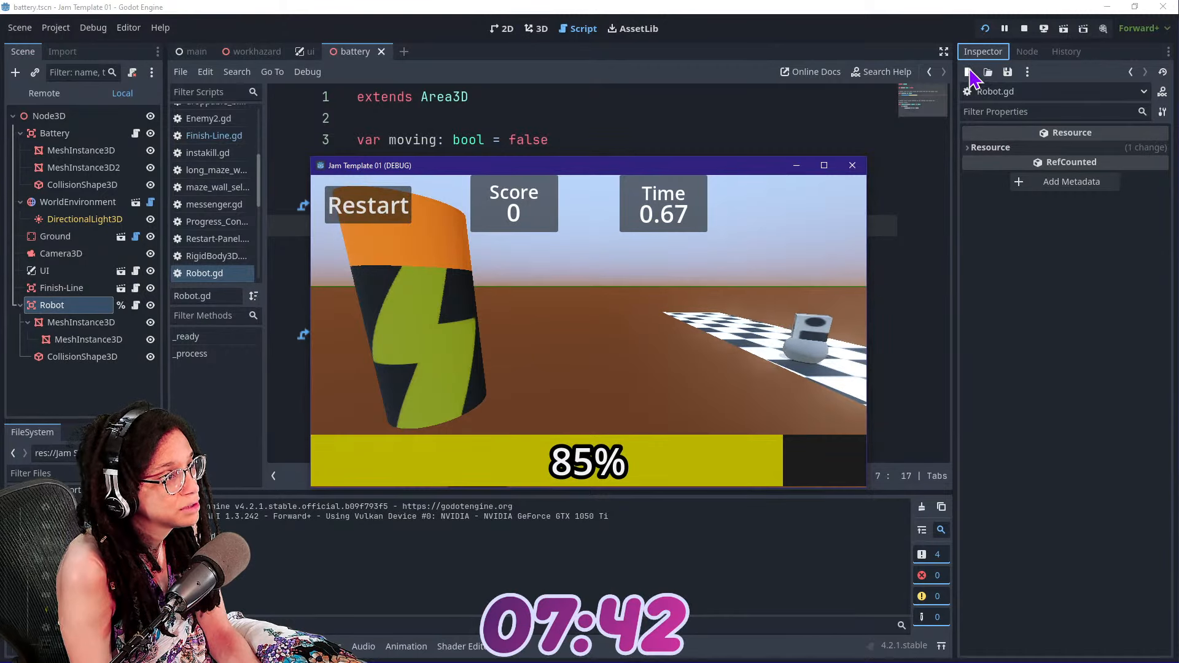
pyautogui.click(1022, 28)
pyautogui.press('Down')
pyautogui.press('Down')
pyautogui.press('Down')
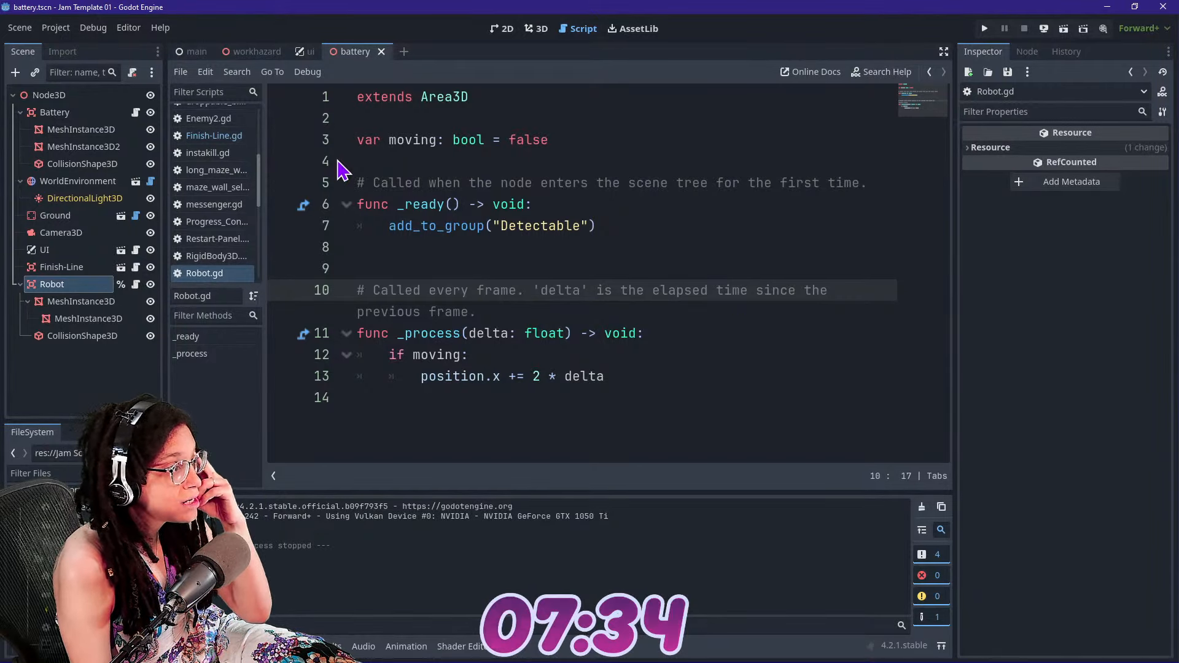
# Search the project files for "spawn" and look through the main and workhazard scenes for a reusable spawner
pyautogui.click(538, 29)
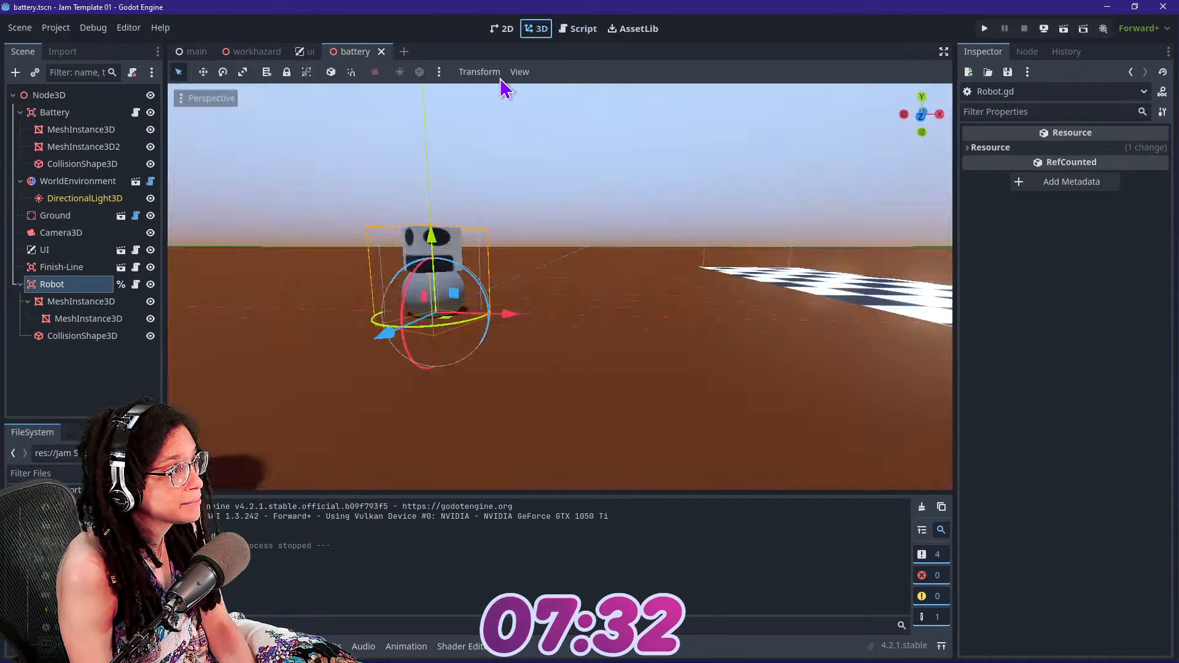
pyautogui.scroll(-5, 492, 203)
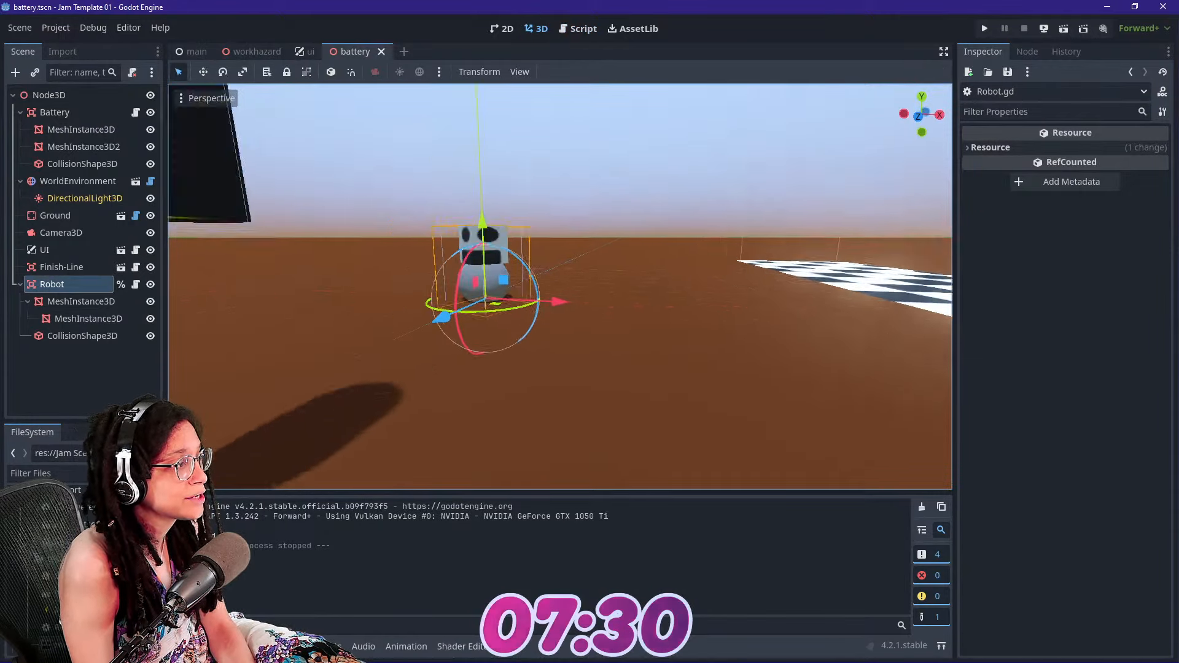
pyautogui.click(56, 473)
pyautogui.write('spa')
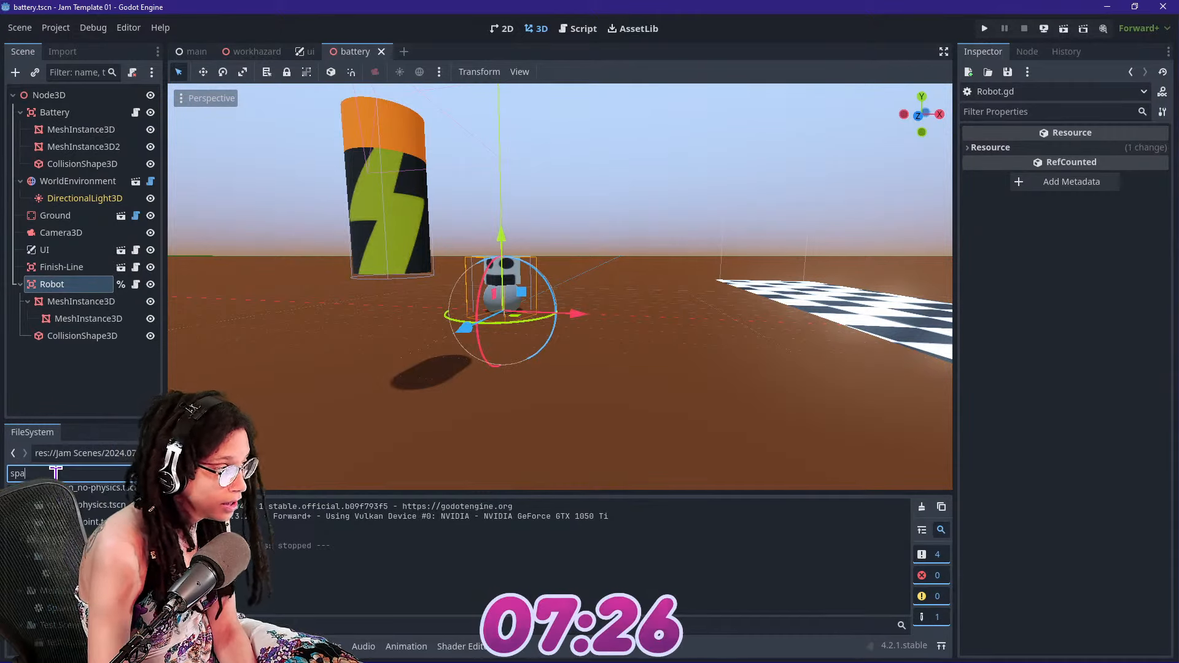
pyautogui.write('wn')
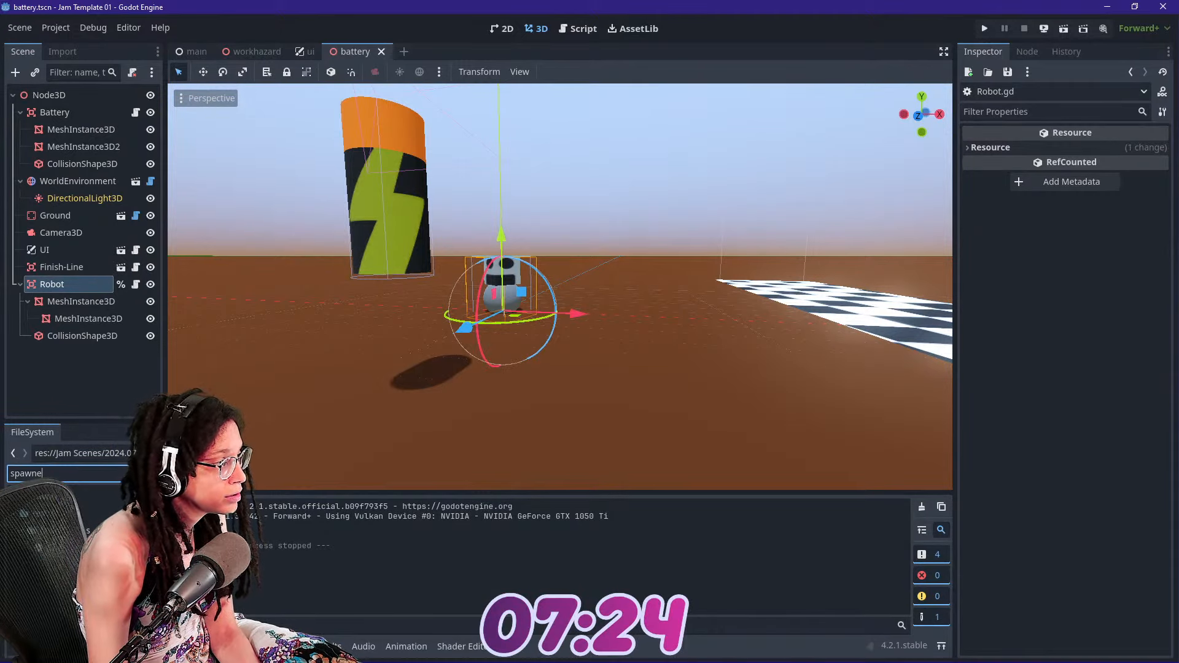
pyautogui.write('e')
pyautogui.press('BackSpace')
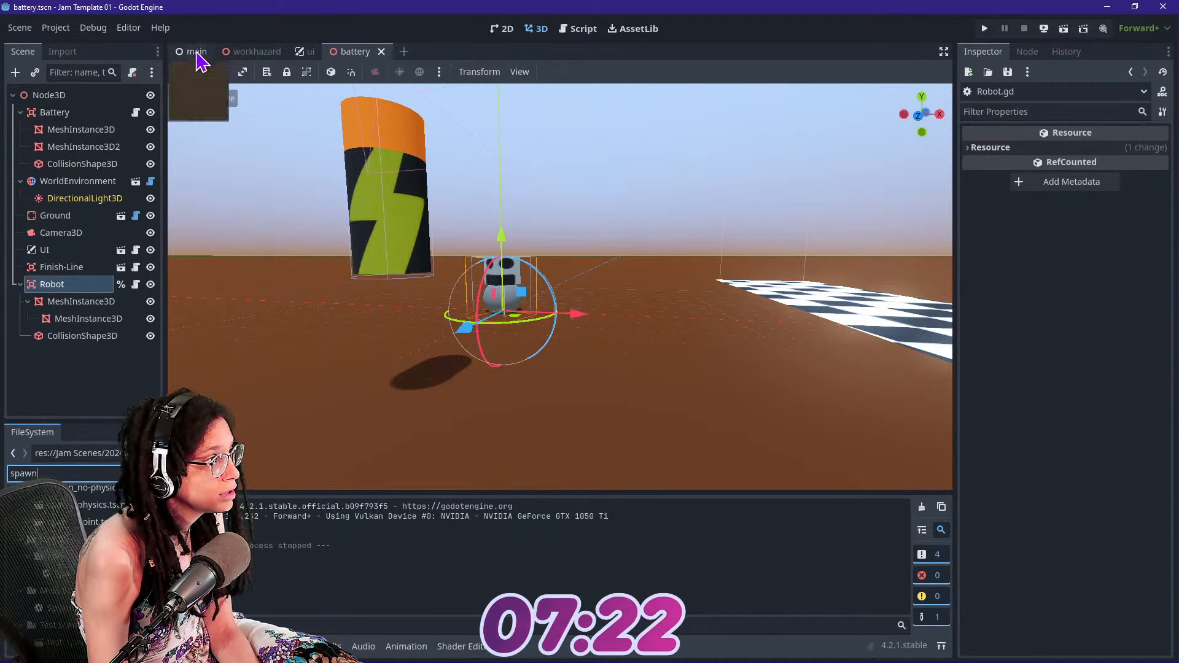
pyautogui.click(197, 53)
pyautogui.click(75, 285)
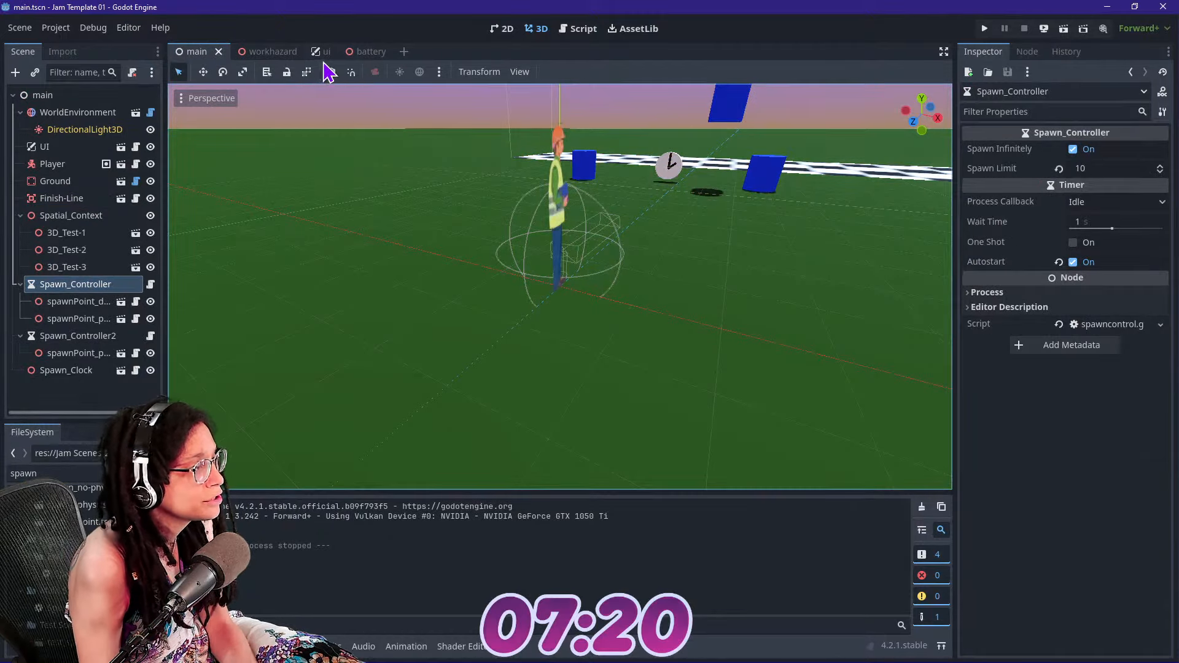
pyautogui.click(371, 52)
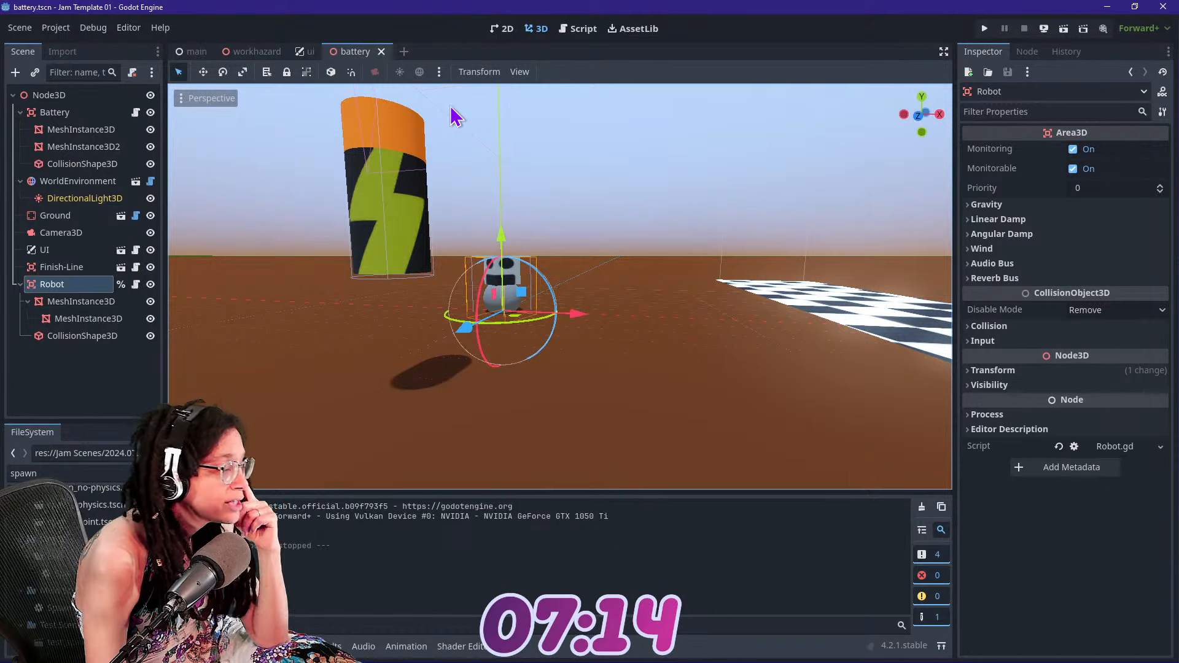
pyautogui.click(244, 52)
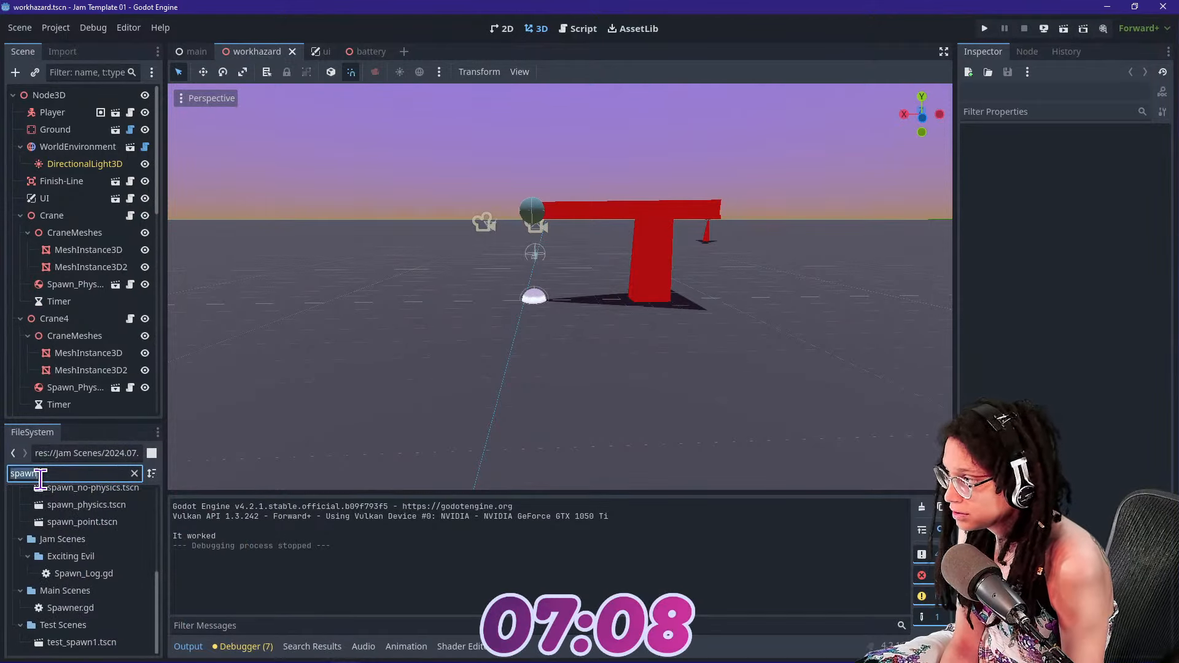
# Open july-12.tscn and copy its Spawn_Controller, including the spawn point, into the battery scene under the root Node3D
pyautogui.write('jul')
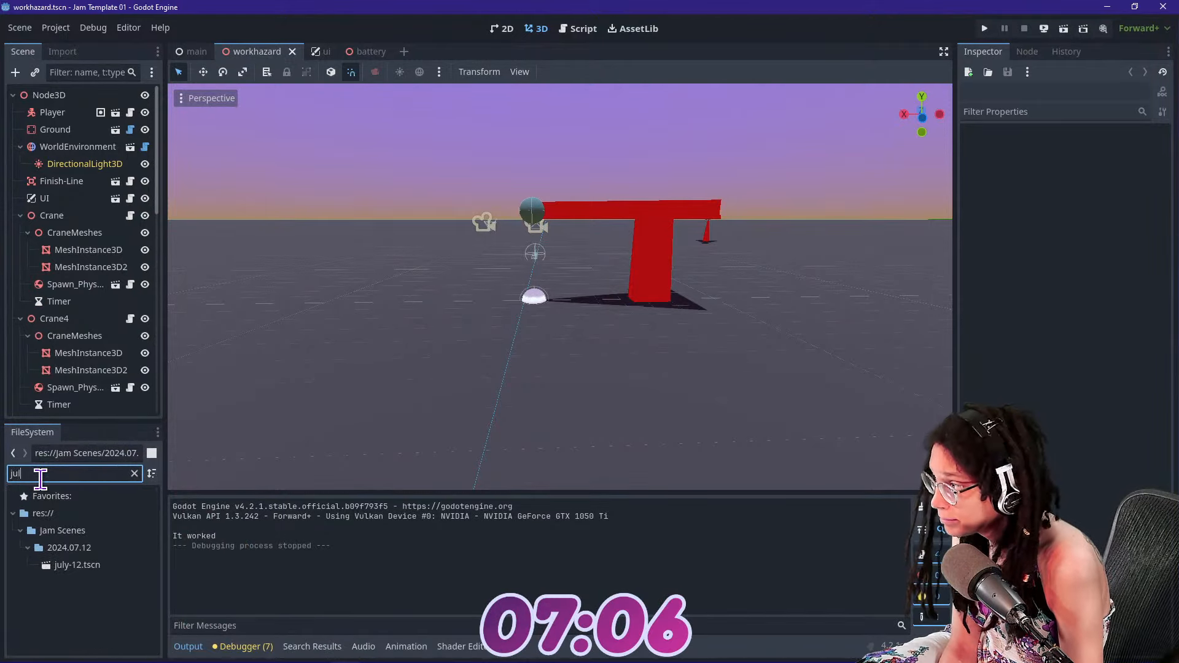
pyautogui.doubleClick(78, 565)
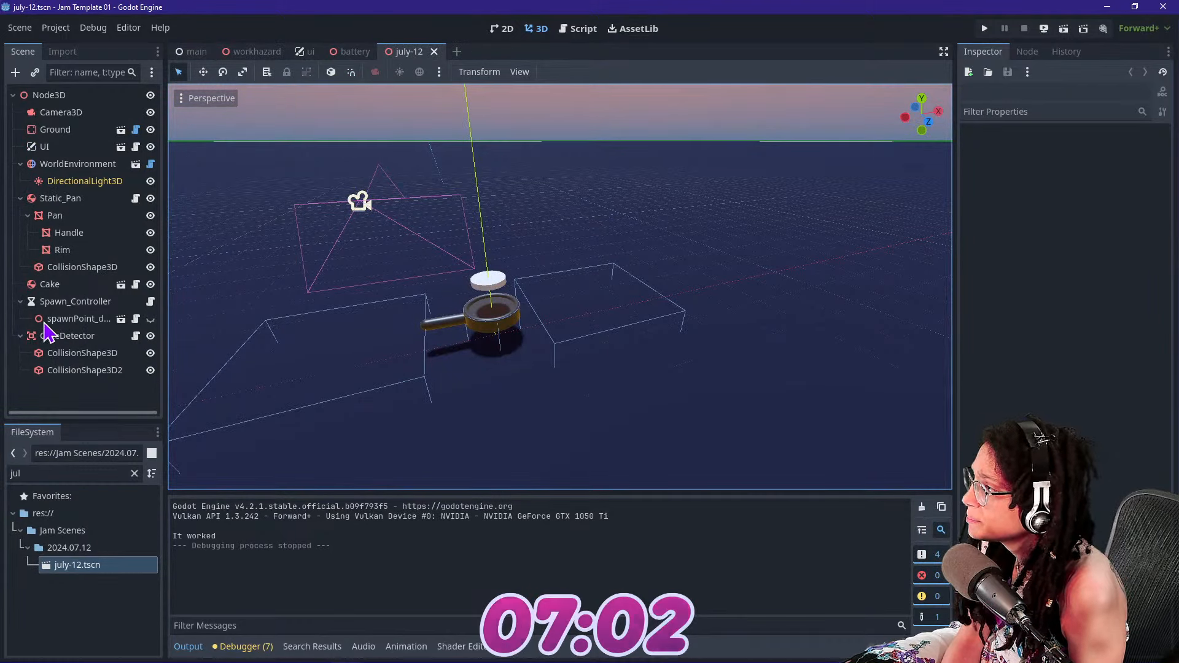
pyautogui.click(67, 302)
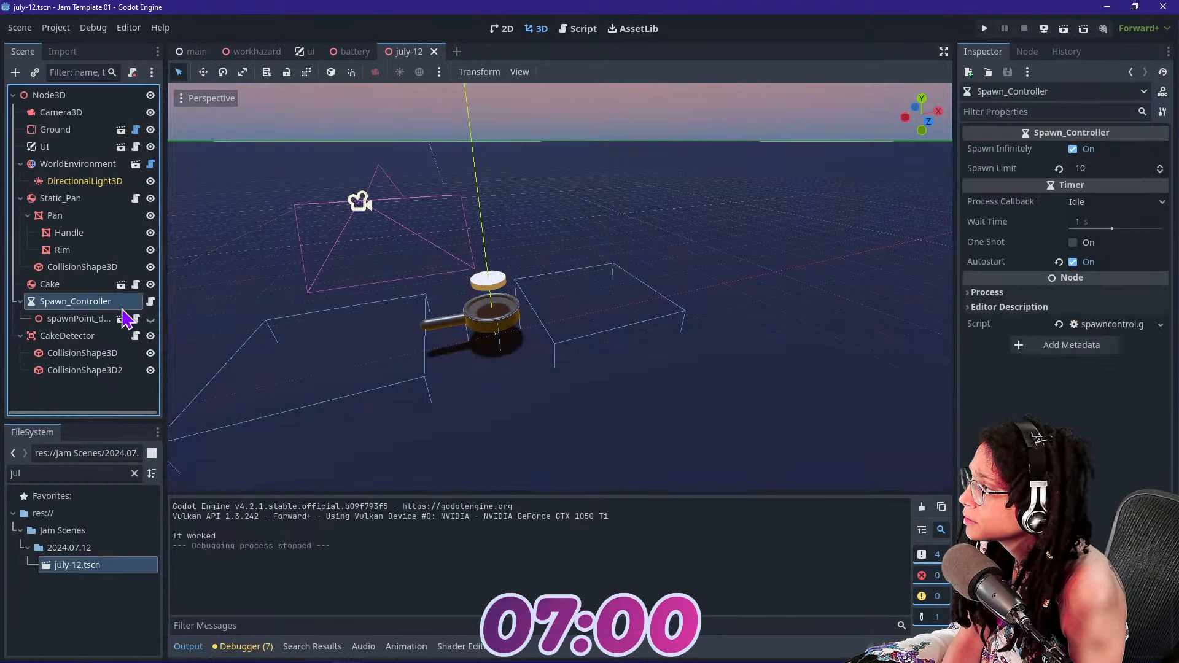
pyautogui.click(576, 29)
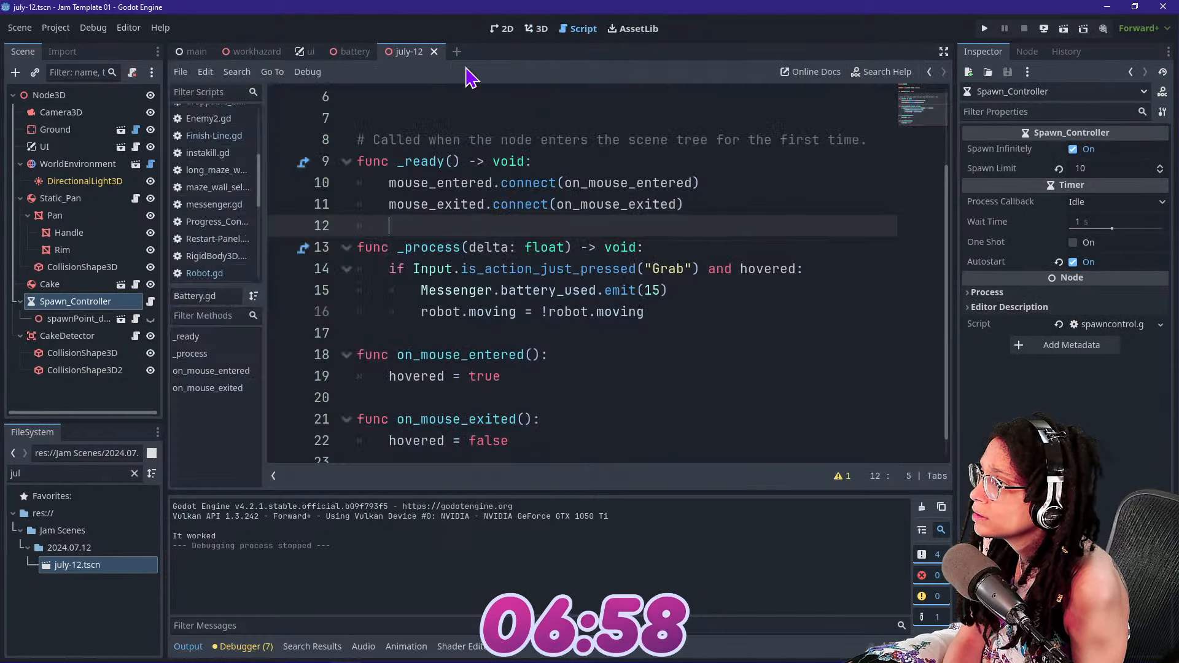
pyautogui.click(351, 52)
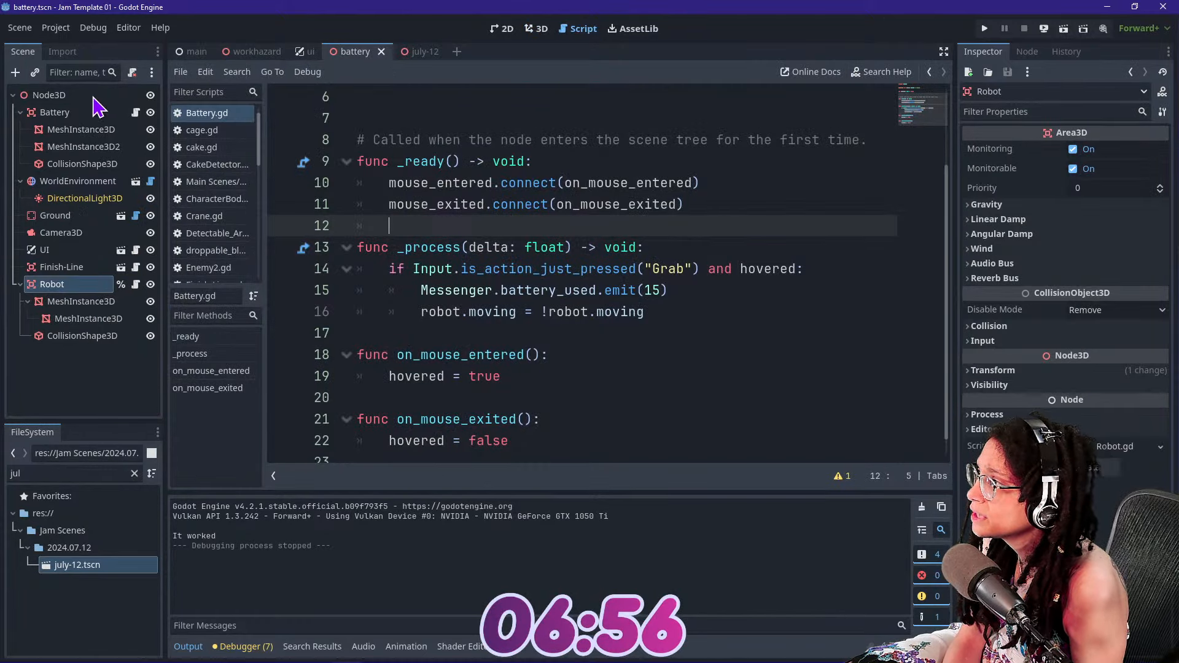
pyautogui.click(536, 29)
pyautogui.click(49, 95)
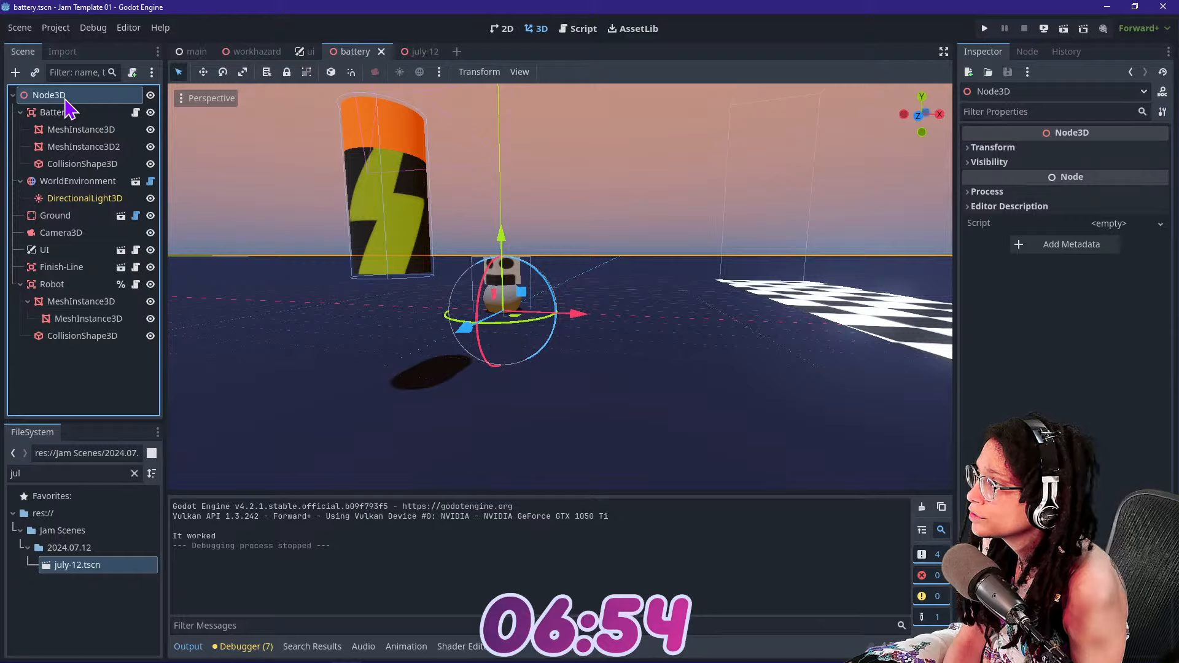
pyautogui.hotkey('ctrl', 'v')
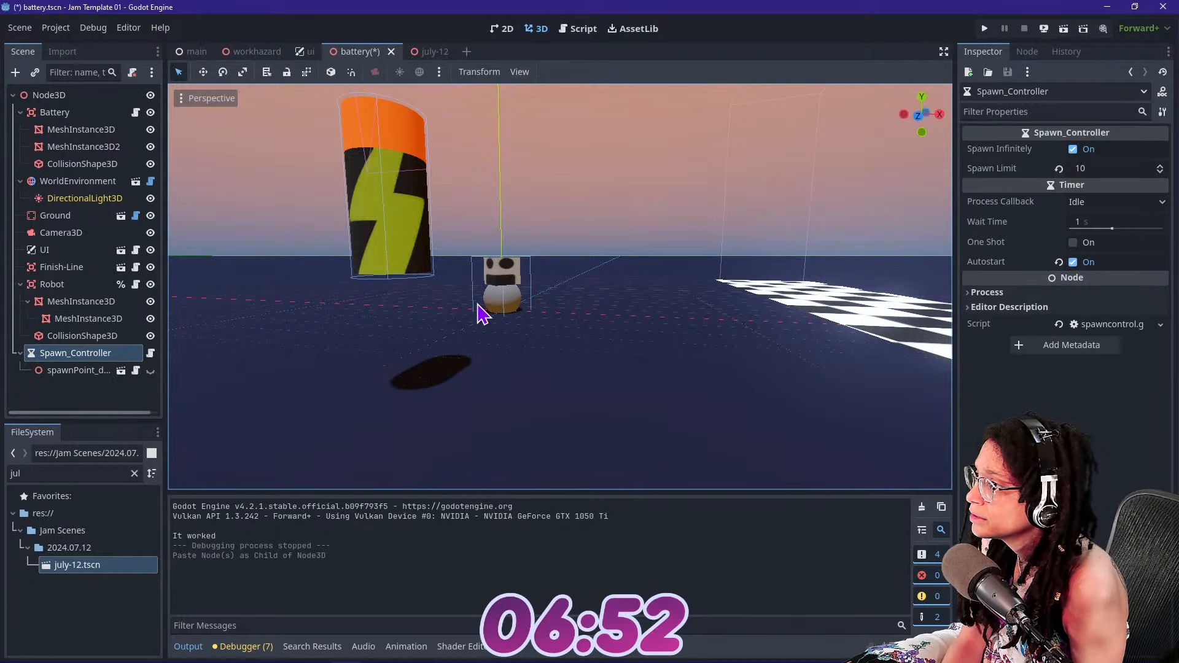
# Inspect the area around the robot in the 3D view, then test-run the game with the pasted Spawn_Controller and stop it
pyautogui.press('s')
pyautogui.moveTo(478, 306); pyautogui.dragTo(514, 320, button='right')
pyautogui.press('a')
pyautogui.press('d')
pyautogui.click(423, 322)
pyautogui.press('w')
pyautogui.press('a')
pyautogui.click(984, 29)
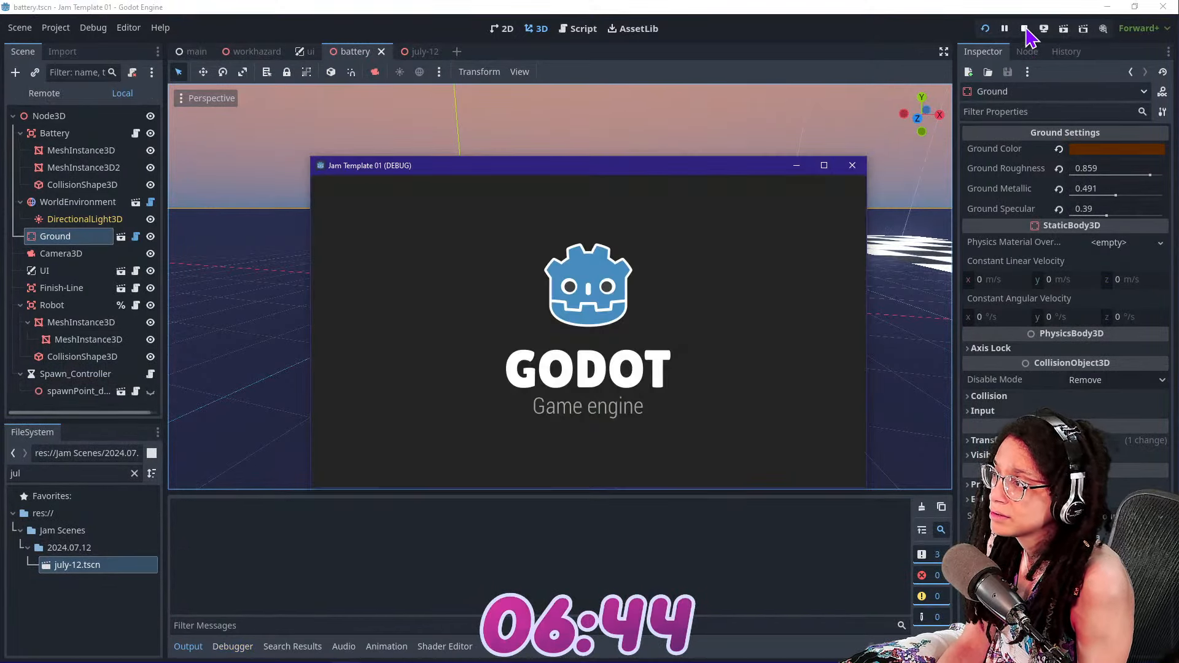
pyautogui.click(1025, 30)
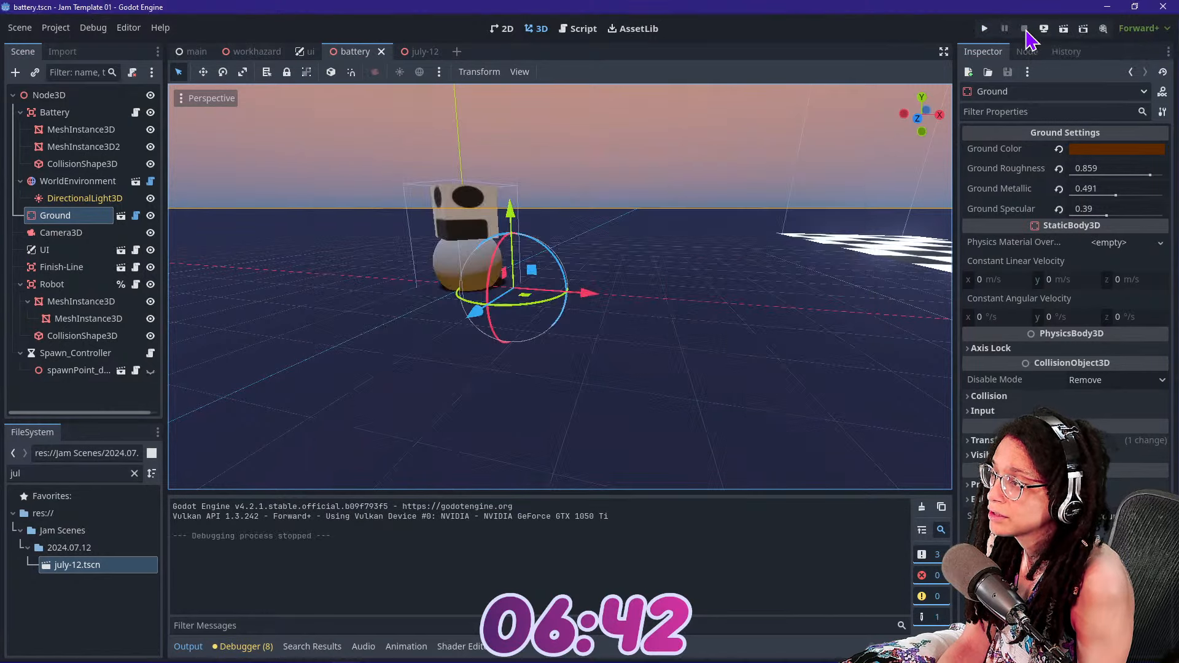
pyautogui.moveTo(590, 299); pyautogui.dragTo(801, 310)
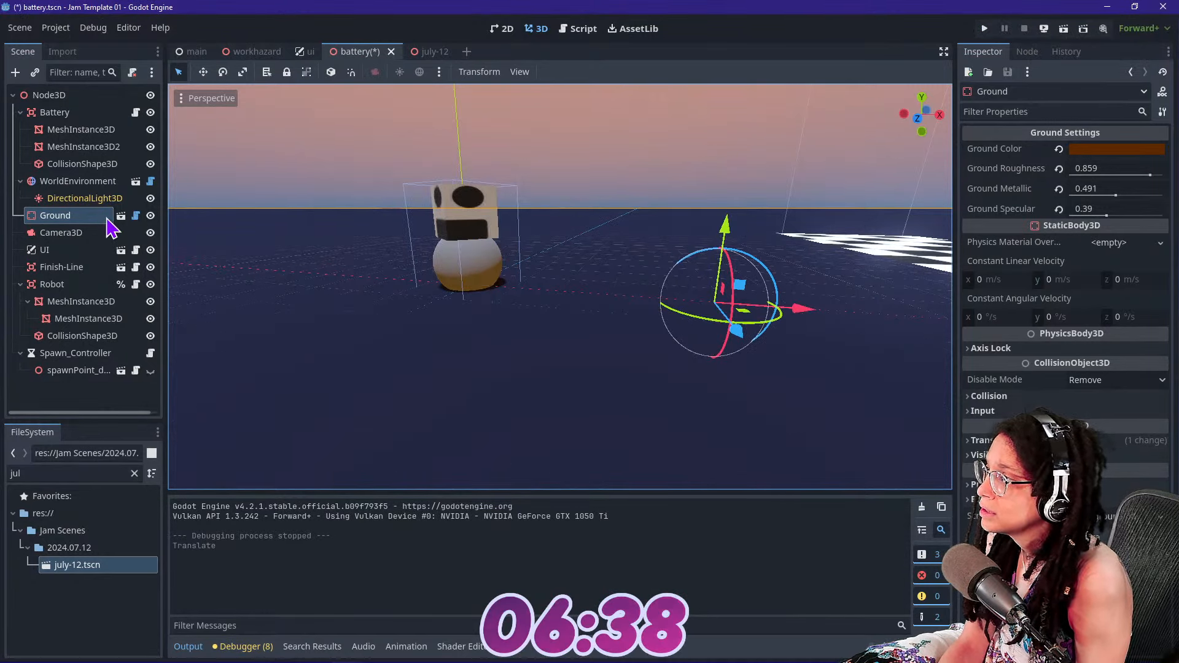
pyautogui.click(92, 355)
pyautogui.click(150, 370)
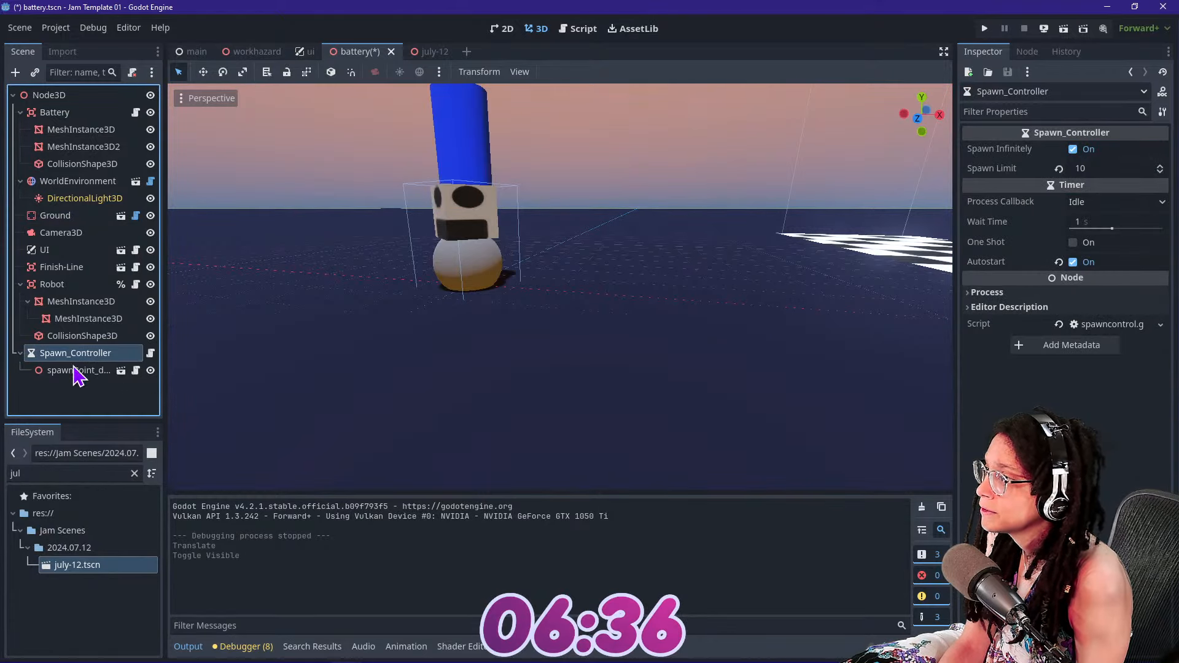
pyautogui.click(75, 372)
pyautogui.hotkey('ctrl', 'z')
pyautogui.hotkey('ctrl', 'z')
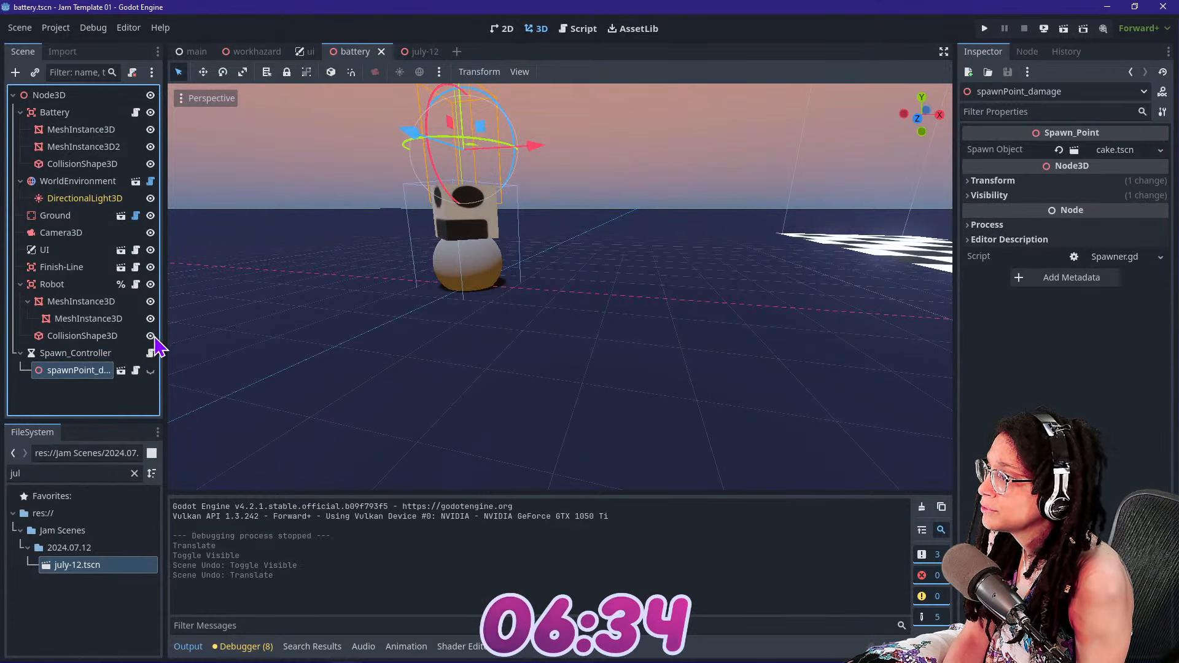
pyautogui.hotkey('ctrl', 'z')
pyautogui.hotkey('ctrl', 'shift', 'z')
# Make spawnPoint_damage visible and move it along the X axis to hover between the robot and the finish line
pyautogui.click(98, 372)
pyautogui.click(101, 355)
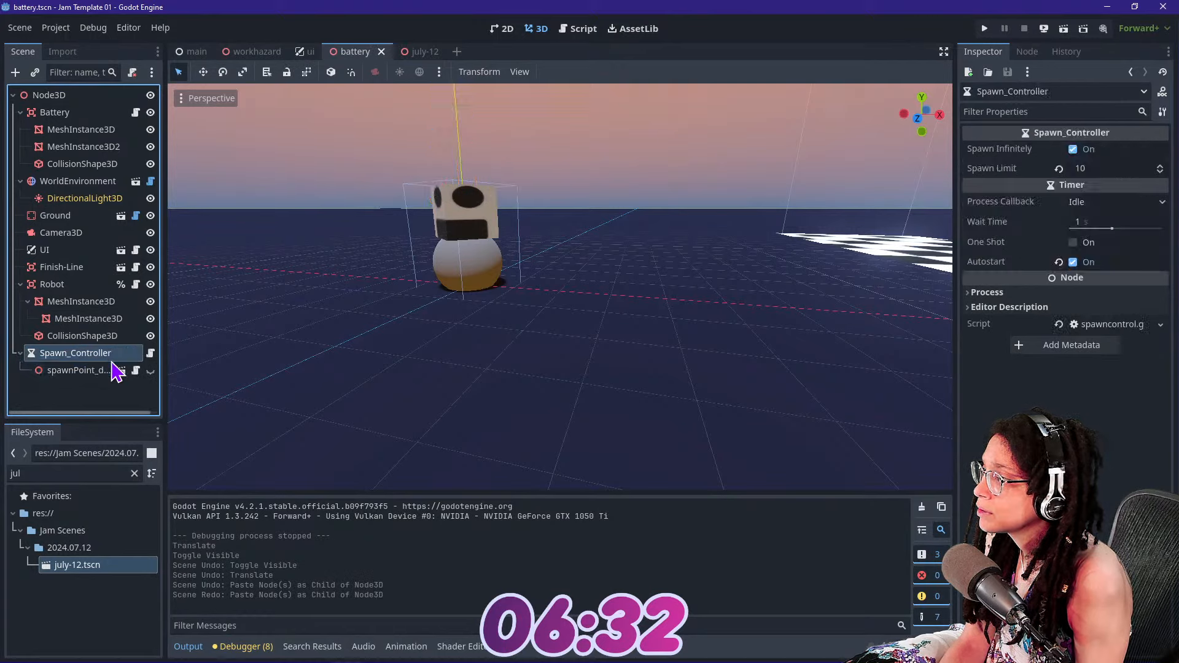
pyautogui.click(151, 370)
pyautogui.click(74, 370)
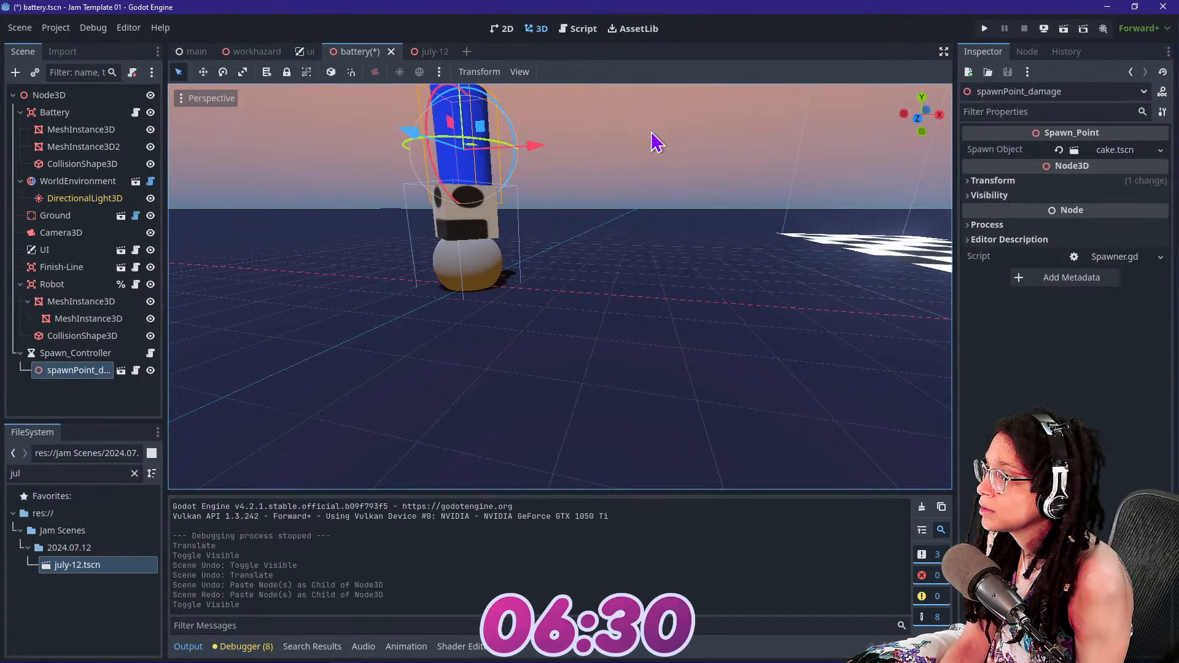
pyautogui.moveTo(531, 140); pyautogui.dragTo(762, 177)
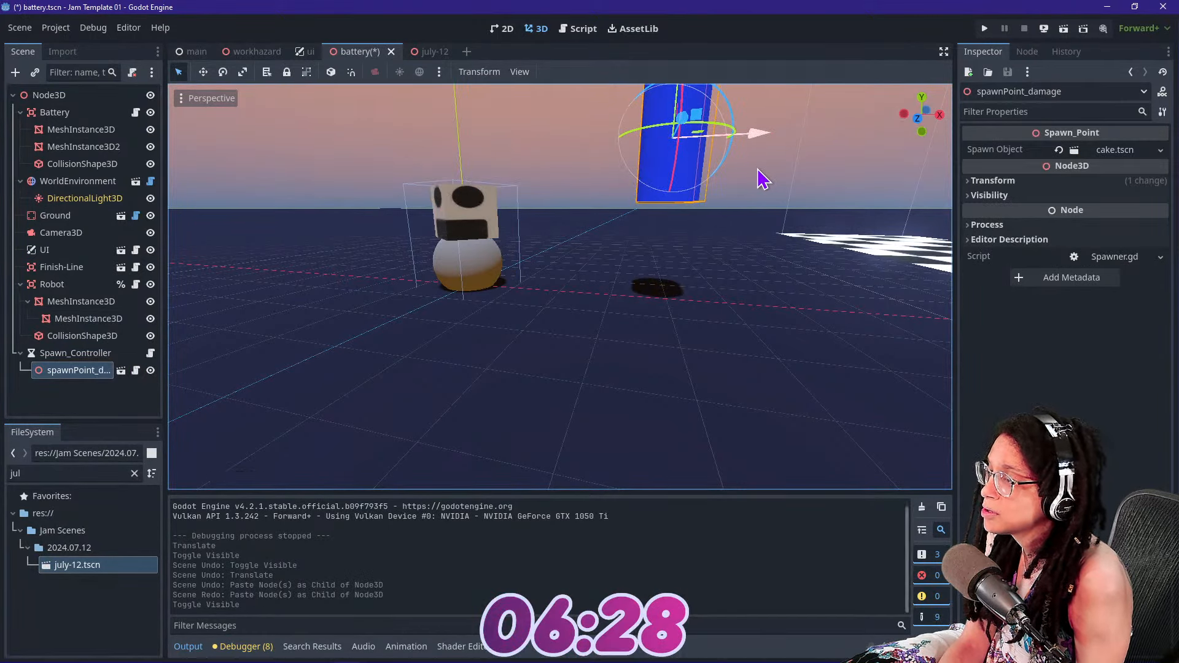
# Replace the project file filter with a search for "enemy"
pyautogui.click(135, 473)
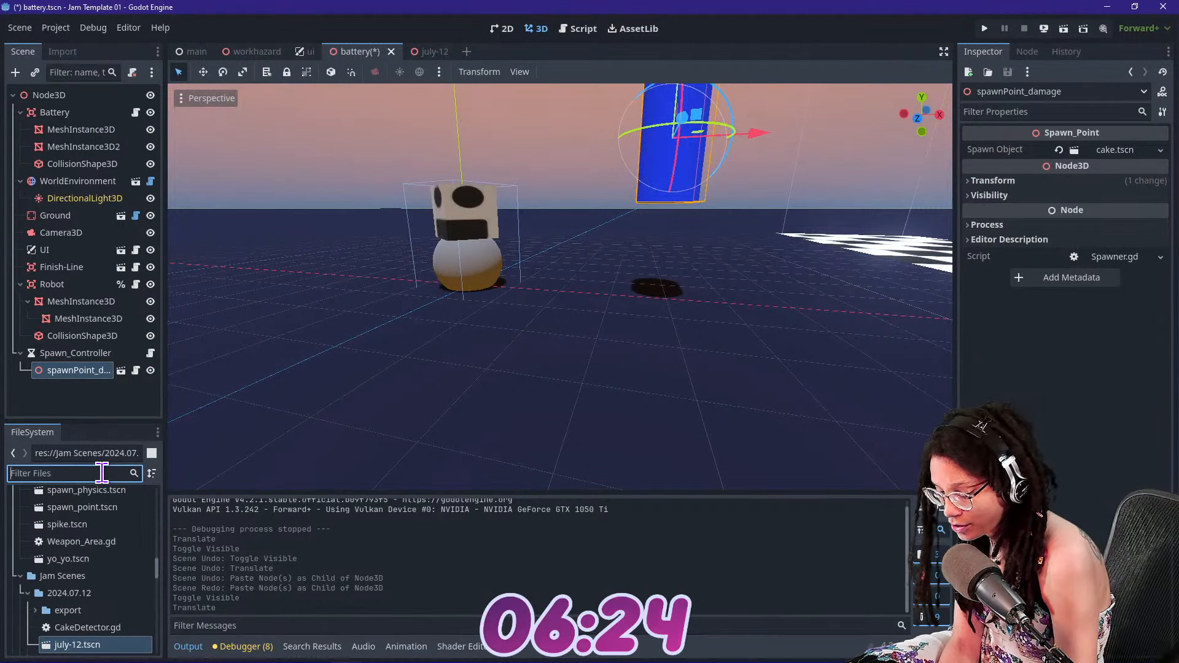
pyautogui.write('enem')
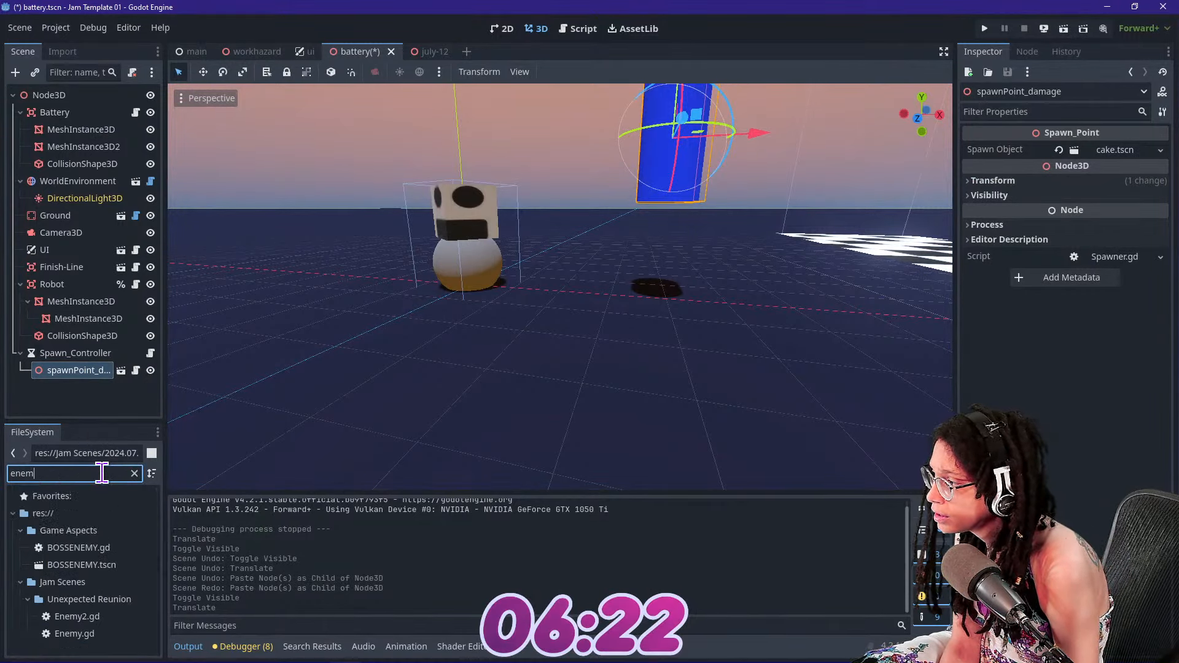
pyautogui.write('y')
pyautogui.press('BackSpace')
pyautogui.press('BackSpace')
pyautogui.press('BackSpace')
pyautogui.press('BackSpace')
pyautogui.press('BackSpace')
# Filter the project files for "spawn" and assign spawn_damaging.tscn as the Spawn Object of spawnPoint_damage
pyautogui.write('spawn')
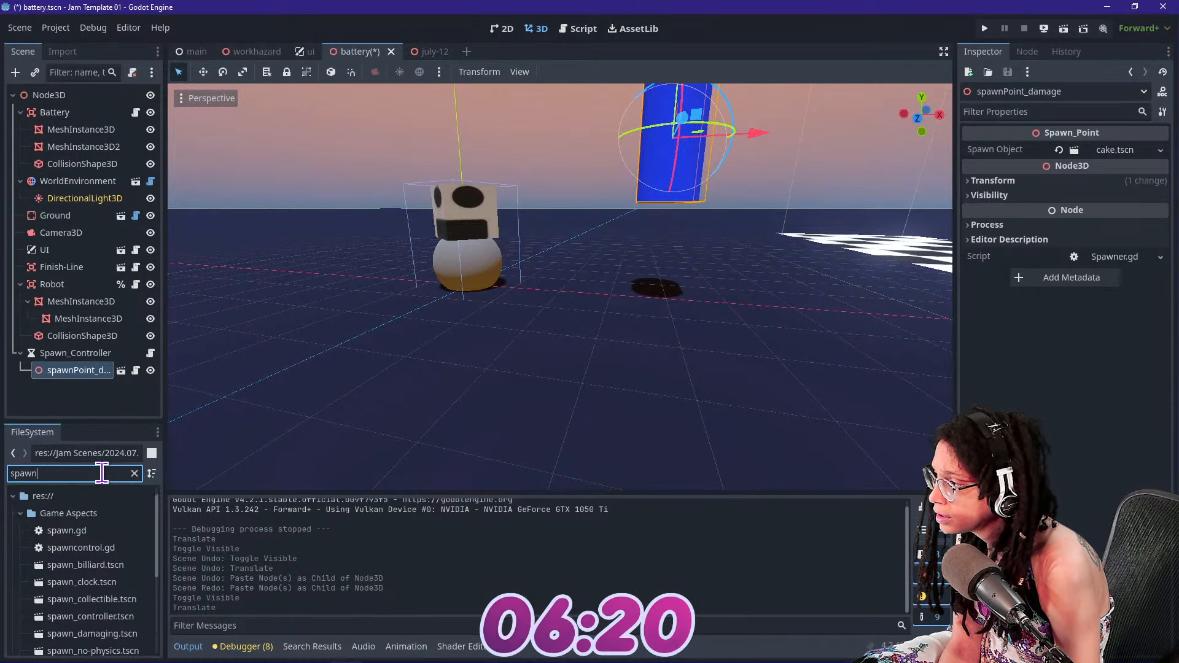
pyautogui.click(120, 636)
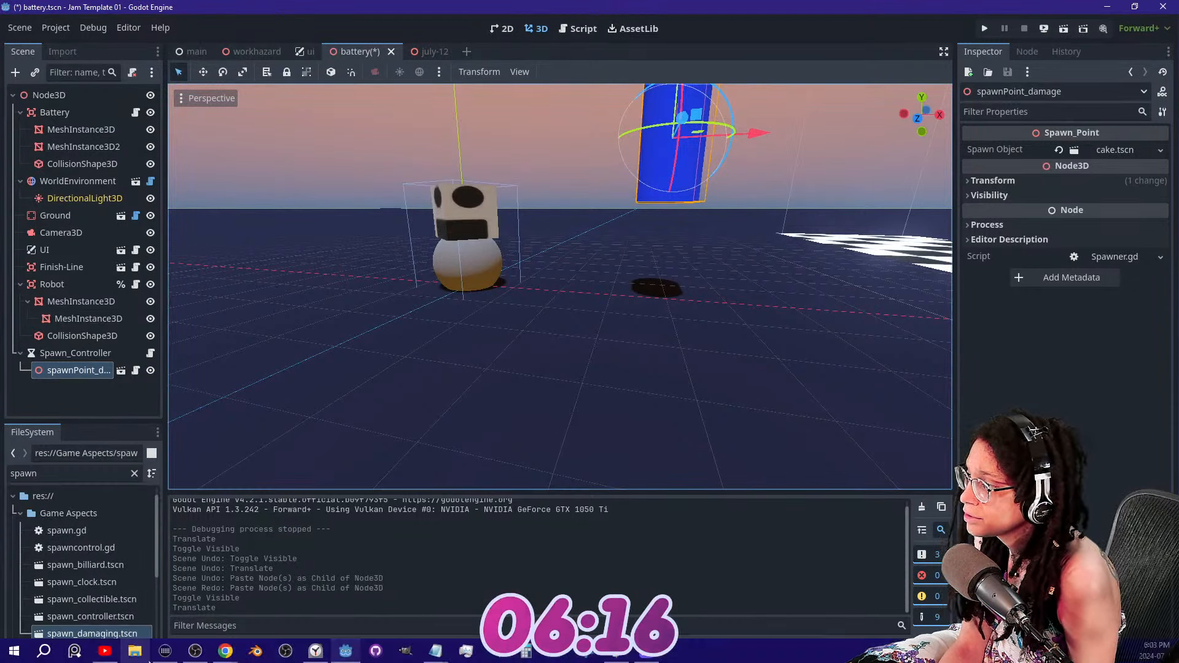
pyautogui.moveTo(121, 636); pyautogui.dragTo(1113, 151)
pyautogui.press('s')
pyautogui.moveTo(697, 162); pyautogui.dragTo(715, 151, button='right')
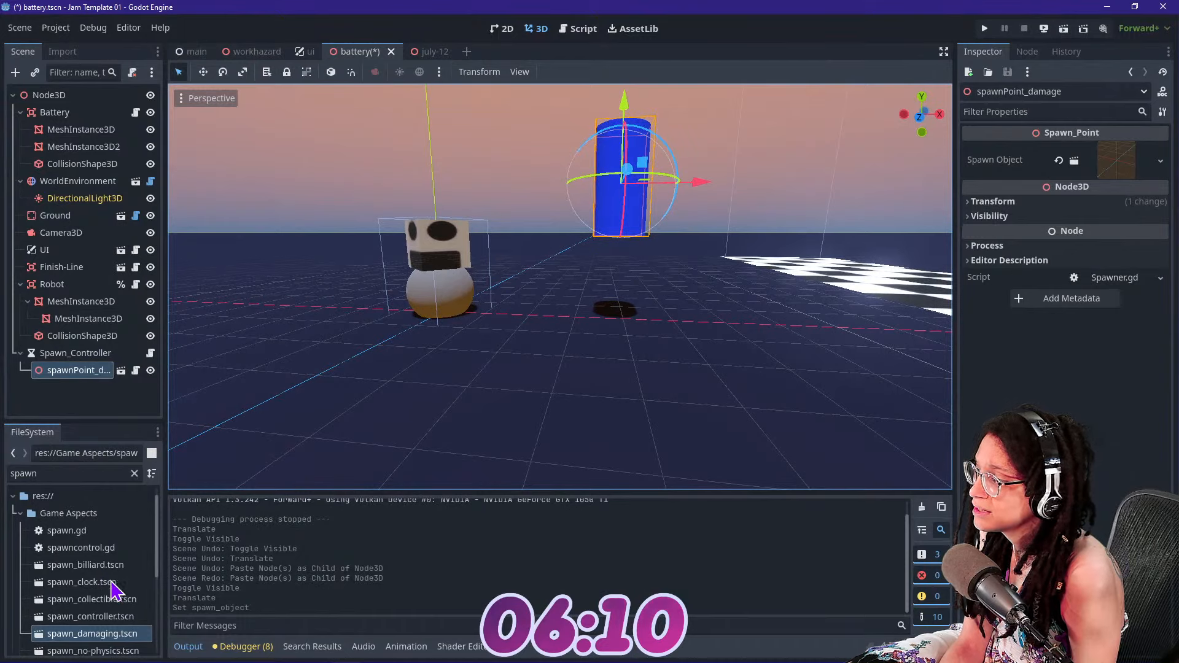
# Open spawn_damaging.tscn, show MeshInstance3D, and hide MeshInstance3D4 through MeshInstance3D8 under Spawn_Mesh
pyautogui.doubleClick(95, 635)
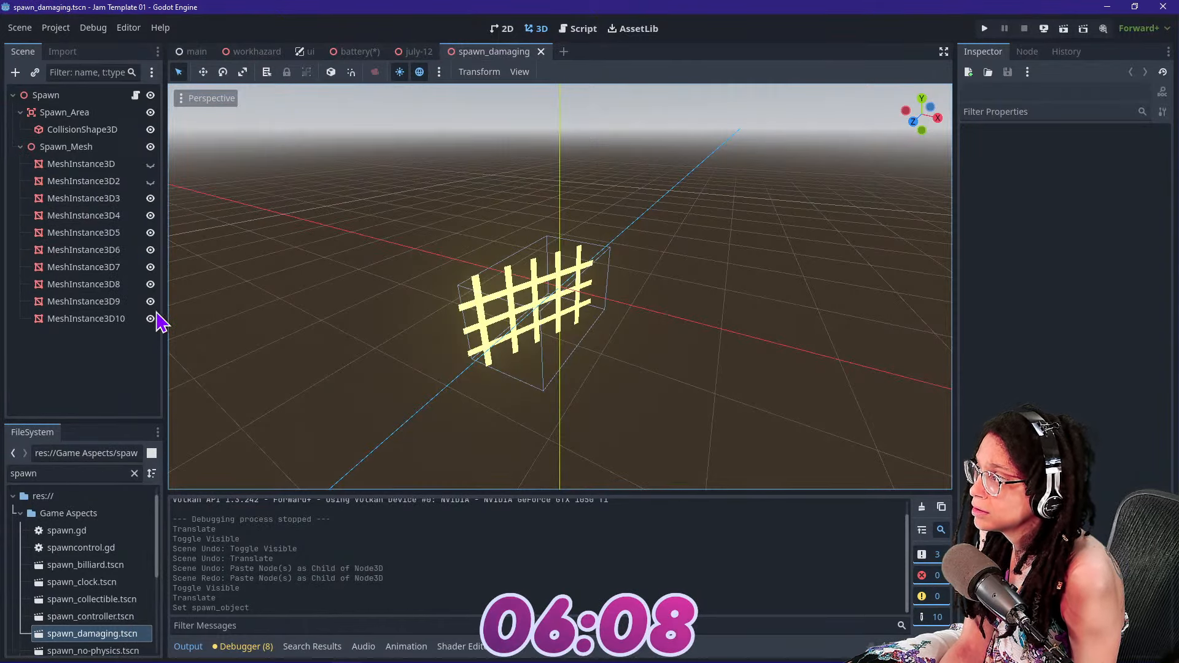
pyautogui.click(152, 168)
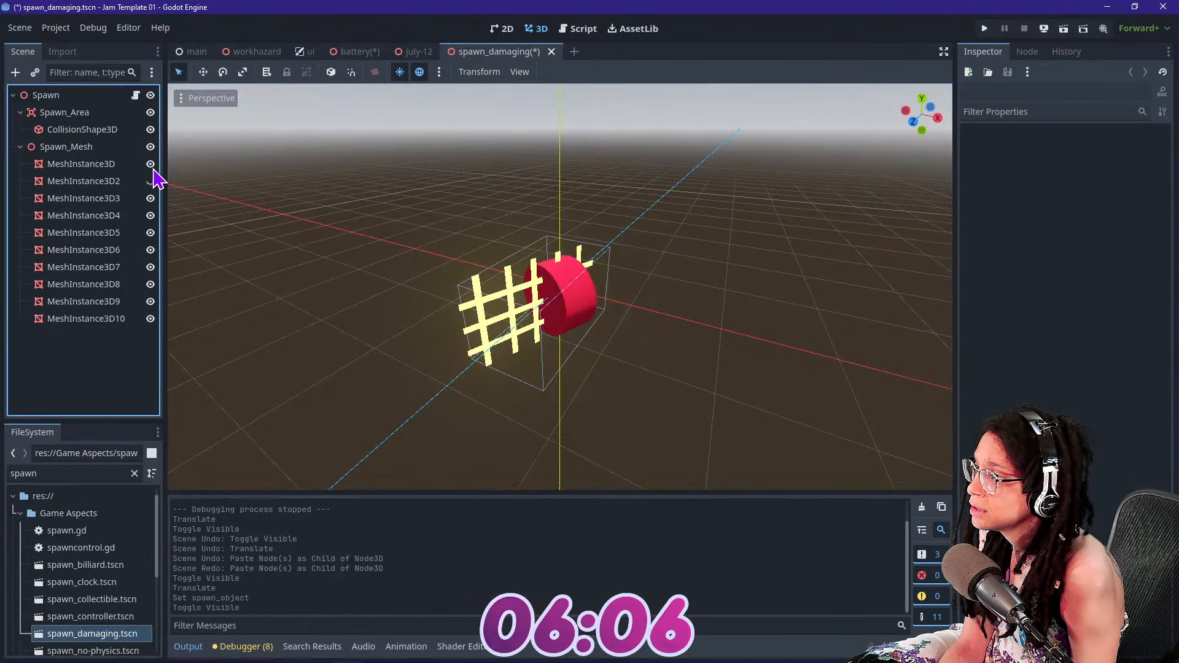
pyautogui.click(151, 182)
pyautogui.click(151, 198)
pyautogui.click(152, 185)
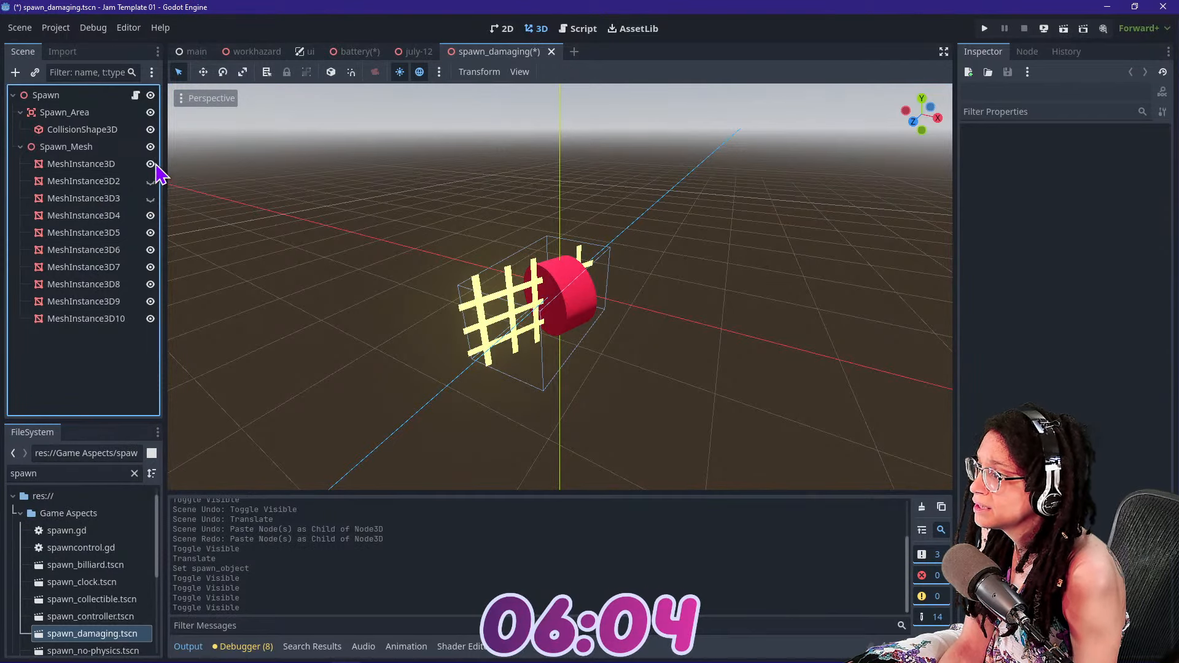
pyautogui.click(149, 201)
pyautogui.click(151, 217)
pyautogui.click(150, 234)
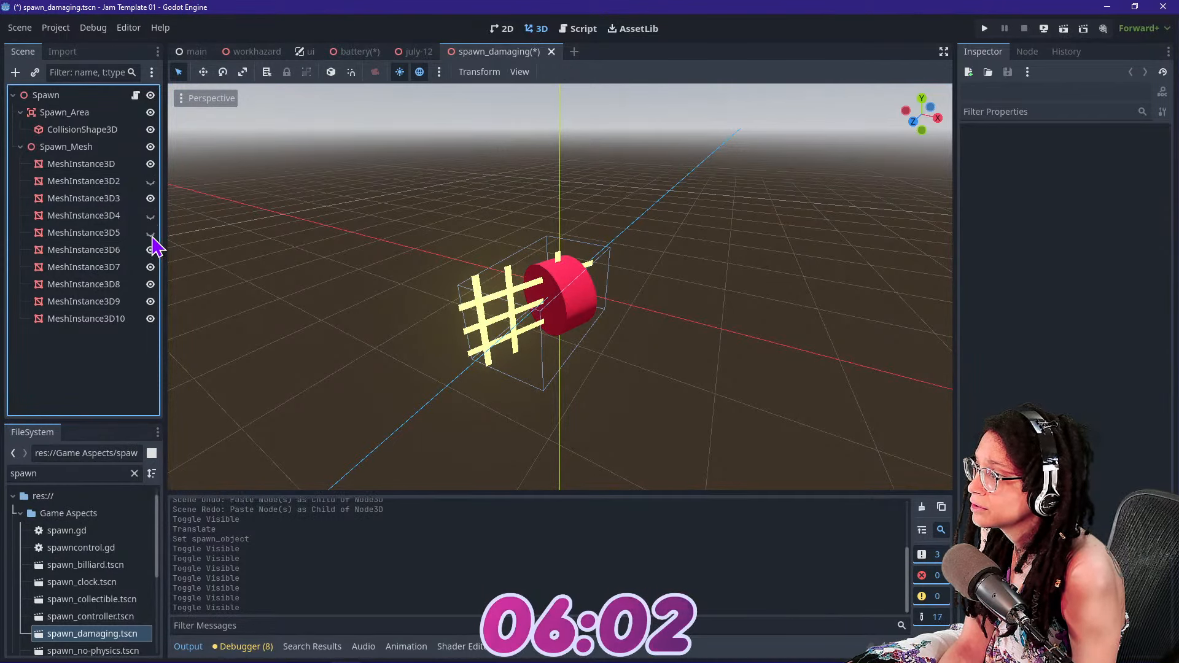
pyautogui.click(150, 251)
pyautogui.click(150, 268)
pyautogui.click(151, 284)
pyautogui.click(151, 301)
pyautogui.click(150, 301)
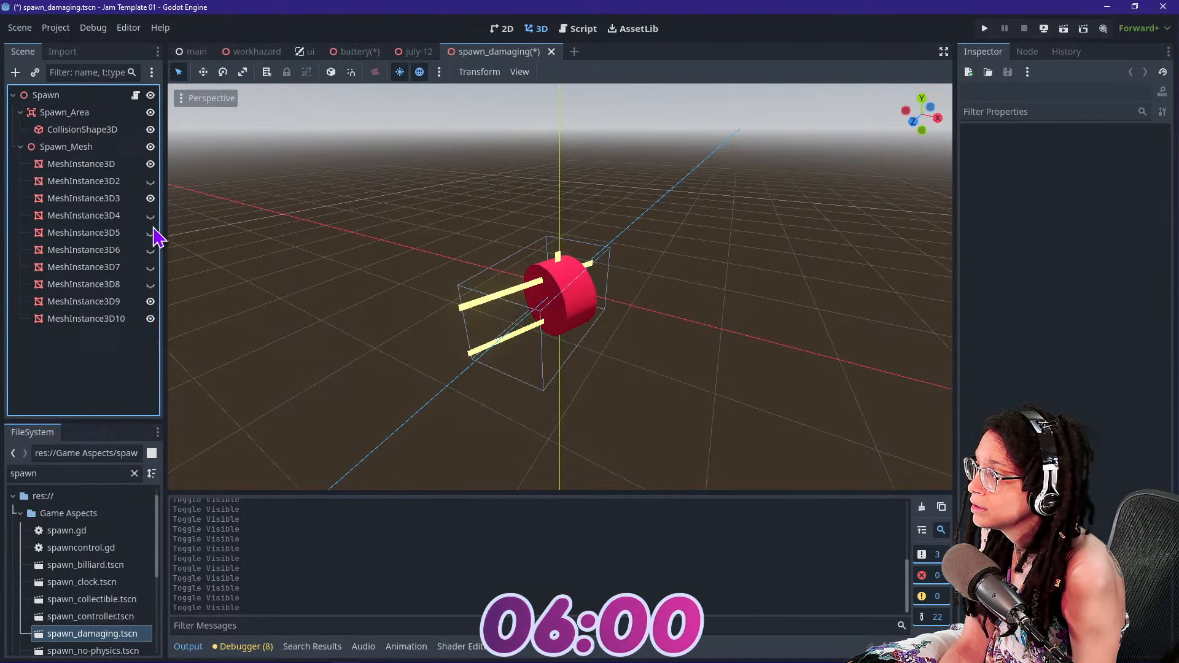
pyautogui.click(150, 318)
pyautogui.click(150, 319)
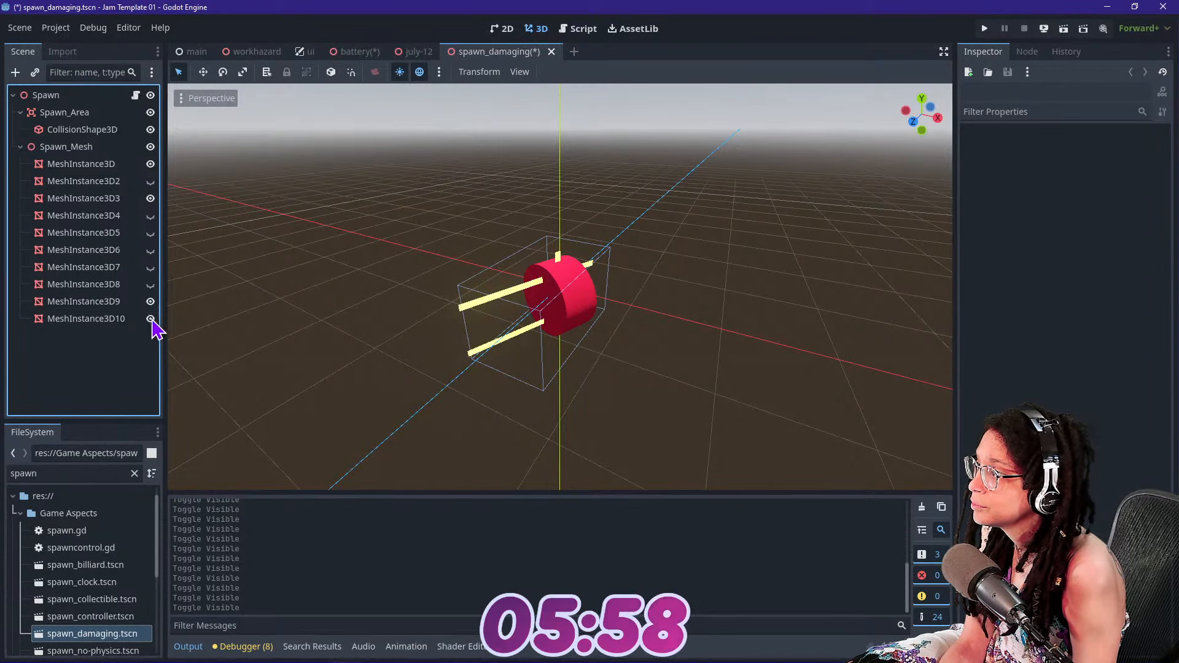
# Save the scene, test-run the game to see the spawned objects, and stop it
pyautogui.hotkey('ctrl', 's')
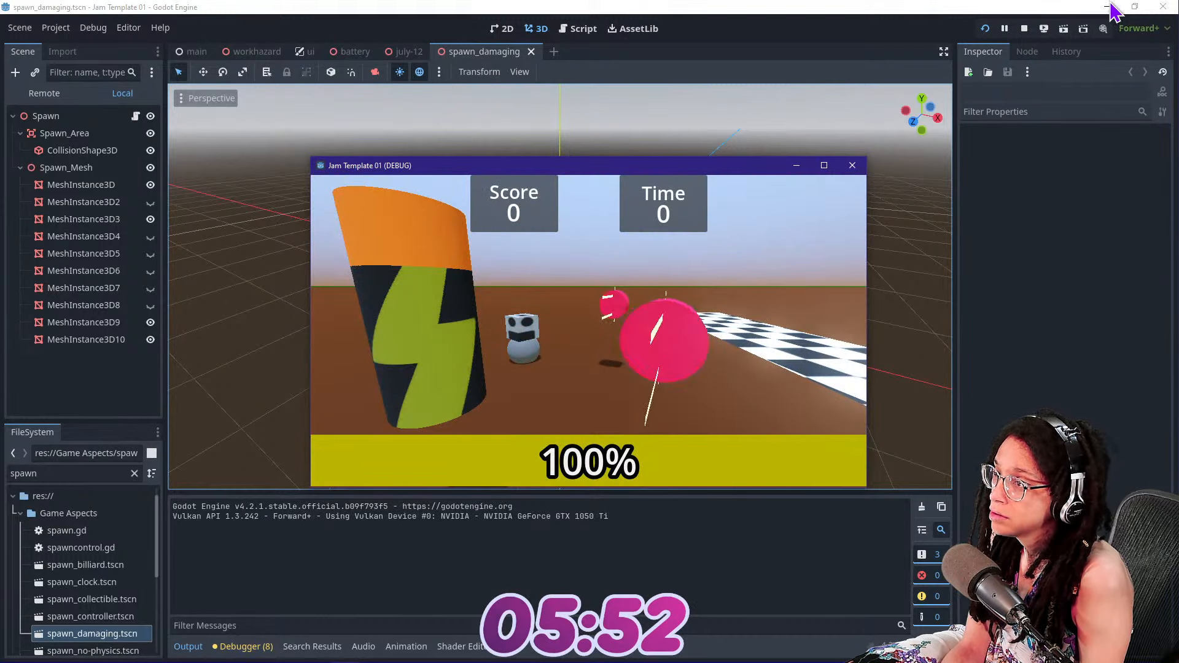
pyautogui.click(1024, 29)
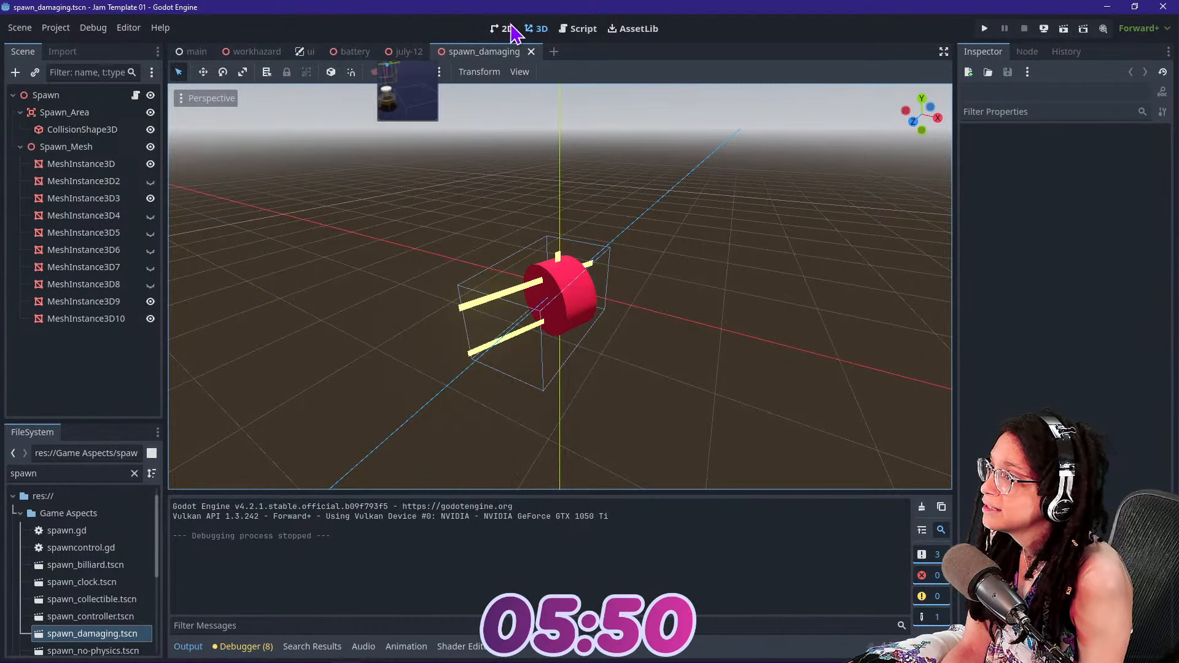
# Check spawn.gd, the july-12 and spawn_damaging scenes, and the Spawn_Controller and spawn point properties in the battery scene
pyautogui.click(582, 29)
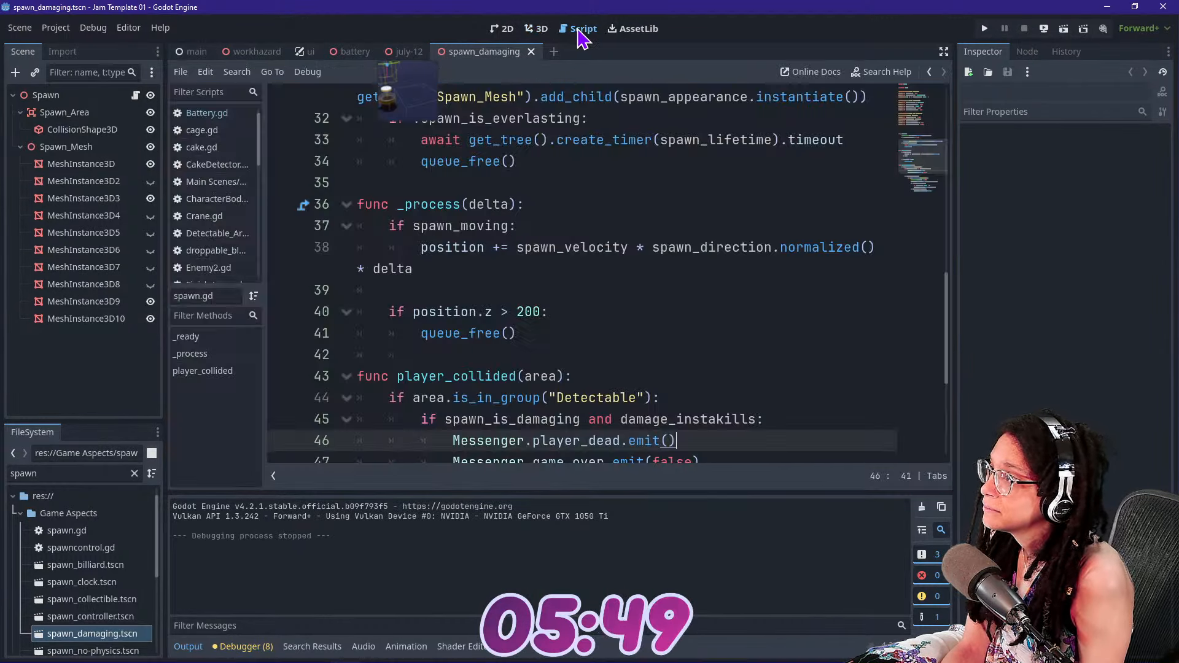
pyautogui.click(402, 51)
pyautogui.click(539, 31)
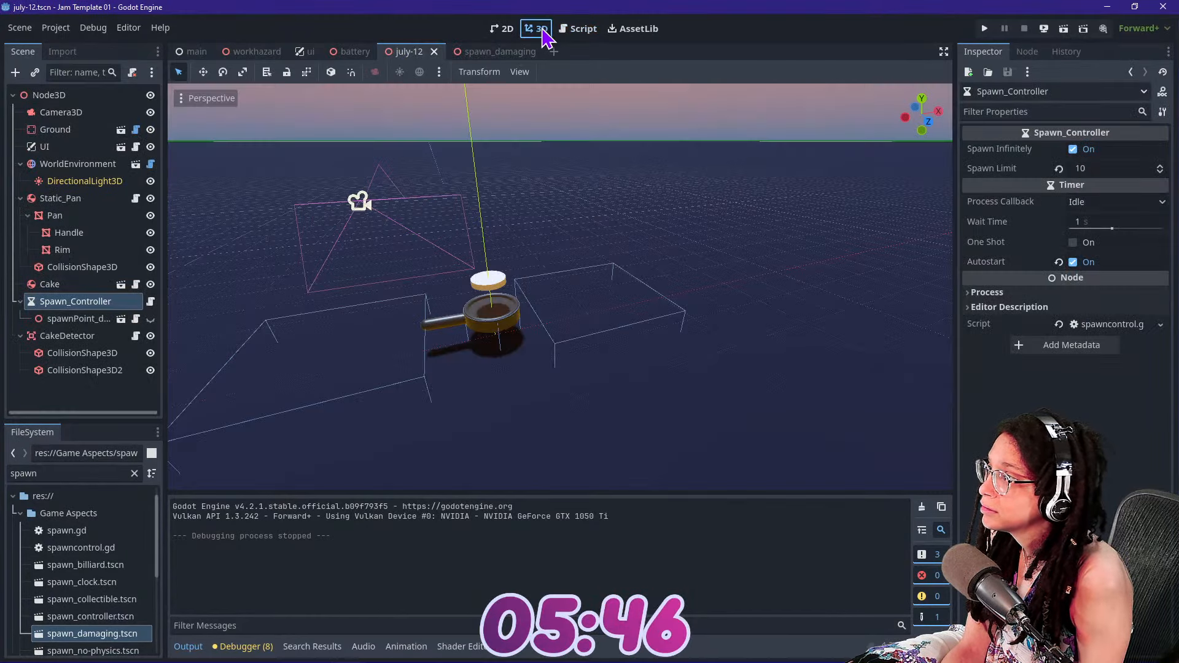
pyautogui.click(491, 52)
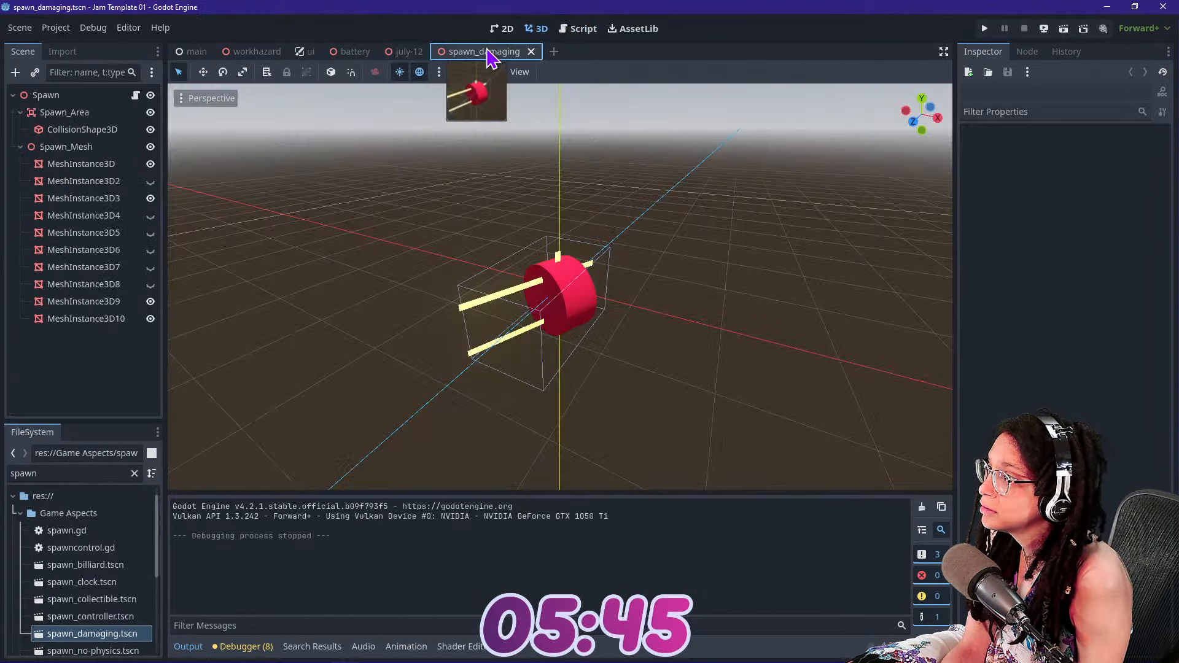
pyautogui.click(356, 51)
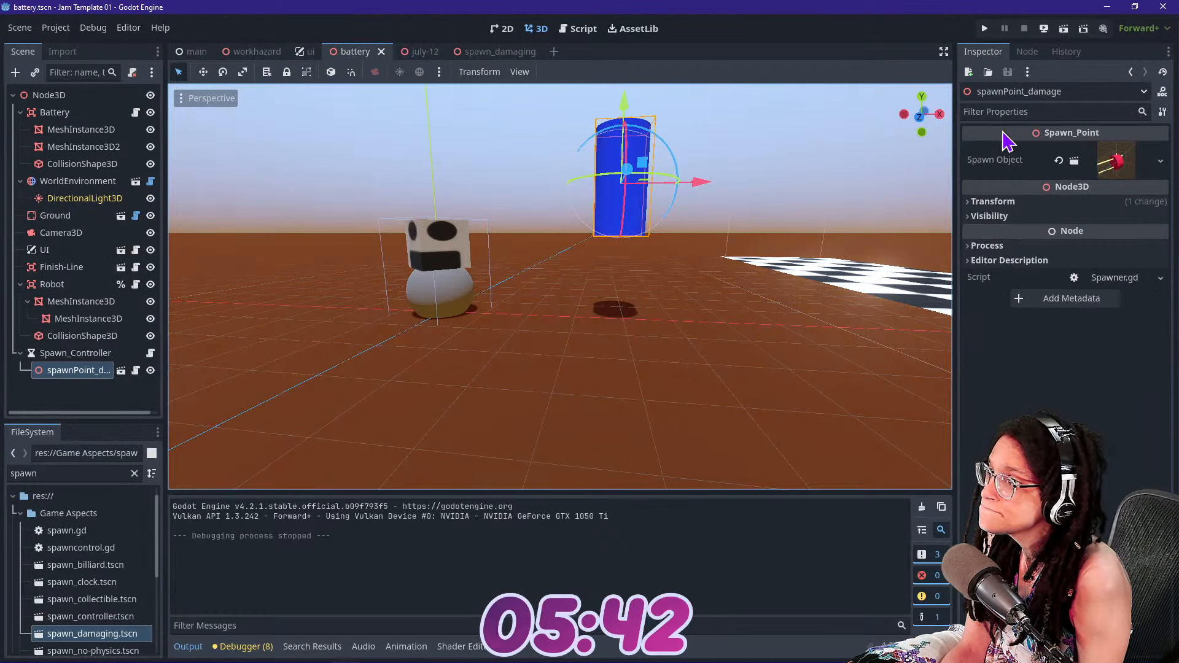
pyautogui.click(63, 355)
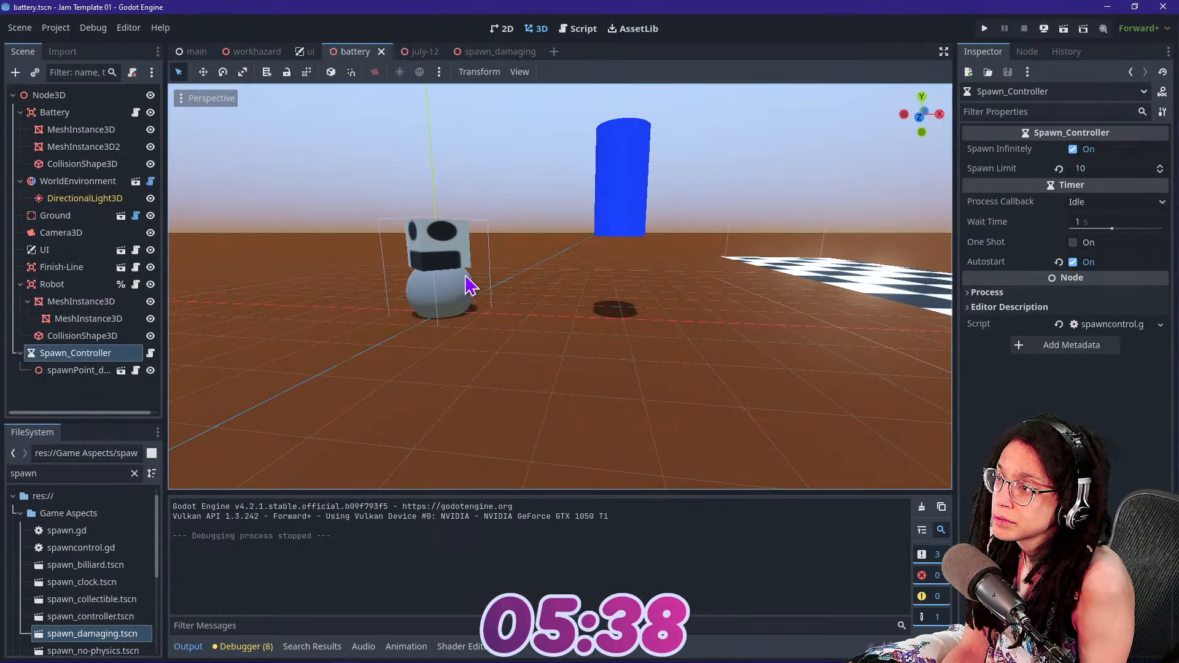
pyautogui.click(97, 373)
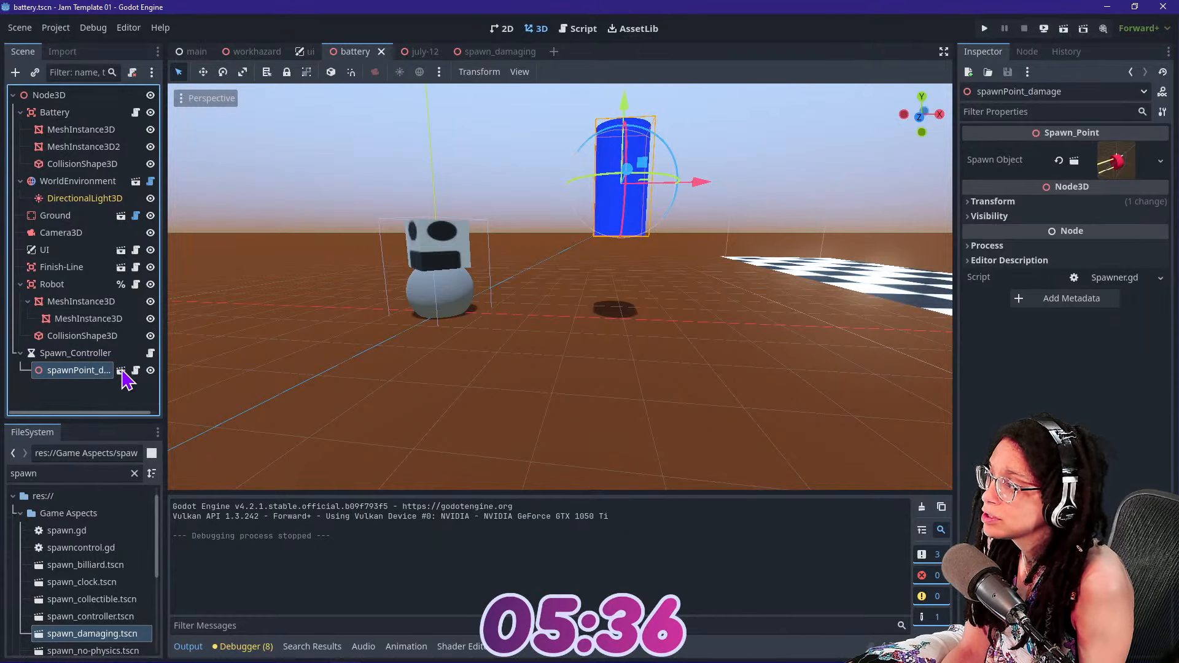
# Inspect the spawn_point scene and its Spawner.gd script, then expand the Spawn Object resource of spawnPoint_damage in the battery scene
pyautogui.click(121, 371)
pyautogui.click(73, 93)
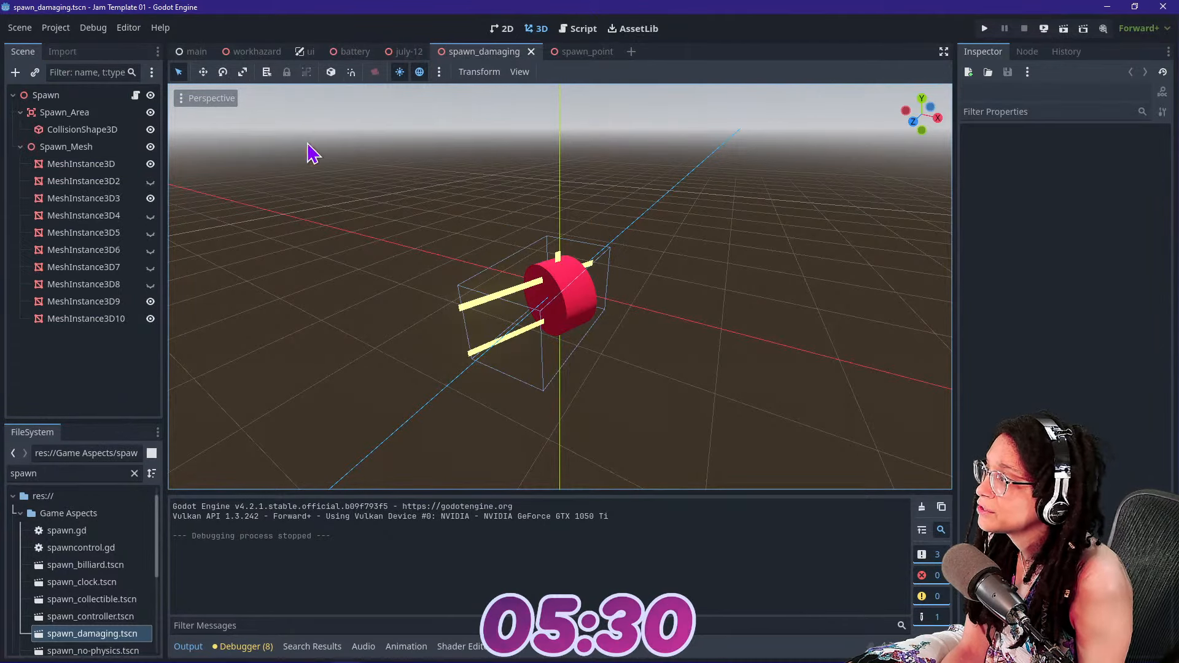
pyautogui.click(574, 51)
pyautogui.click(578, 30)
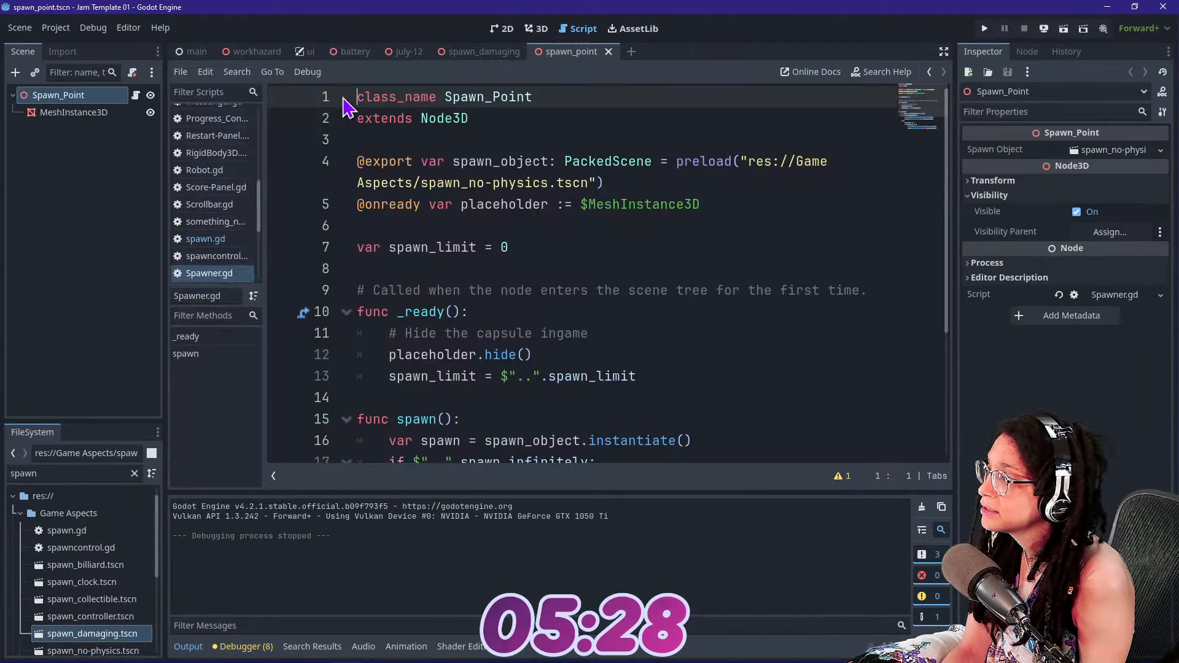
pyautogui.click(548, 29)
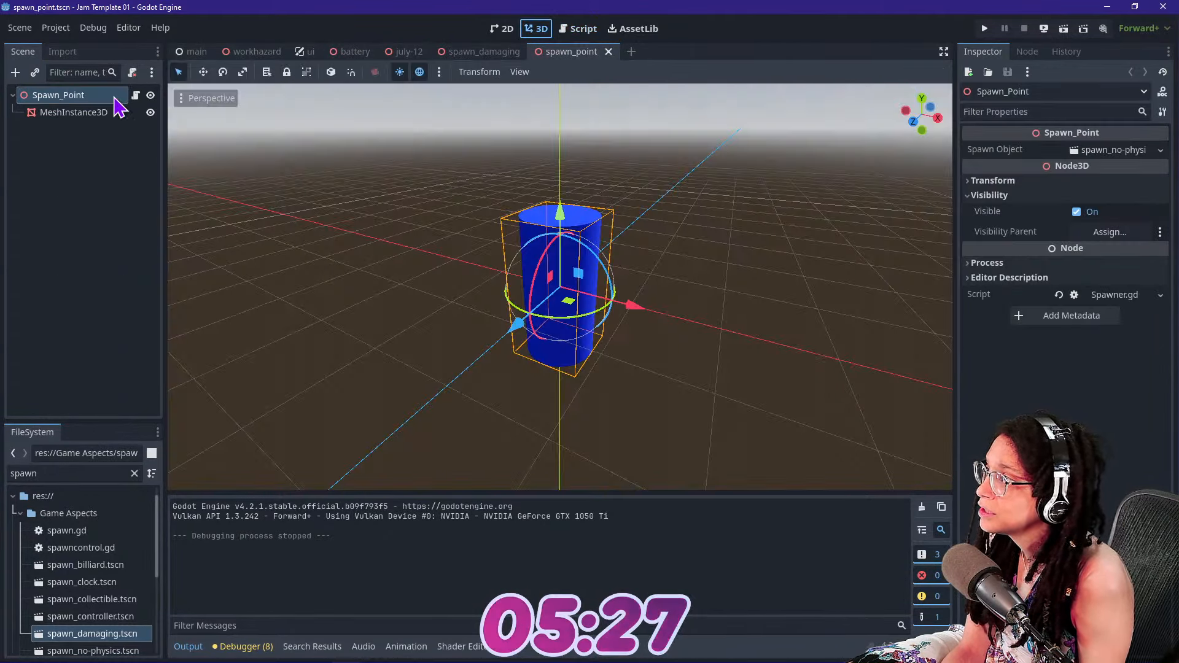
pyautogui.click(369, 54)
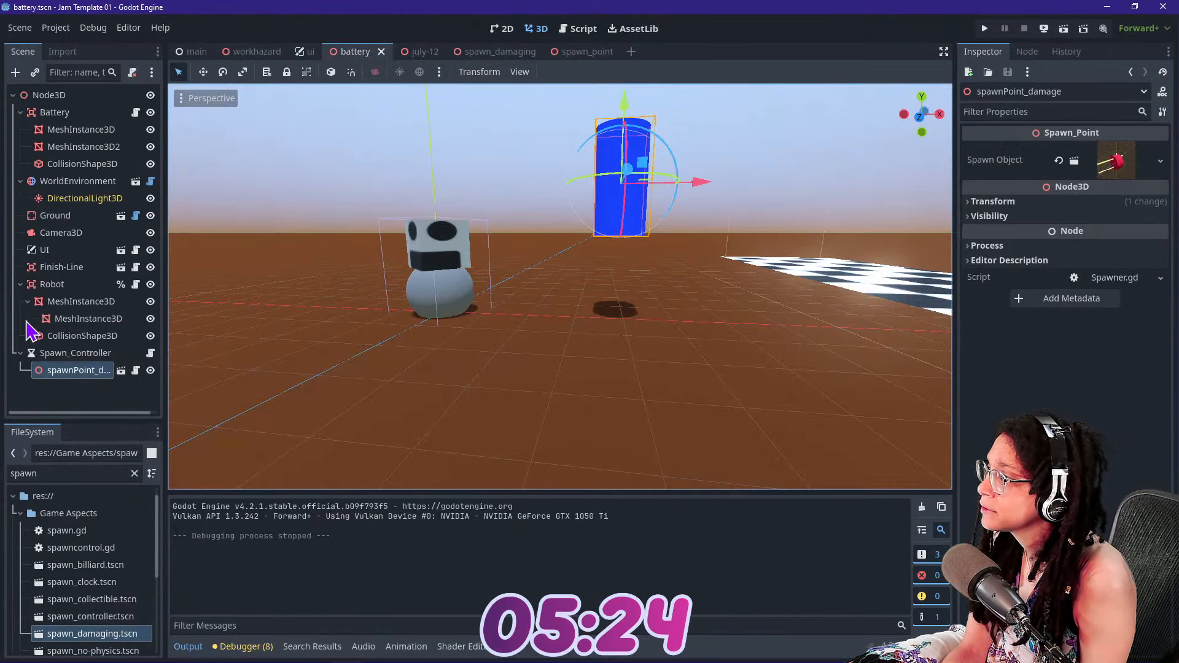
pyautogui.click(105, 376)
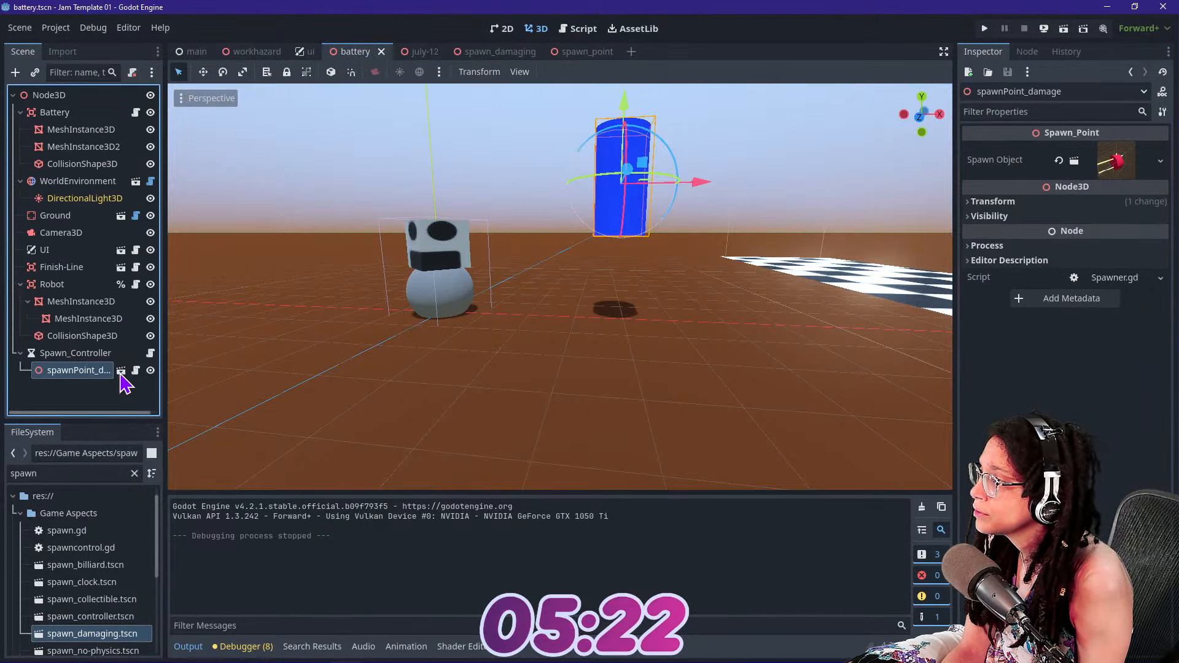
pyautogui.click(1108, 166)
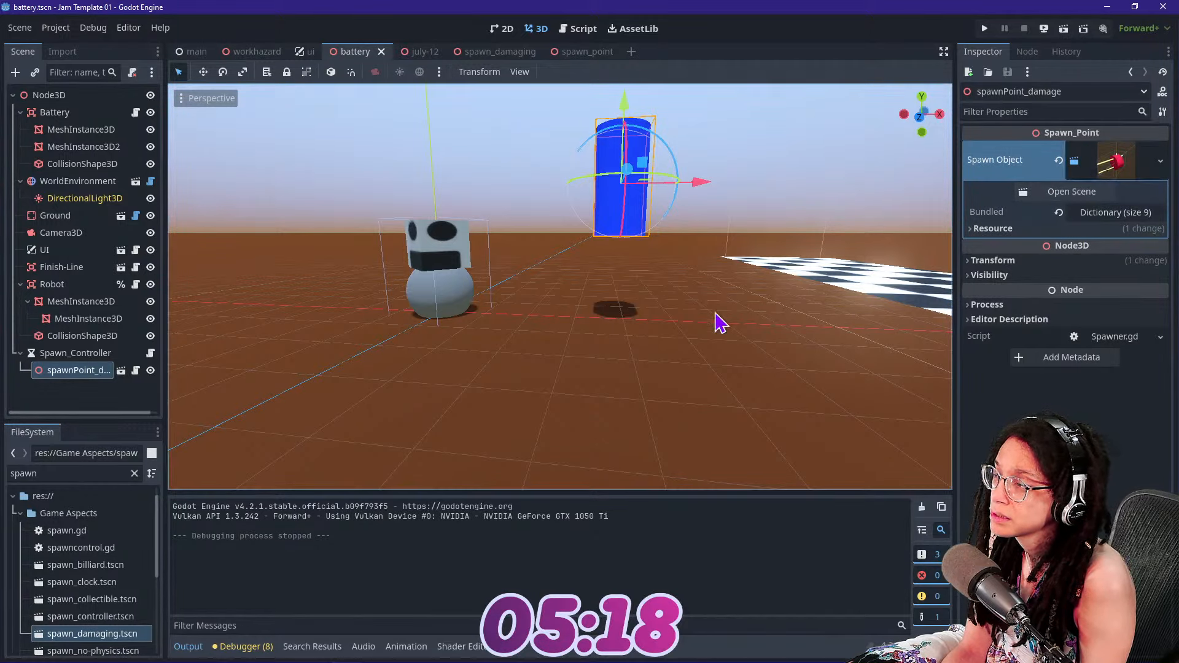
# In spawn_damaging.tscn, set the root Spawn node's Spawn Direction to negative Y with Z at 0
pyautogui.doubleClick(76, 637)
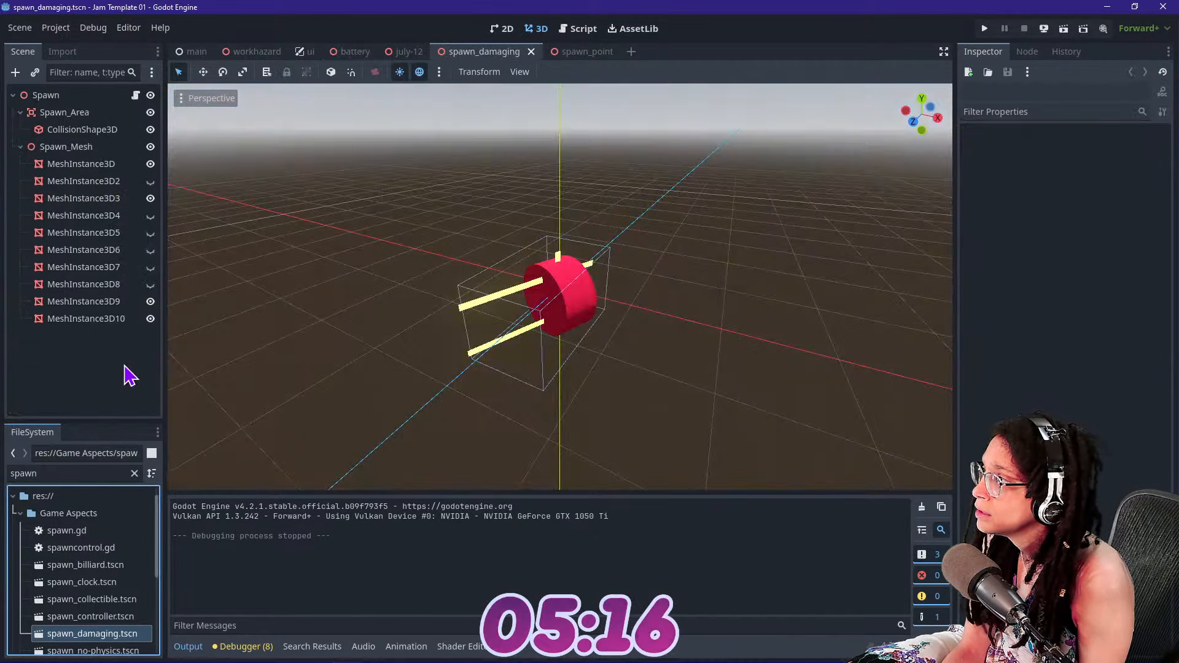
pyautogui.click(110, 96)
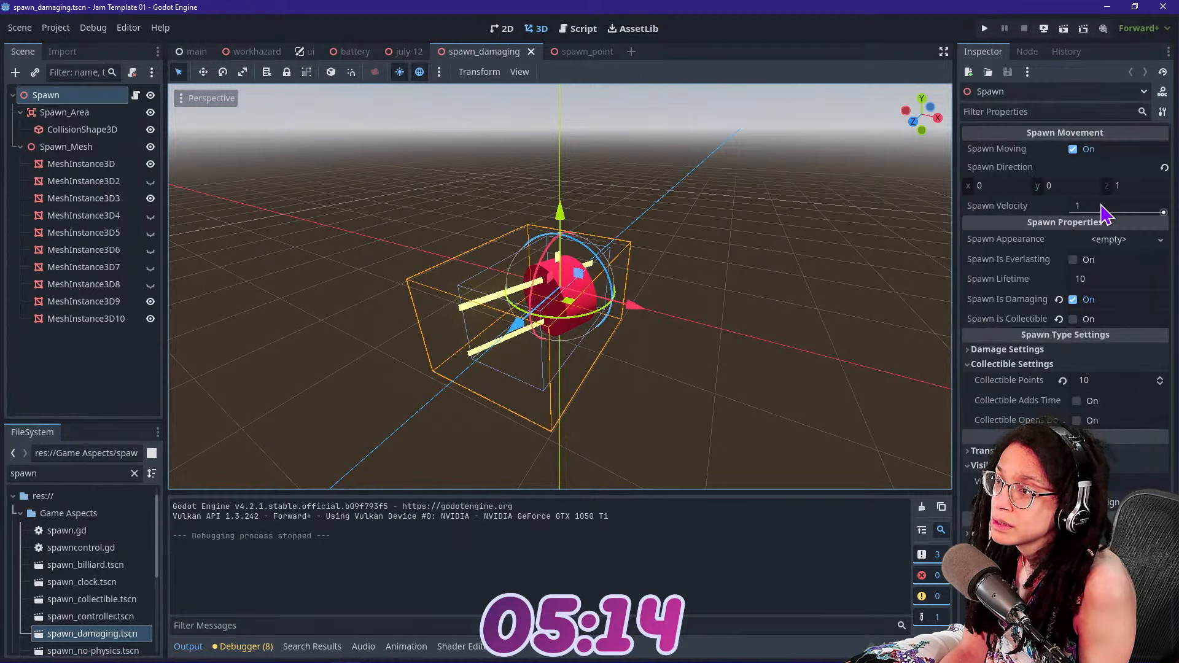
pyautogui.click(1130, 188)
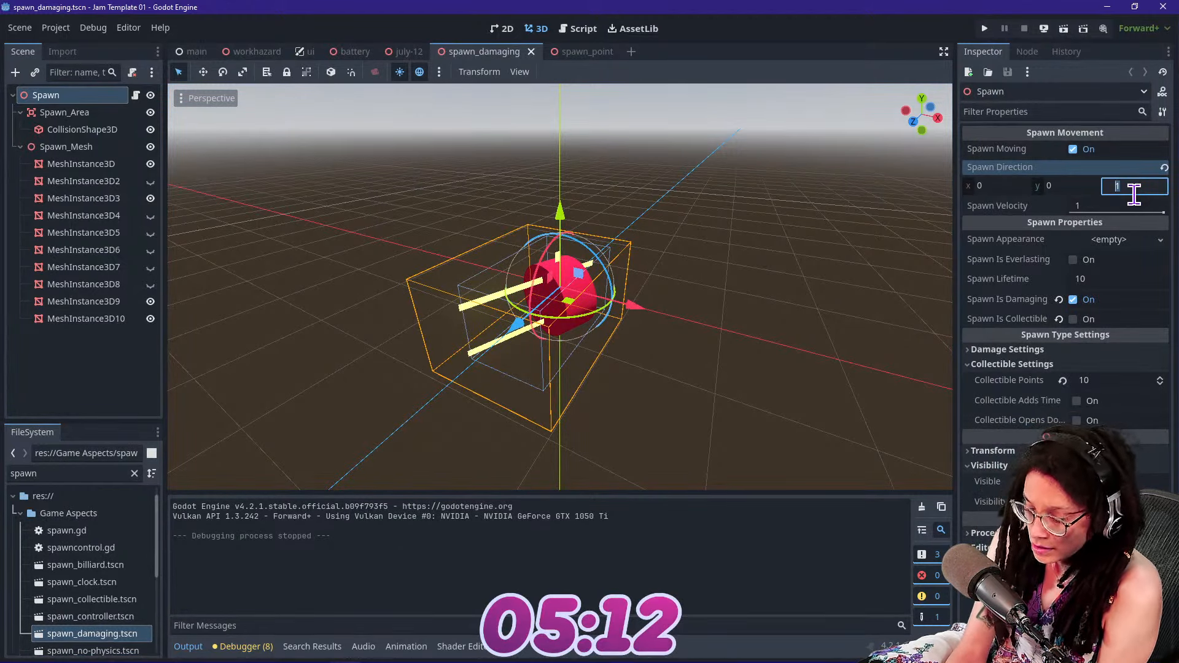
pyautogui.click(1045, 187)
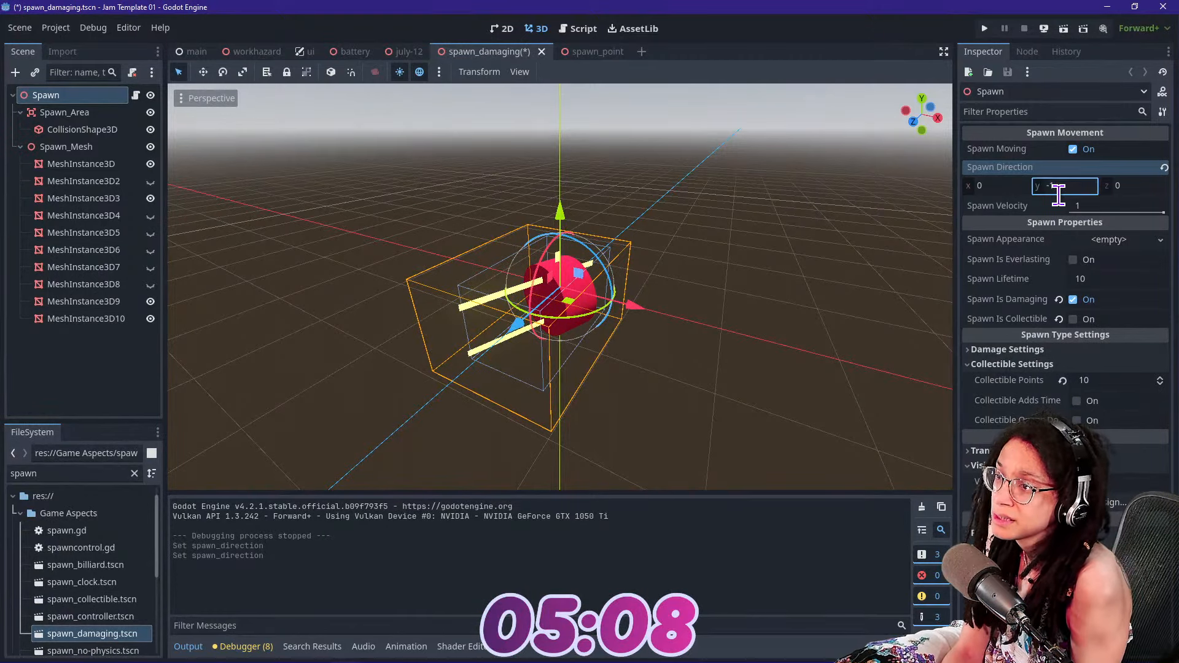
# Test-run the game and stop it, then raise spawnPoint_damage higher above the ground in the battery scene
pyautogui.click(984, 29)
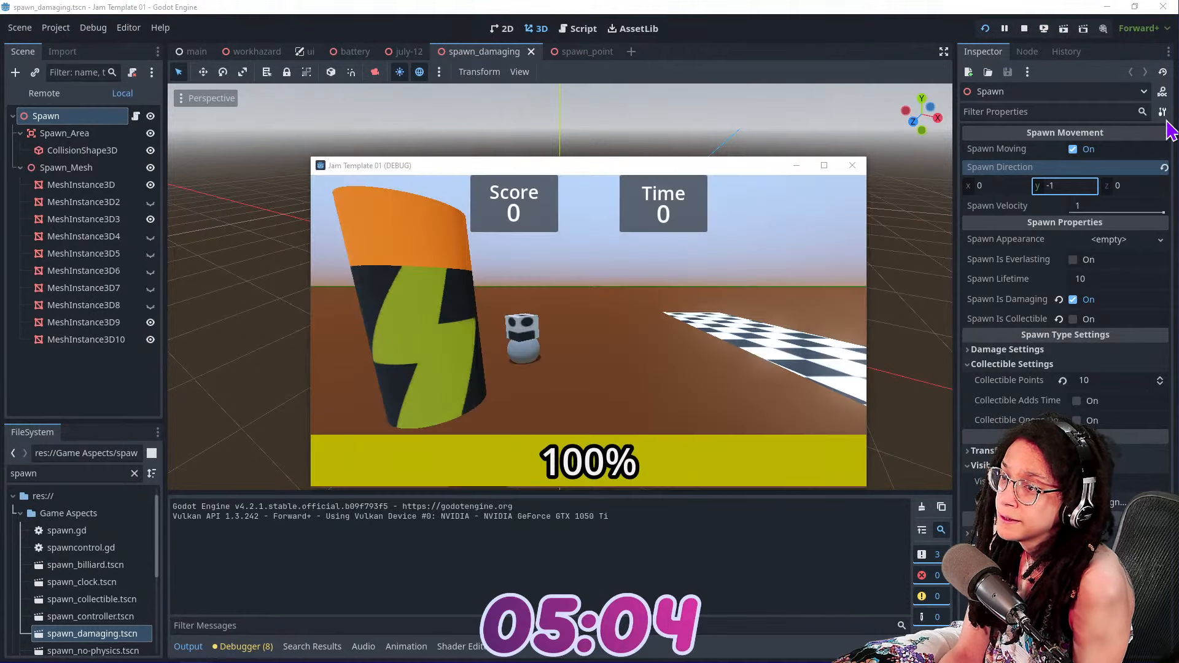
pyautogui.click(1024, 30)
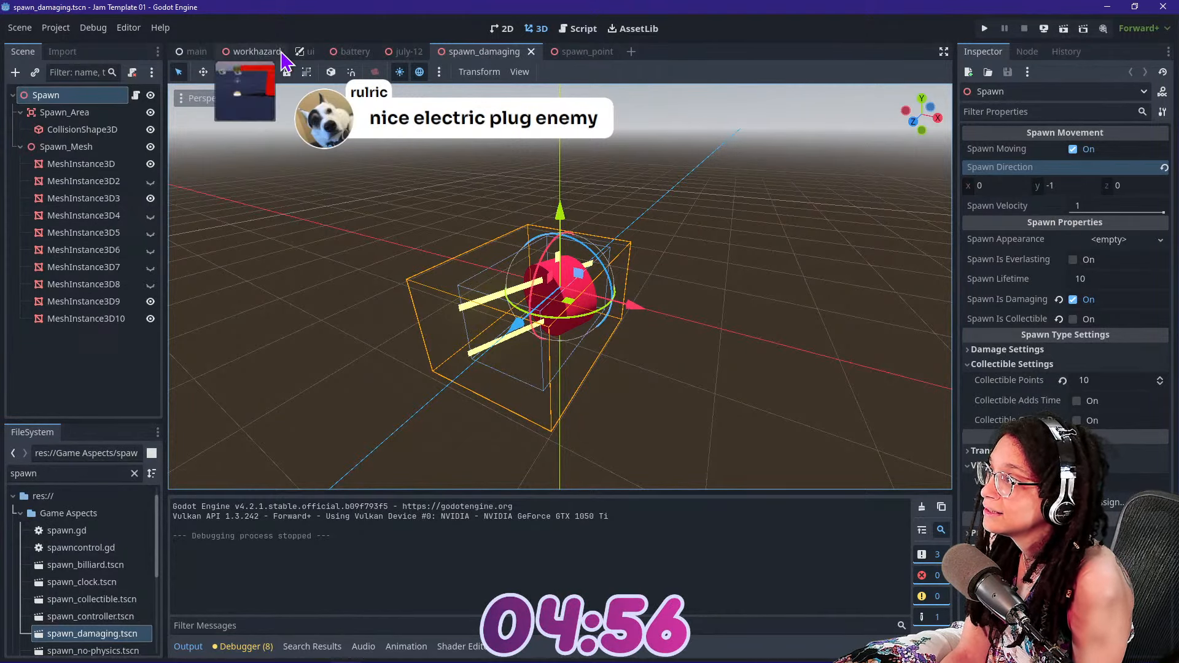
pyautogui.click(353, 52)
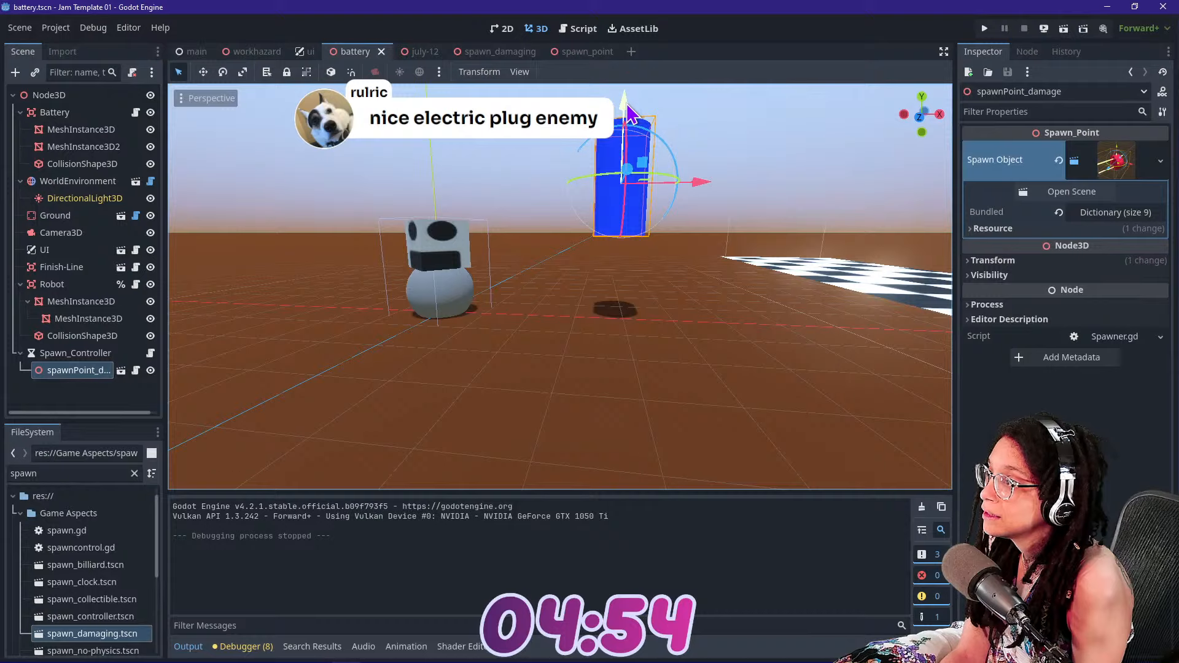
pyautogui.moveTo(626, 104); pyautogui.dragTo(636, 12)
pyautogui.moveTo(633, 246)
pyautogui.mouseDown(button='right')
pyautogui.moveTo(632, 196)
pyautogui.moveTo(626, 270)
pyautogui.moveTo(620, 252)
pyautogui.mouseUp(button='right')
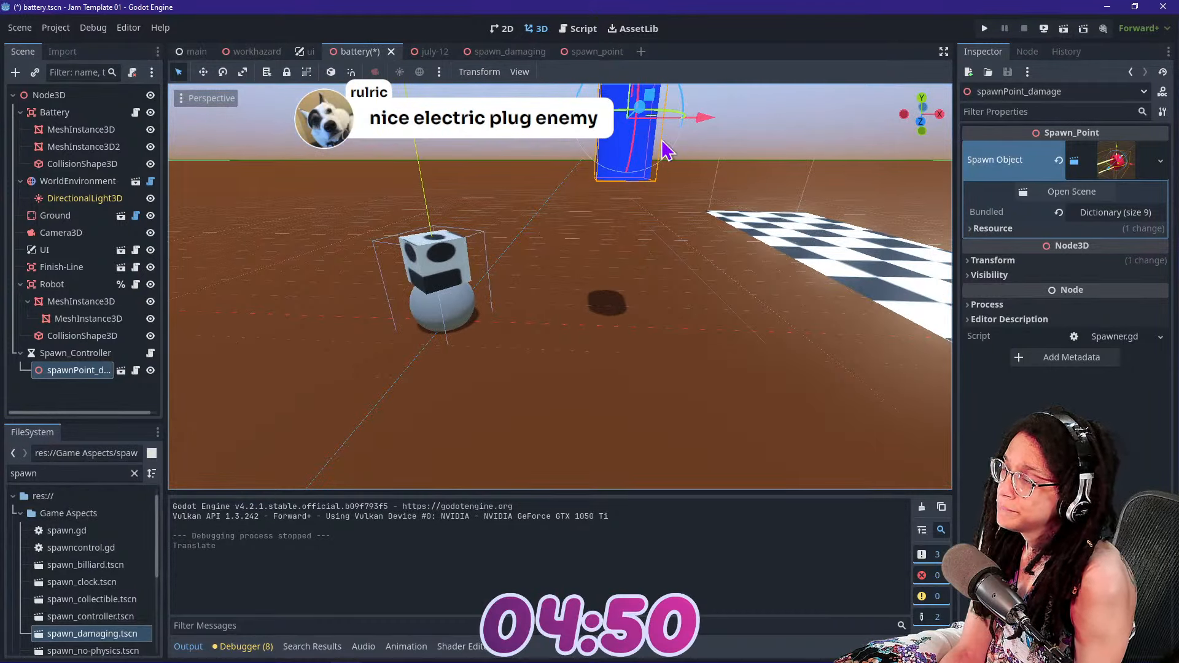
# Check the spawnPoint_damage node and the movement code in the spawn.gd script of the spawn_damaging scene
pyautogui.click(84, 393)
pyautogui.click(92, 371)
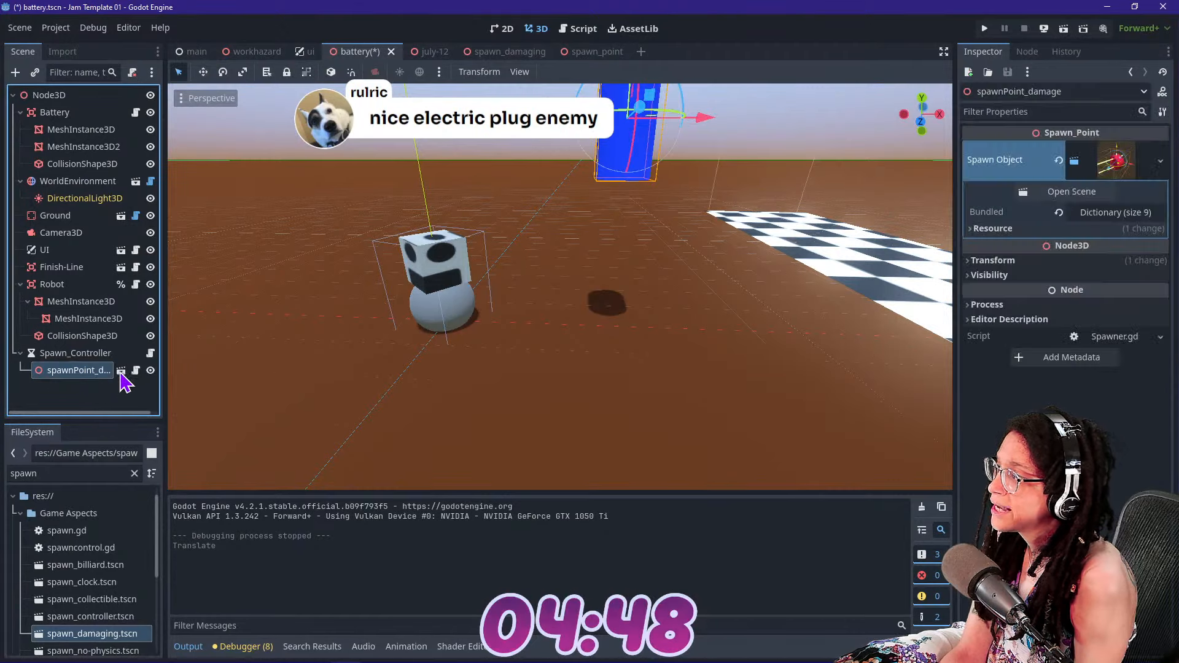
pyautogui.click(511, 54)
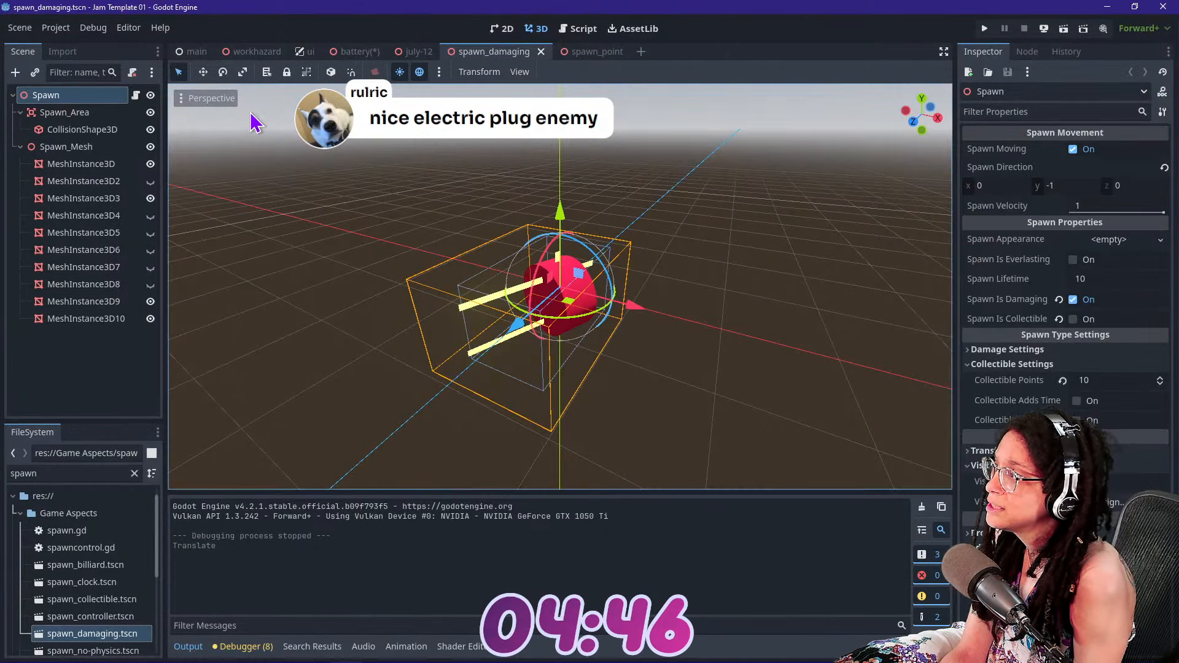
pyautogui.click(136, 96)
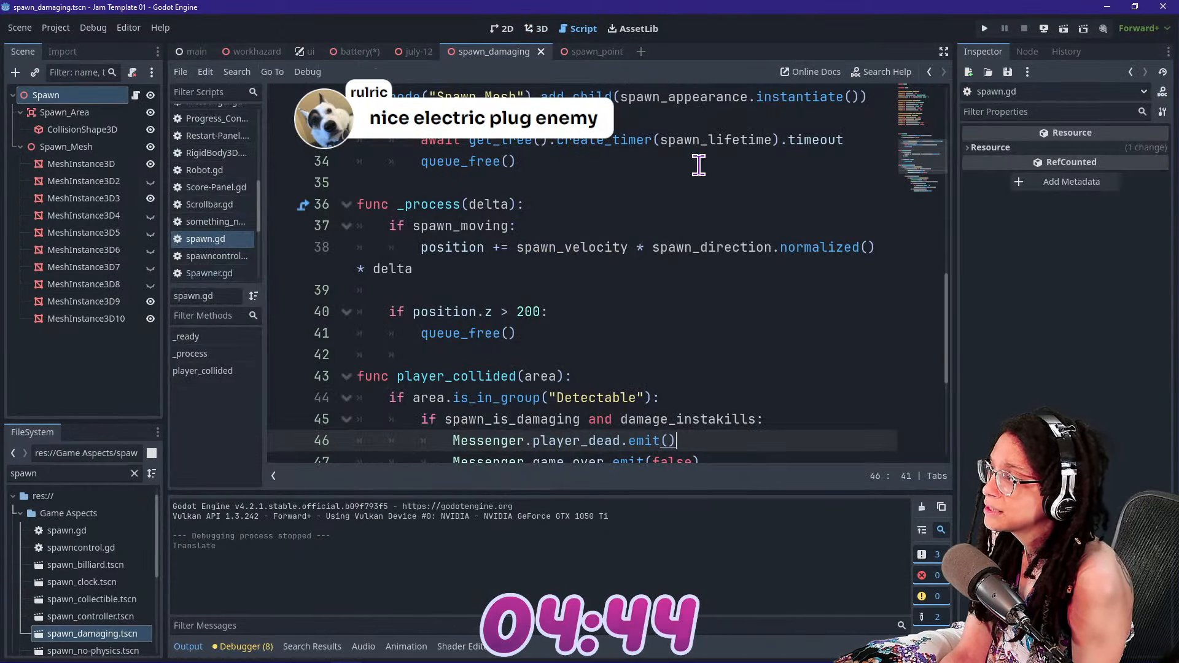
# Test-run the game with the raised spawn point, restart it to watch the falling objects again, and stop it
pyautogui.click(990, 27)
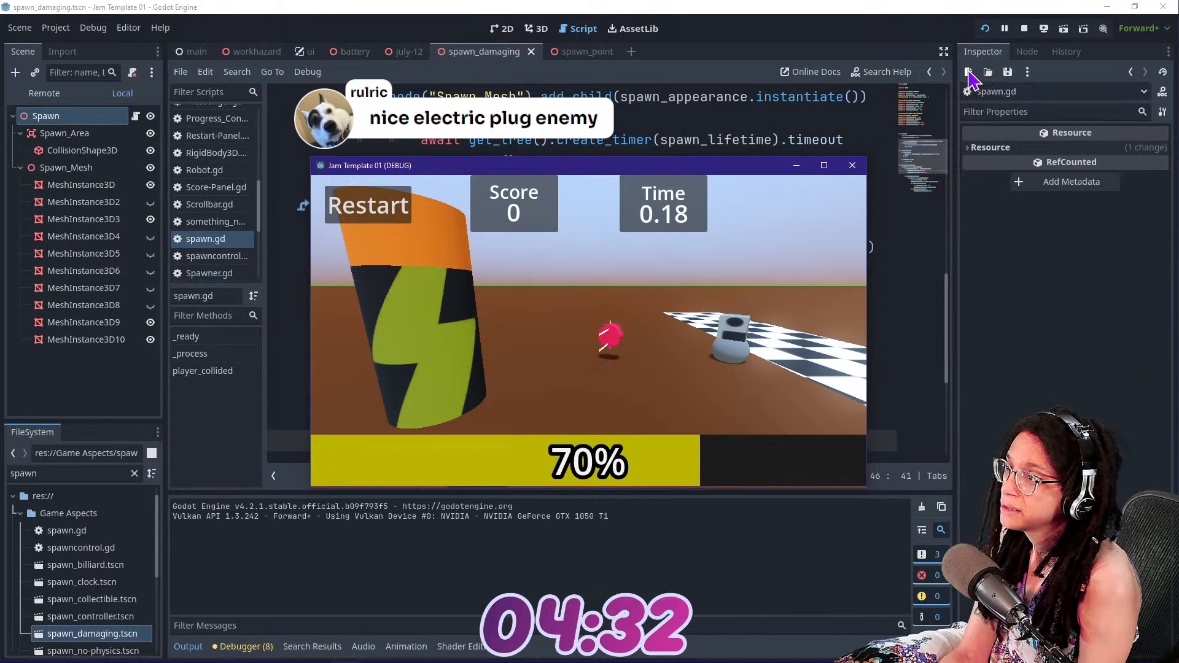
pyautogui.click(353, 208)
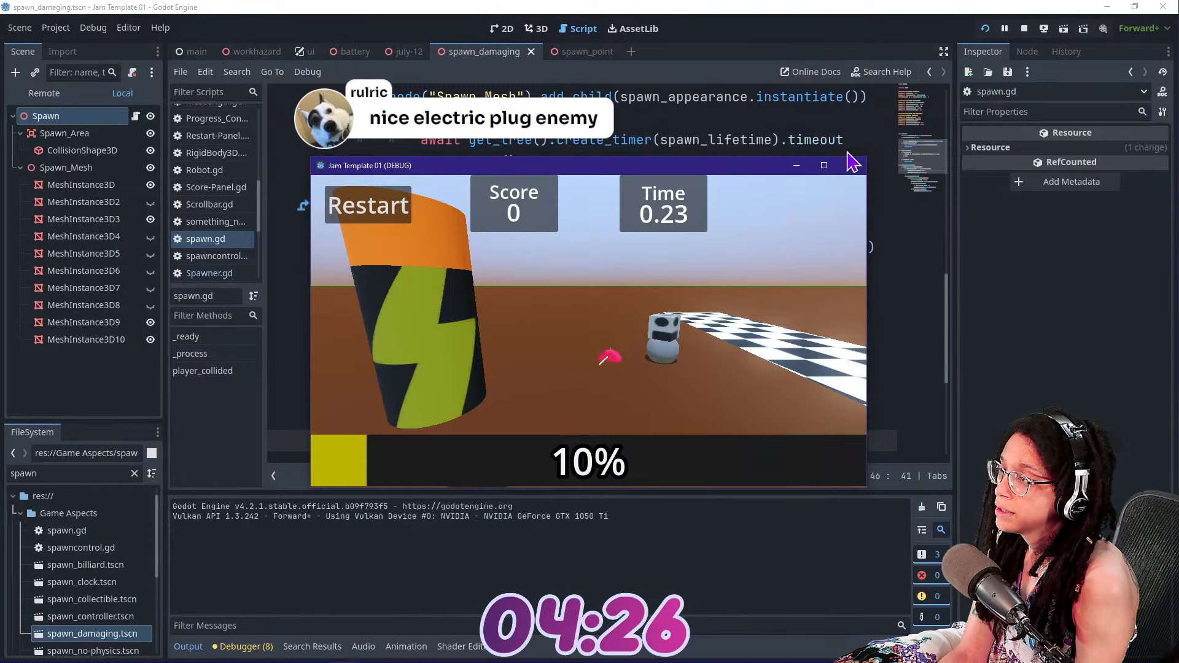
pyautogui.click(986, 32)
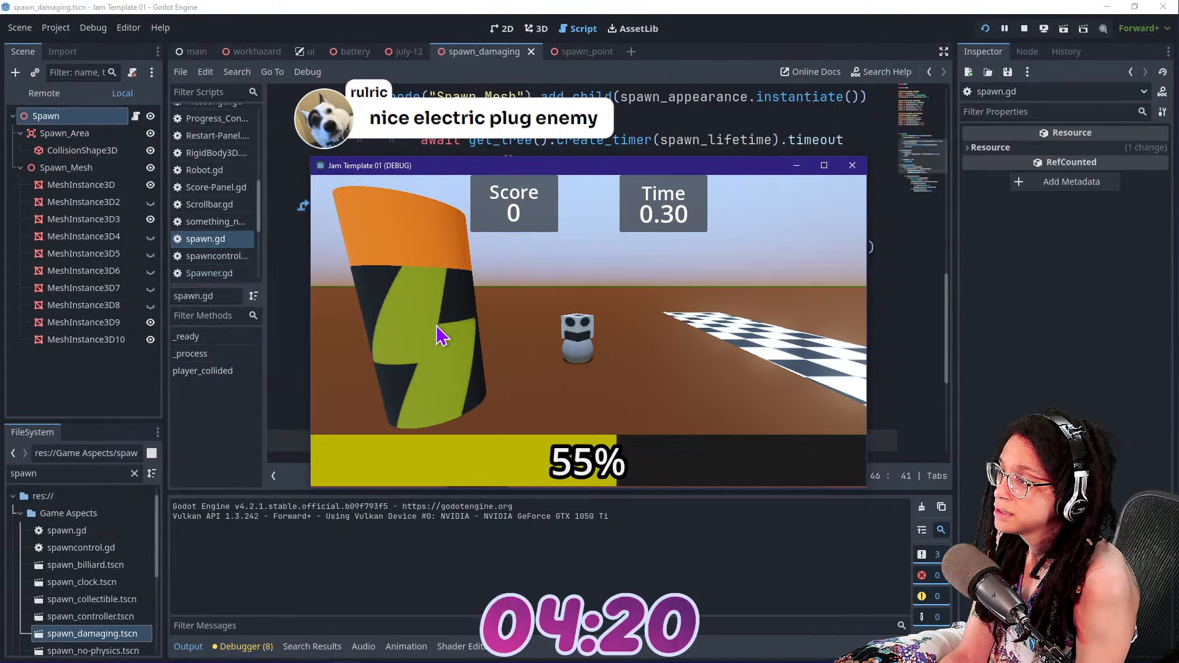
pyautogui.click(1024, 28)
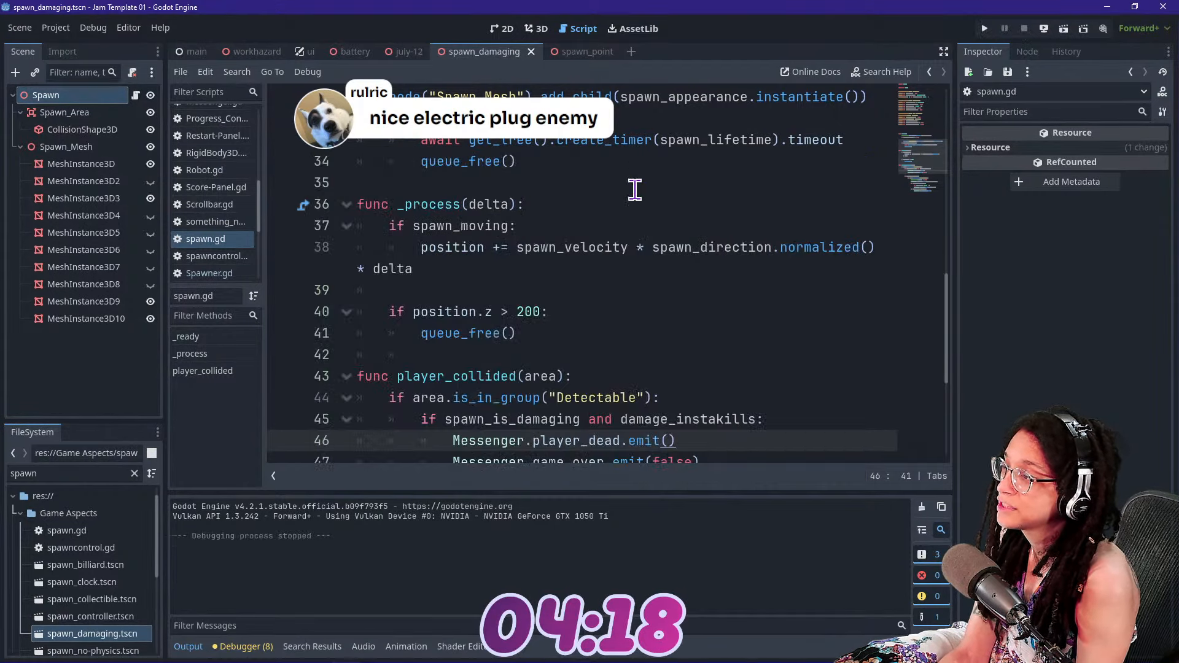
# Raise spawnPoint_damage even higher above the ground in the battery scene
pyautogui.click(536, 29)
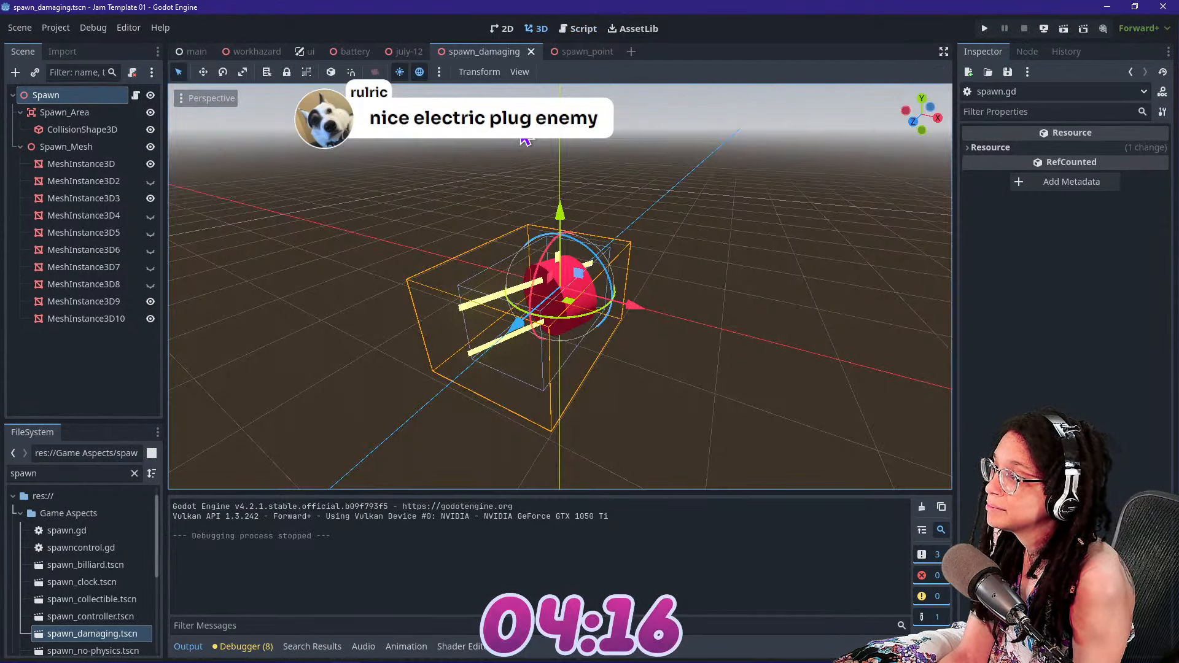
pyautogui.click(347, 53)
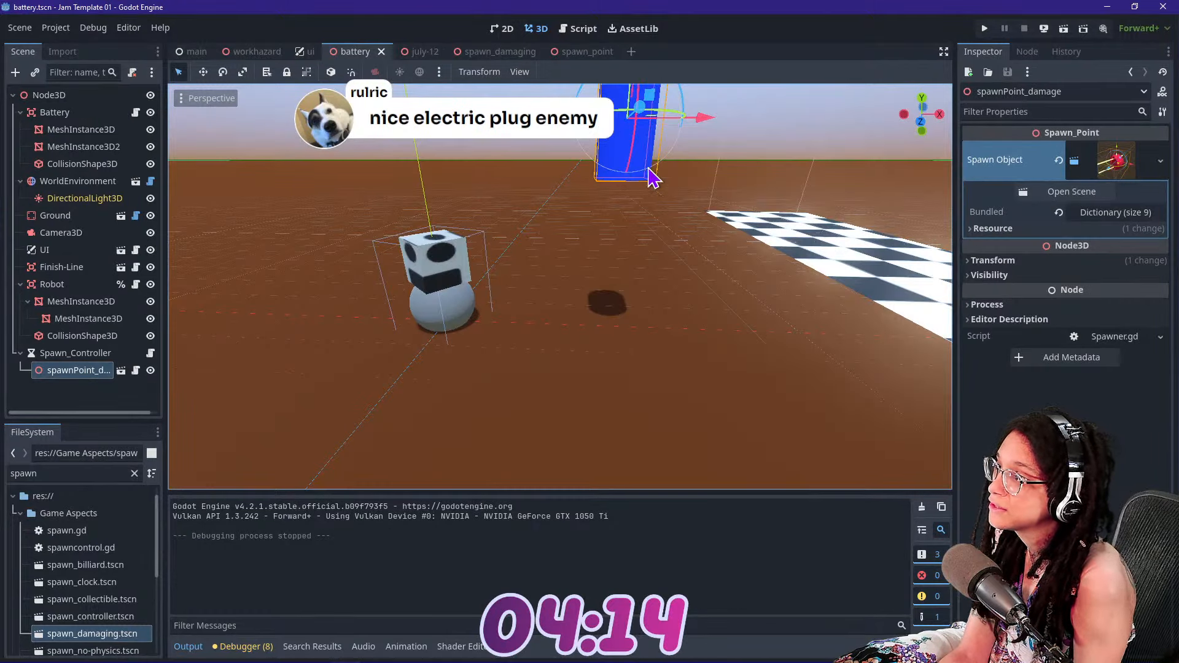
pyautogui.moveTo(589, 245); pyautogui.dragTo(590, 197, button='right')
pyautogui.moveTo(630, 165); pyautogui.dragTo(634, 2)
pyautogui.moveTo(836, 168); pyautogui.dragTo(837, 218, button='right')
pyautogui.press('s')
# Set the Spawn_Controller's Wait Time to 4 seconds, test-run the game, and stop it
pyautogui.click(107, 358)
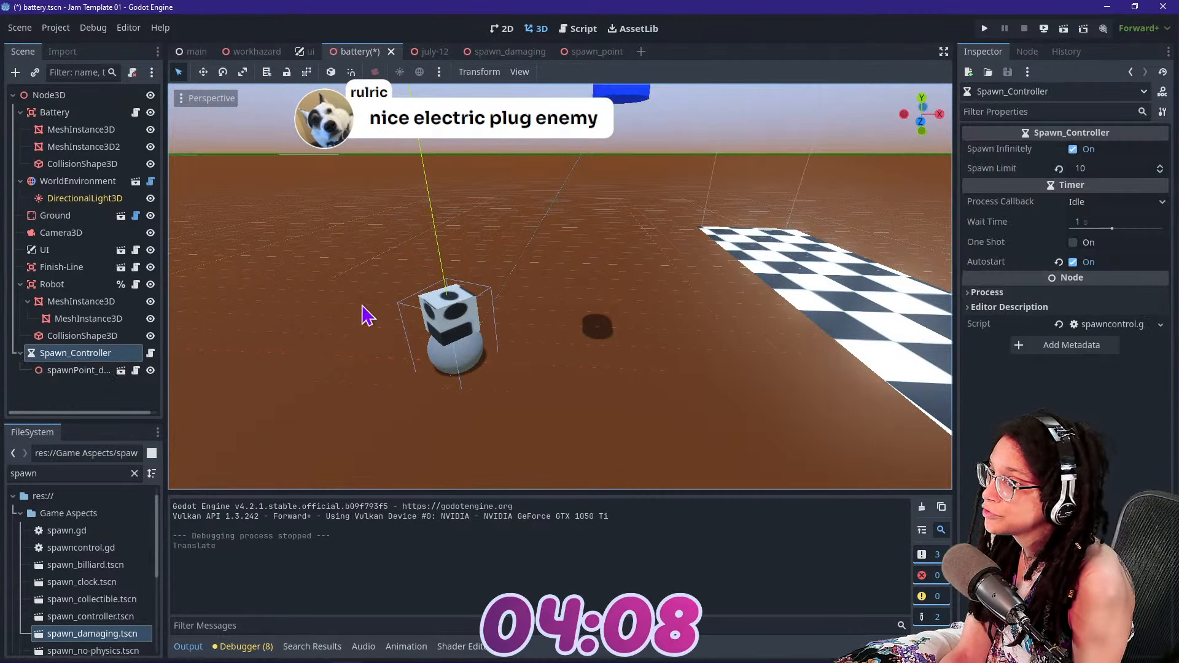
pyautogui.click(1108, 169)
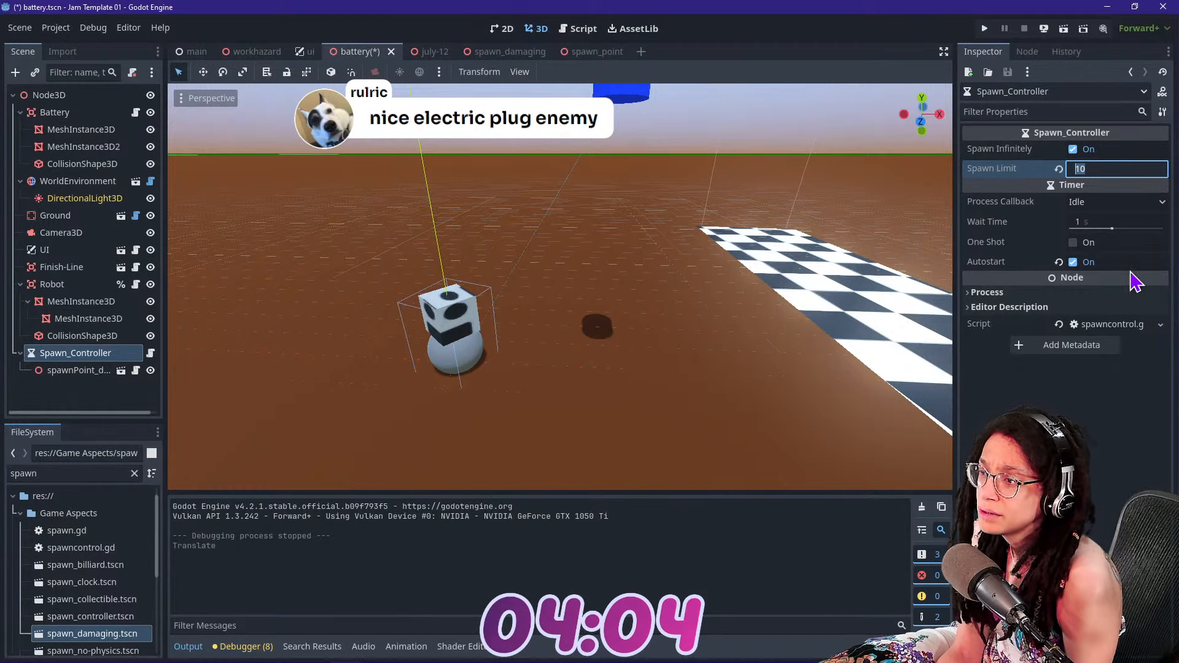
pyautogui.press('Tab')
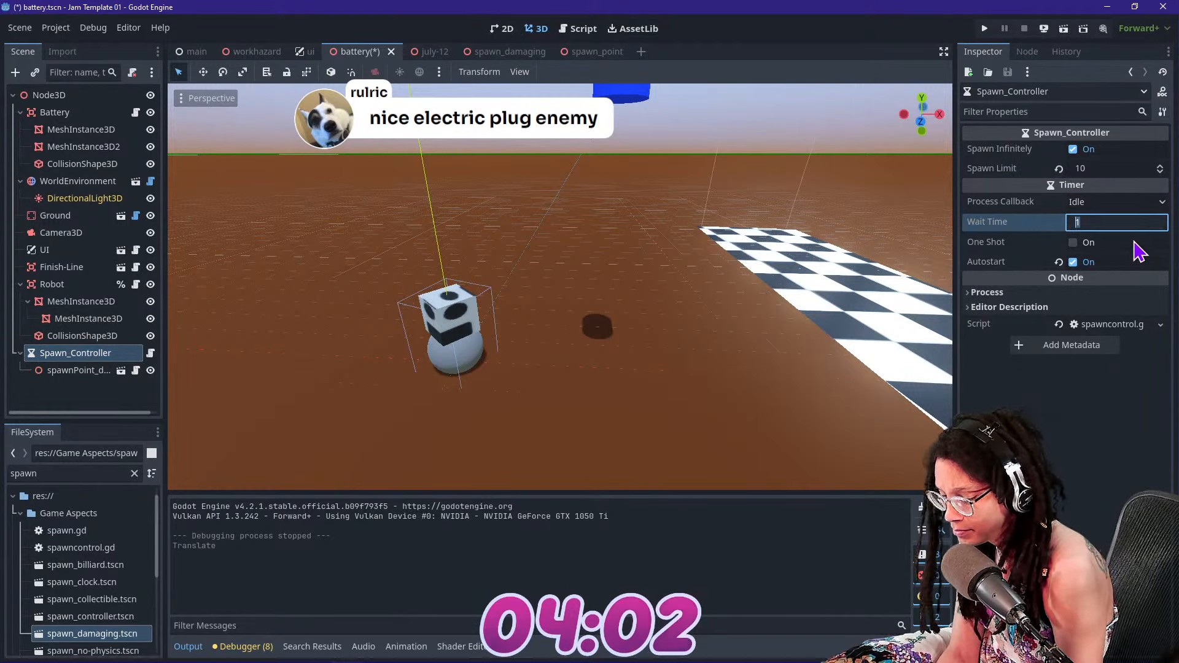
pyautogui.write('4')
pyautogui.press('Return')
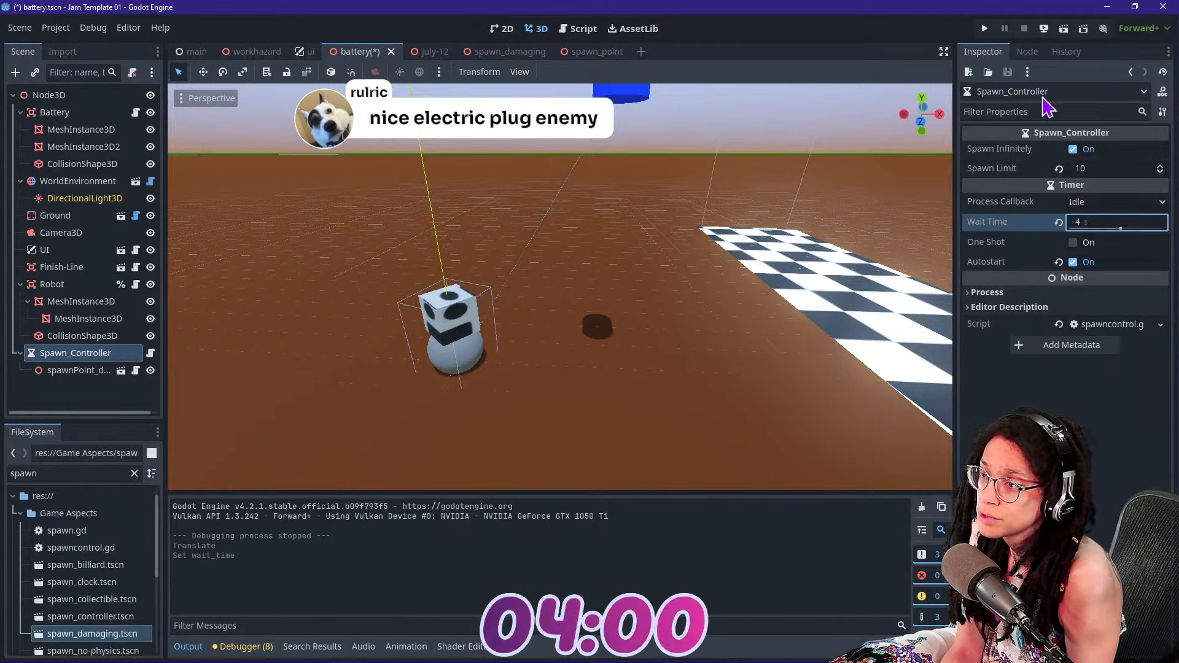
pyautogui.click(989, 27)
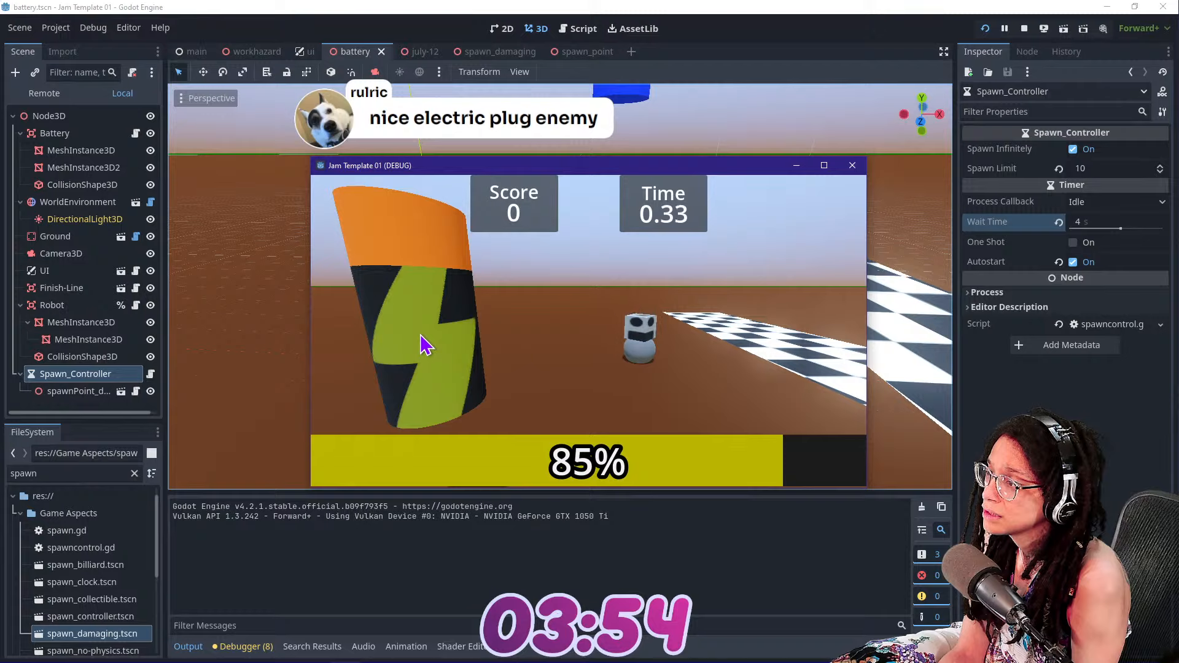
pyautogui.click(1023, 28)
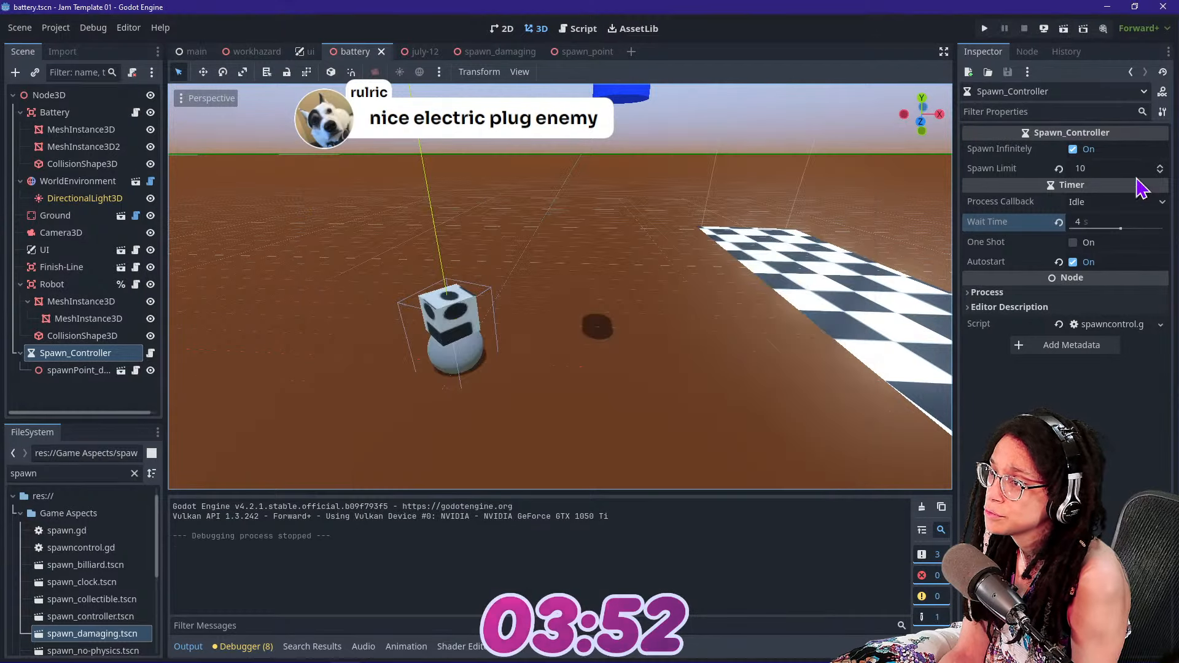
# Set the Spawn_Controller's Wait Time to 2 seconds
pyautogui.click(1105, 222)
pyautogui.write('2')
pyautogui.press('Return')
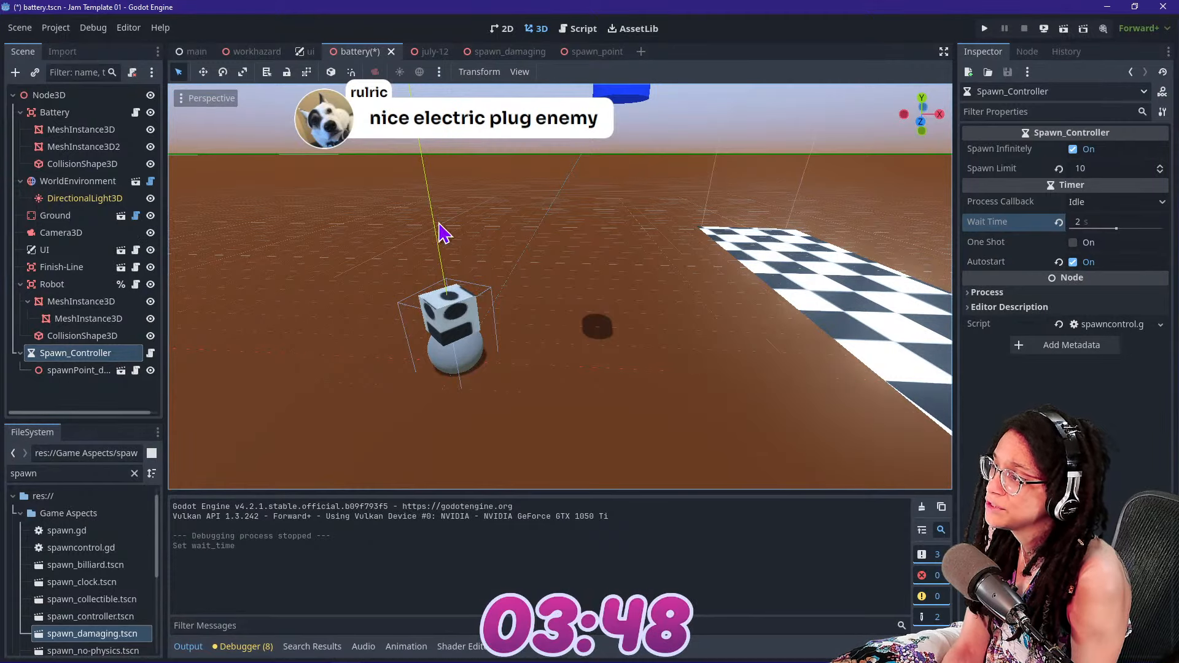
# Duplicate spawnPoint_damage, move the copy along X to the finish line, and lower it closer to the ground
pyautogui.moveTo(439, 224); pyautogui.dragTo(465, 212, button='right')
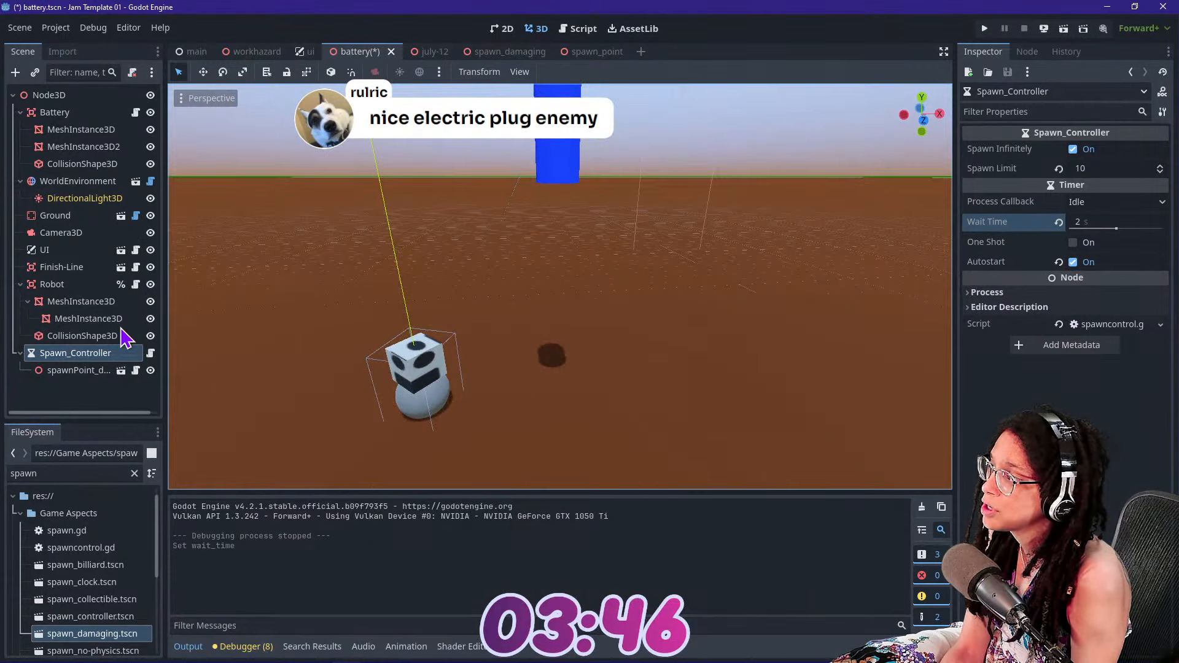
pyautogui.click(93, 370)
pyautogui.click(89, 359)
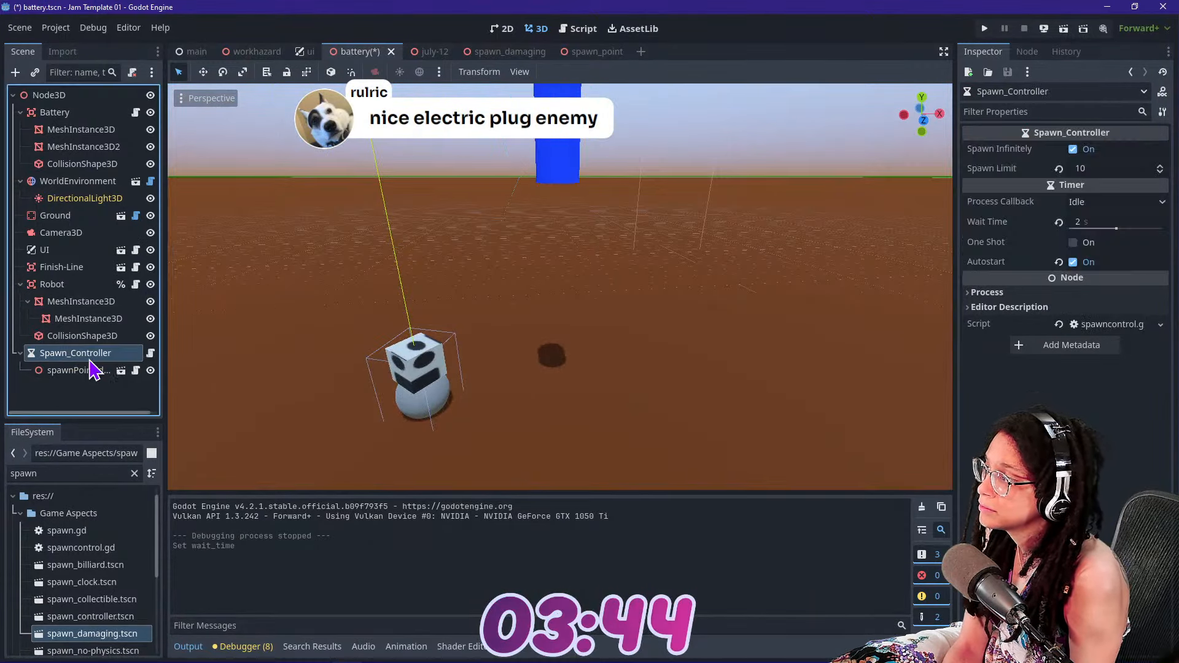
pyautogui.click(91, 370)
pyautogui.hotkey('ctrl', 'd')
pyautogui.moveTo(636, 146); pyautogui.dragTo(751, 141)
pyautogui.moveTo(751, 140)
pyautogui.mouseDown(button='right')
pyautogui.moveTo(751, 86)
pyautogui.moveTo(746, 140)
pyautogui.mouseUp(button='right')
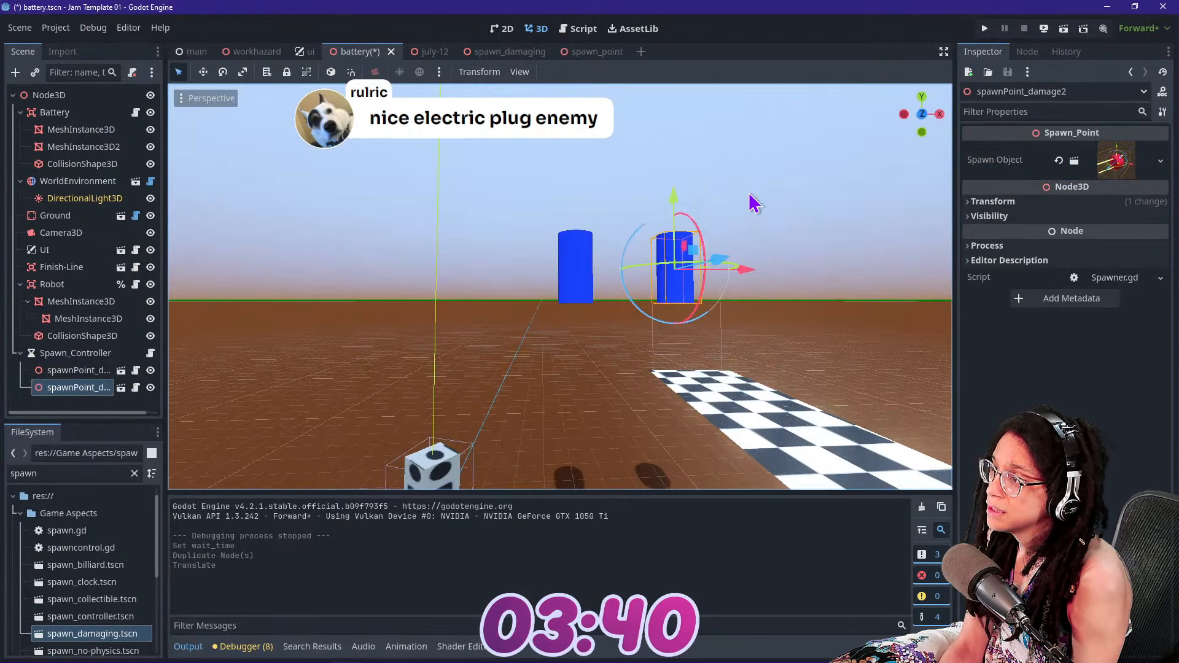
pyautogui.moveTo(674, 197); pyautogui.dragTo(674, 289)
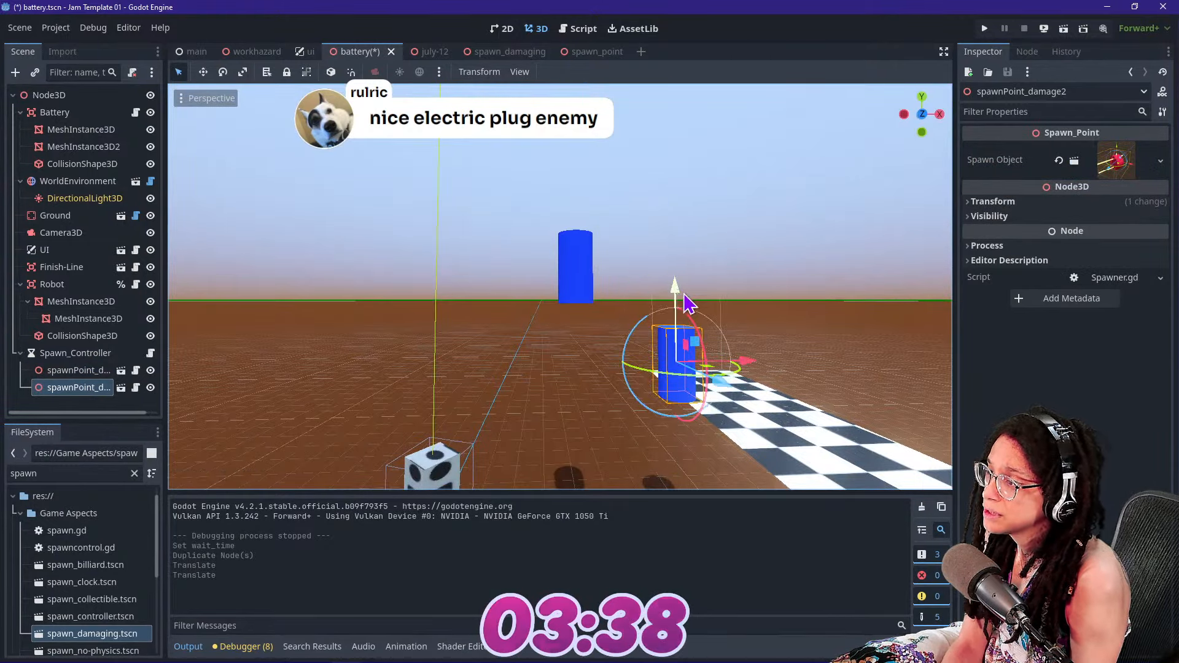
# Duplicate the lowered spawn point, shift the copy about 4.4 units along negative X, raise it above the others, and test-run the game
pyautogui.hotkey('ctrl', 'd')
pyautogui.moveTo(740, 361); pyautogui.dragTo(600, 394)
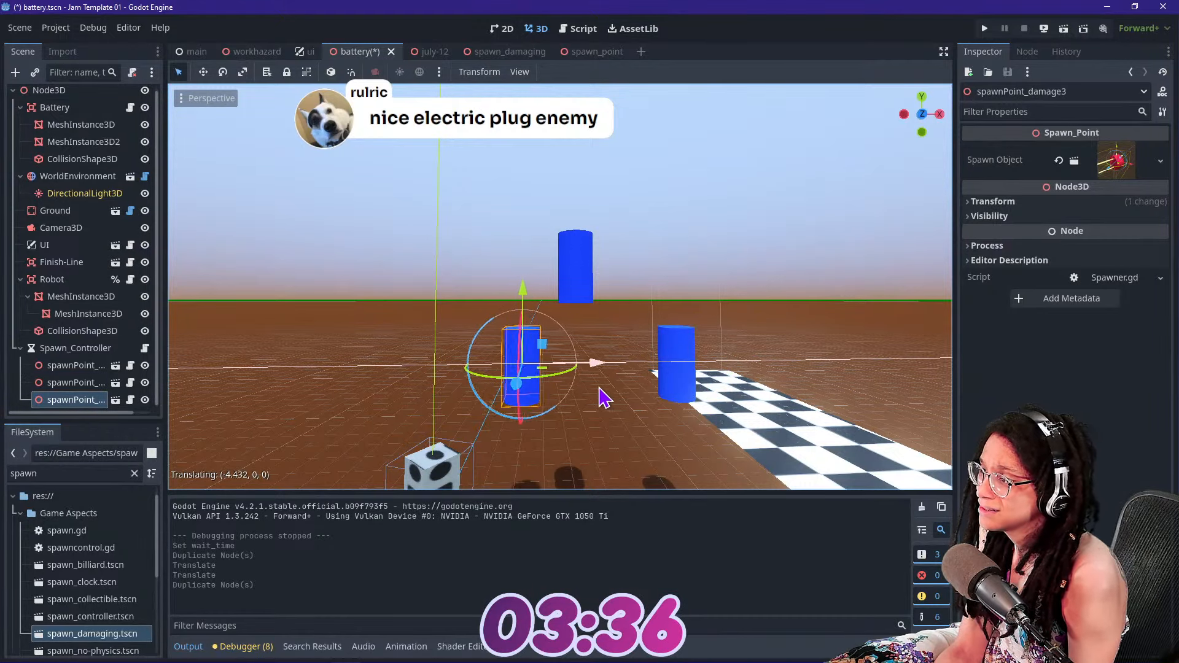
pyautogui.moveTo(517, 286); pyautogui.dragTo(506, 82)
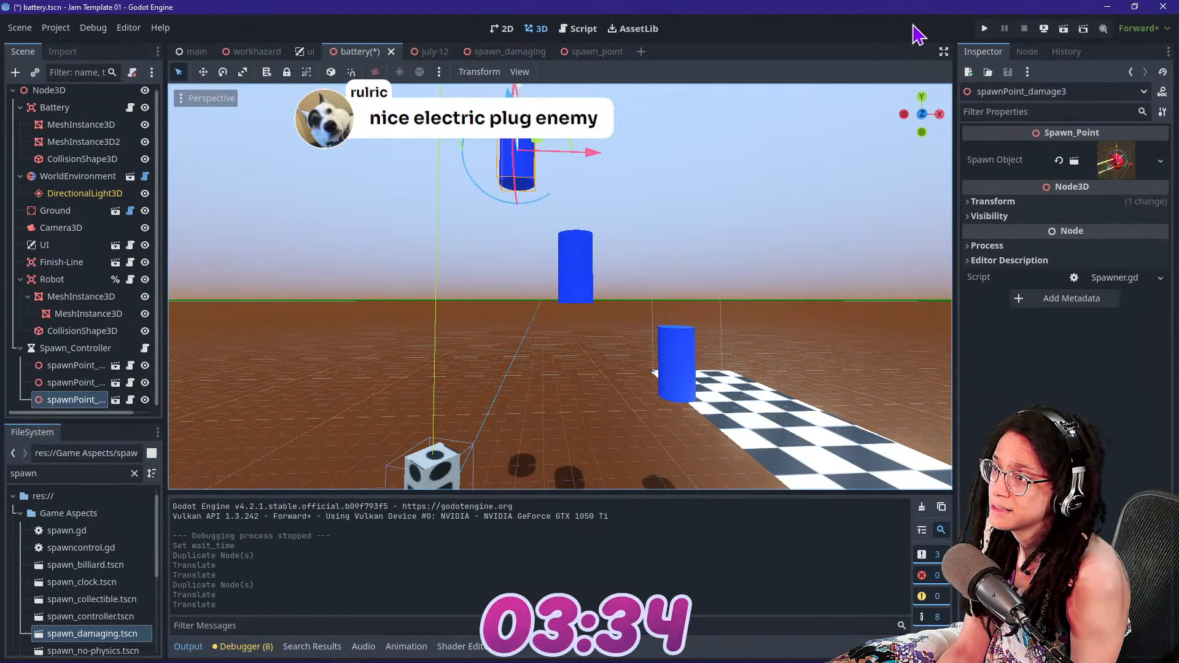
pyautogui.click(984, 29)
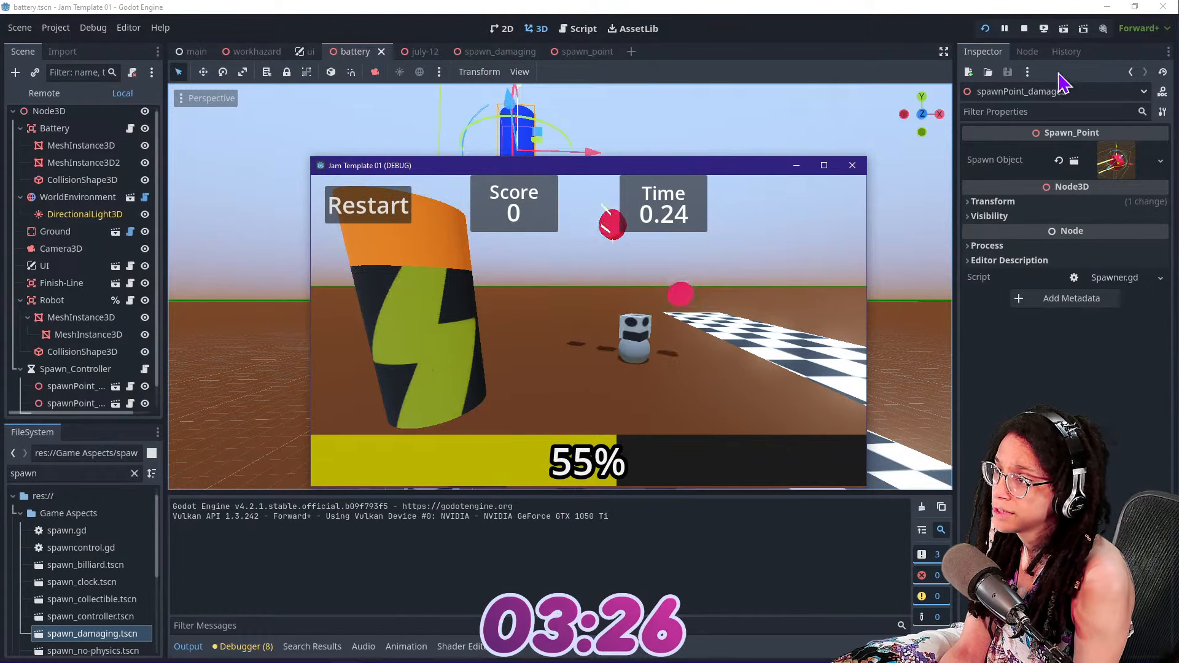
pyautogui.click(1020, 30)
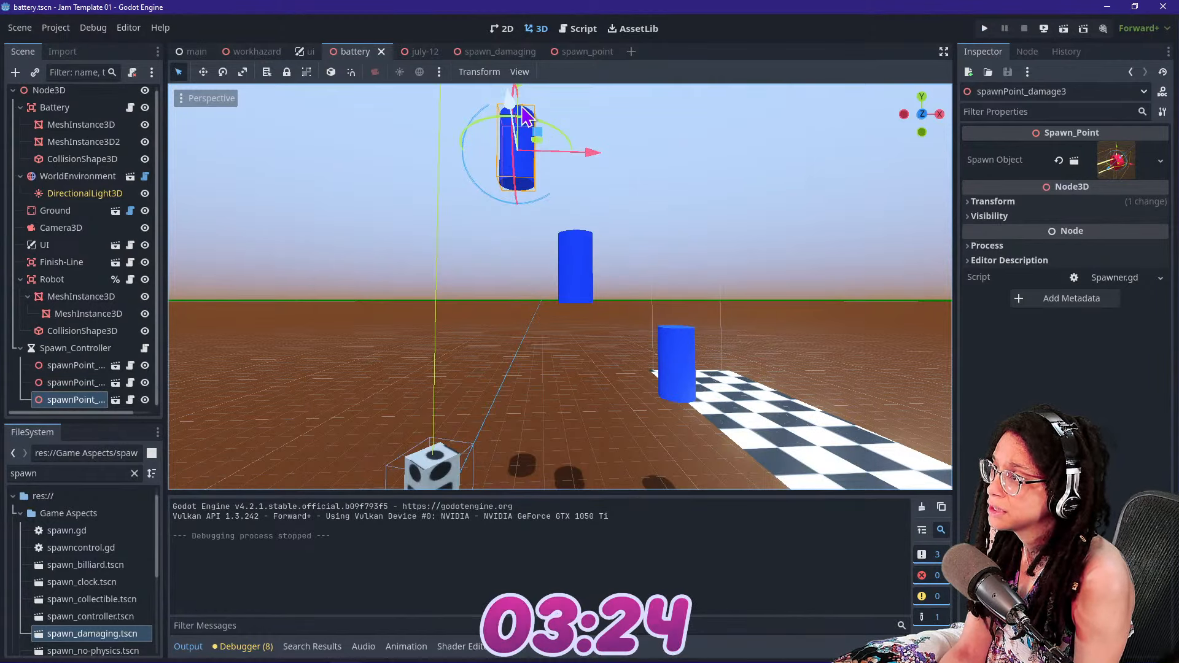
# Raise spawnPoint_damage3 and the middle spawnPoint_damage higher along the Y axis
pyautogui.moveTo(523, 87); pyautogui.dragTo(523, 143, button='middle')
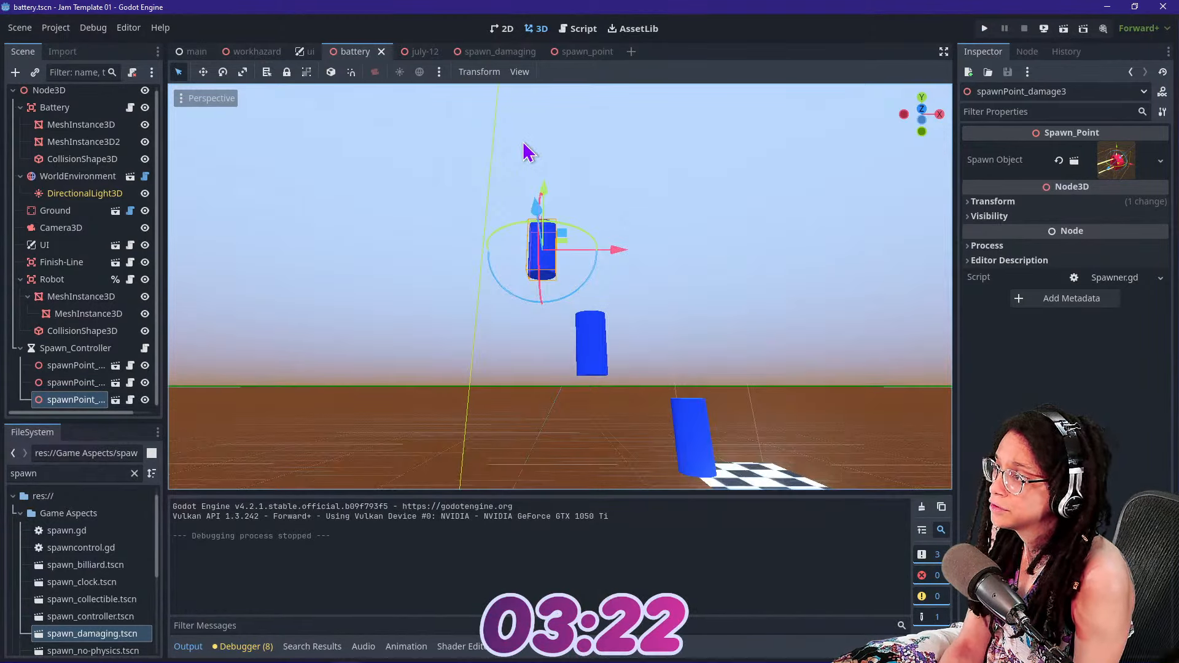
pyautogui.moveTo(541, 190); pyautogui.dragTo(586, 200)
pyautogui.hotkey('ctrl', 'z')
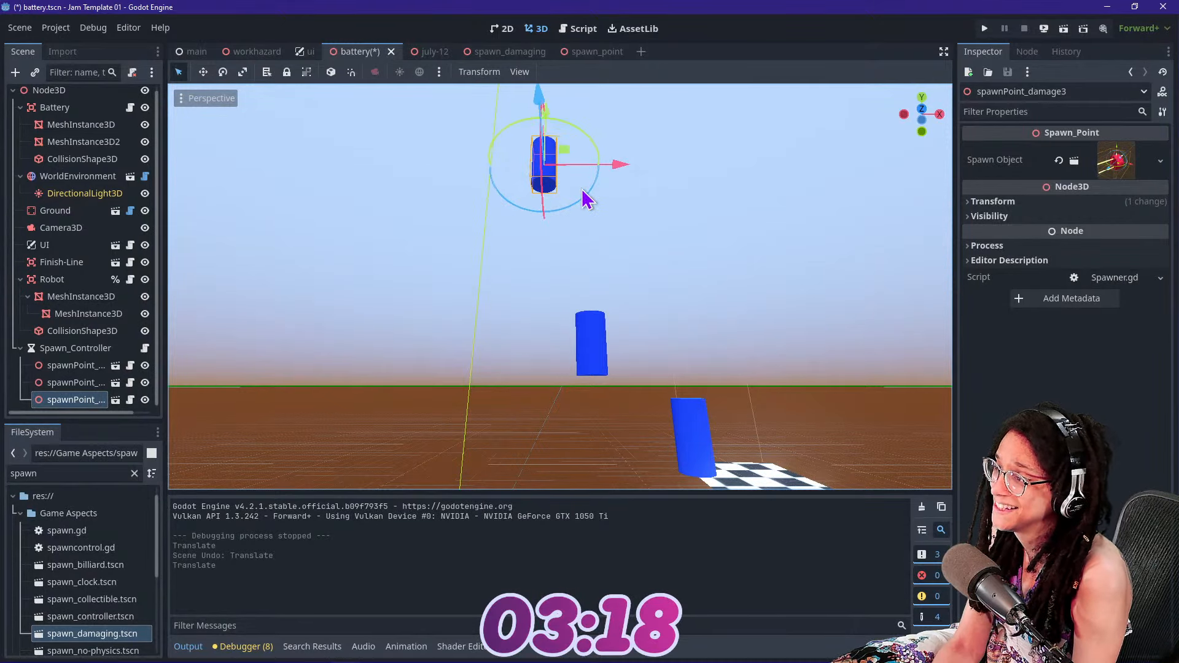
pyautogui.click(599, 330)
pyautogui.moveTo(600, 284); pyautogui.dragTo(596, 248)
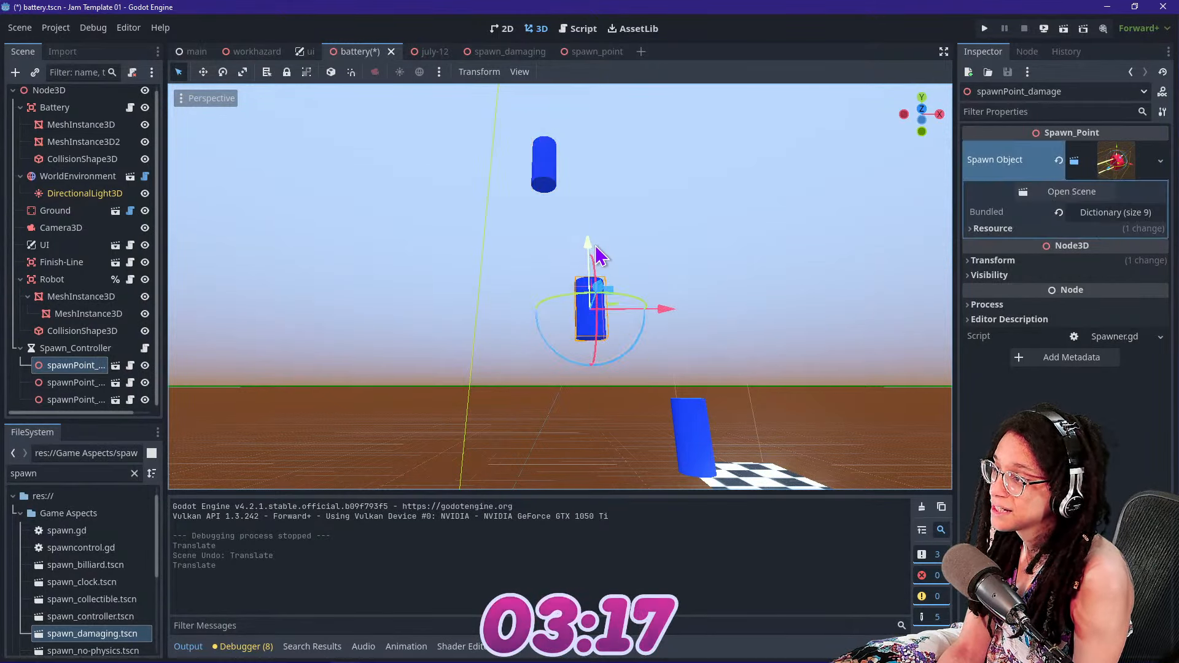
# Test-run the game with the adjusted spawn points, stop it, and look over the Battery.gd script and the 2D interface layout
pyautogui.click(985, 28)
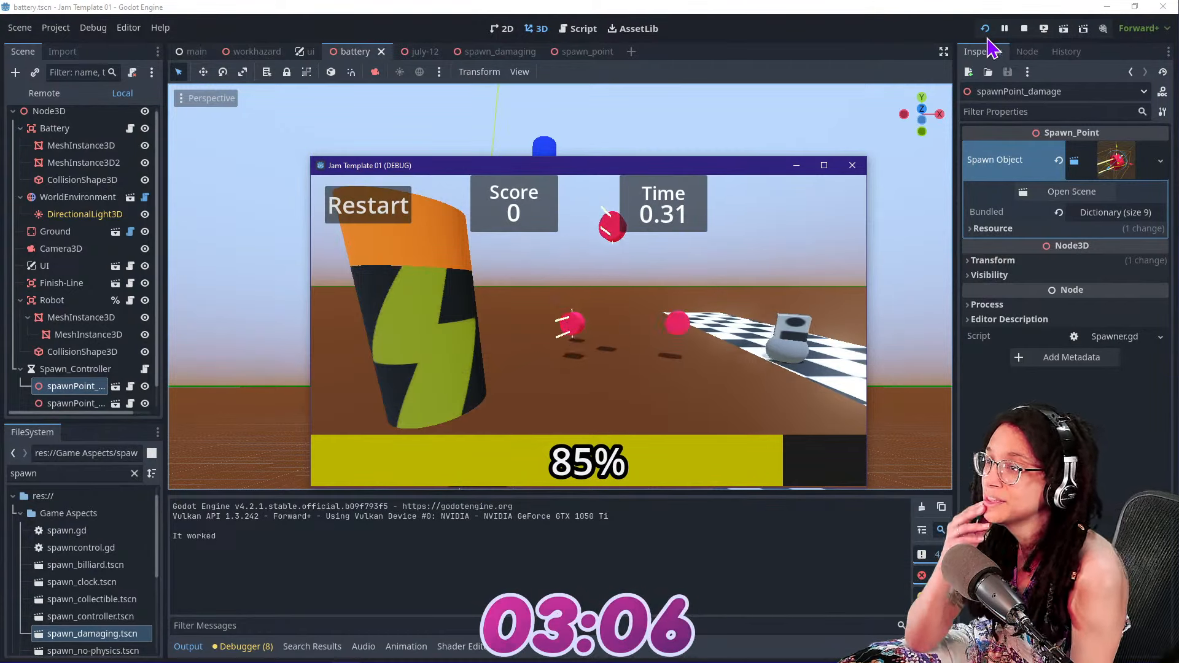
pyautogui.click(1023, 31)
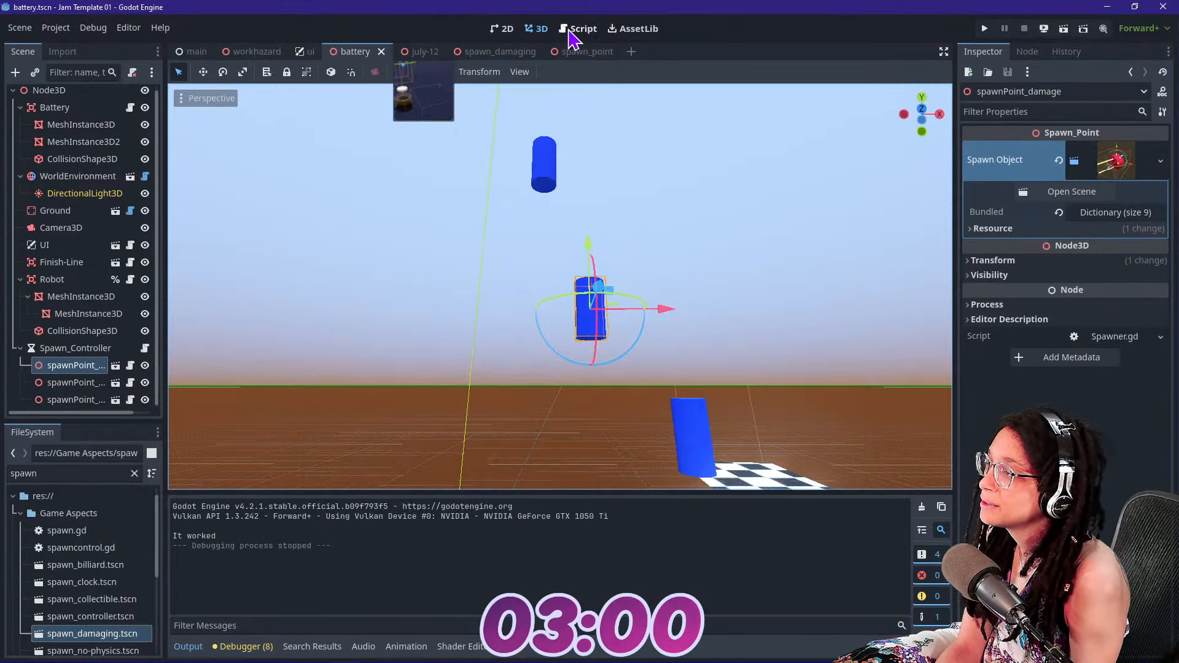
pyautogui.click(573, 30)
pyautogui.click(394, 275)
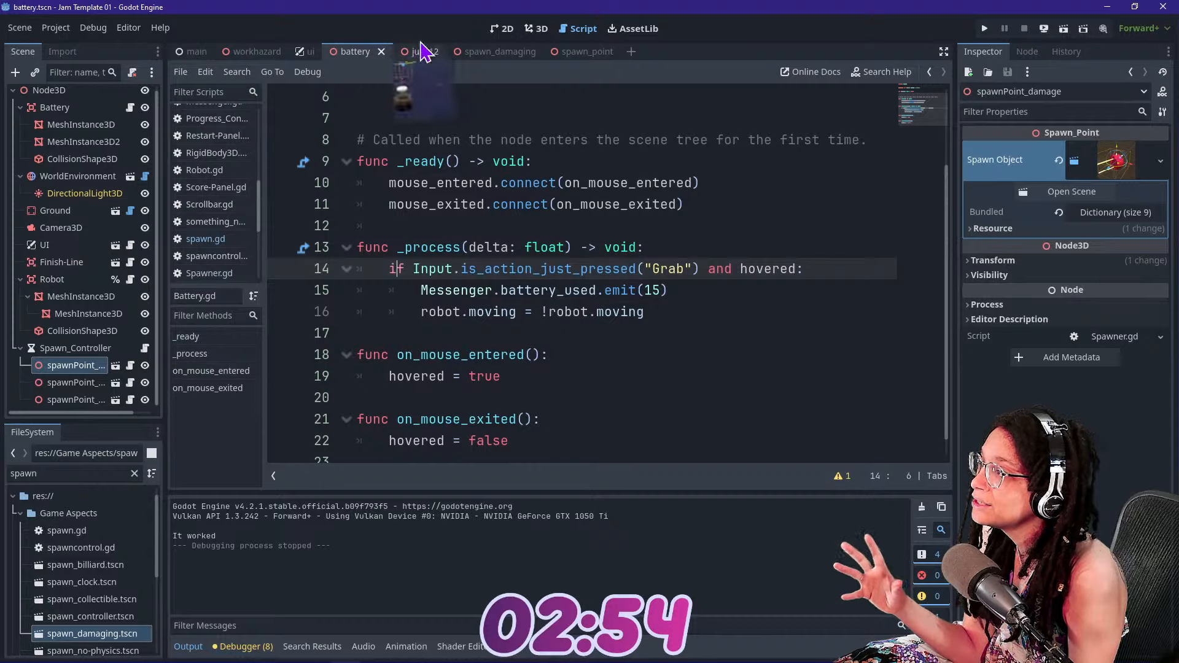
pyautogui.click(507, 29)
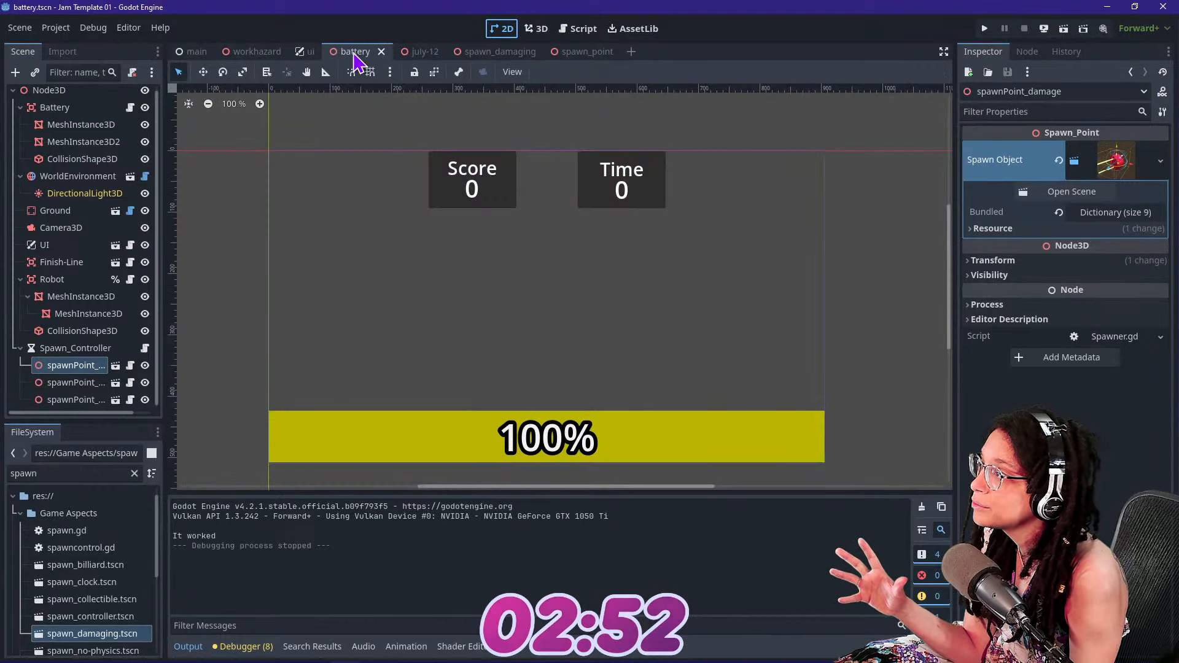
# Open the ui scene, check the You Won label's visibility, and open the script of the UI root node
pyautogui.click(252, 51)
pyautogui.click(309, 52)
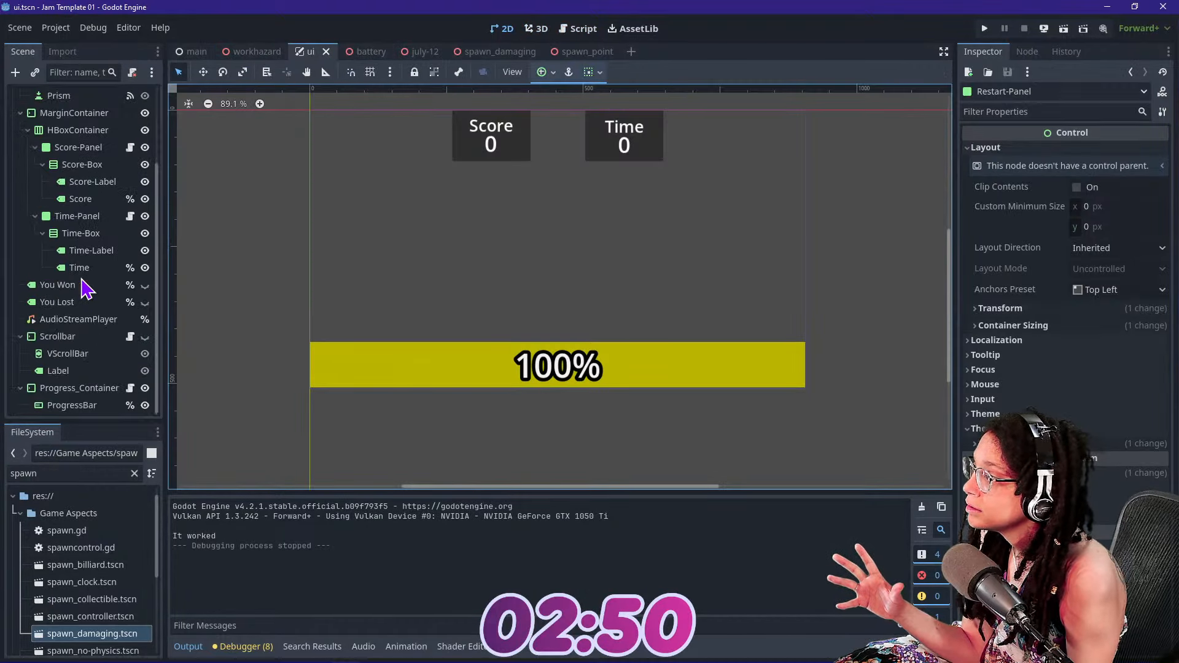
pyautogui.click(142, 289)
pyautogui.click(142, 290)
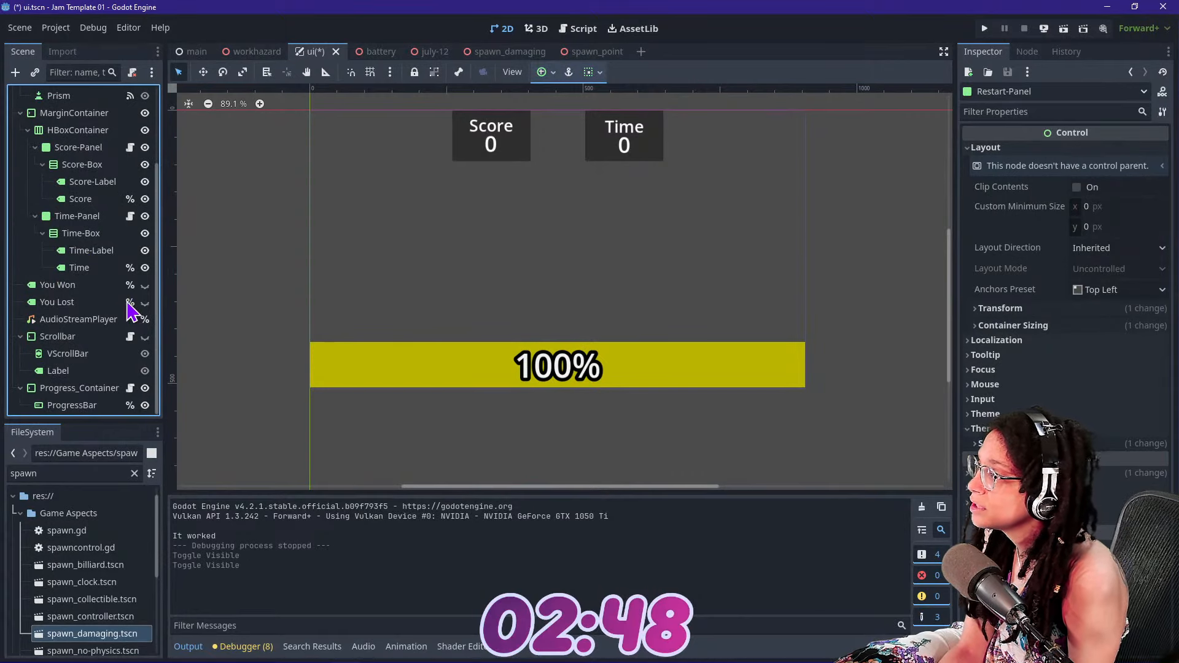
pyautogui.scroll(3, 127, 302)
pyautogui.click(113, 95)
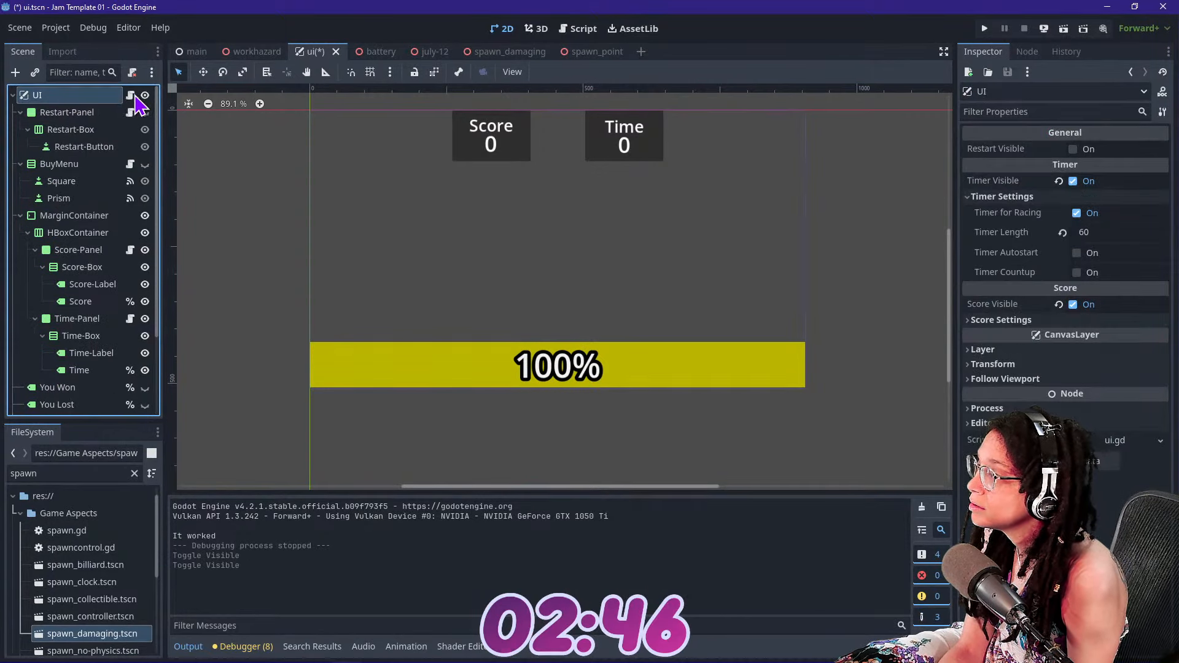
pyautogui.click(131, 95)
pyautogui.scroll(1, 758, 316)
pyautogui.scroll(-2, 761, 313)
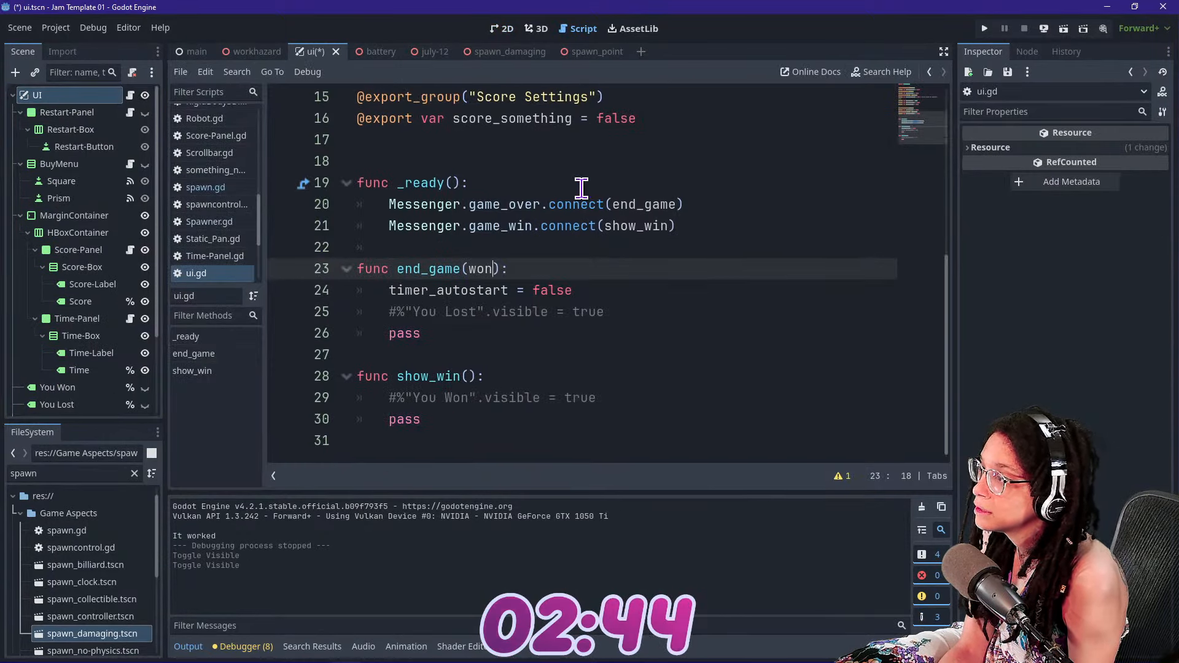
# Examine the game_over and game_win signal connections and the exported settings in ui.gd
pyautogui.click(564, 226)
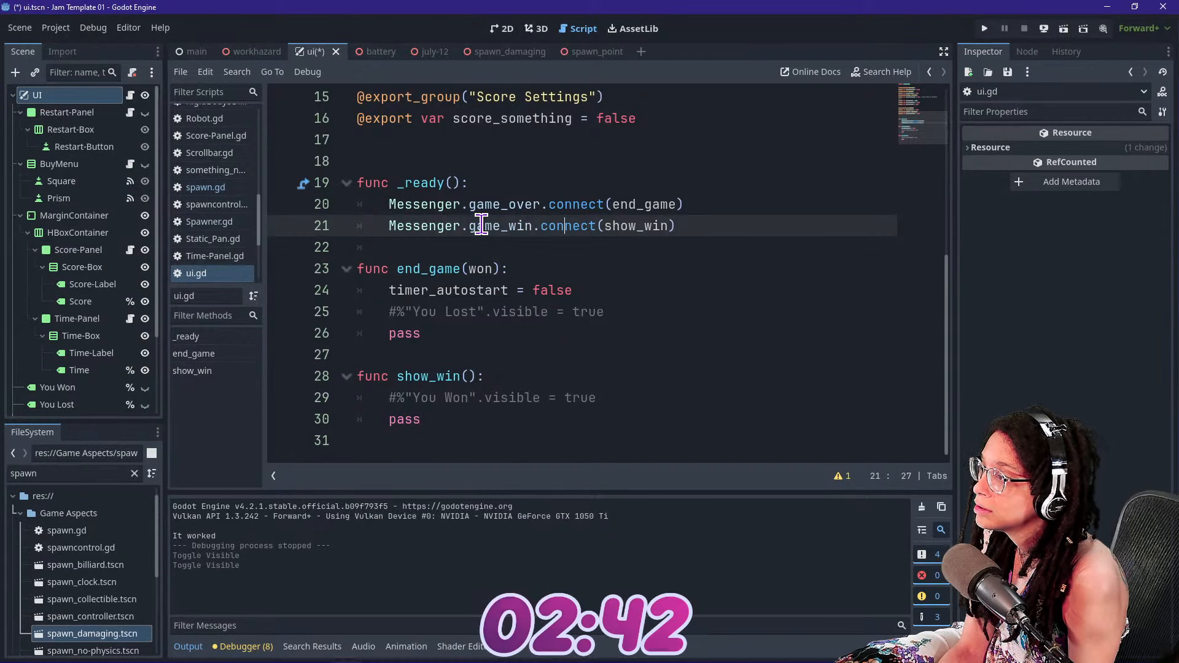
pyautogui.moveTo(471, 226); pyautogui.dragTo(621, 238)
pyautogui.click(618, 240)
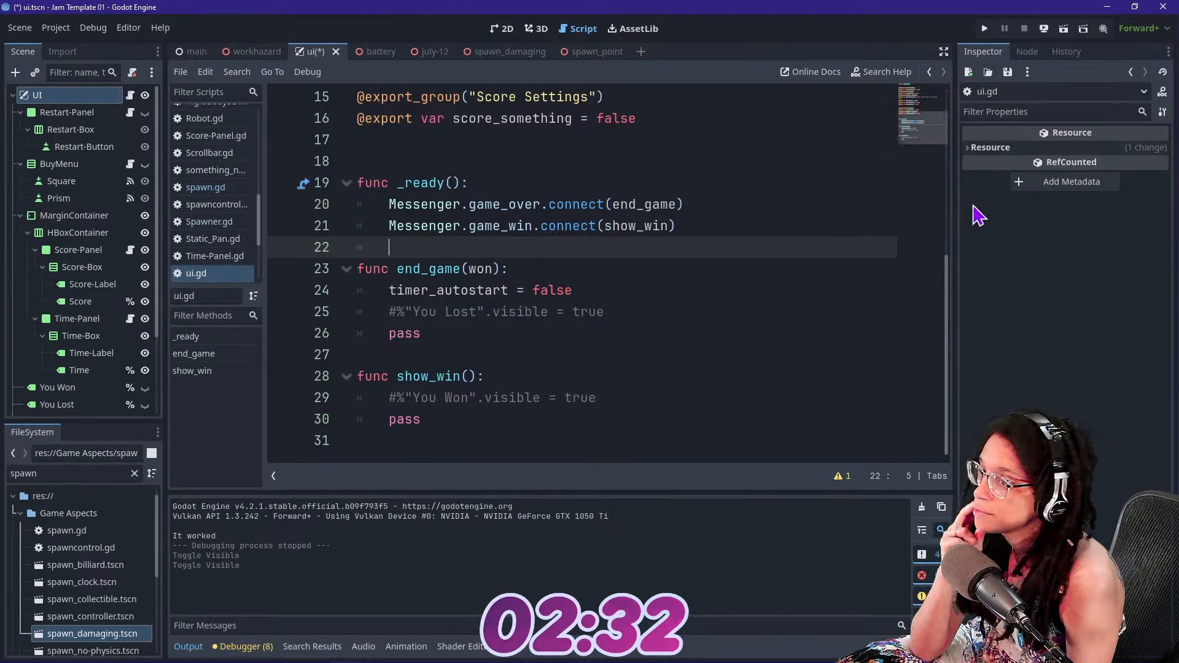
pyautogui.click(676, 228)
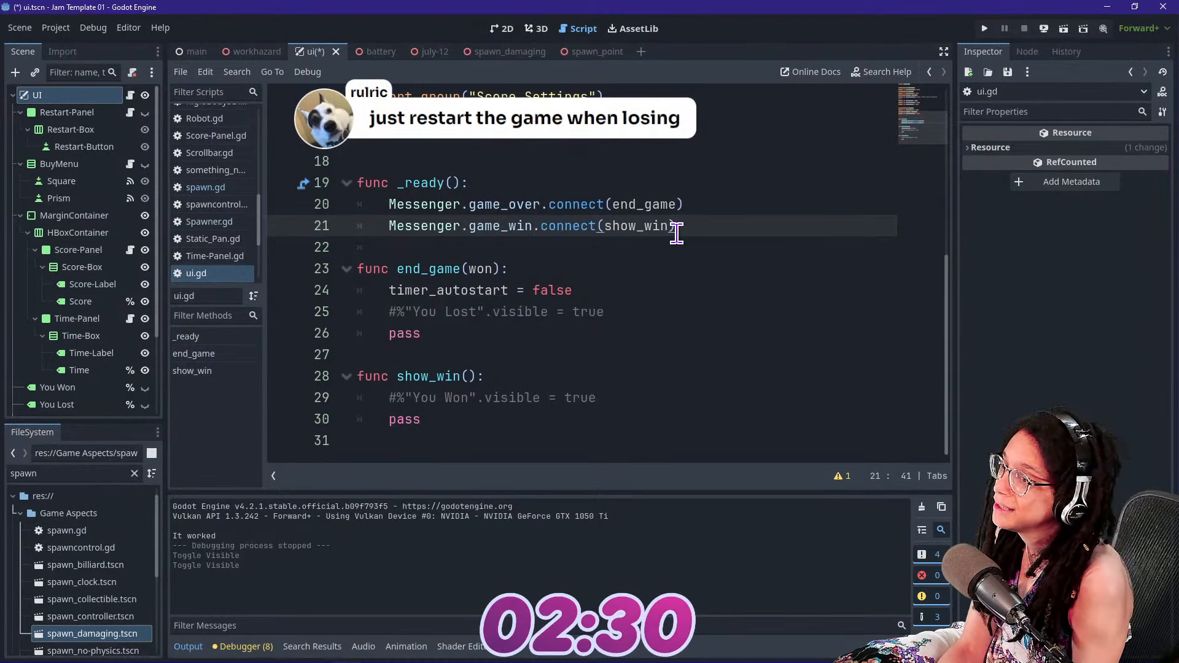
pyautogui.click(666, 204)
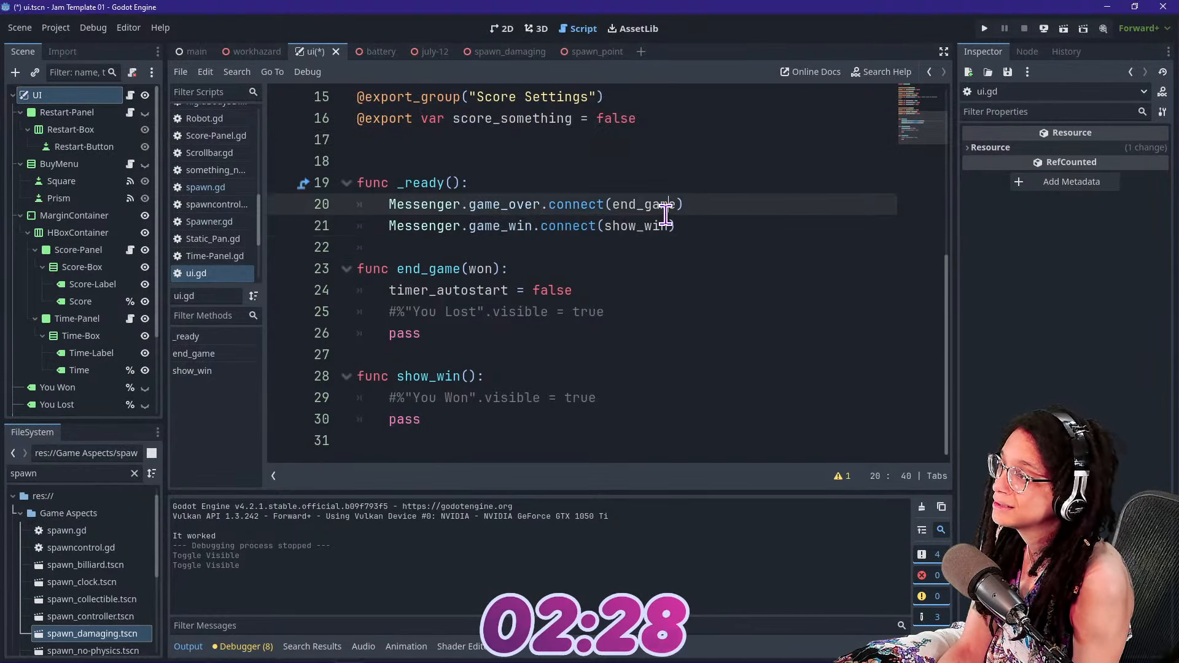
pyautogui.scroll(5, 666, 212)
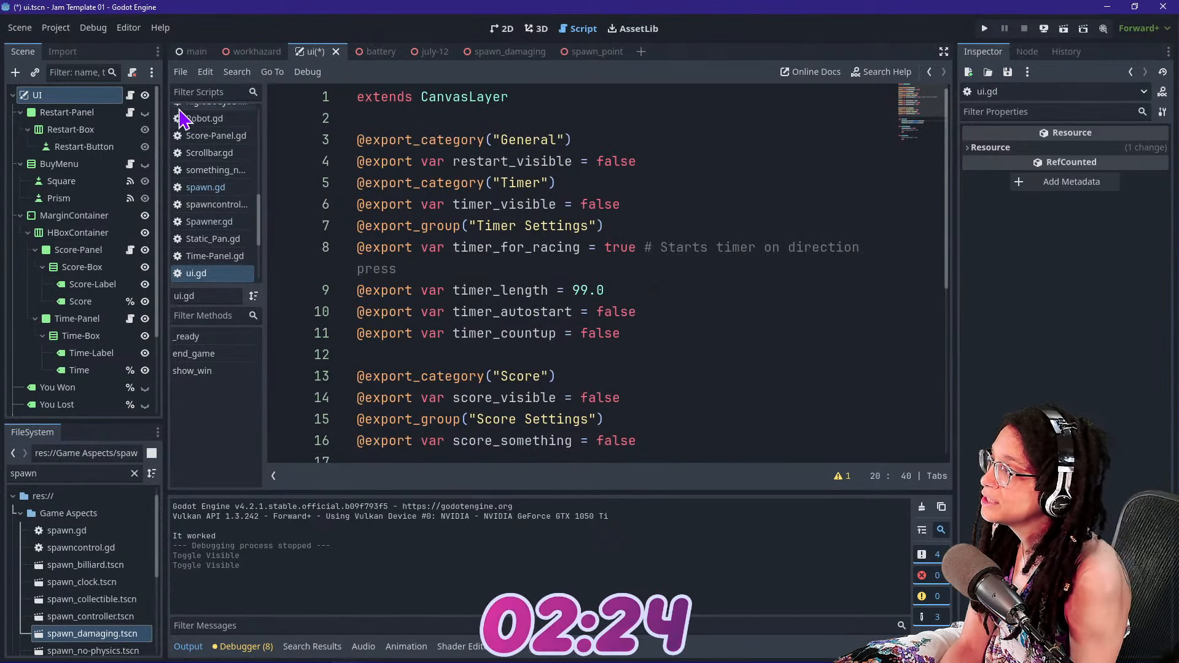
# Open the Restart-Panel script and copy the get_tree().reload_current_scene() line from its restart function
pyautogui.click(64, 113)
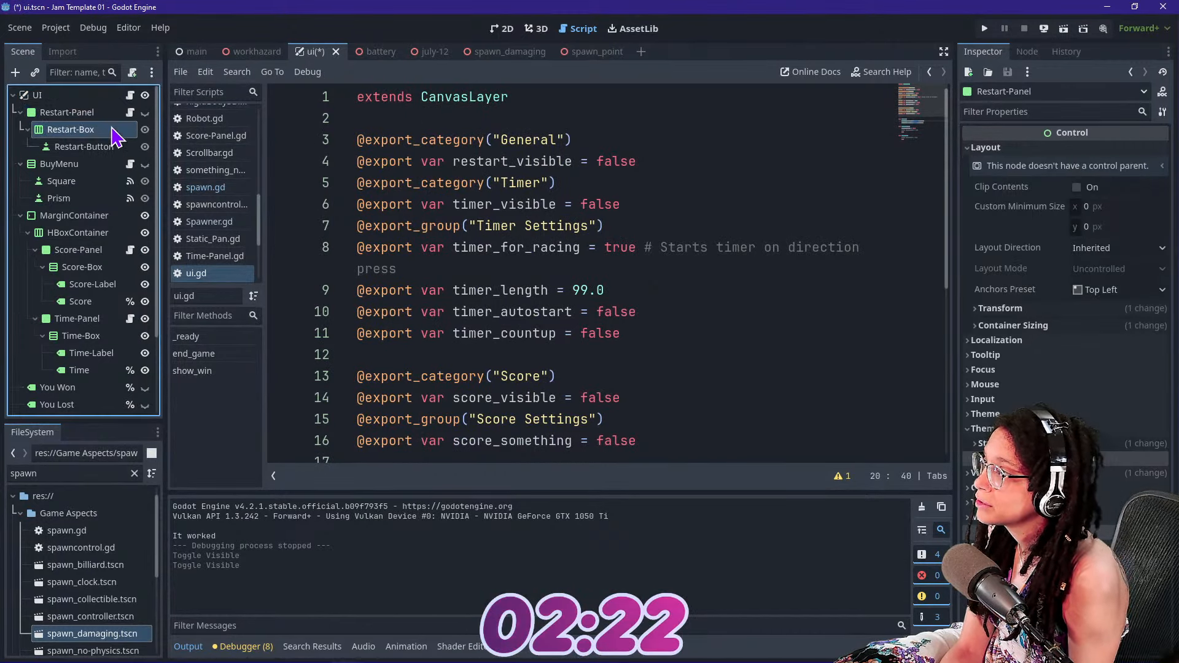
pyautogui.click(129, 112)
pyautogui.scroll(-2, 634, 260)
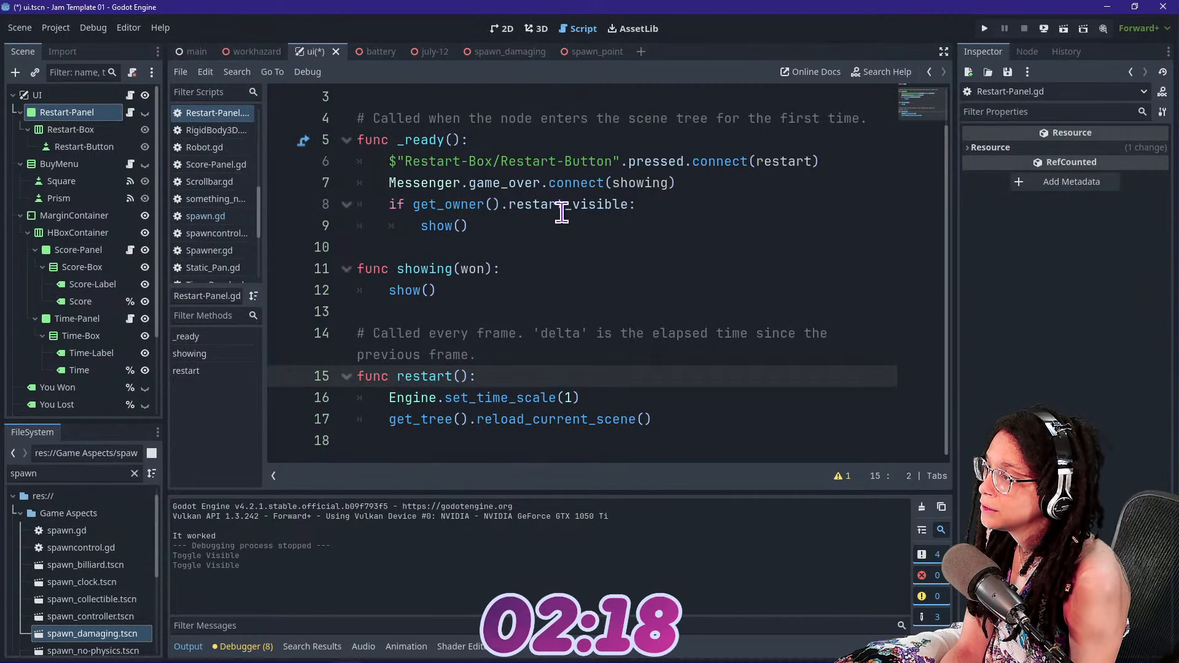
pyautogui.moveTo(702, 426); pyautogui.dragTo(397, 418)
pyautogui.moveTo(652, 420); pyautogui.dragTo(392, 415)
pyautogui.moveTo(391, 400); pyautogui.dragTo(391, 420)
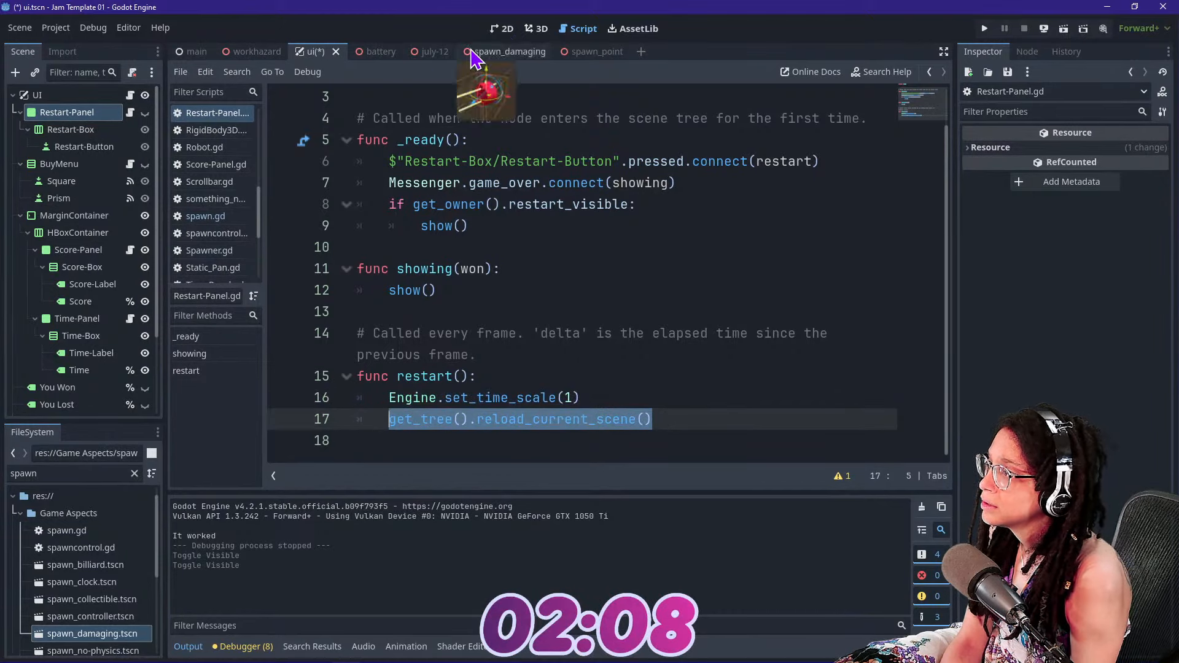
# Return to the UI root node's script and go to its end_game and show_win functions
pyautogui.scroll(1, 430, 236)
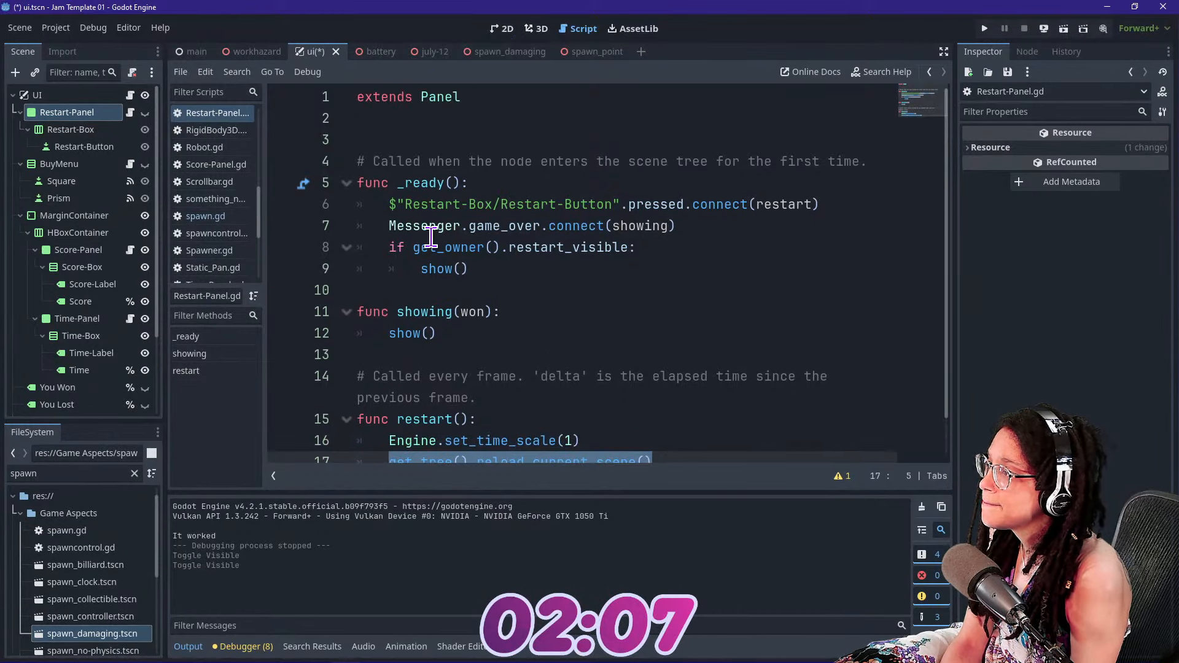
pyautogui.click(61, 97)
pyautogui.click(131, 95)
pyautogui.scroll(-5, 584, 204)
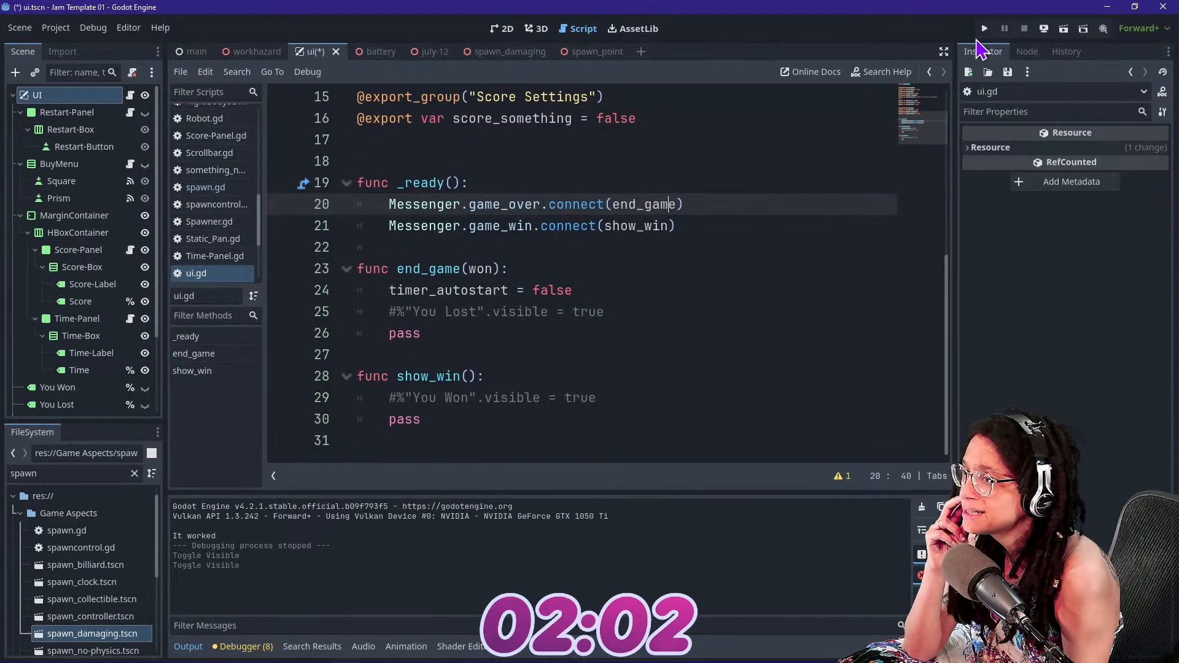
# Test-run the game twice to check the robot against the falling damaging objects, stopping it after each run
pyautogui.click(988, 28)
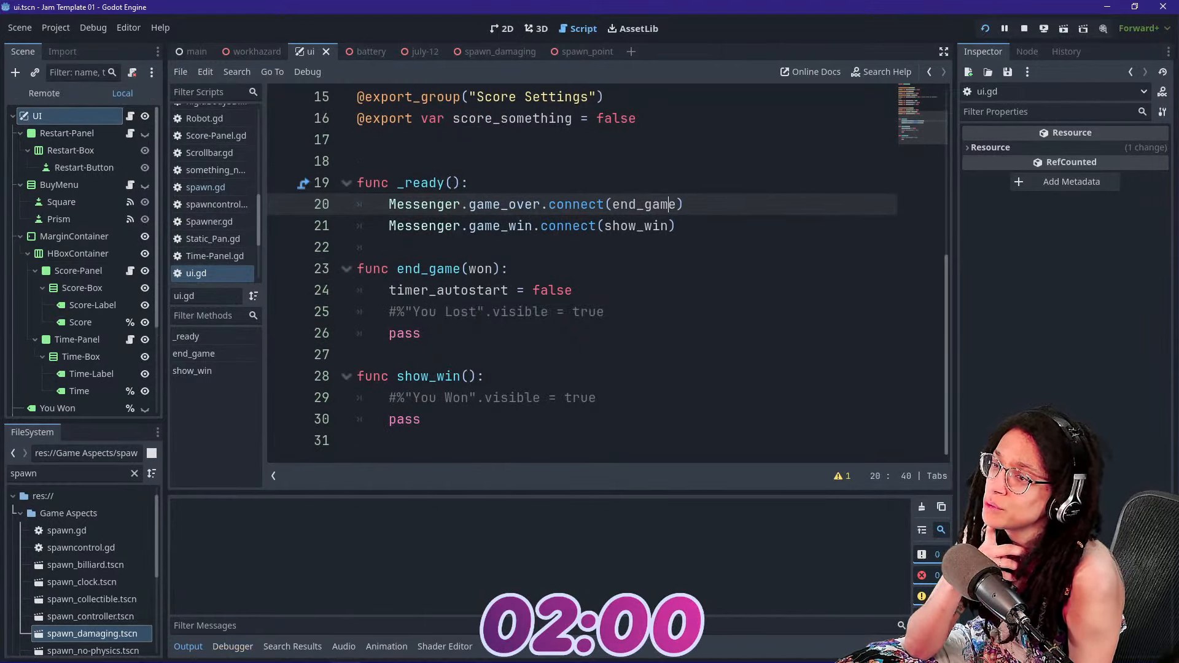
pyautogui.press('super')
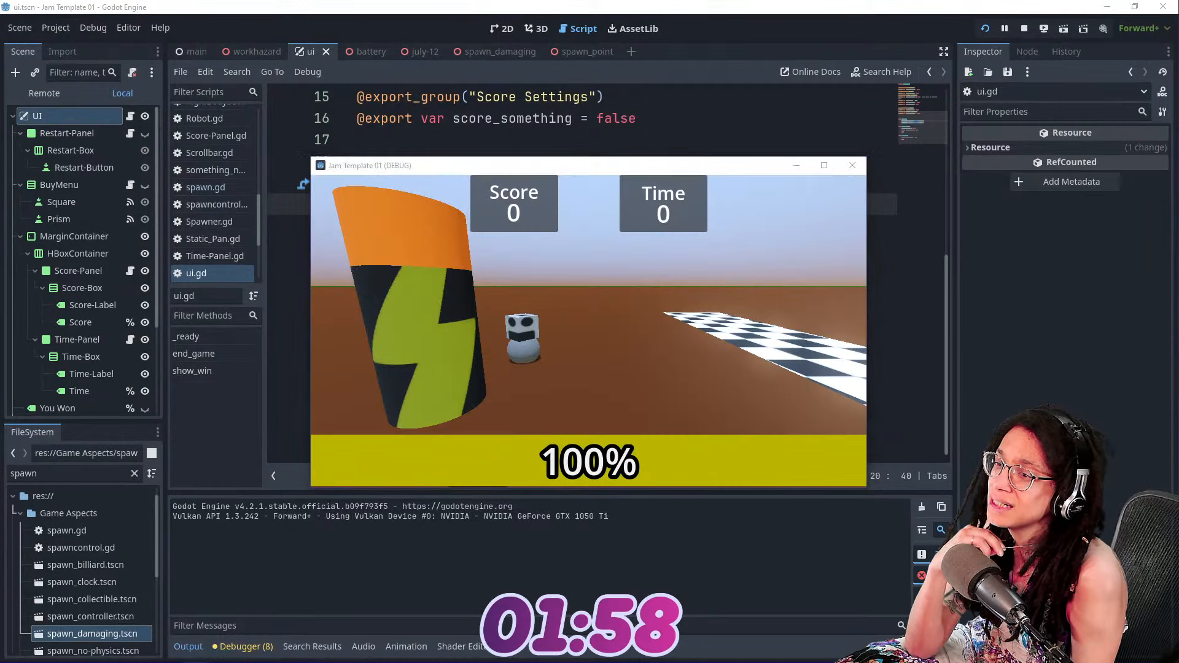
pyautogui.click(381, 337)
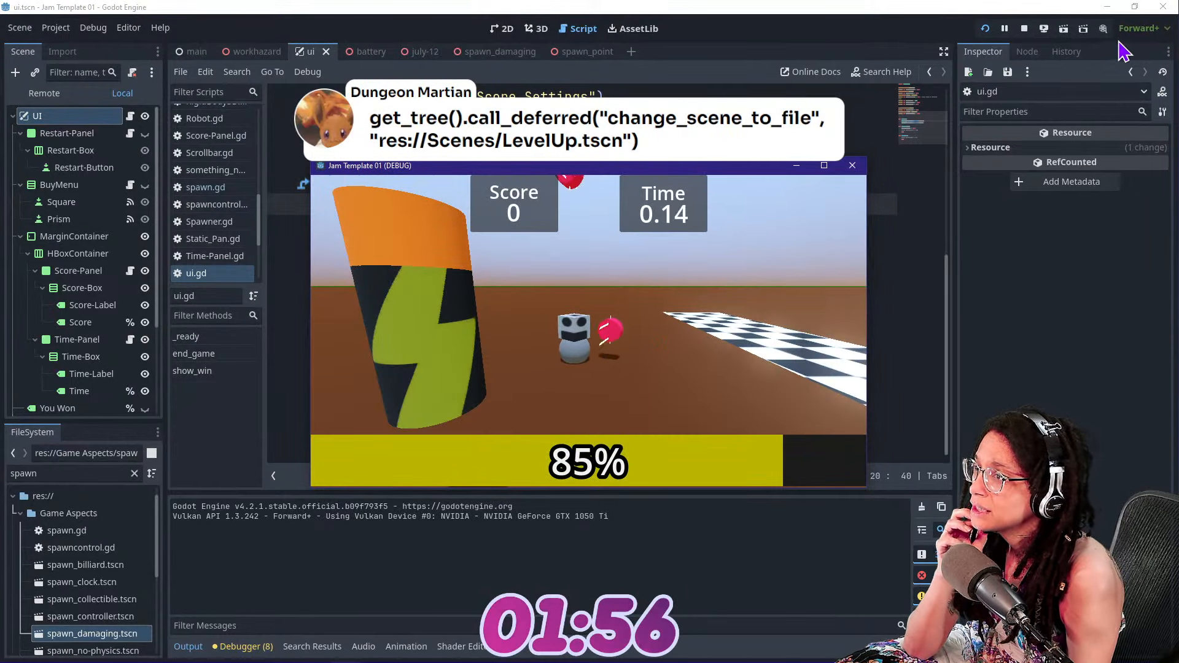
pyautogui.click(1023, 29)
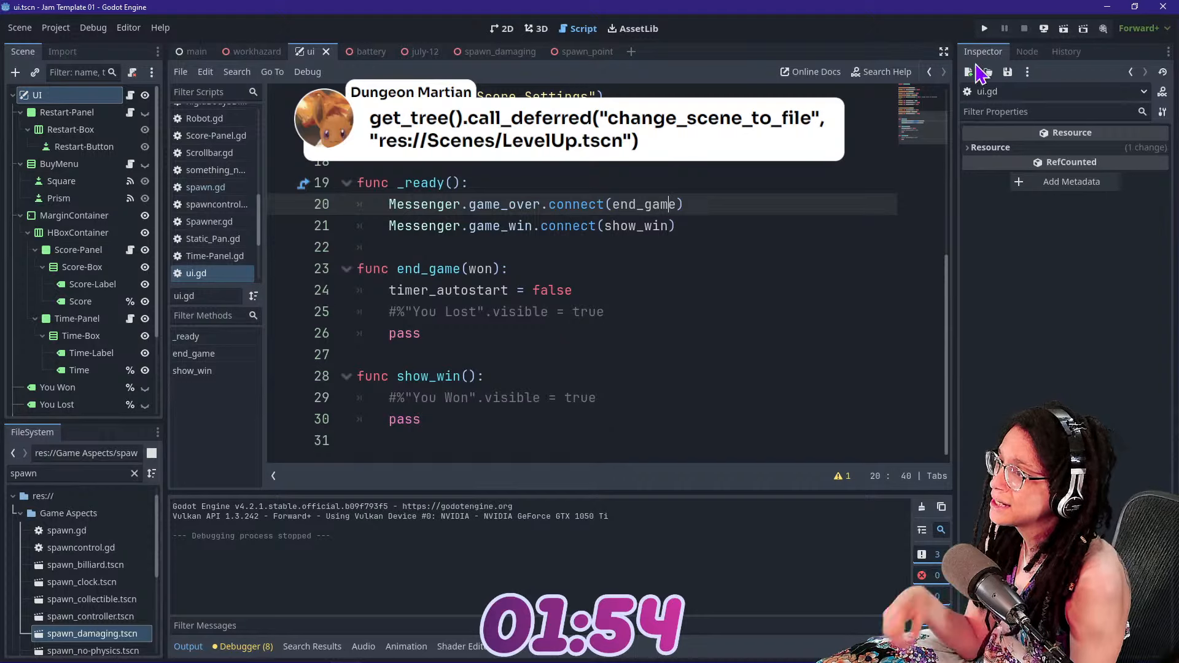
pyautogui.click(986, 29)
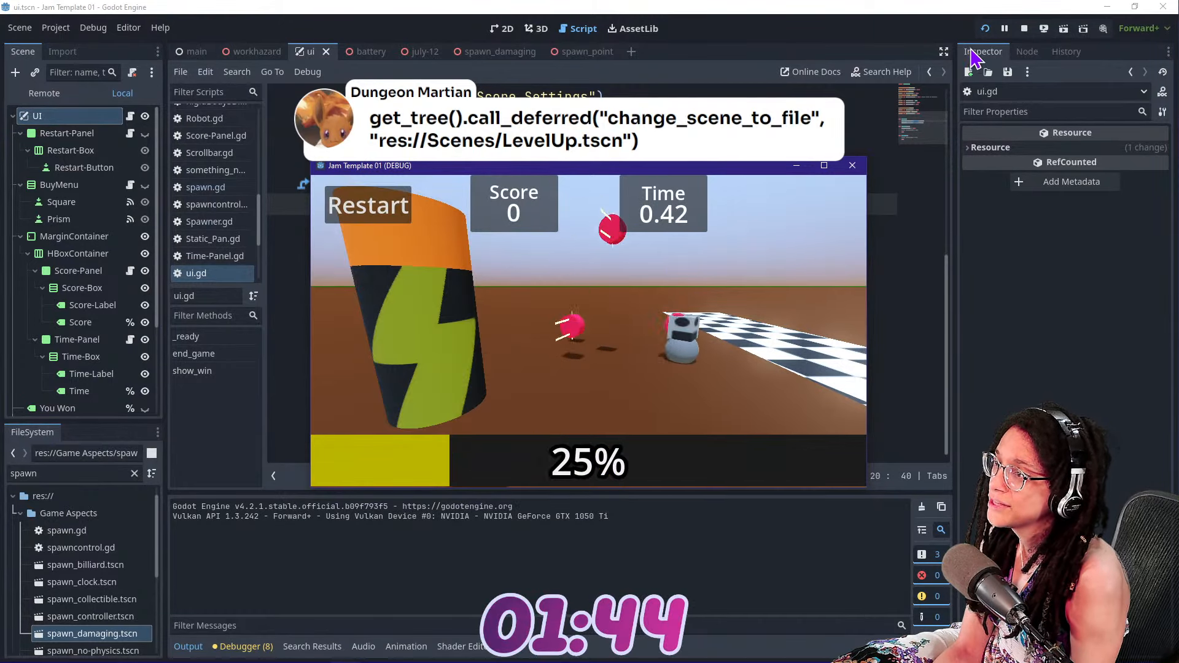
pyautogui.click(1024, 37)
pyautogui.click(1024, 28)
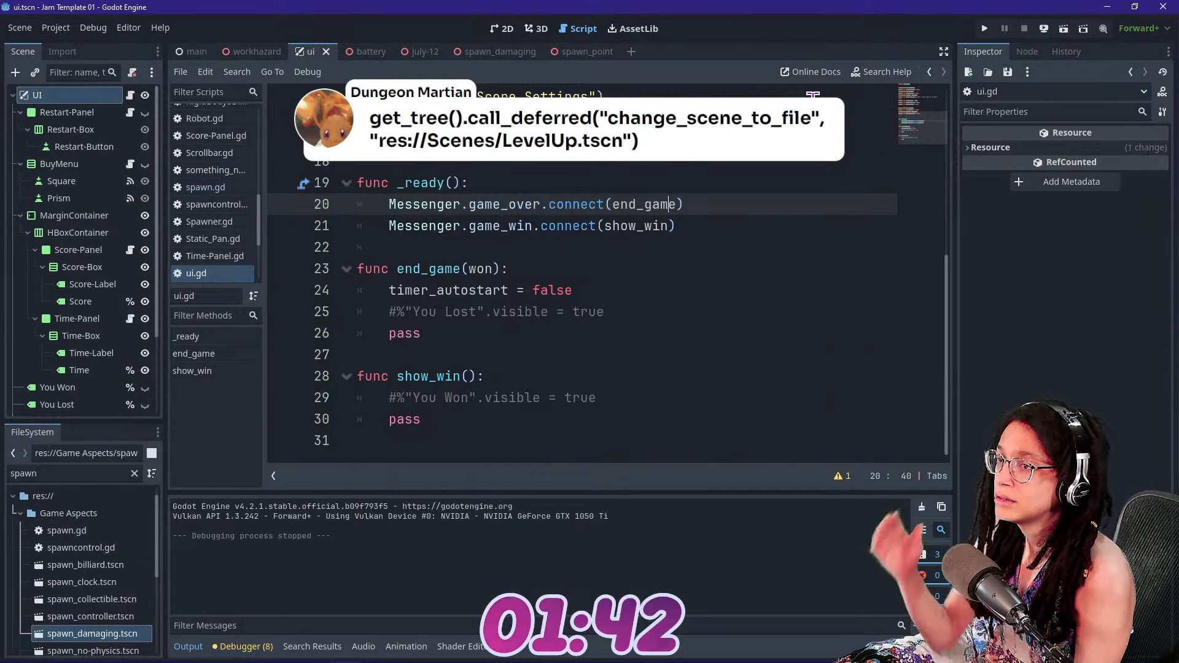
pyautogui.click(804, 139)
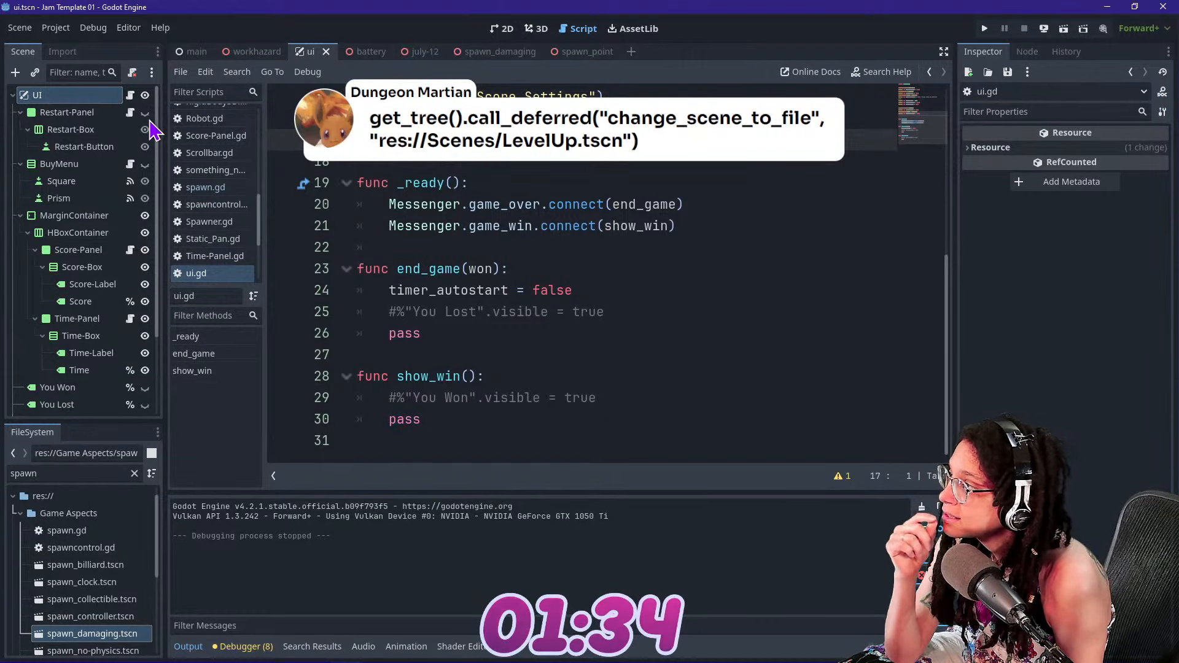
# Examine the value emitted with game_over in the spawn_damaging scene's spawn.gd script, and glance at the spawn_point scene's Spawner.gd
pyautogui.click(530, 54)
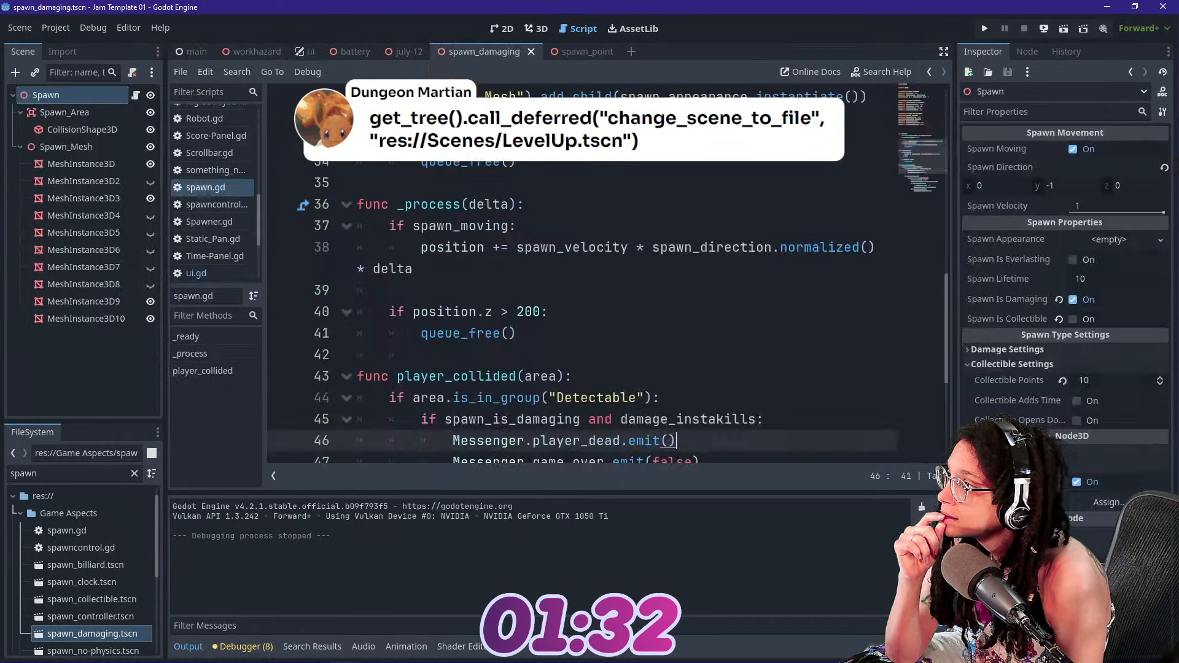
pyautogui.scroll(-9, 455, 236)
pyautogui.click(454, 231)
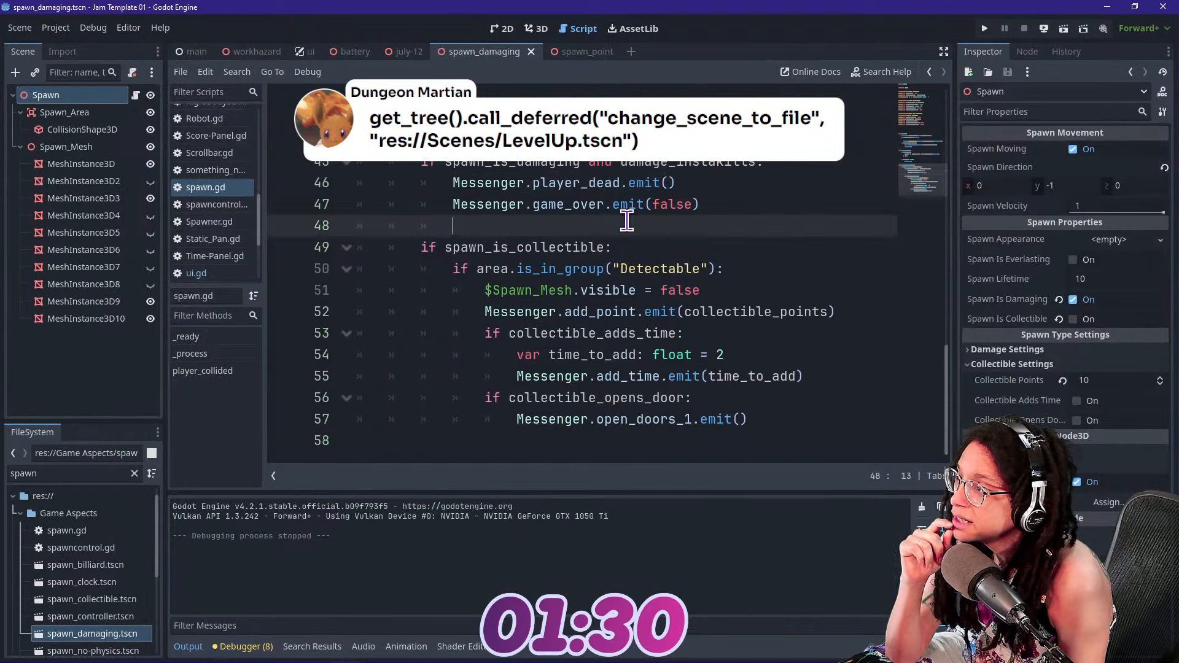
pyautogui.click(562, 204)
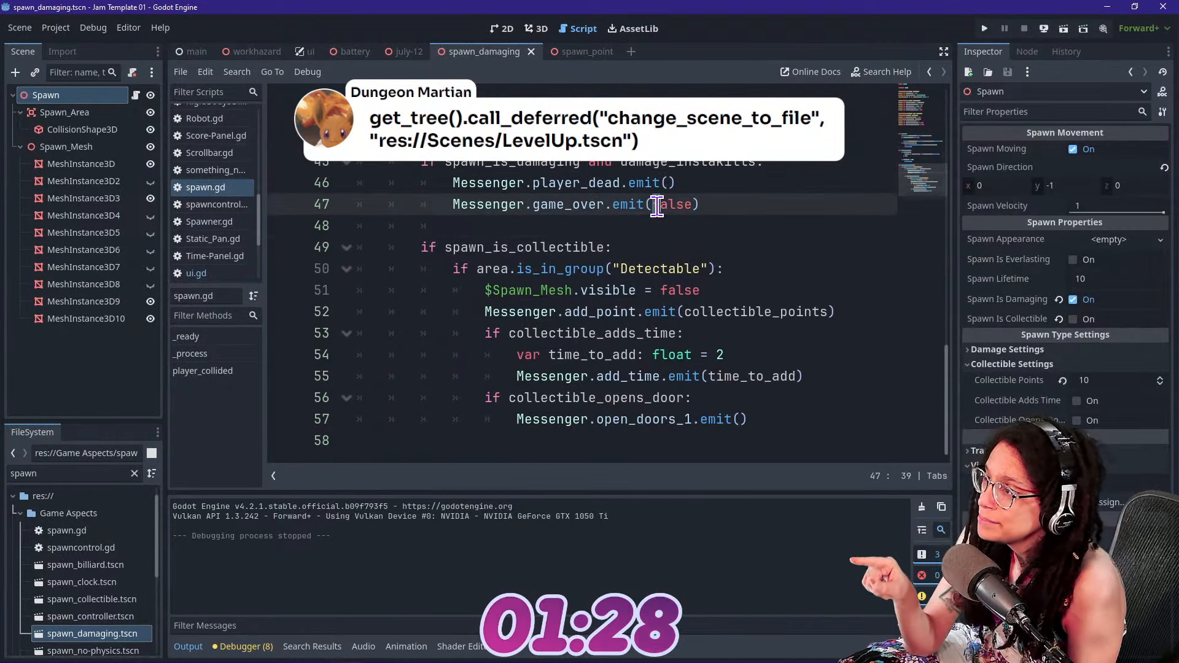
pyautogui.moveTo(654, 205); pyautogui.dragTo(675, 203)
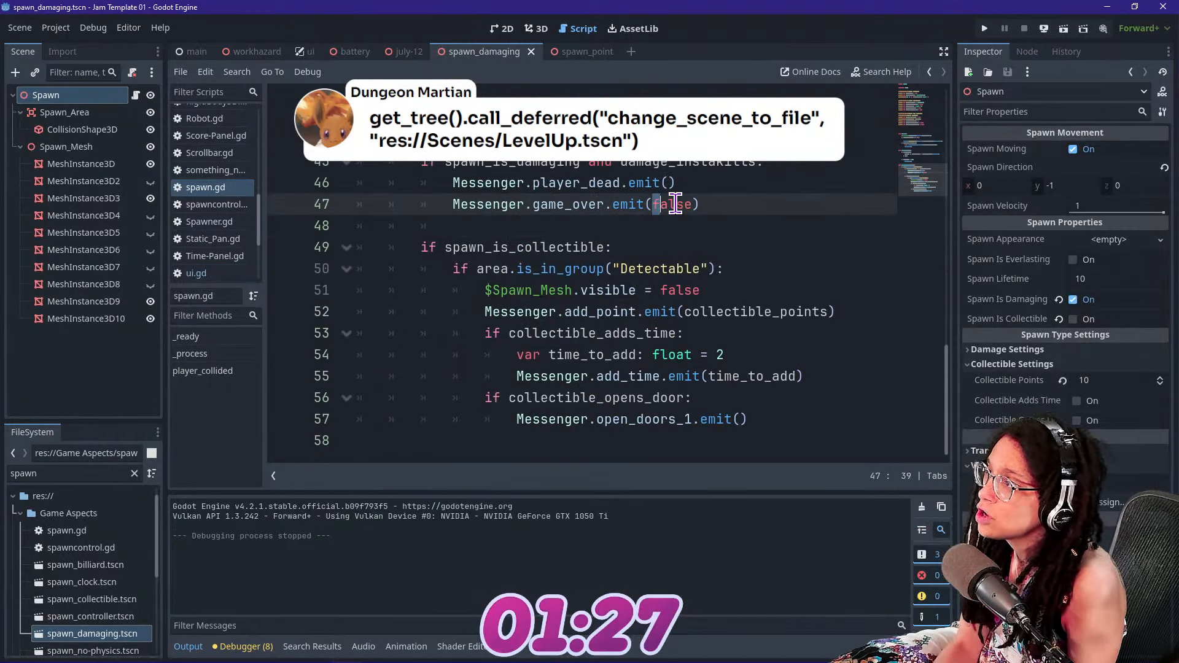
pyautogui.click(568, 54)
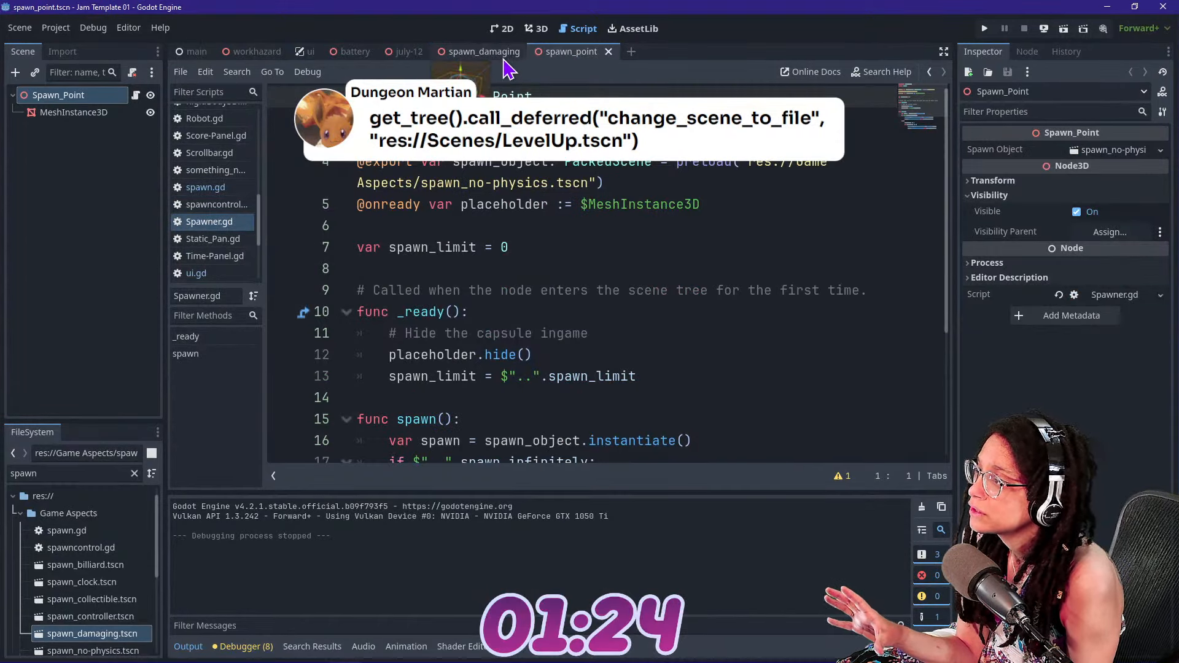
pyautogui.click(474, 54)
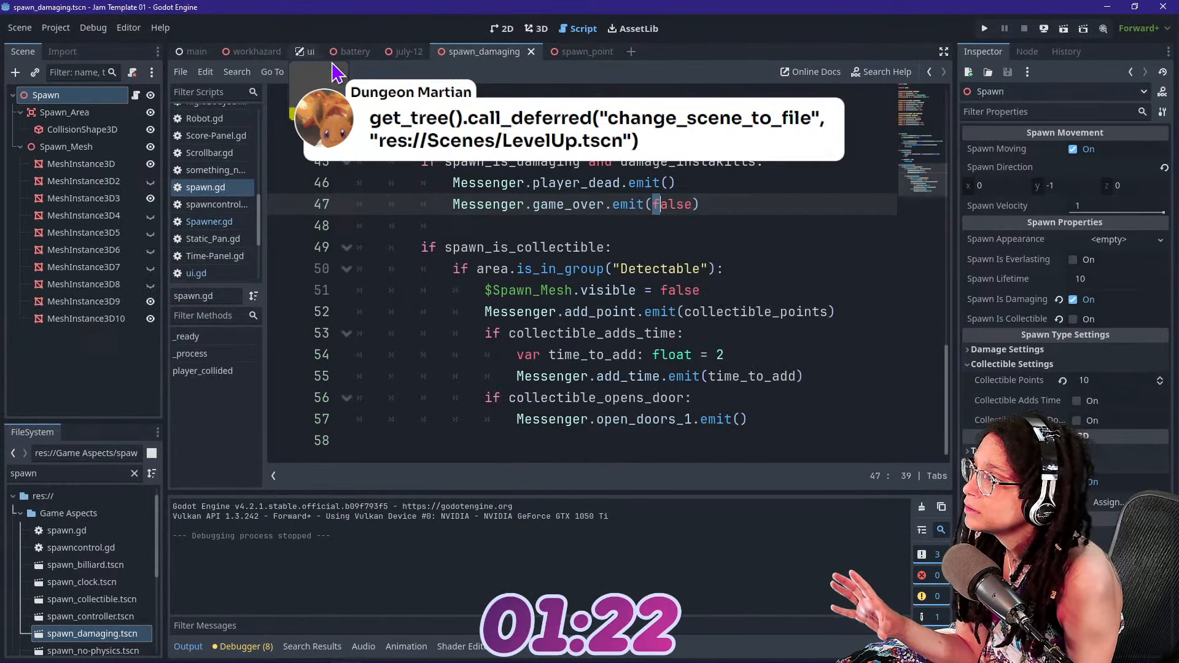
# Reopen ui.gd from the ui scene and review the end_game function and its won parameter
pyautogui.click(301, 52)
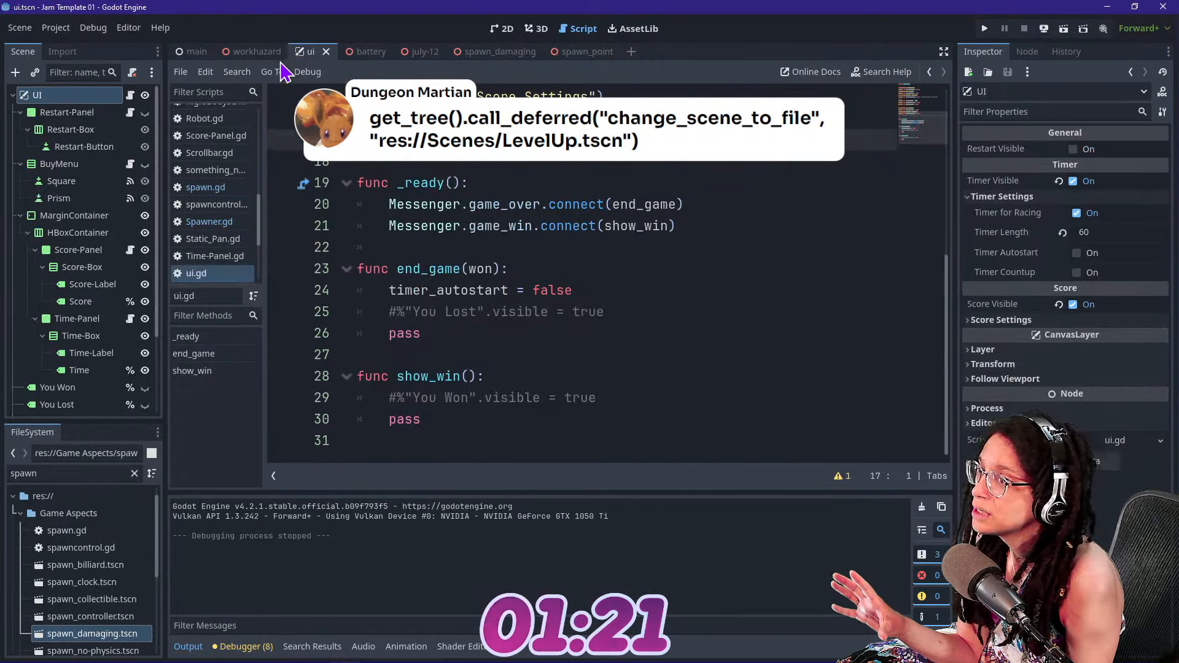
pyautogui.click(130, 96)
pyautogui.click(477, 265)
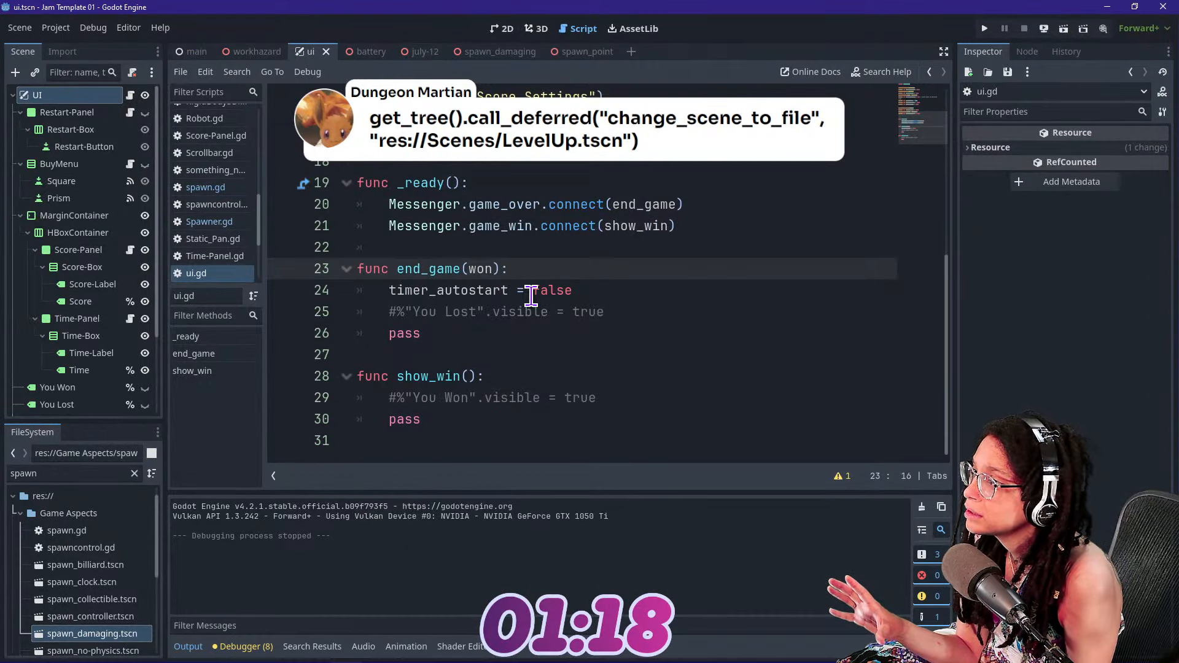
pyautogui.scroll(1, 531, 296)
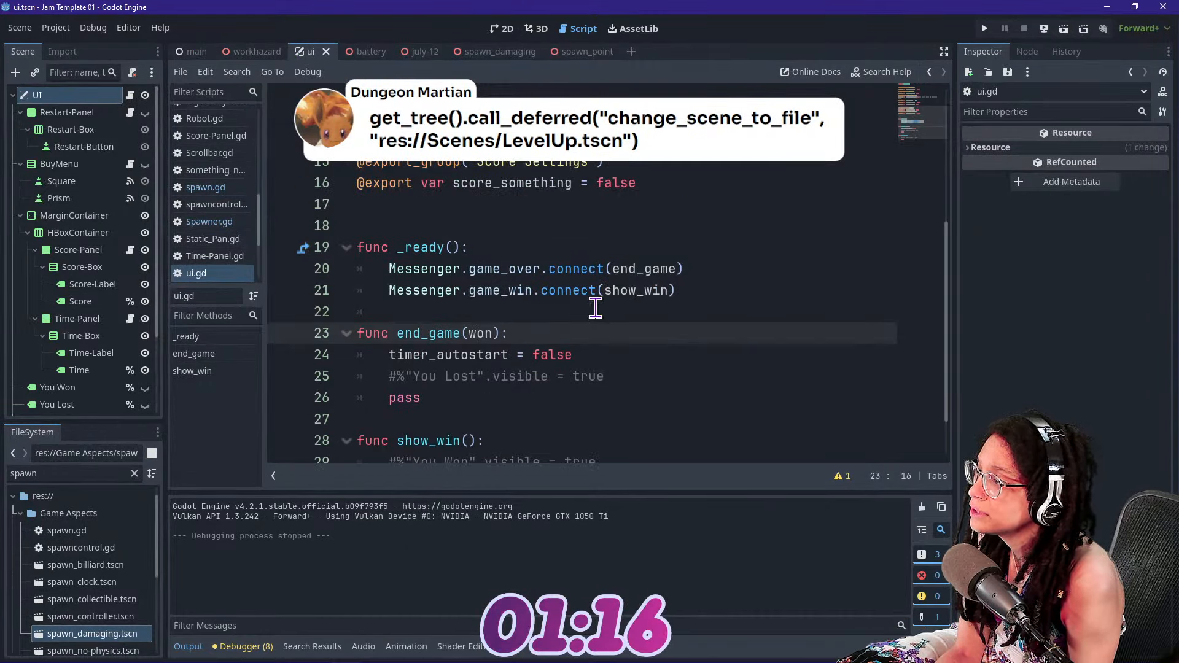
pyautogui.scroll(-1, 595, 307)
pyautogui.click(485, 289)
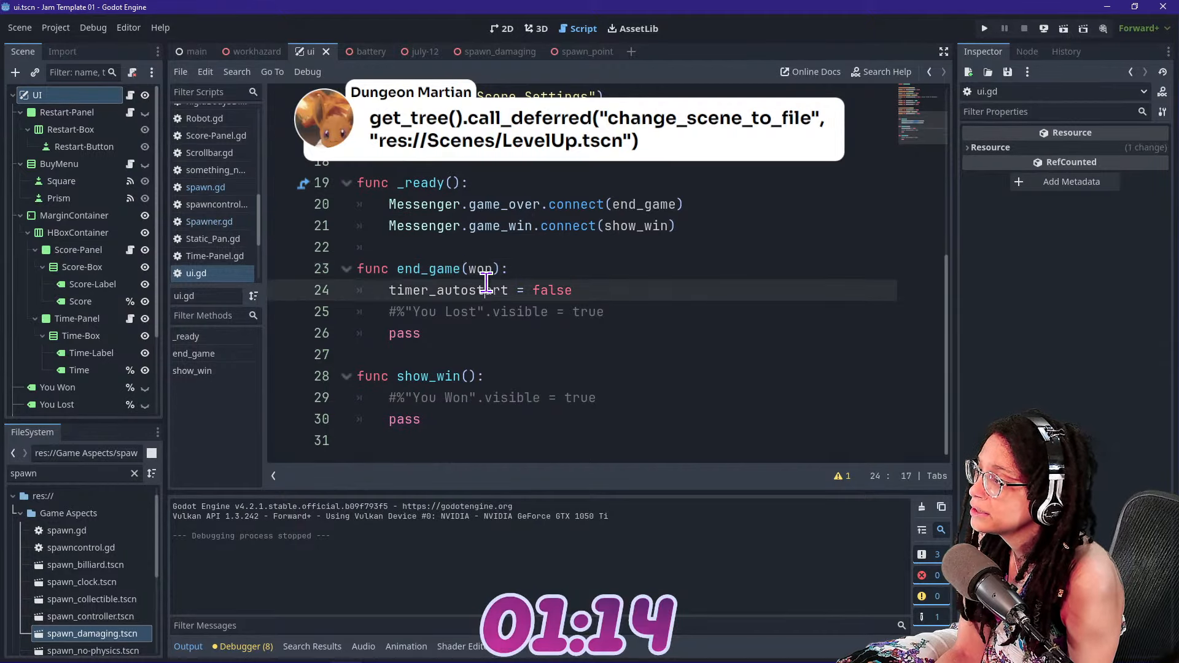
# Replace pass in end_game with an "if !won:" block calling get_tree().reload_current_scene(), and test-run the game
pyautogui.click(614, 314)
pyautogui.click(603, 335)
pyautogui.press('BackSpace')
pyautogui.press('BackSpace')
pyautogui.press('BackSpace')
pyautogui.press('BackSpace')
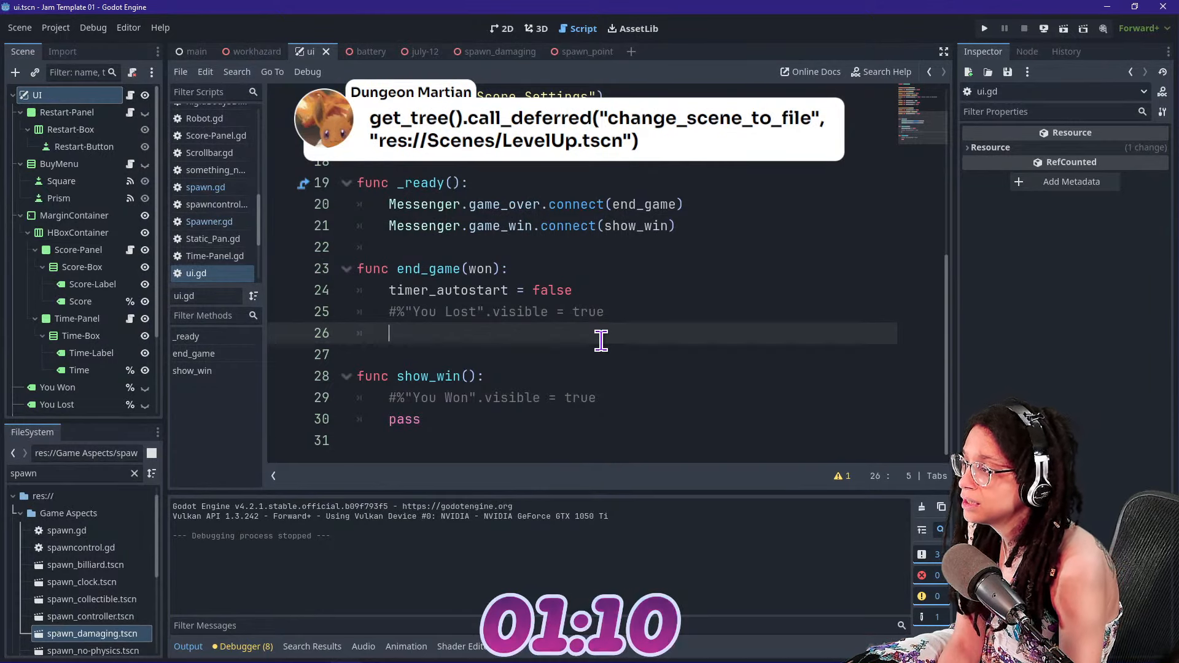
pyautogui.write('if !')
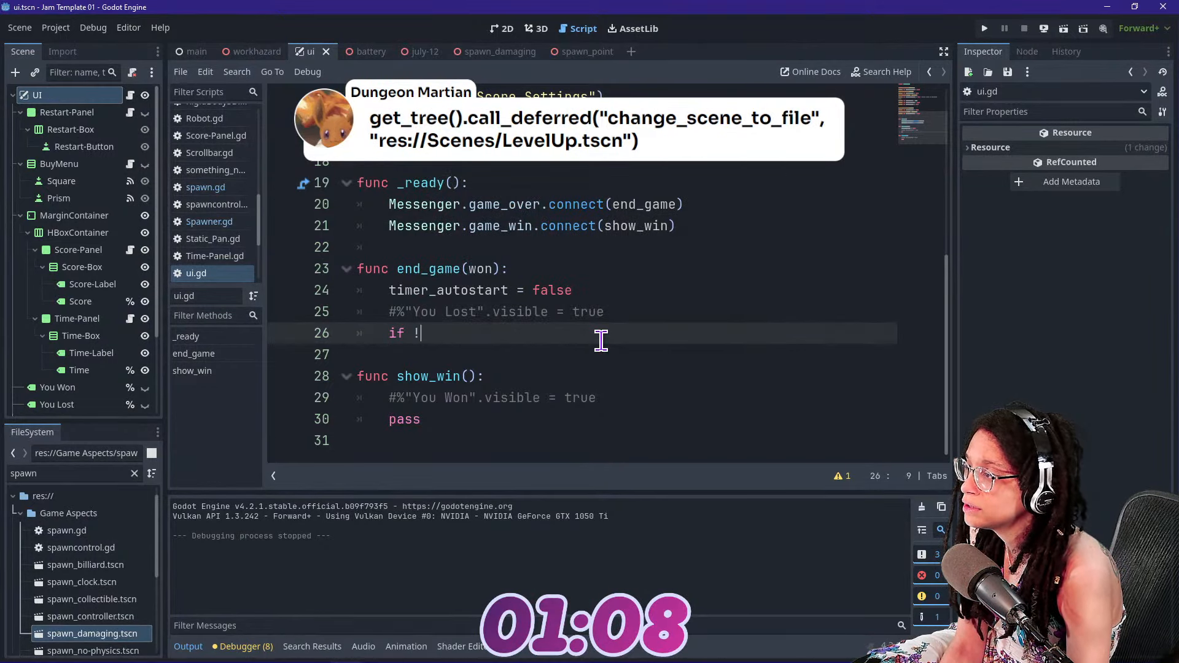
pyautogui.write('won:')
pyautogui.press('Return')
pyautogui.write('get_tree().reload_current_scene()')
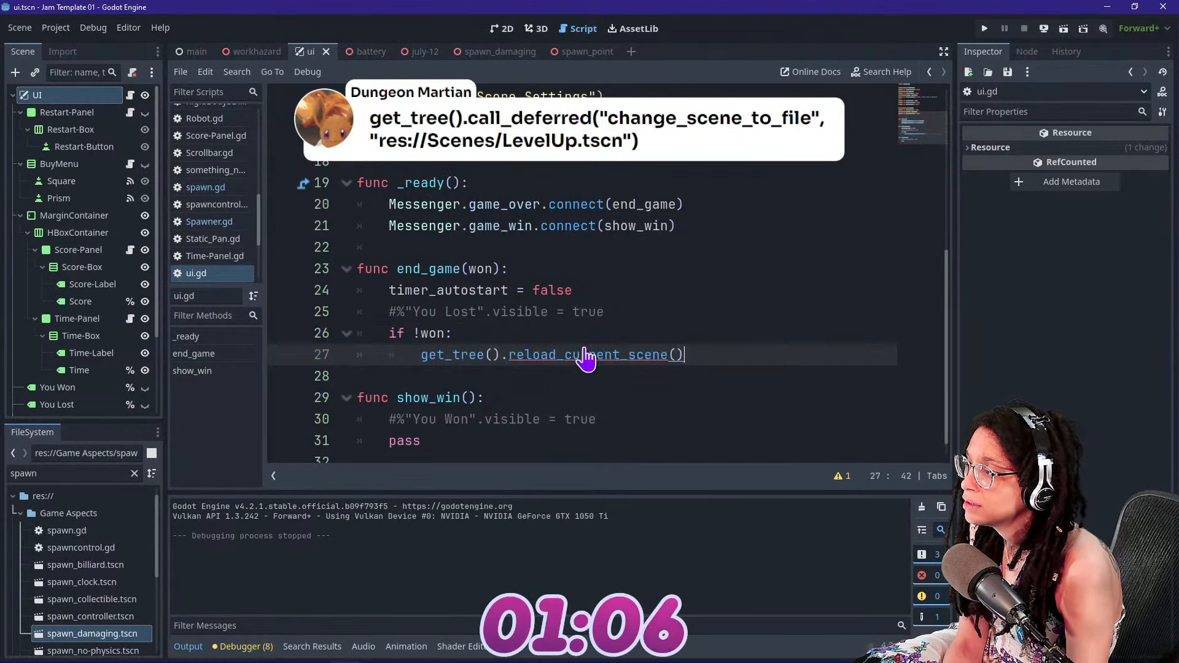
pyautogui.press('F5')
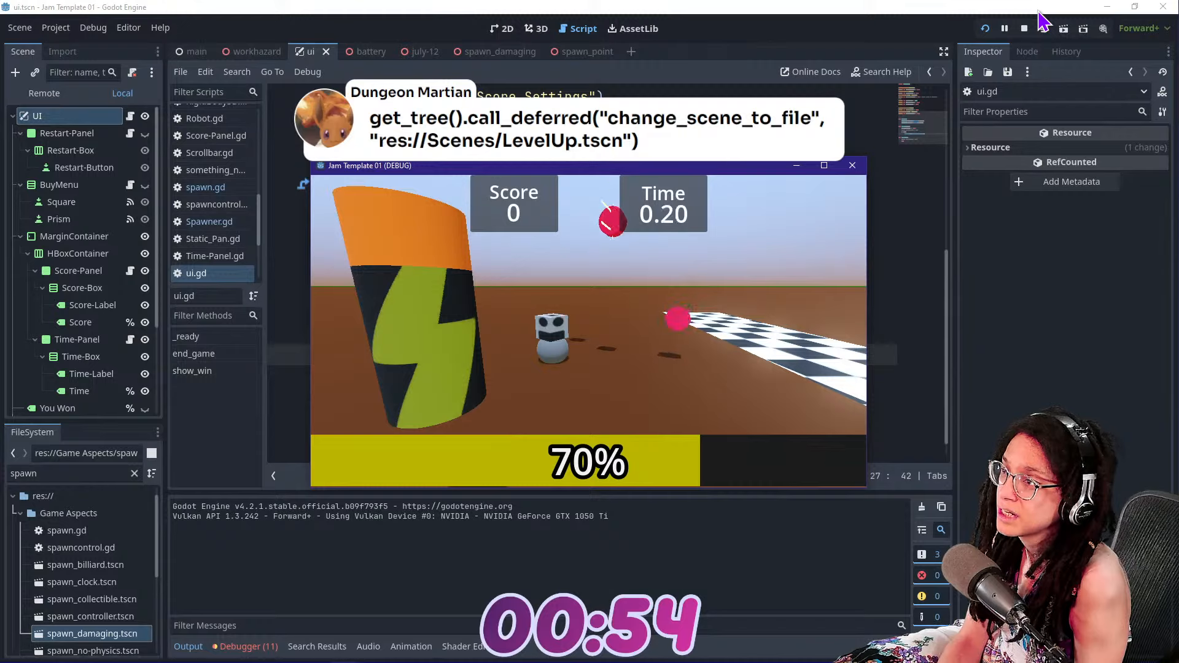
# Stop the test run and open the project's export settings for the Web preset, glancing at its resource settings
pyautogui.click(1023, 28)
pyautogui.click(55, 27)
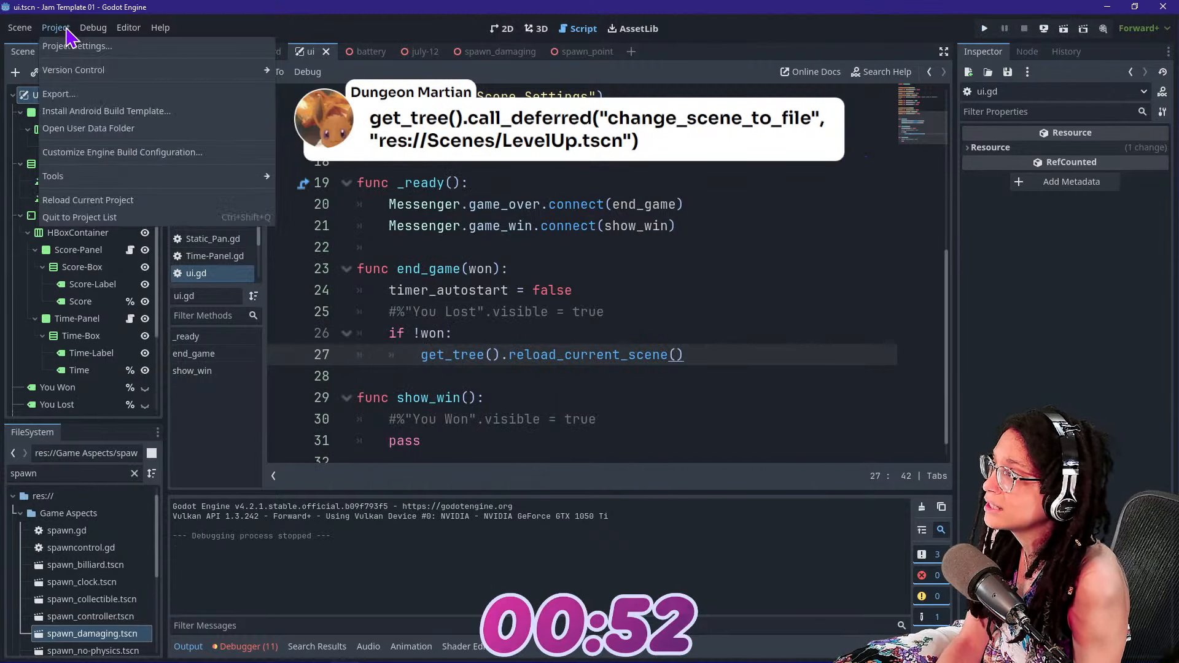
pyautogui.click(97, 97)
pyautogui.click(452, 163)
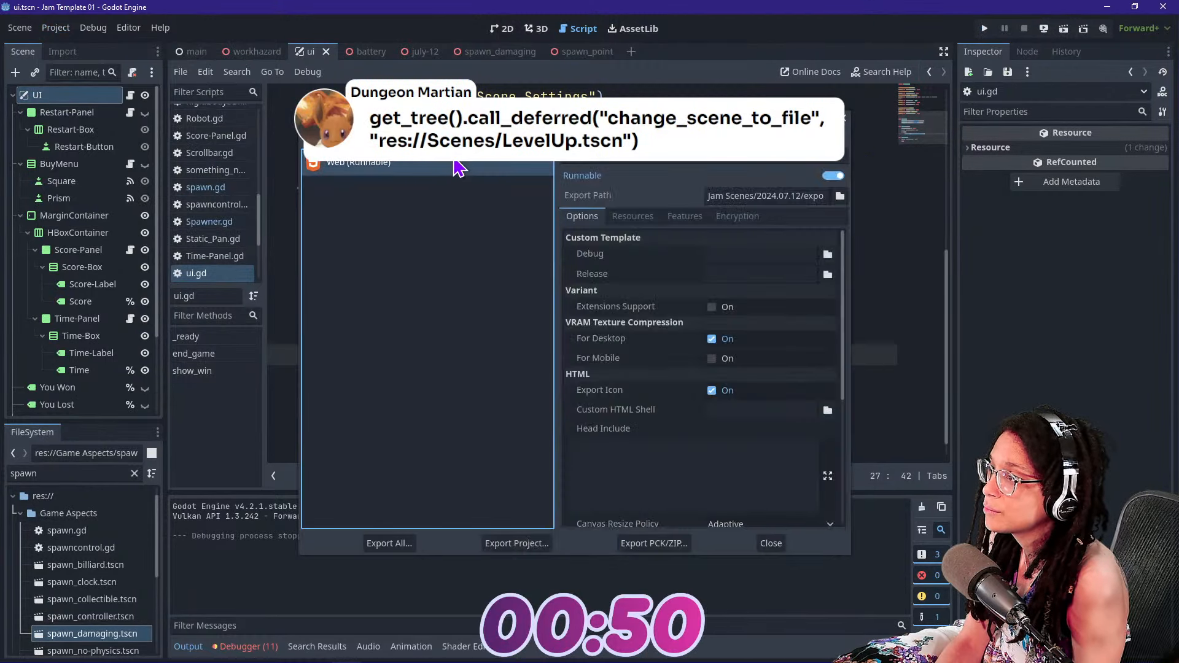
pyautogui.click(648, 221)
pyautogui.click(574, 216)
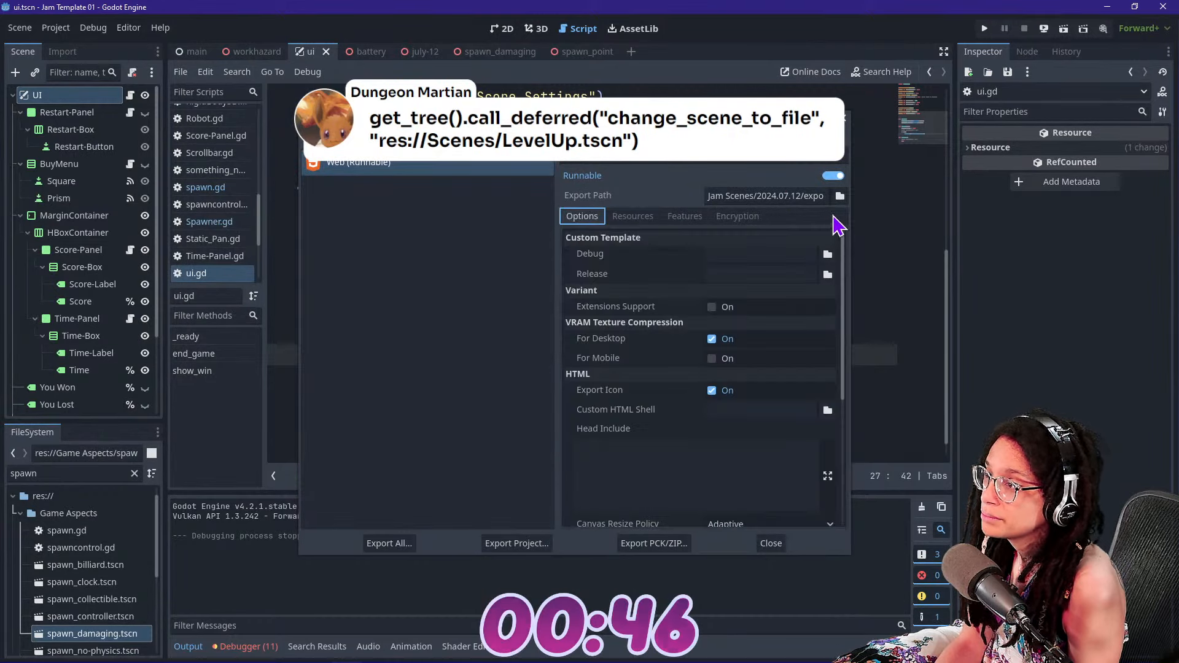
# Create a folder named export inside the battery scene folder and set the Web preset's export path to index.html in it
pyautogui.click(839, 195)
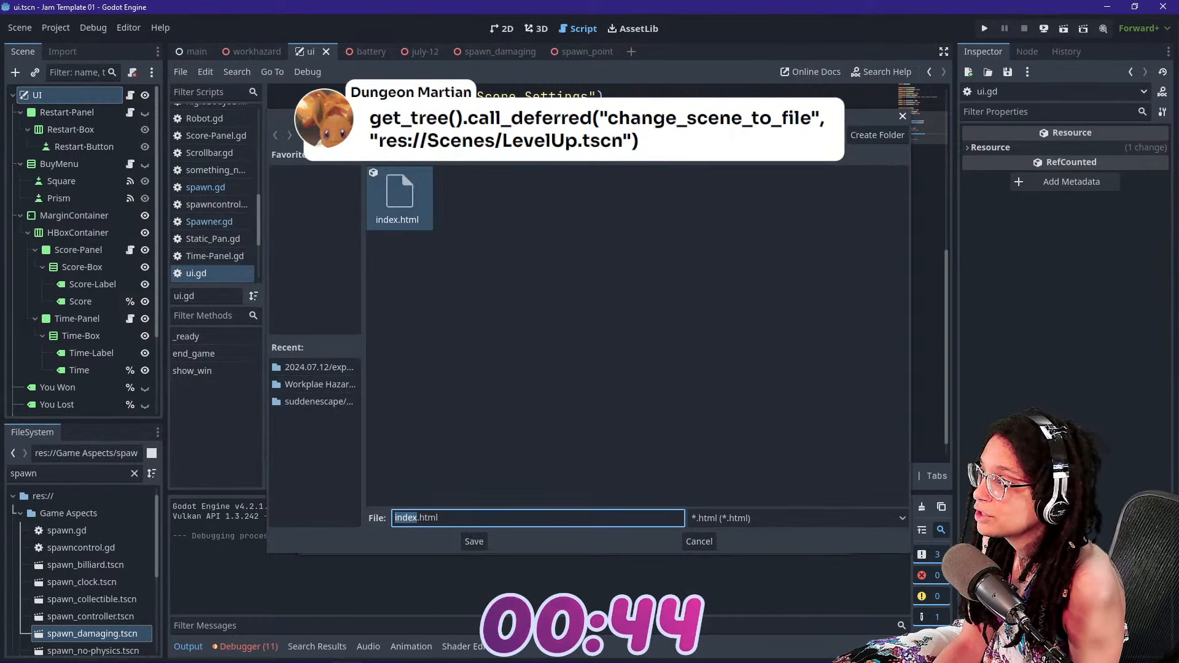
pyautogui.click(305, 136)
pyautogui.click(305, 135)
pyautogui.doubleClick(452, 194)
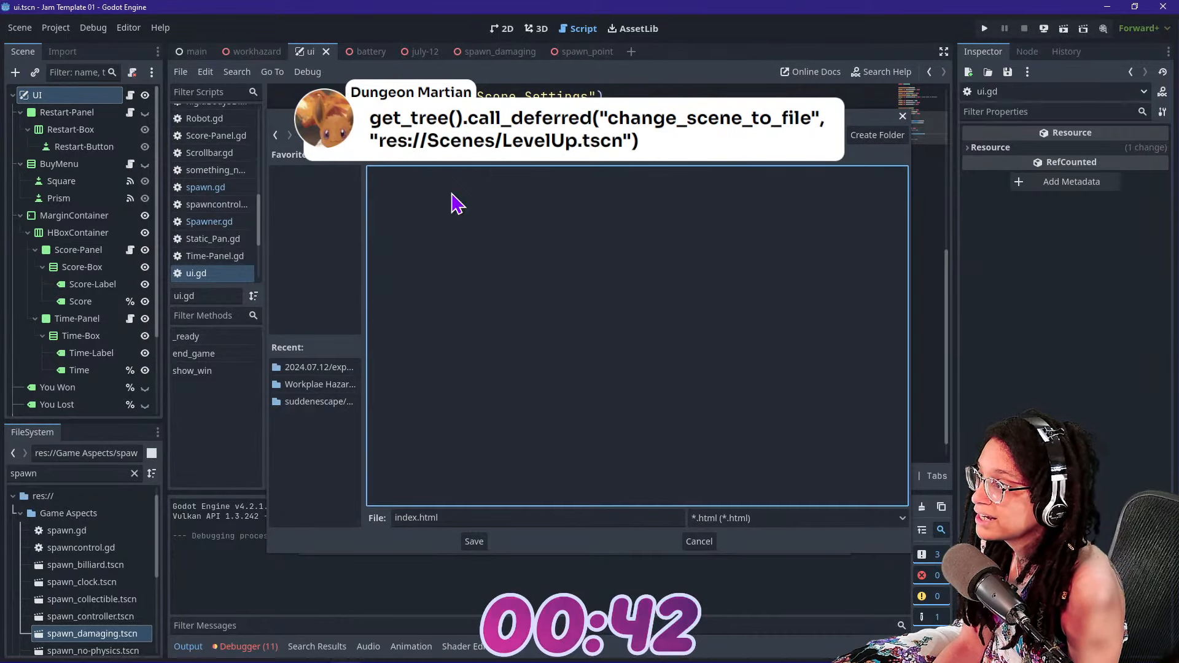
pyautogui.click(877, 136)
pyautogui.write('ex[pr')
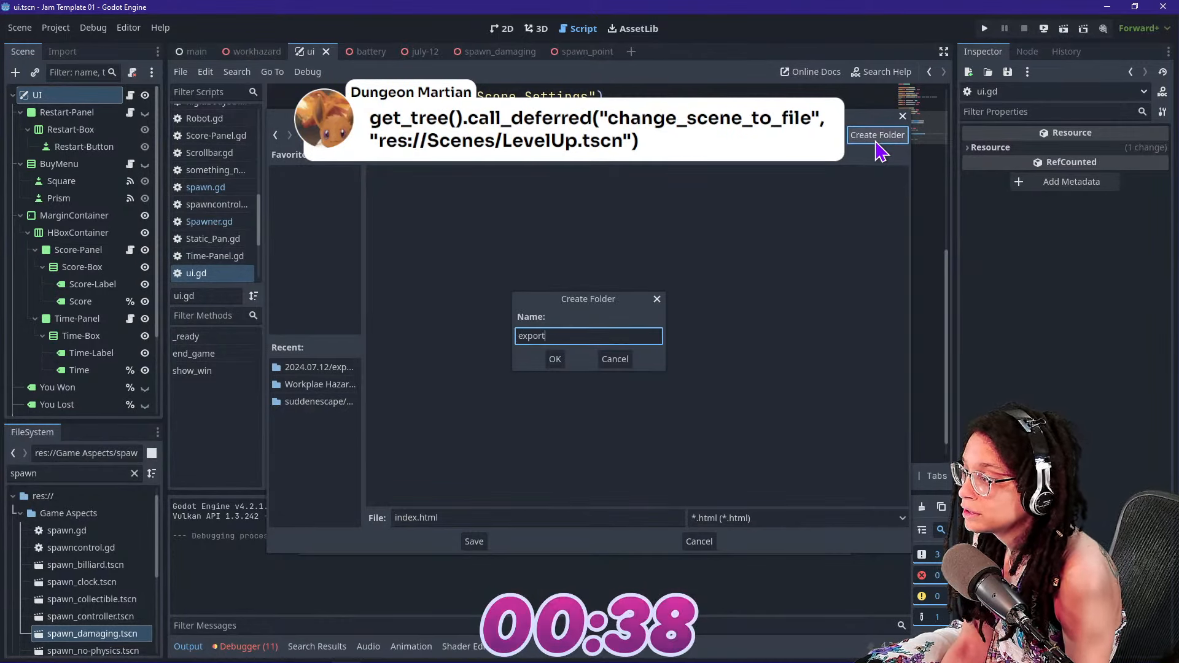
pyautogui.press('Return')
pyautogui.click(474, 542)
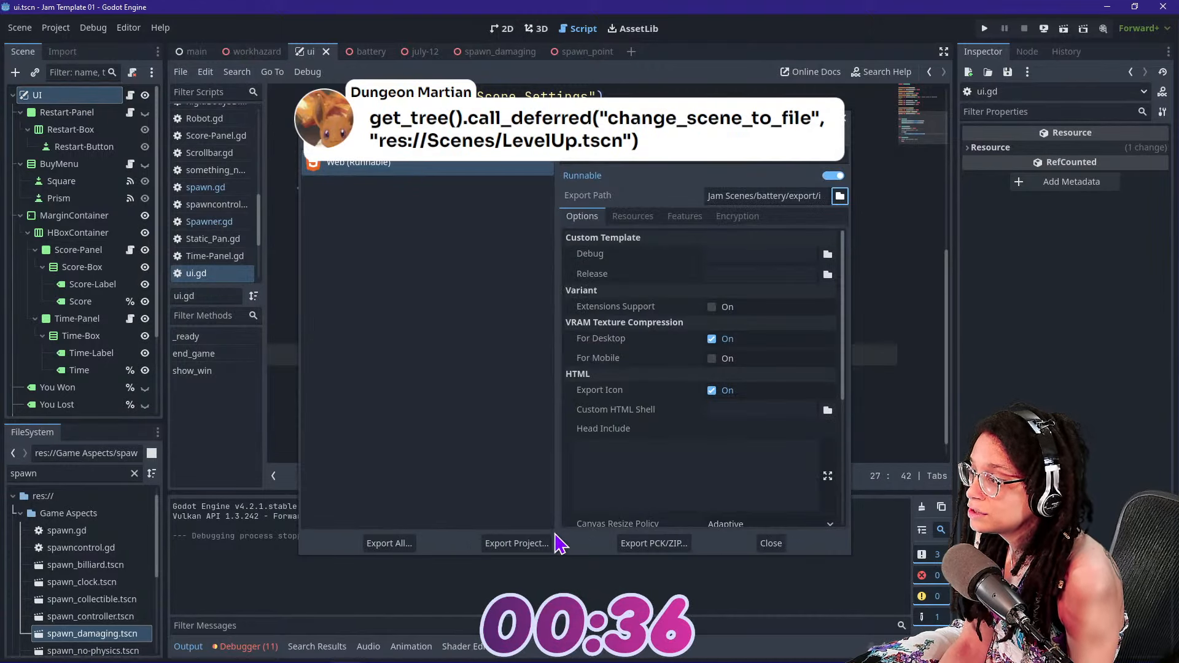
# Export the project for web as index.html in battery/export with Export With Debug turned off
pyautogui.click(513, 544)
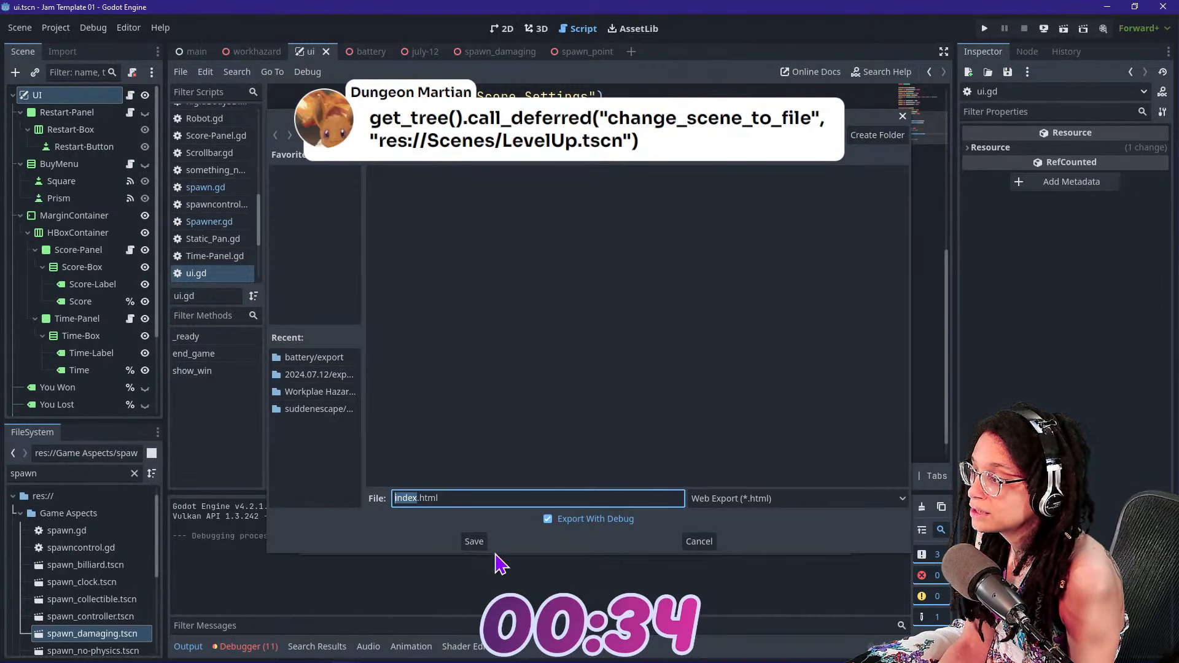
pyautogui.click(556, 520)
pyautogui.click(474, 542)
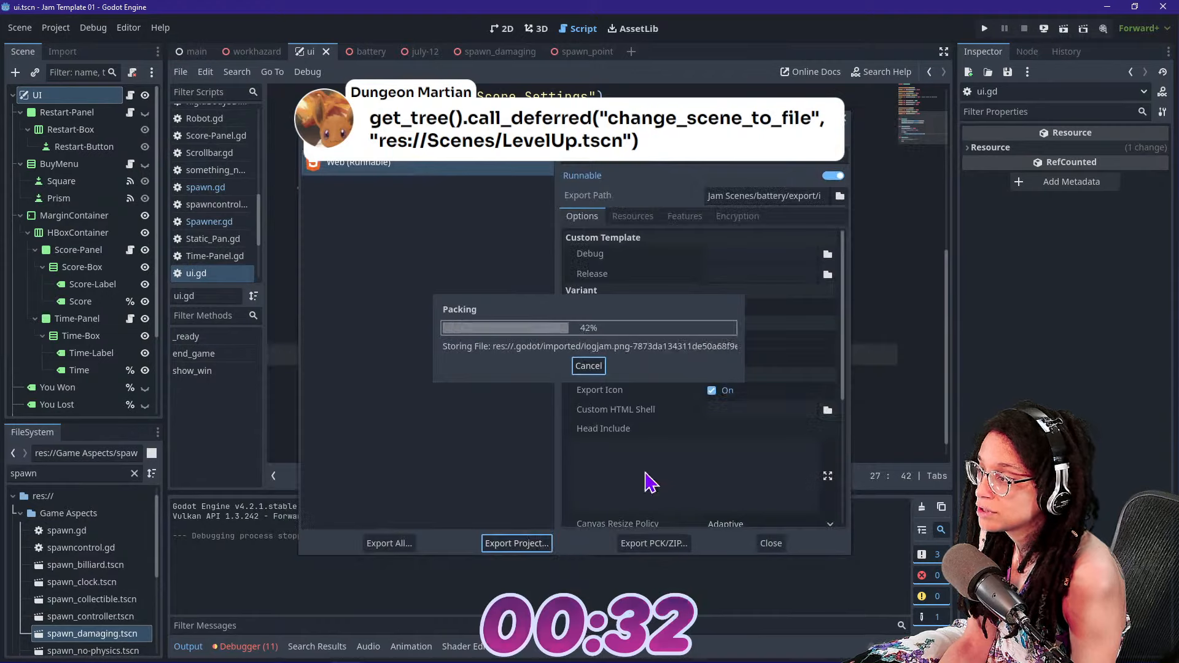
pyautogui.click(627, 218)
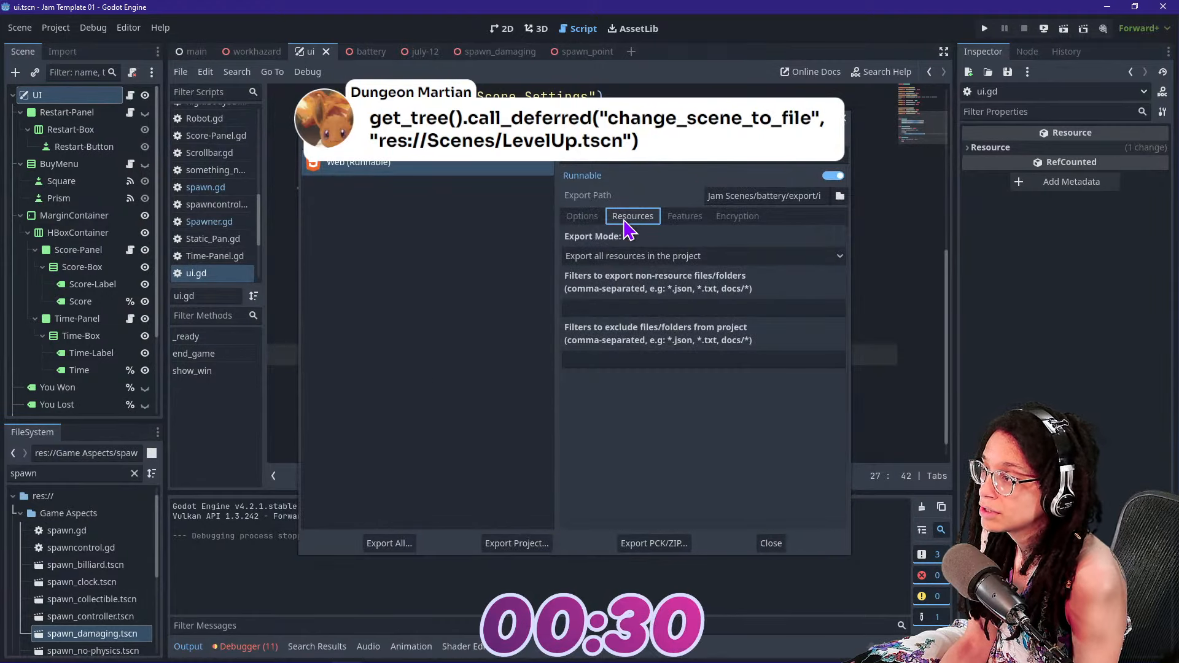
# Switch to the browser window with itch.io and bring up the edit page of the Game in 1 Hour Entry (WIP) project
pyautogui.hotkey('alt', 'Tab')
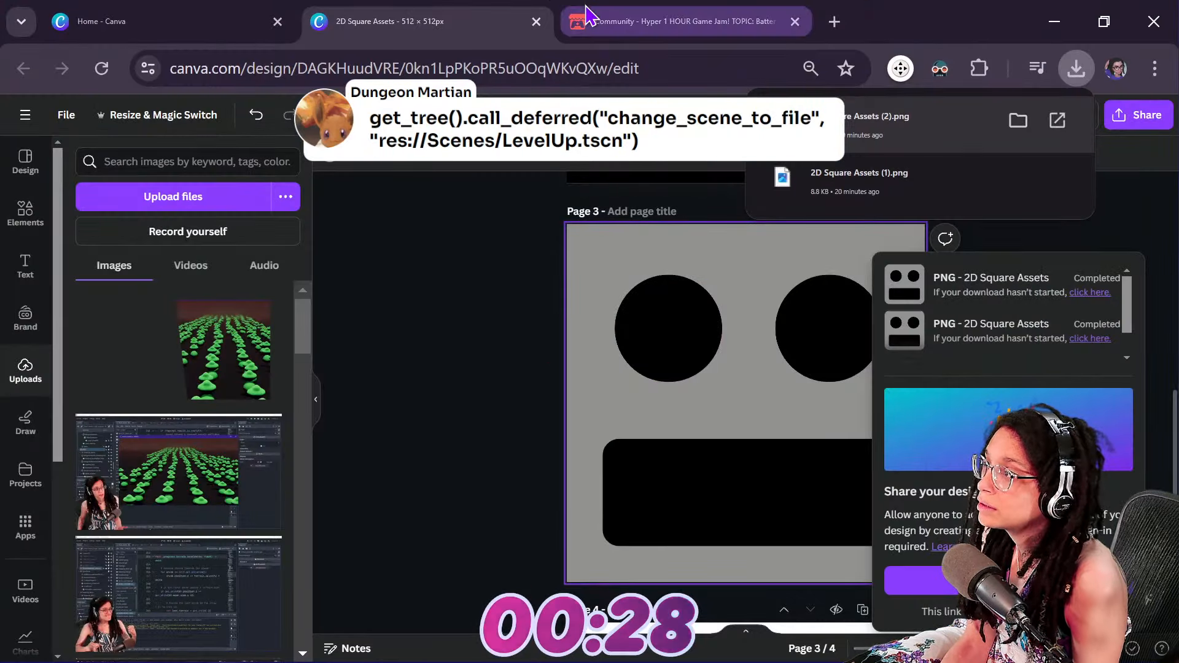
pyautogui.click(602, 15)
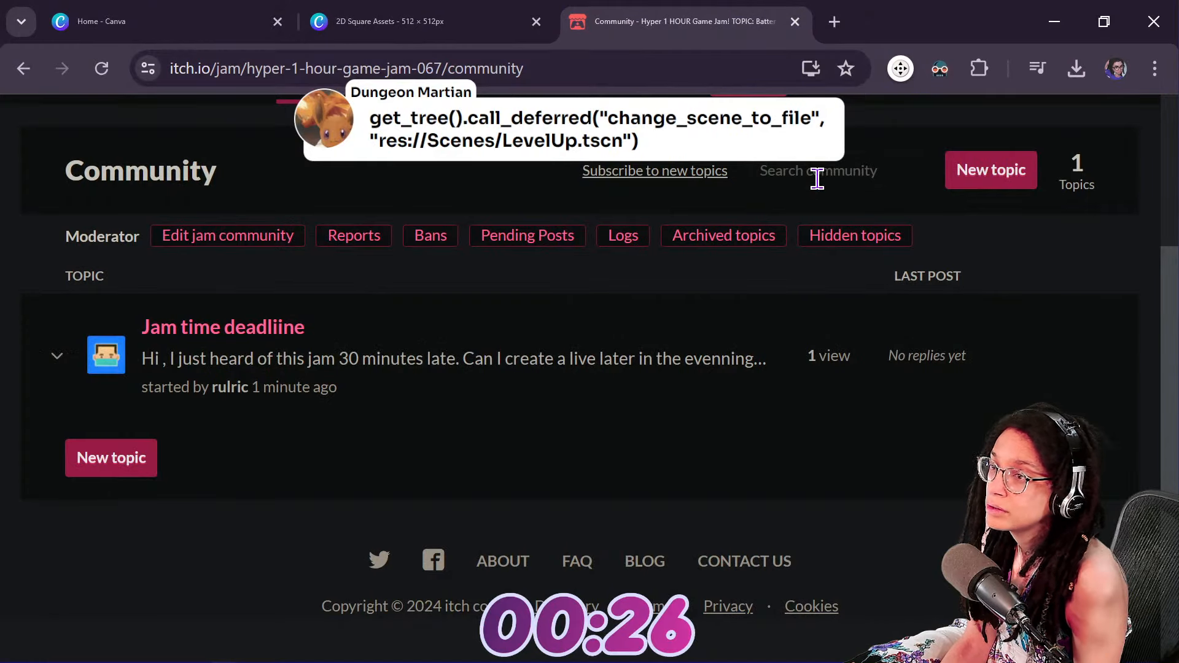
pyautogui.hotkey('alt', 'Tab')
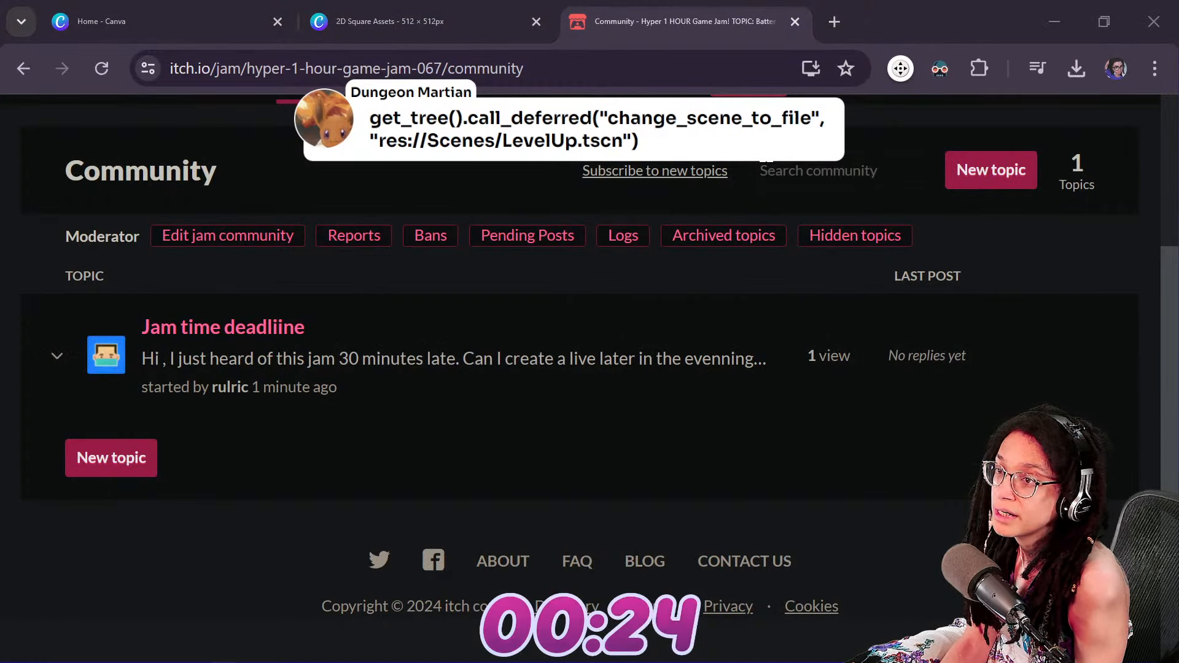
pyautogui.hotkey('alt', 'Tab')
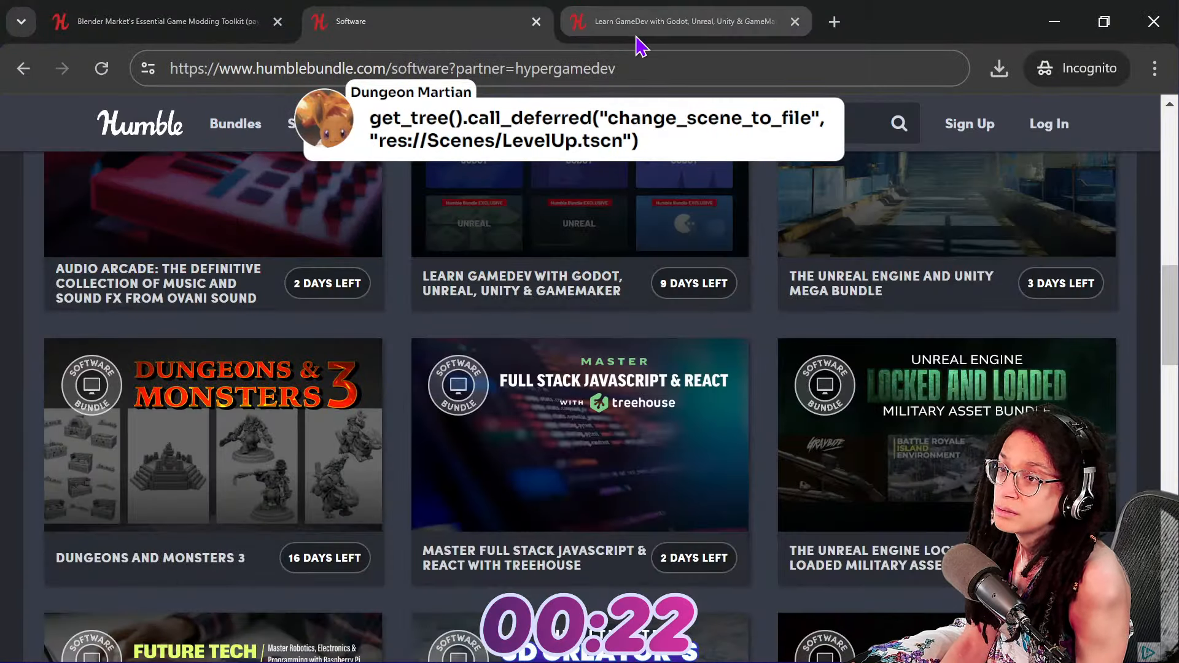
pyautogui.hotkey('alt', 'Tab')
pyautogui.click(429, 18)
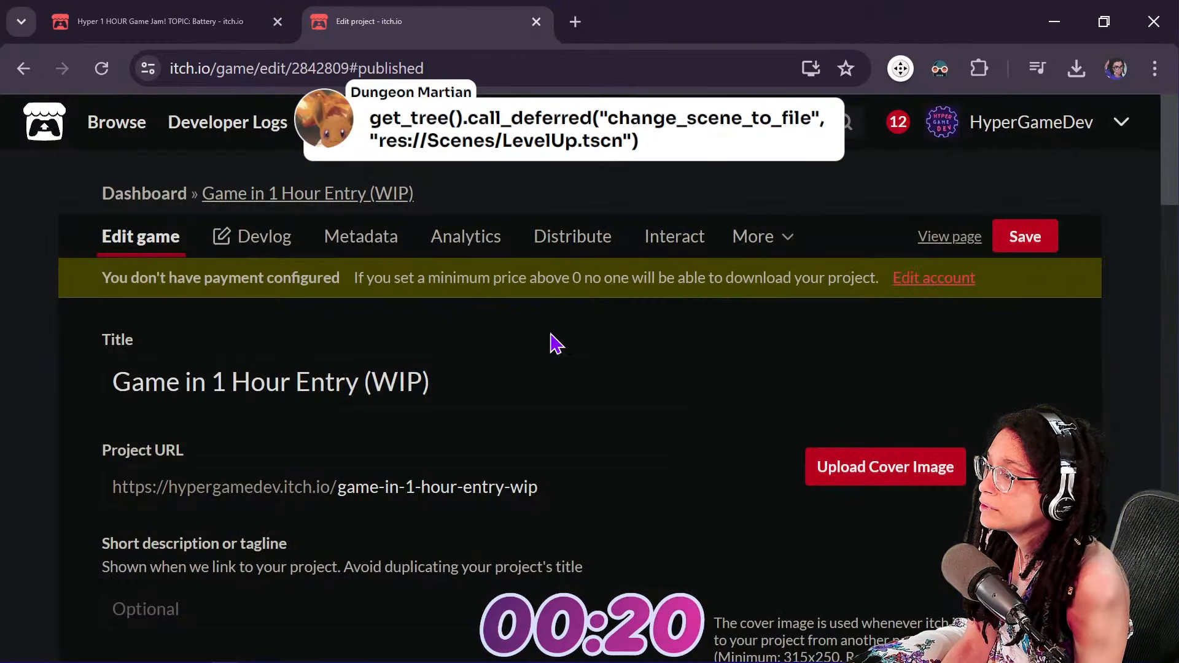
# Save the itch.io project with Public visibility, expanding its public access settings before saving again
pyautogui.scroll(-5, 585, 380)
pyautogui.scroll(-15, 293, 534)
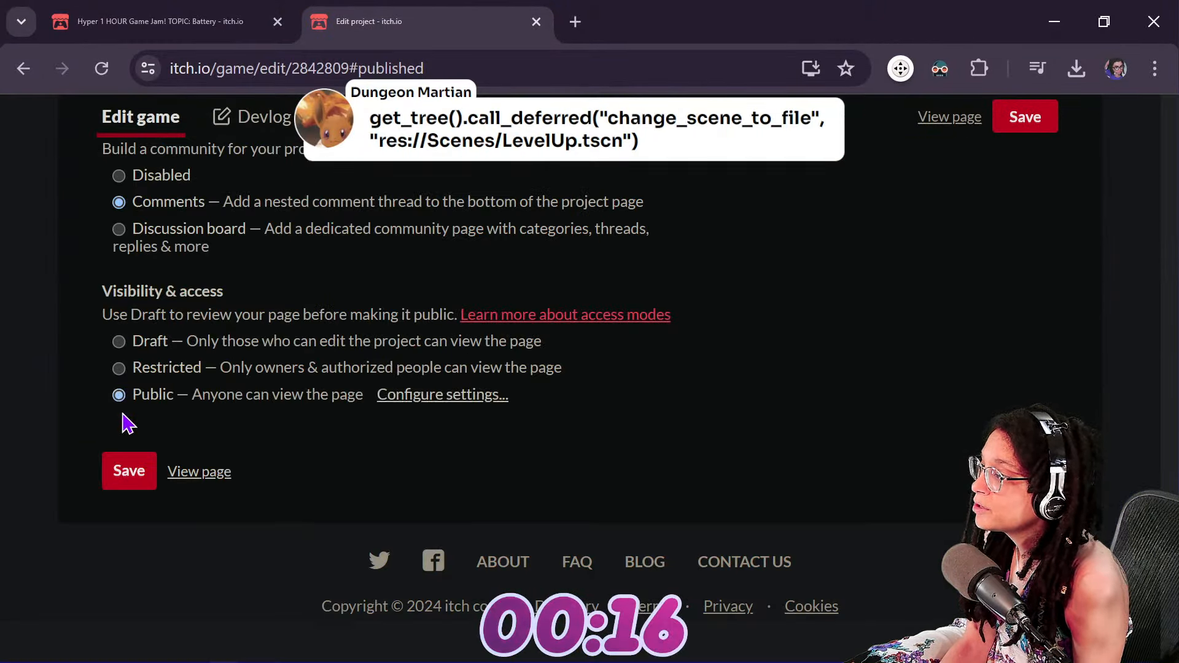
pyautogui.click(132, 470)
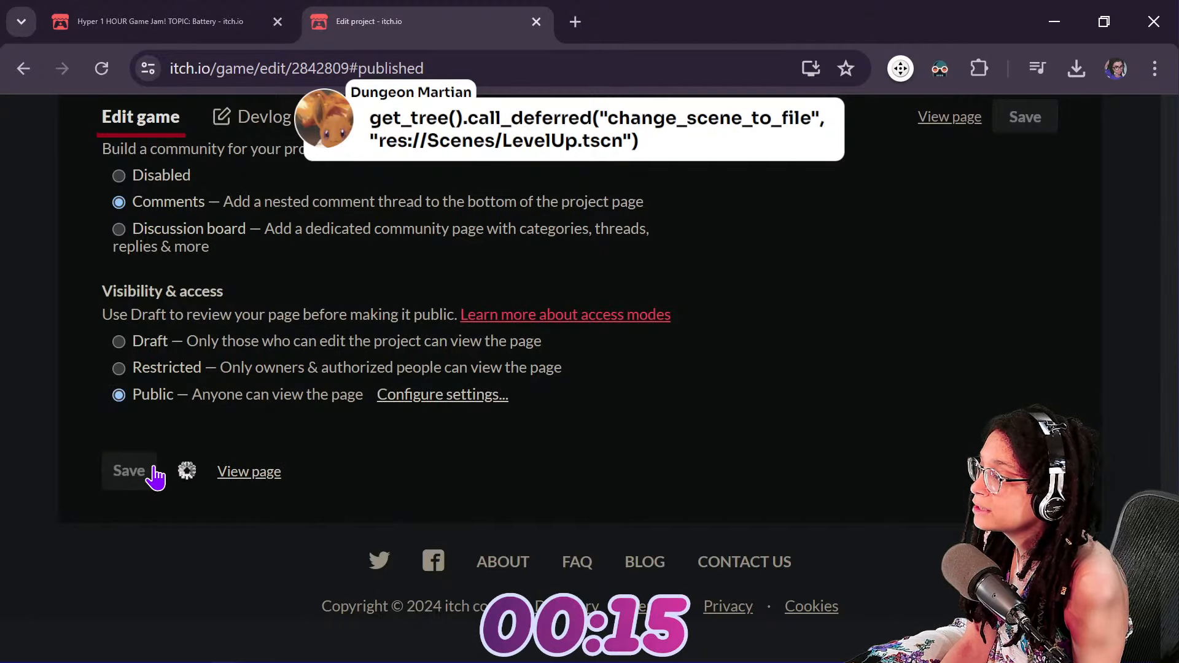
pyautogui.click(452, 392)
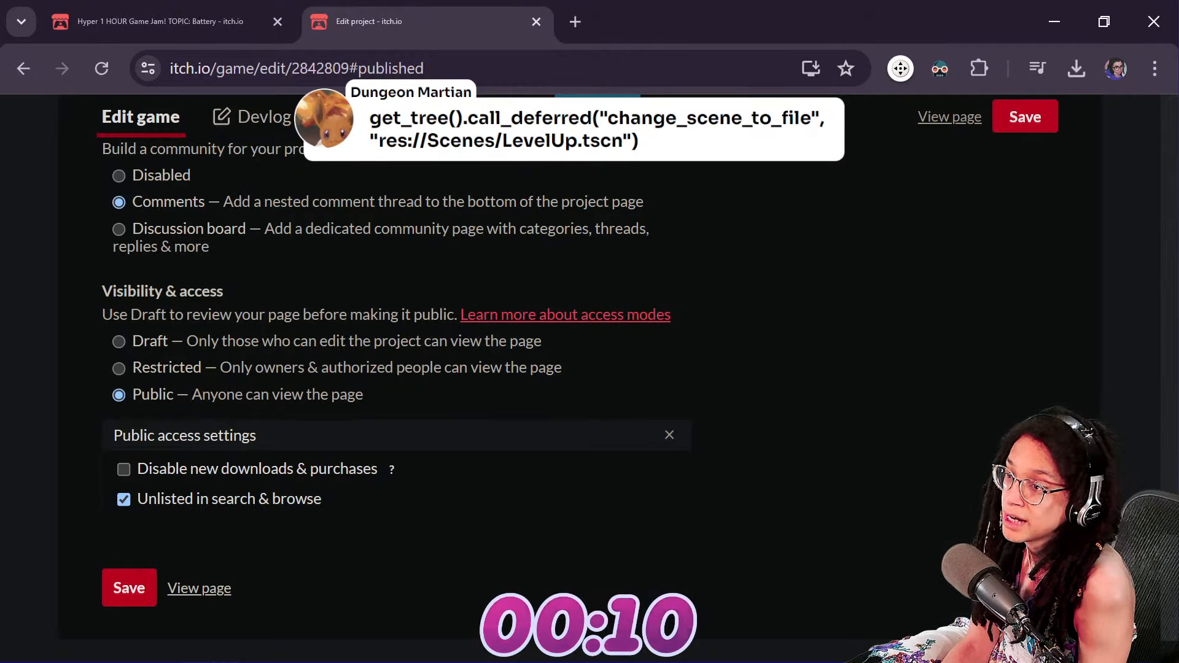
pyautogui.click(125, 585)
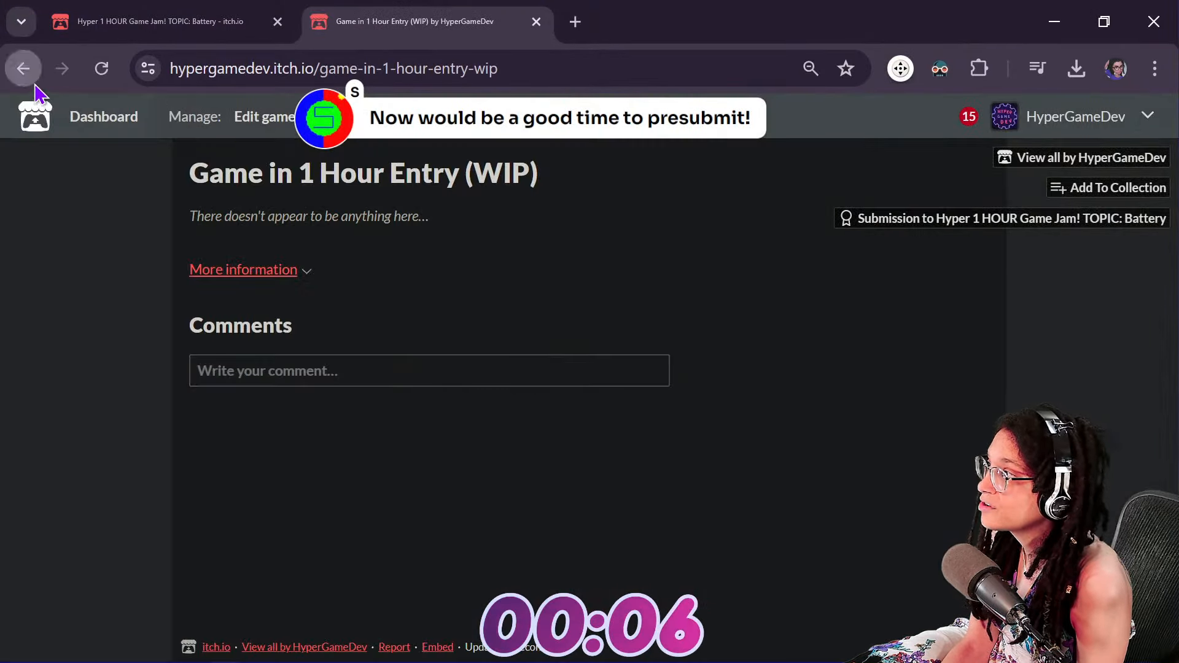
# Return to the project's edit page and set the kind of project to HTML
pyautogui.click(34, 84)
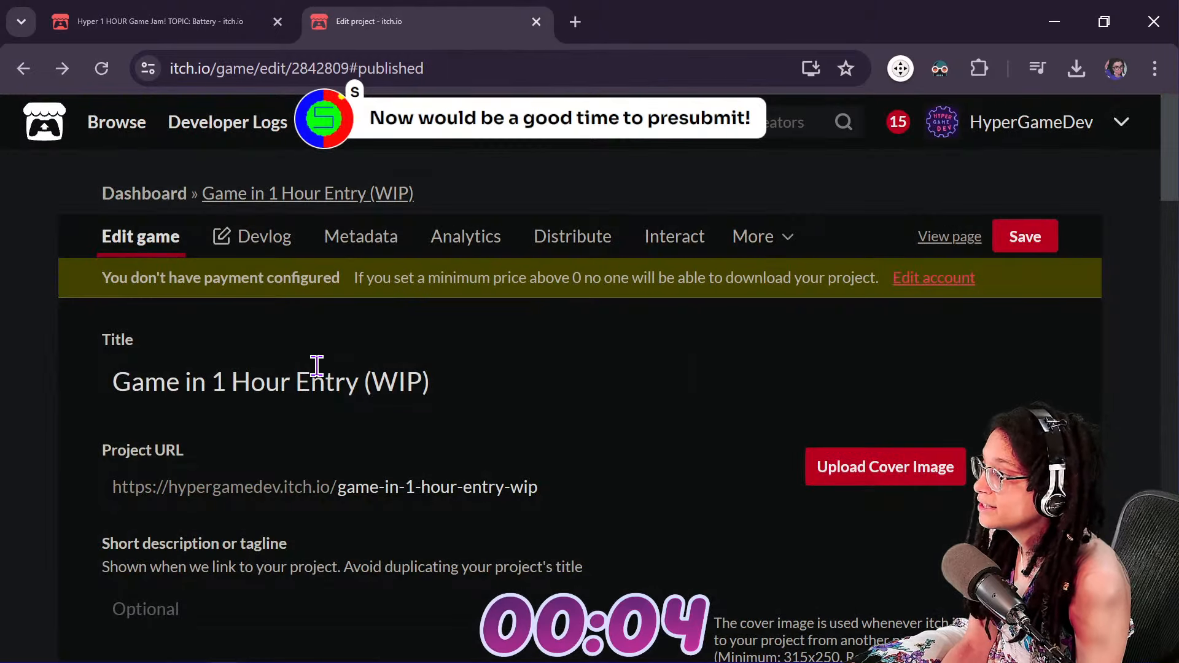
pyautogui.click(623, 499)
pyautogui.moveTo(624, 500); pyautogui.dragTo(290, 501)
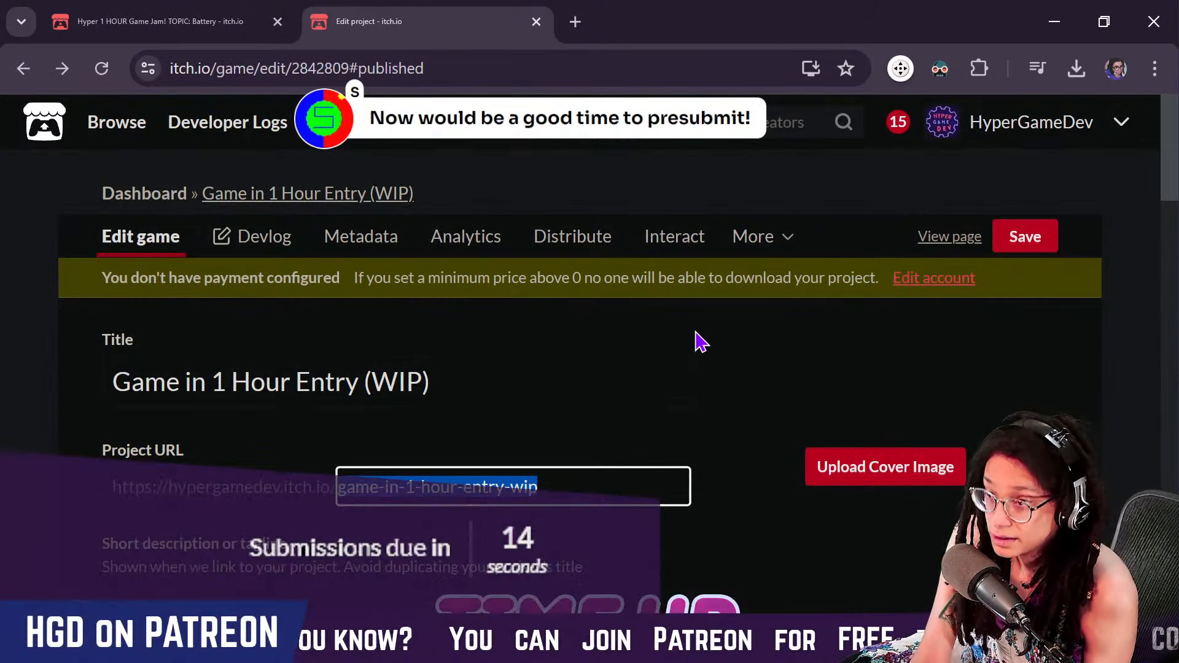
pyautogui.click(583, 448)
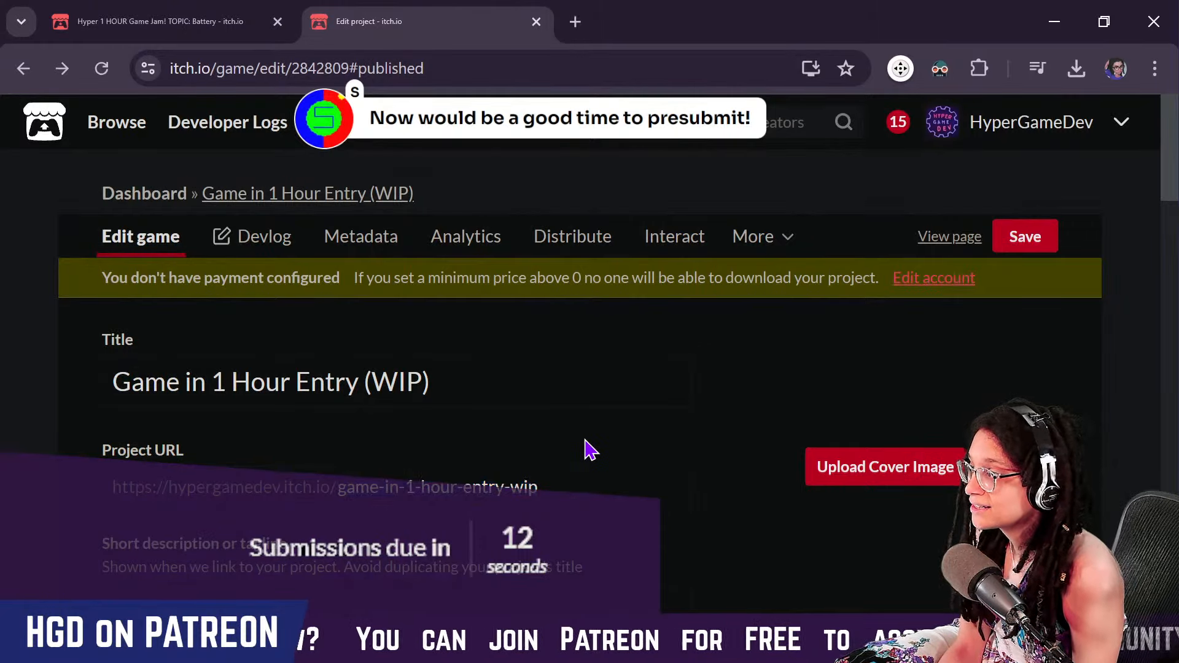
pyautogui.scroll(-8, 587, 448)
pyautogui.click(318, 269)
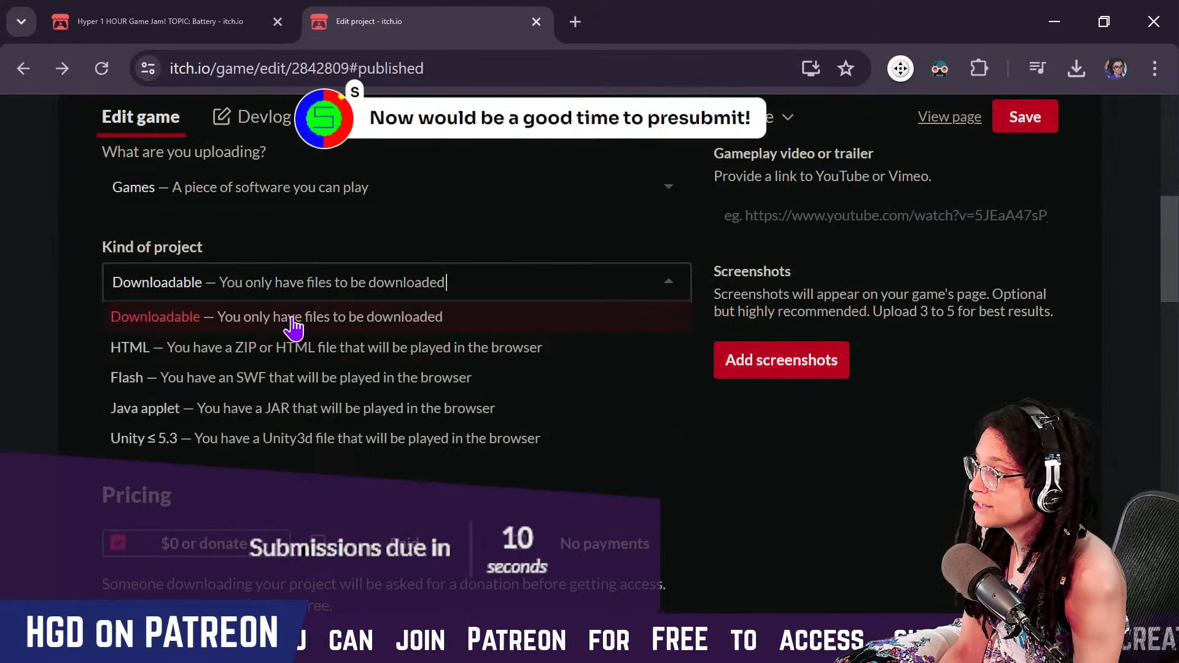
pyautogui.click(337, 347)
# Start a file upload for the project and browse to Jam_Template_01, Jam Scenes, battery, export
pyautogui.scroll(-10, 258, 421)
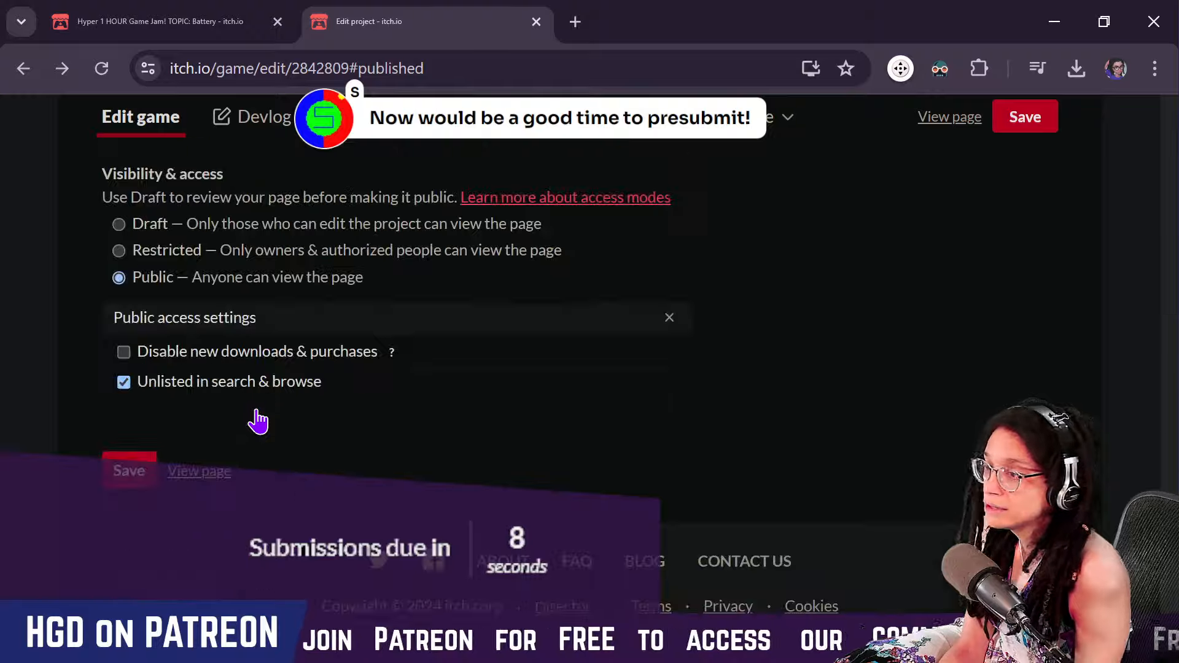
pyautogui.scroll(10, 621, 281)
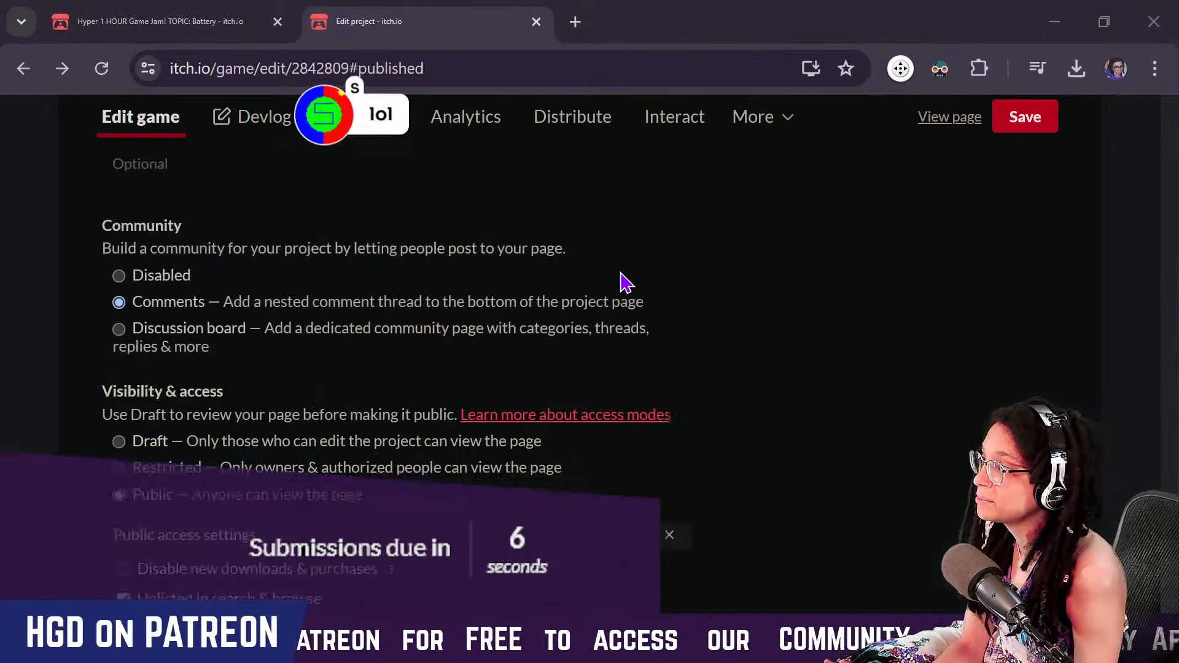
pyautogui.scroll(15, 621, 281)
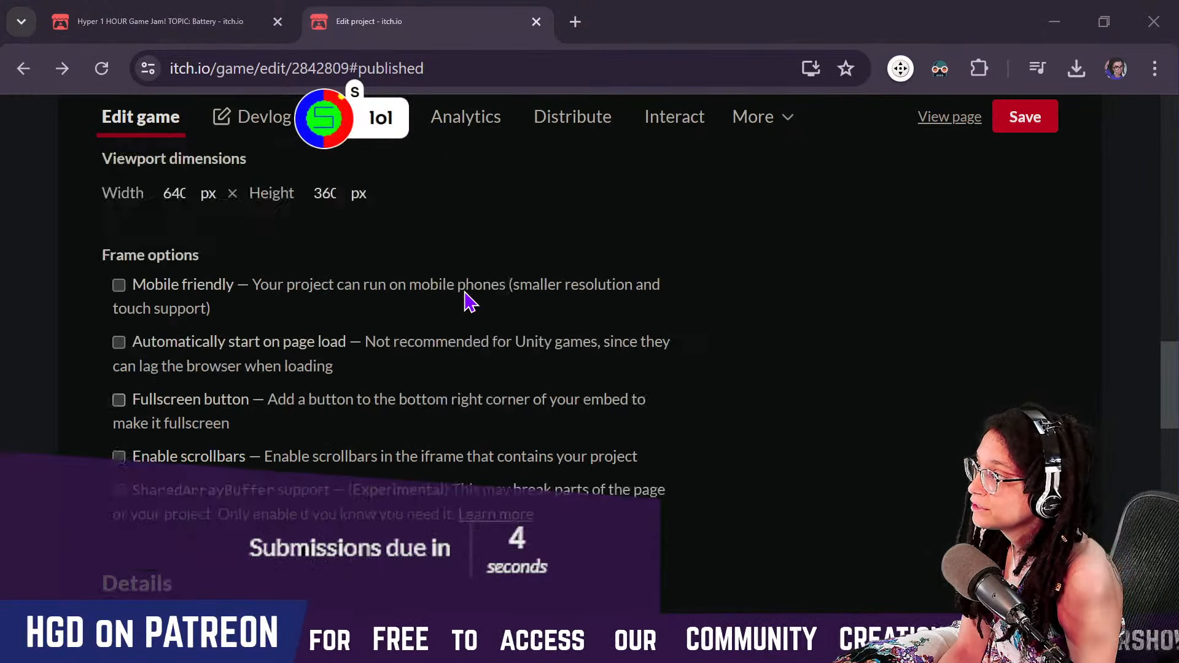
pyautogui.click(123, 423)
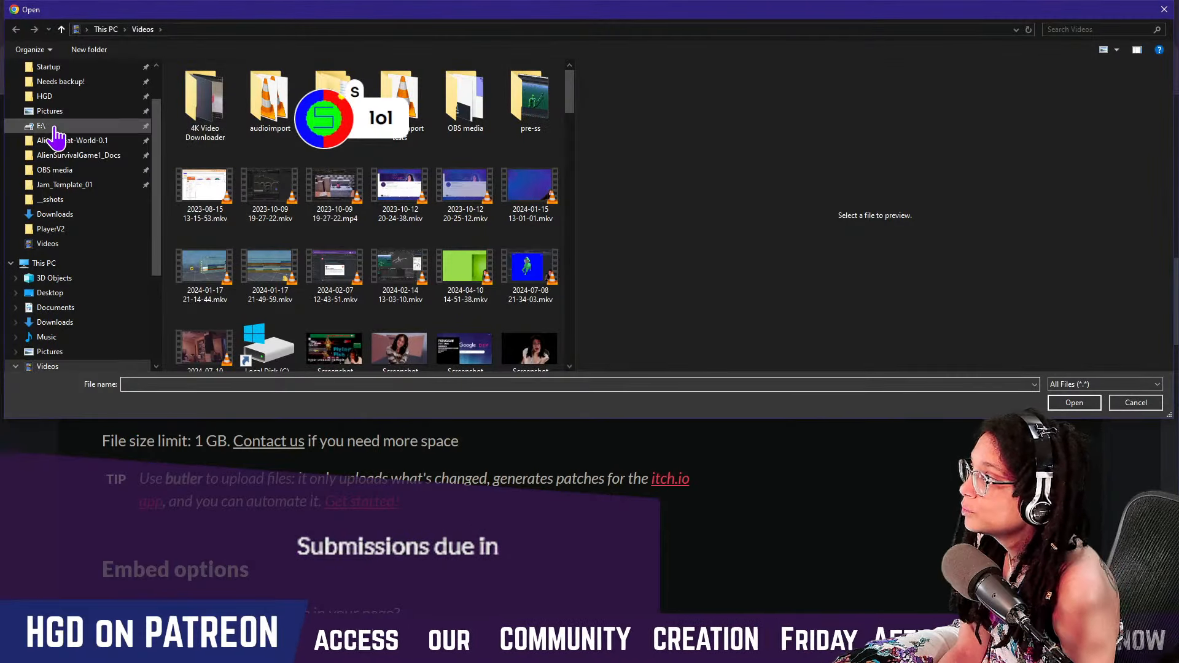
pyautogui.scroll(2, 68, 135)
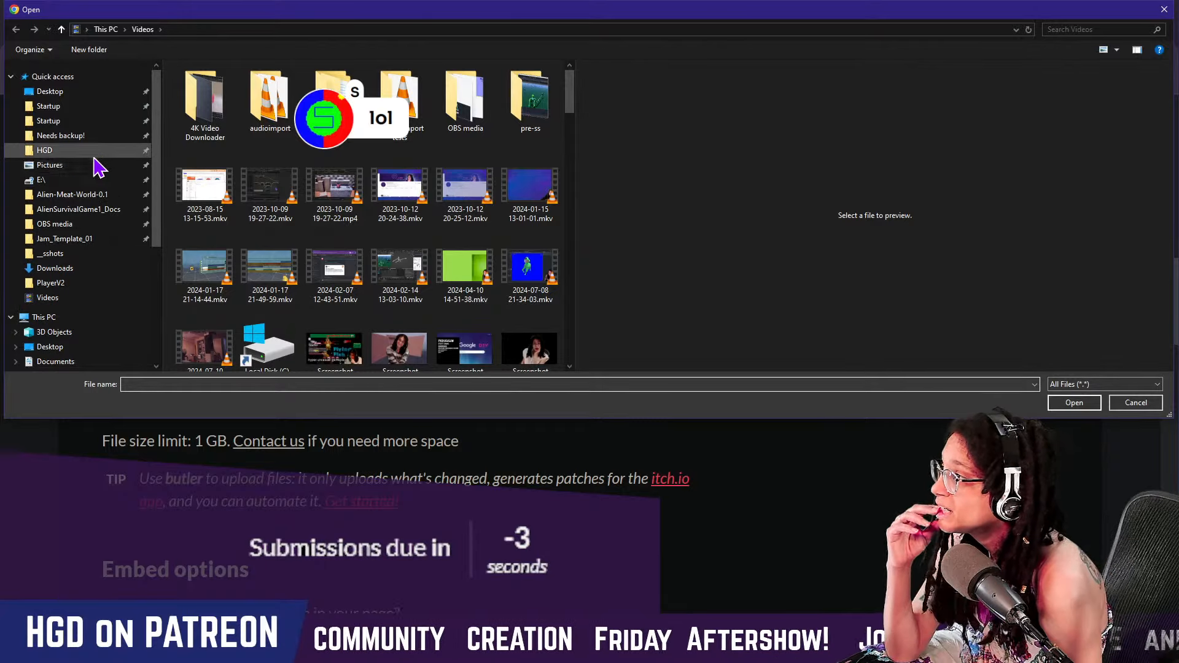
pyautogui.scroll(-1, 72, 299)
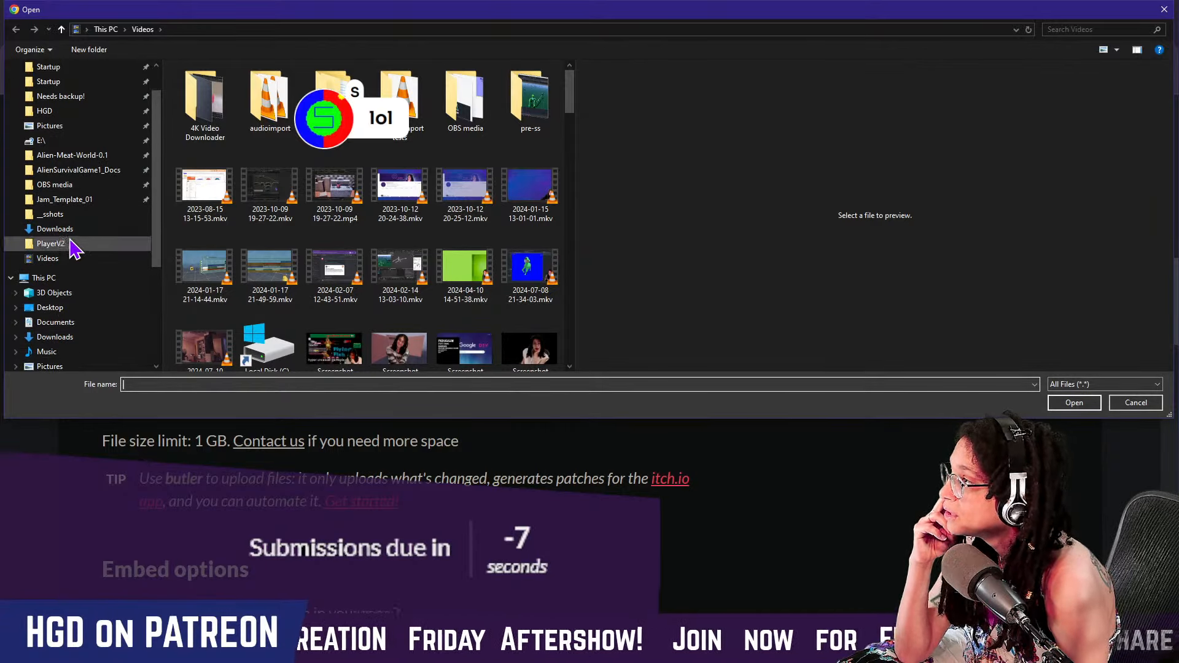
pyautogui.click(82, 199)
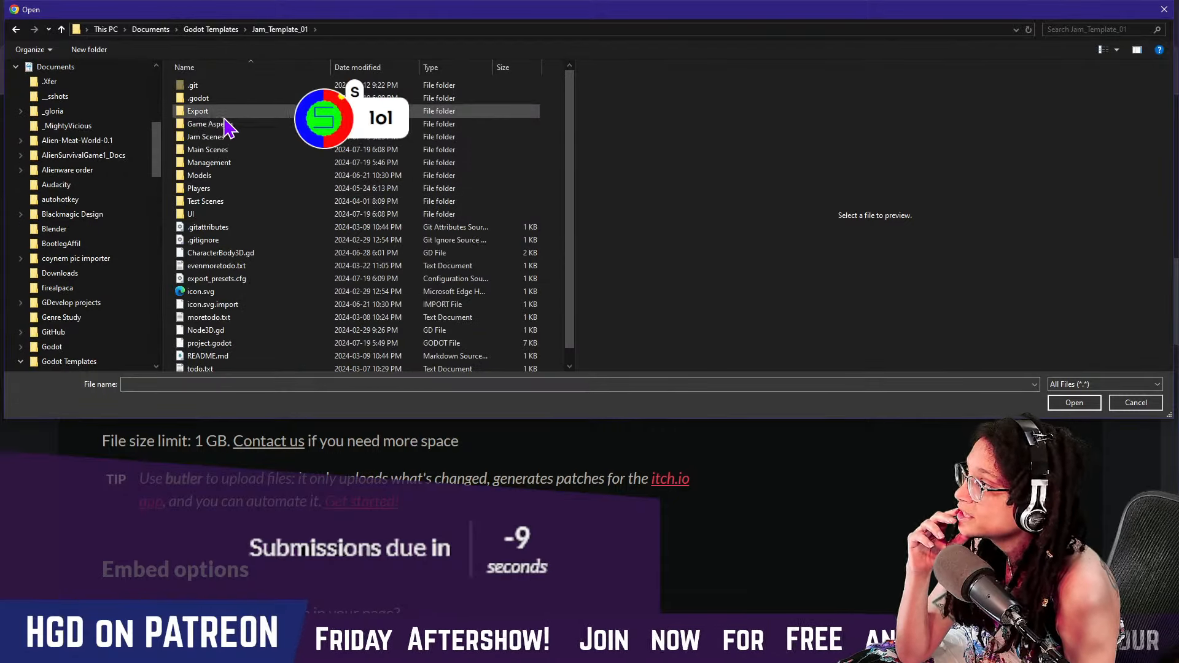
pyautogui.doubleClick(238, 138)
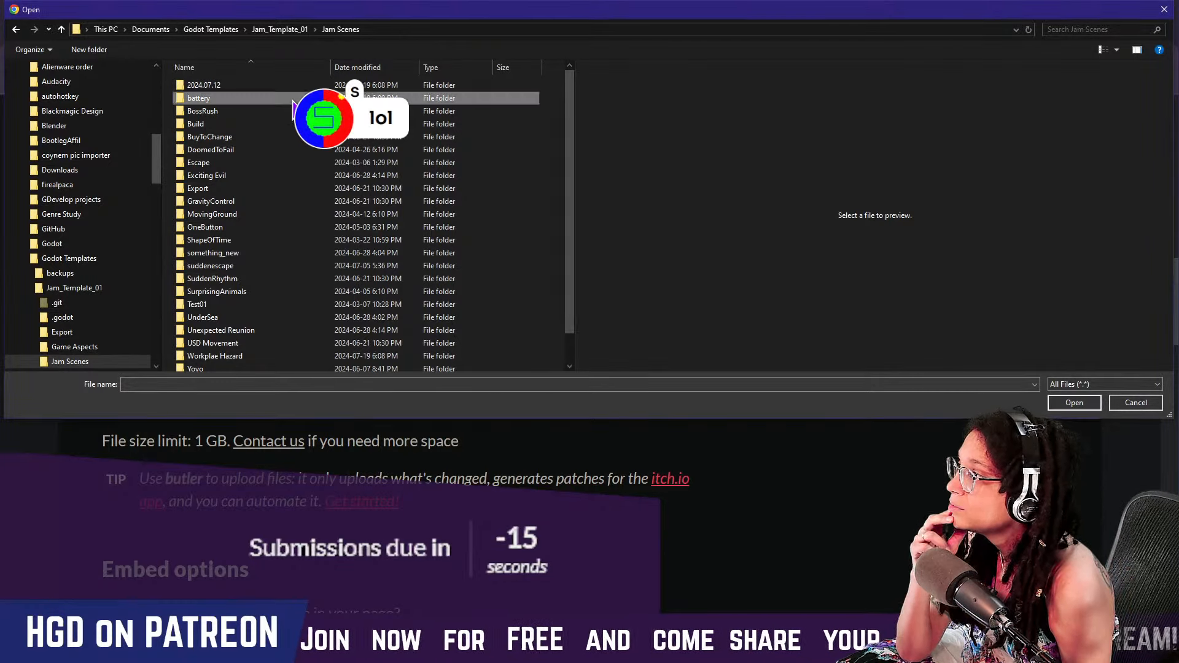
pyautogui.doubleClick(240, 98)
pyautogui.doubleClick(252, 86)
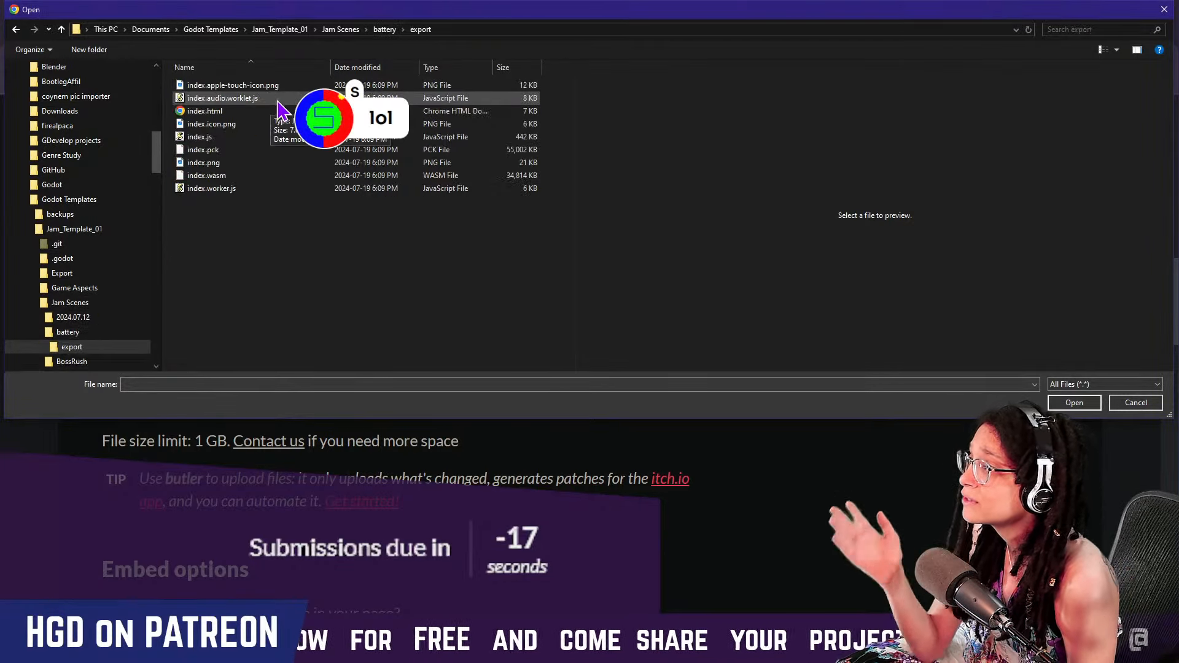
# Compress all the exported index files in the export folder into export.zip with 7-Zip
pyautogui.hotkey('ctrl', 'a')
pyautogui.rightClick(247, 176)
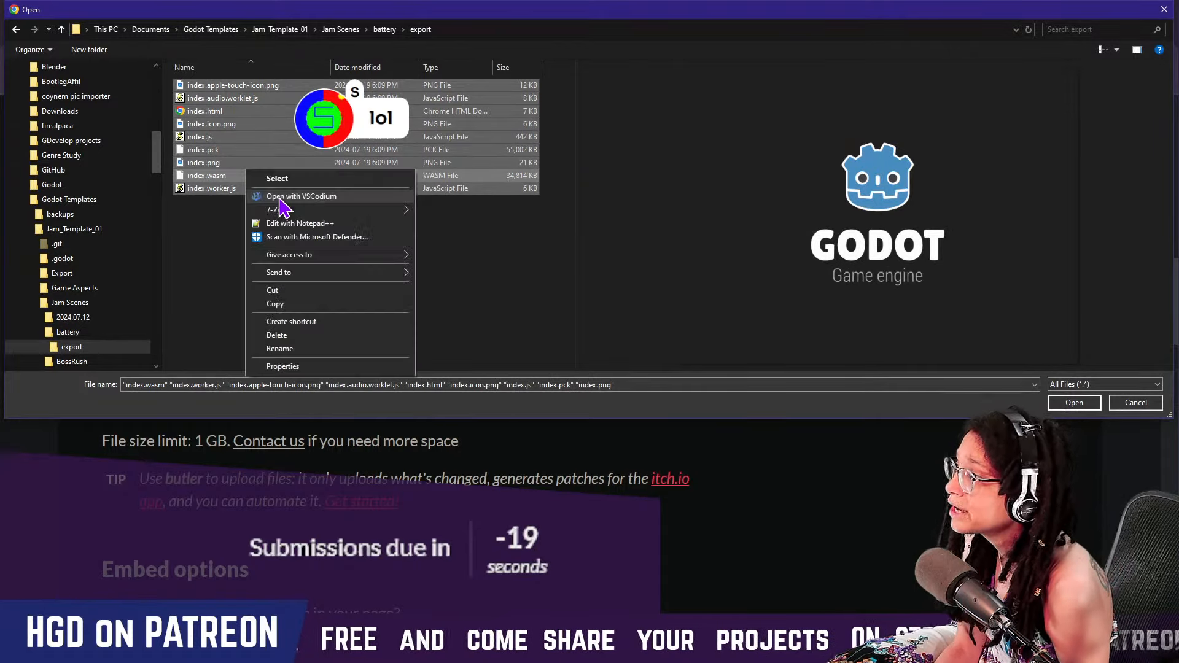
pyautogui.moveTo(331, 209)
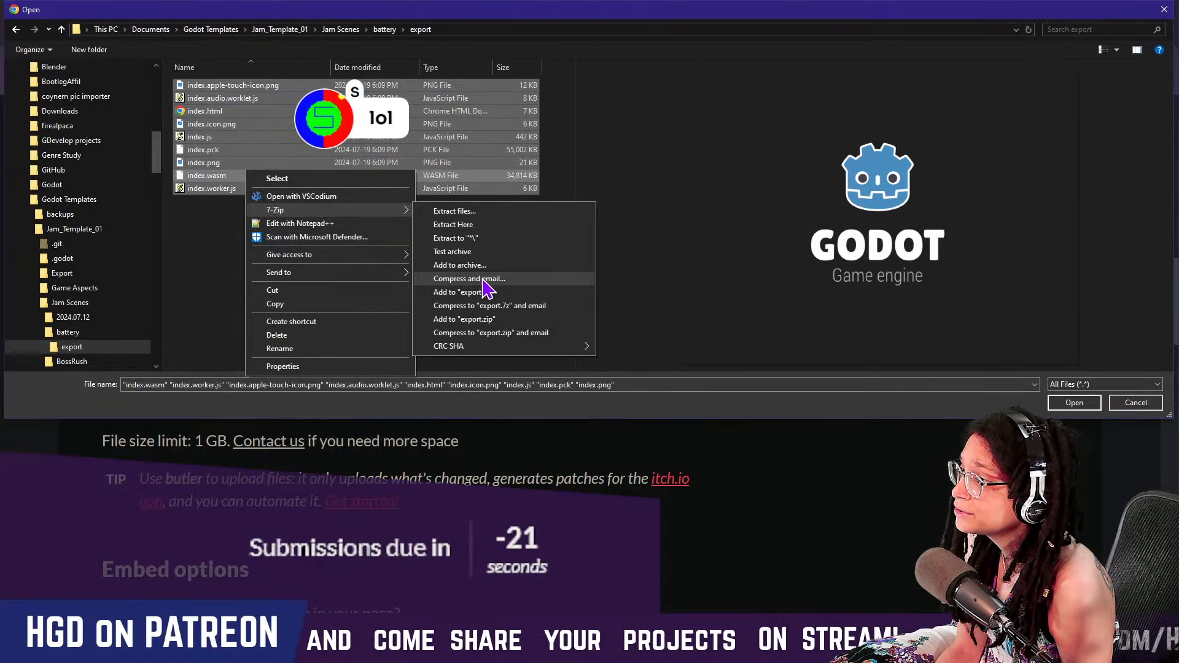
pyautogui.click(510, 321)
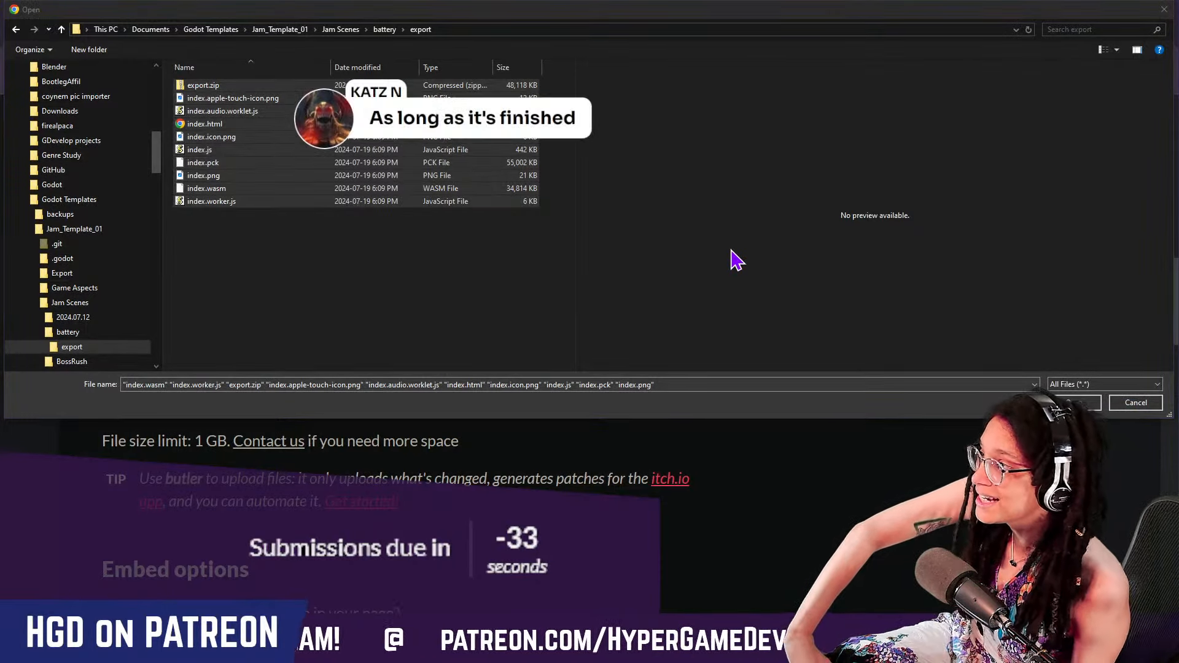
# Upload export.zip from the export folder as the project's game file
pyautogui.click(332, 221)
pyautogui.doubleClick(203, 85)
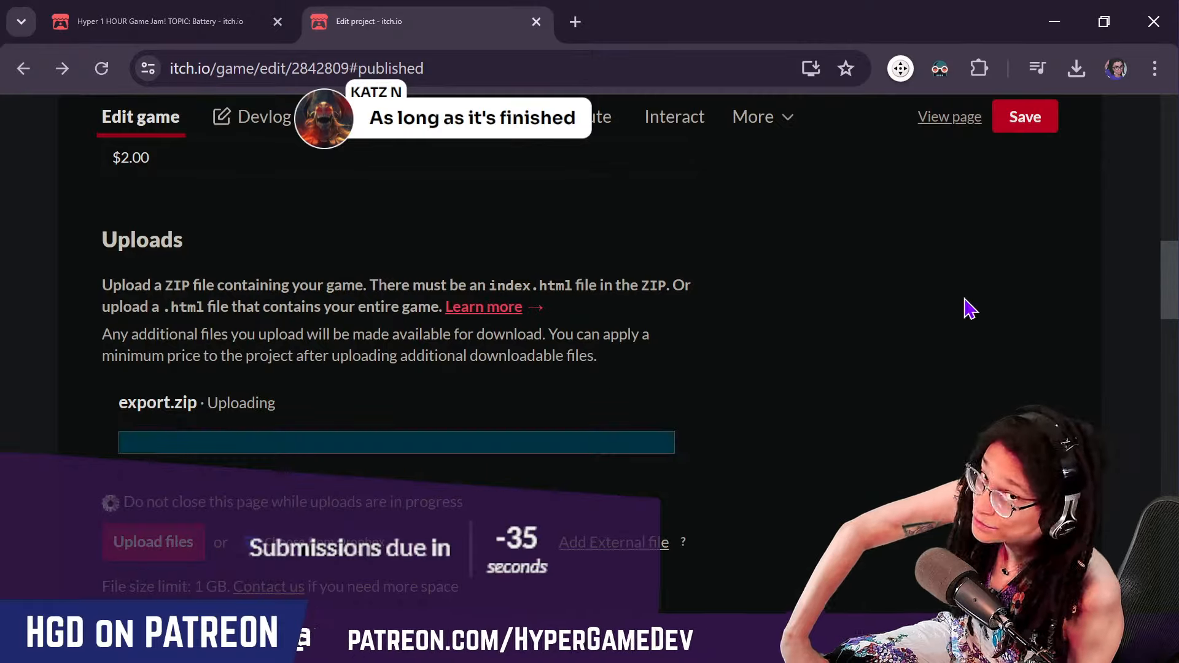
pyautogui.scroll(-3, 453, 245)
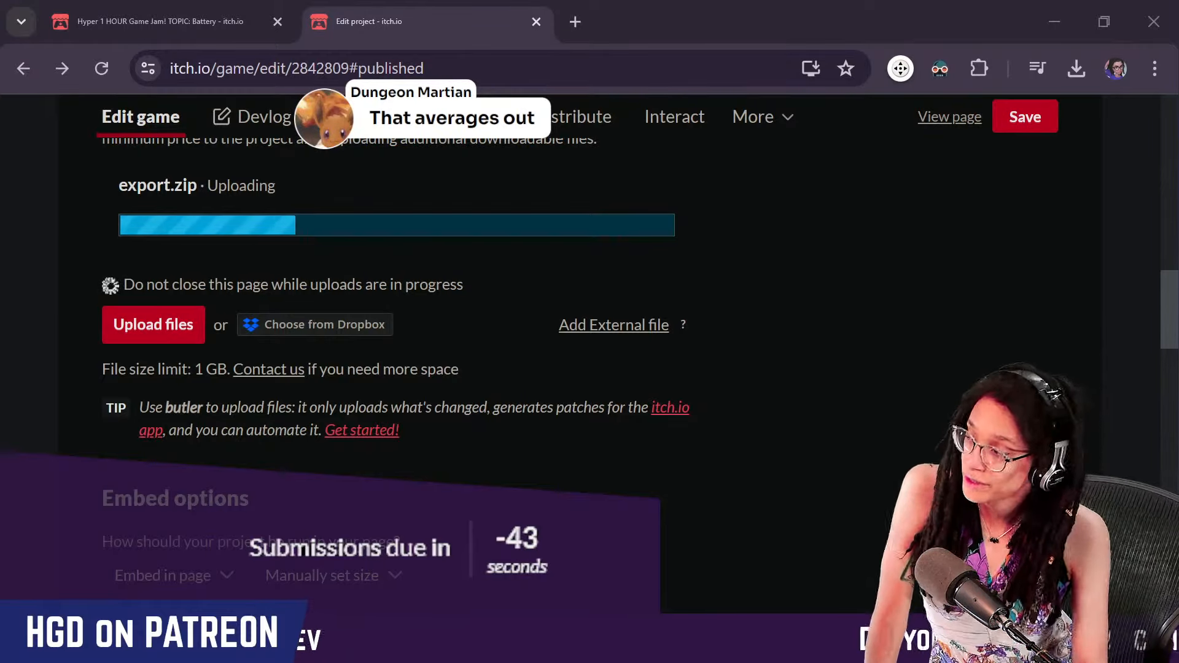
pyautogui.scroll(15, 802, 440)
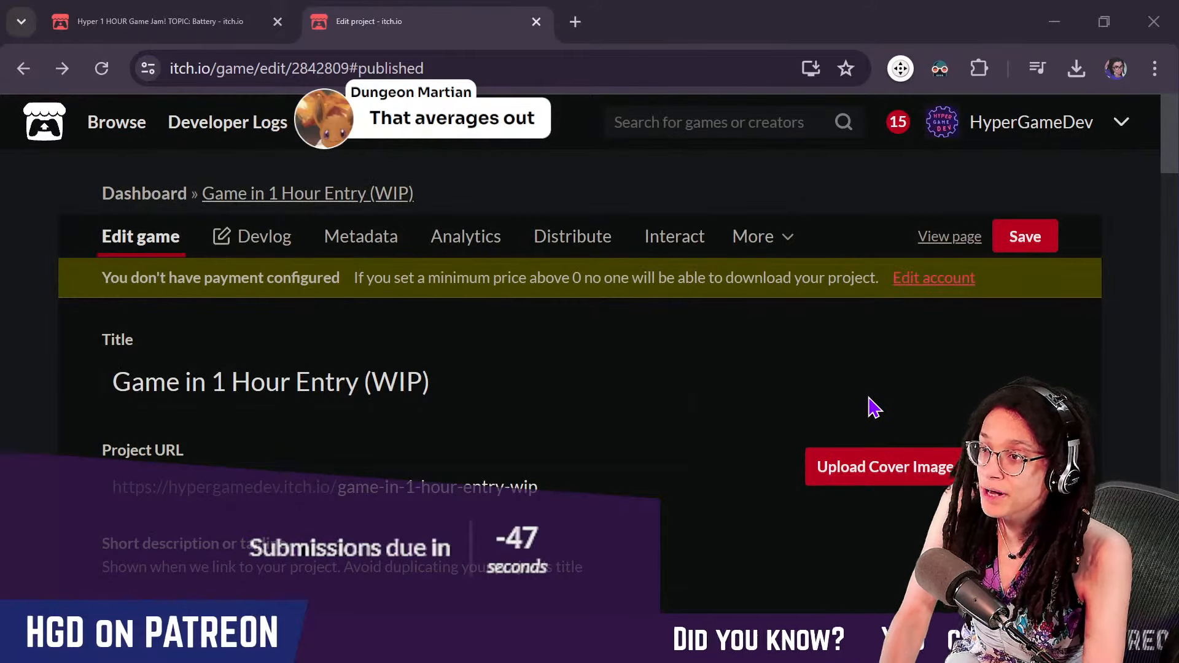
# Switch to Godot, close the Export dialog and run the project
pyautogui.hotkey('alt', 'Tab')
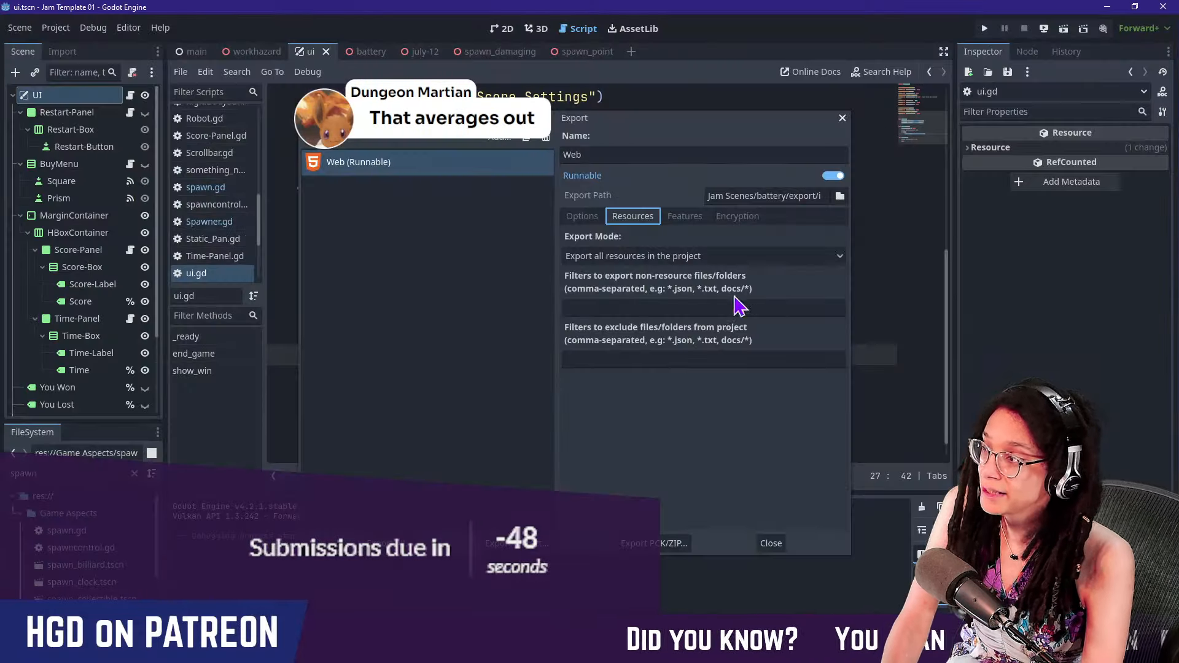
pyautogui.click(774, 543)
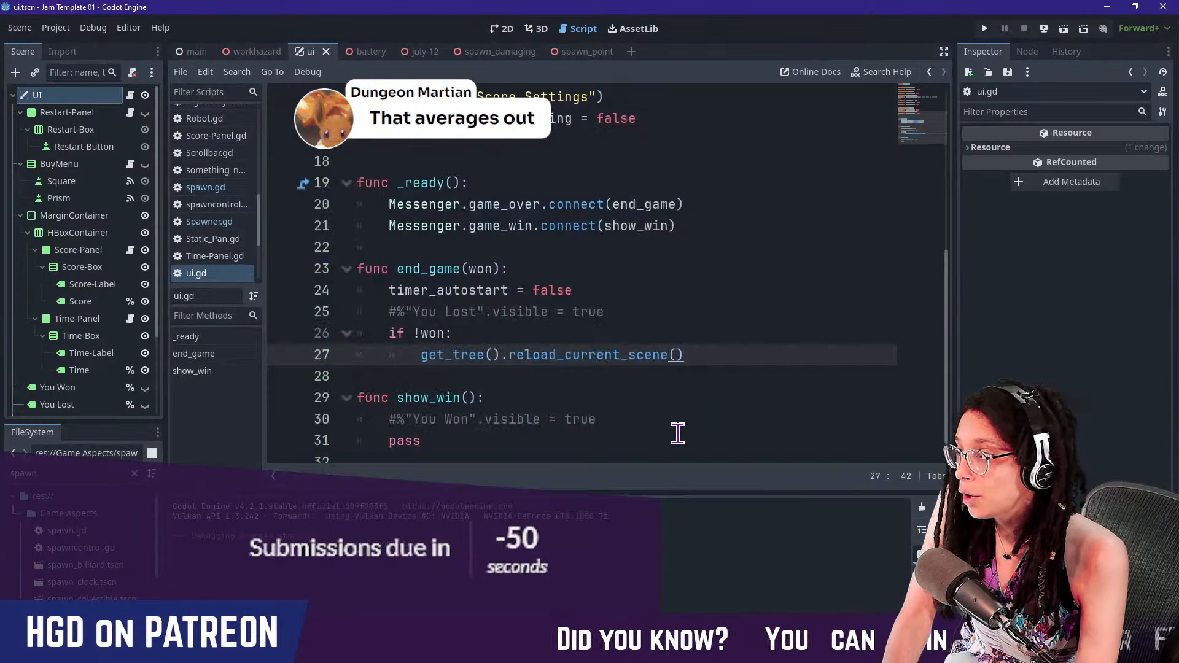
pyautogui.click(984, 28)
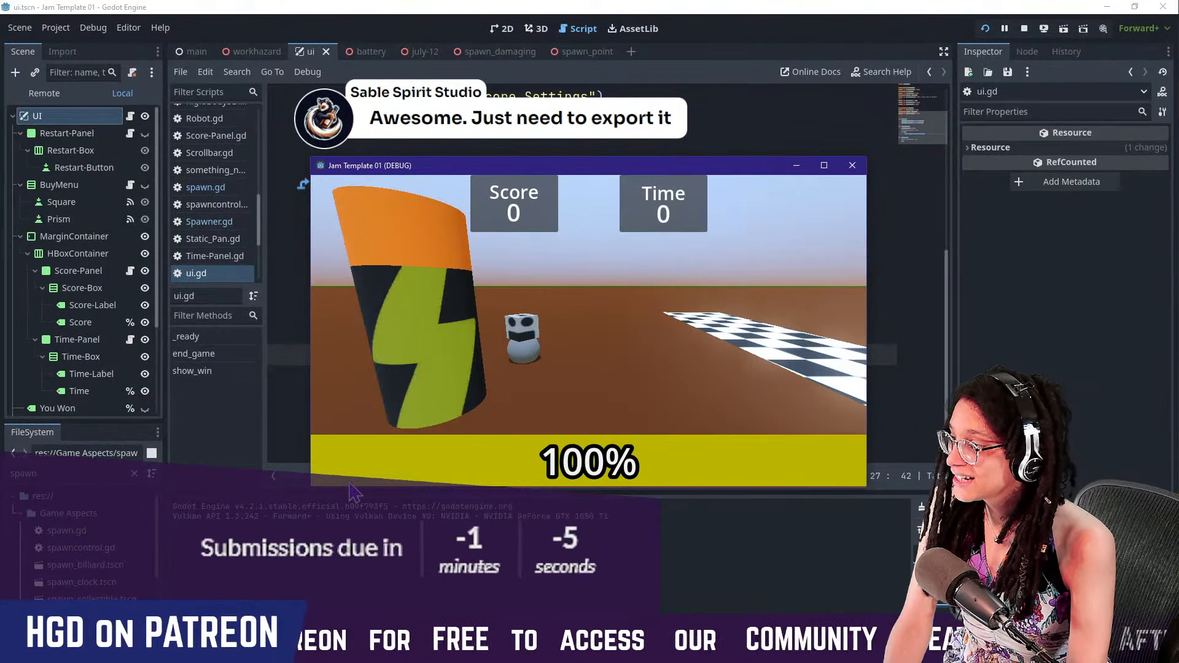
# Capture region screenshots of the running game, restarting it for a close-up of the robot, and stop the game
pyautogui.press('Print')
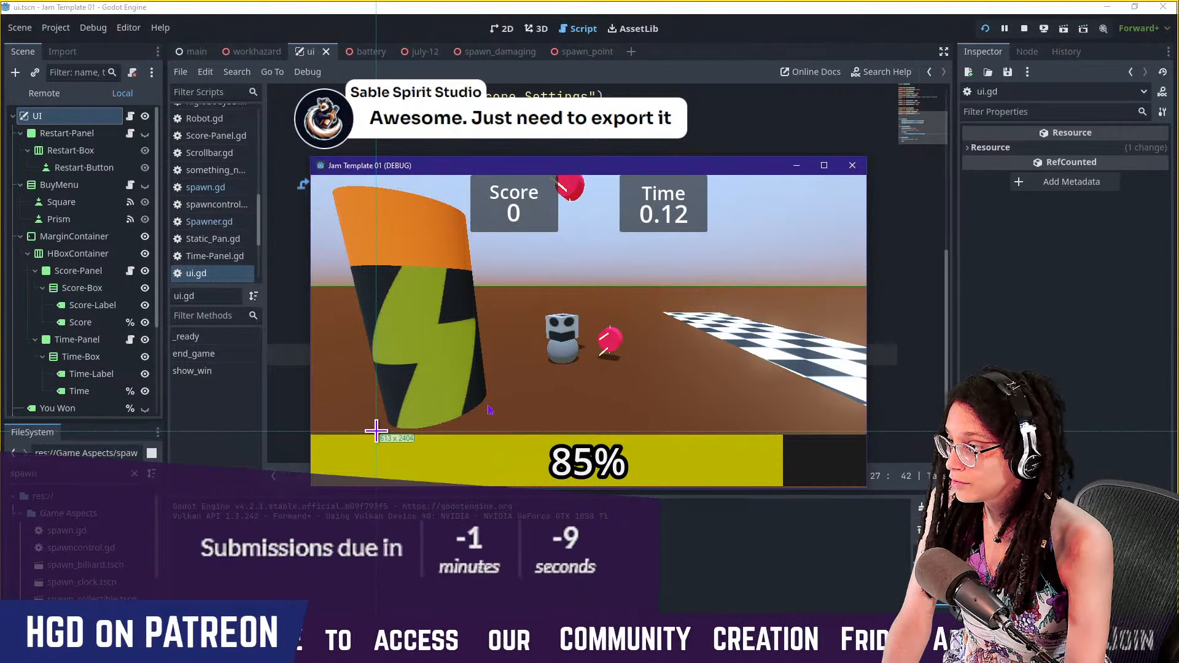
pyautogui.moveTo(355, 385); pyautogui.dragTo(645, 198)
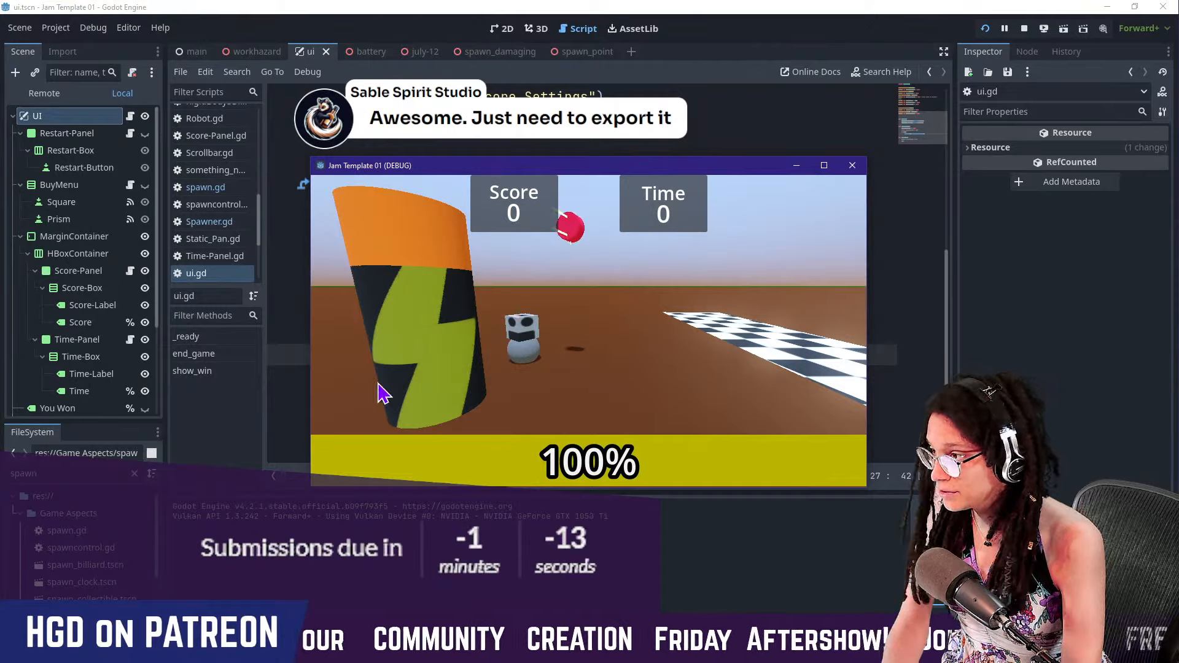
pyautogui.press('r')
pyautogui.press('Print')
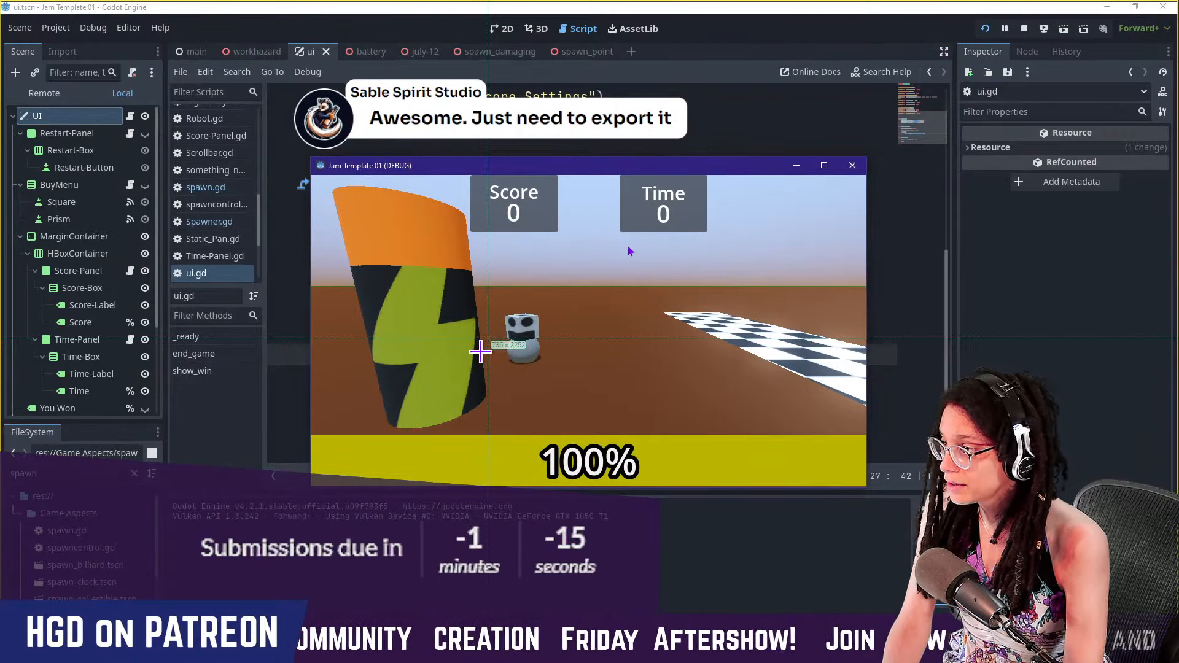
pyautogui.moveTo(484, 369); pyautogui.dragTo(562, 298)
pyautogui.click(1023, 29)
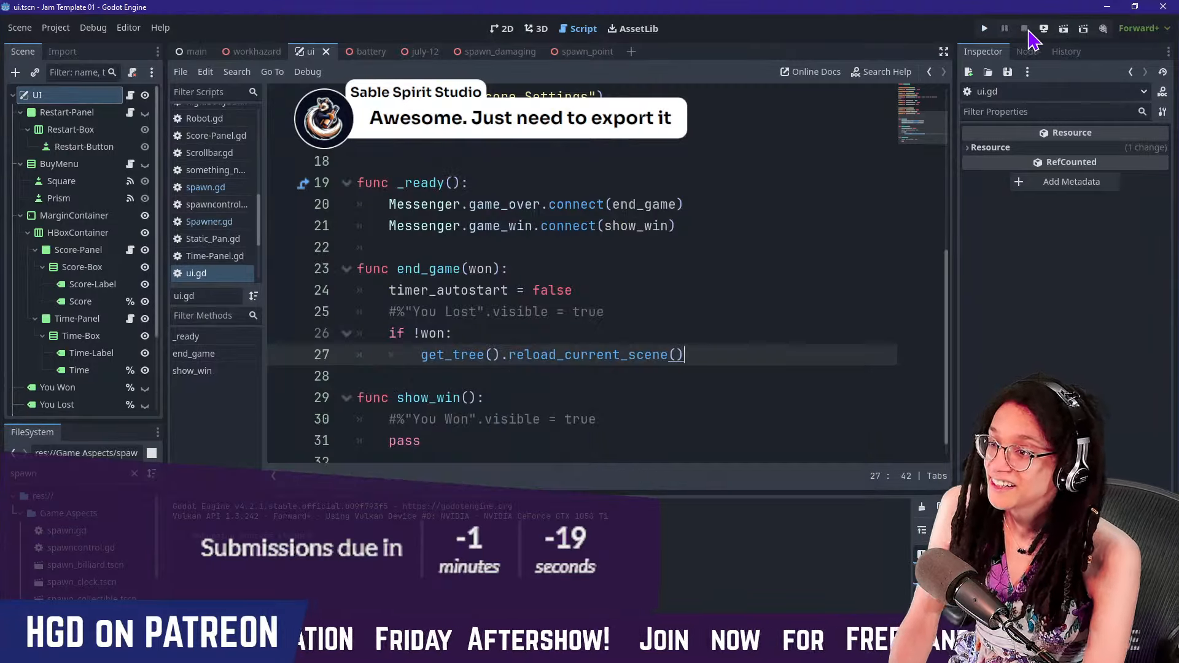
# Return to the itch.io edit page and upload the robot close-up from the __sshots folder as the cover image
pyautogui.hotkey('alt', 'Tab')
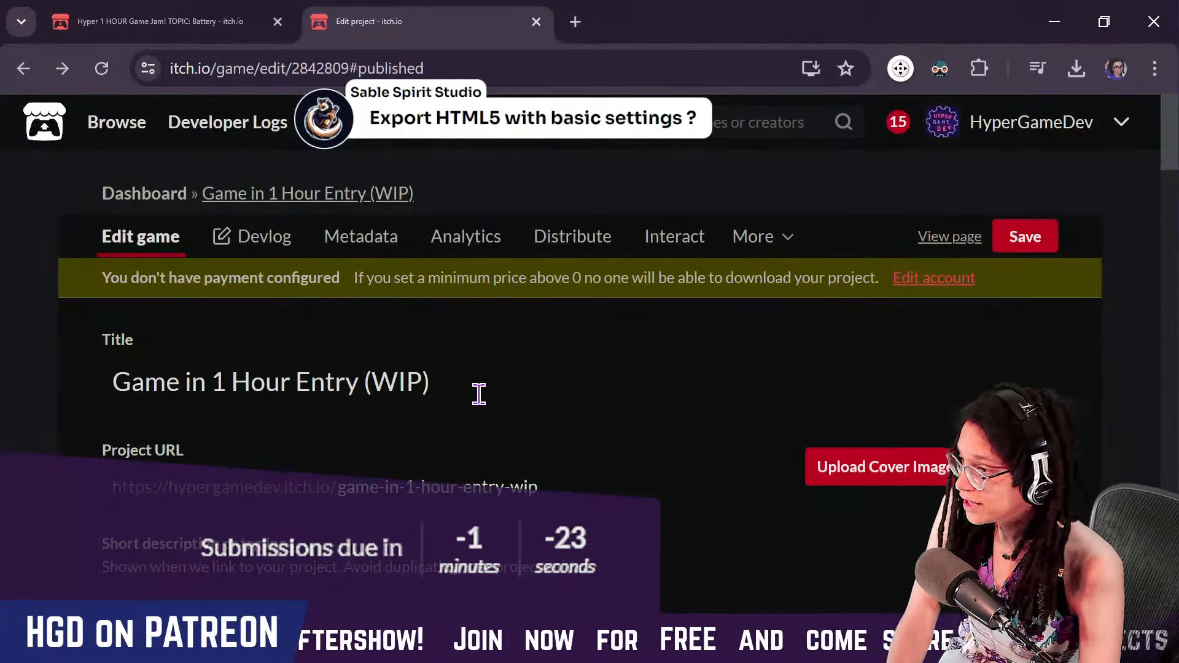
pyautogui.click(867, 468)
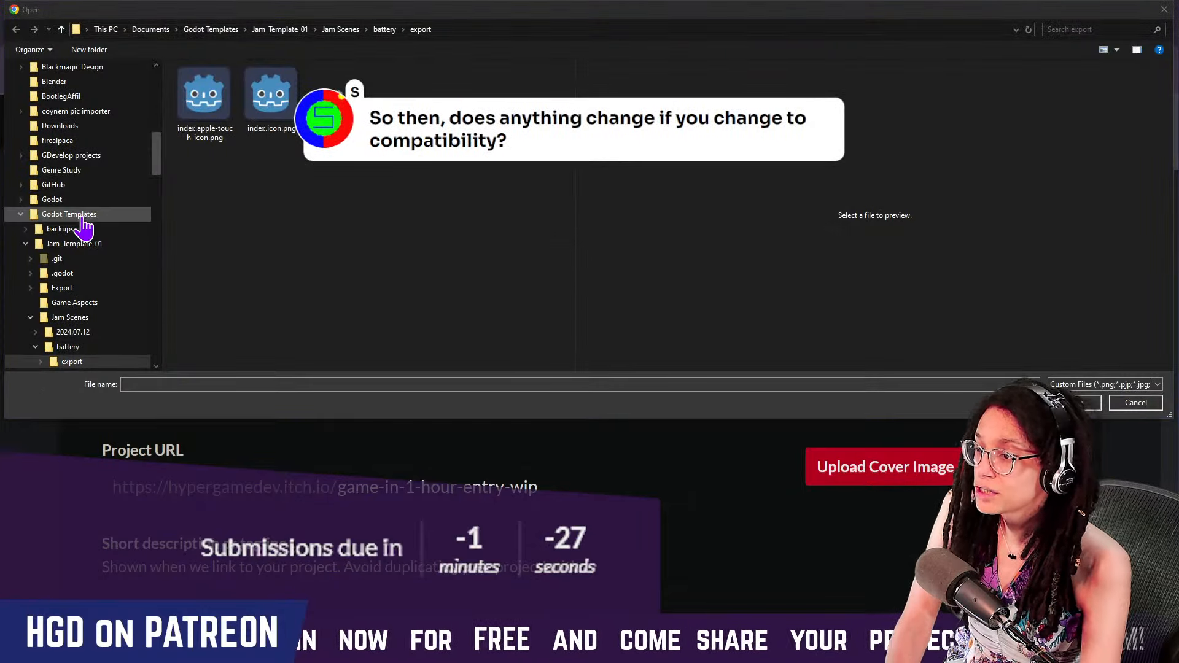
pyautogui.scroll(5, 61, 108)
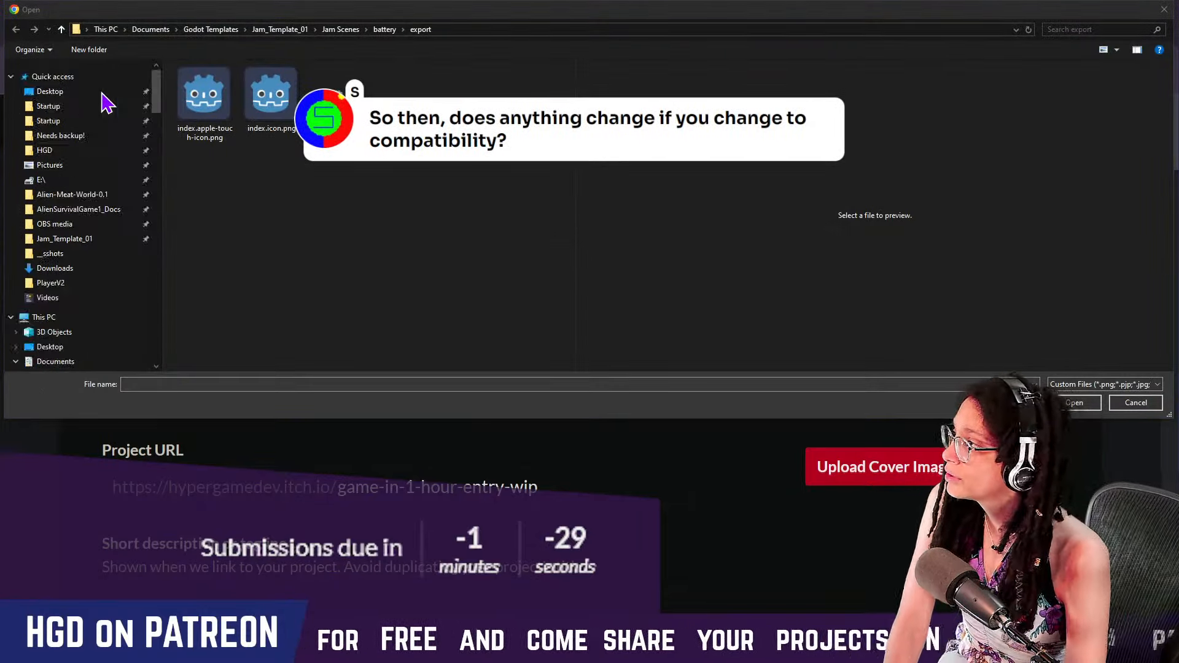
pyautogui.click(72, 245)
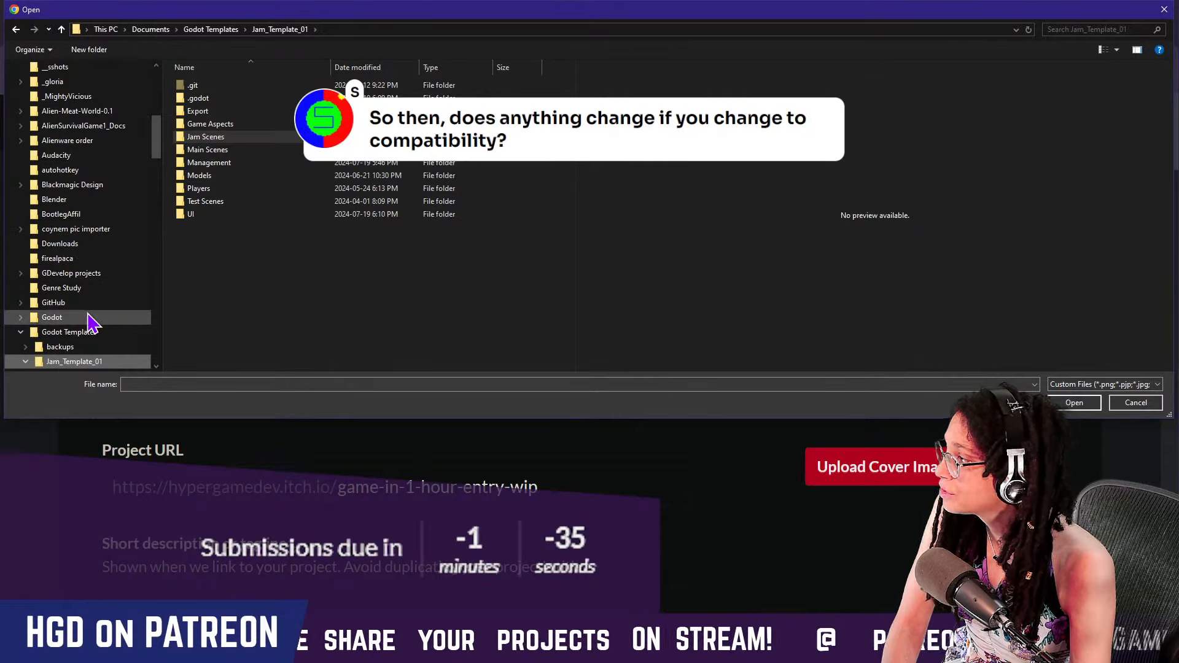
pyautogui.scroll(-3, 89, 322)
pyautogui.scroll(-10, 89, 322)
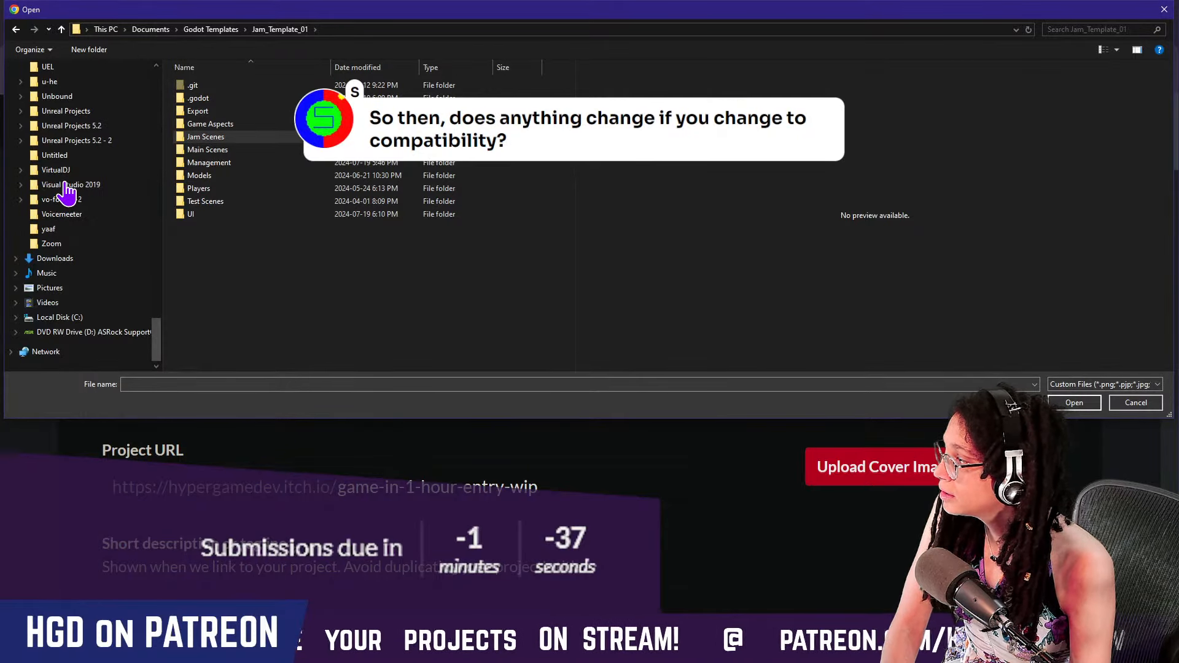
pyautogui.scroll(20, 66, 191)
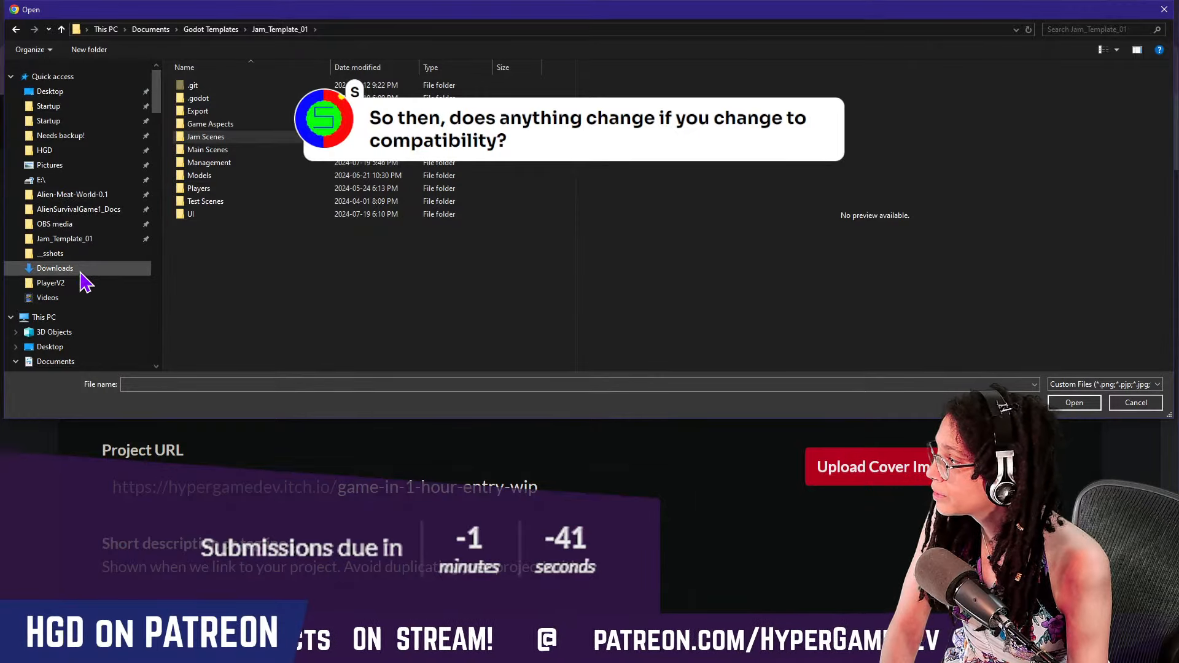
pyautogui.click(50, 253)
pyautogui.doubleClick(337, 81)
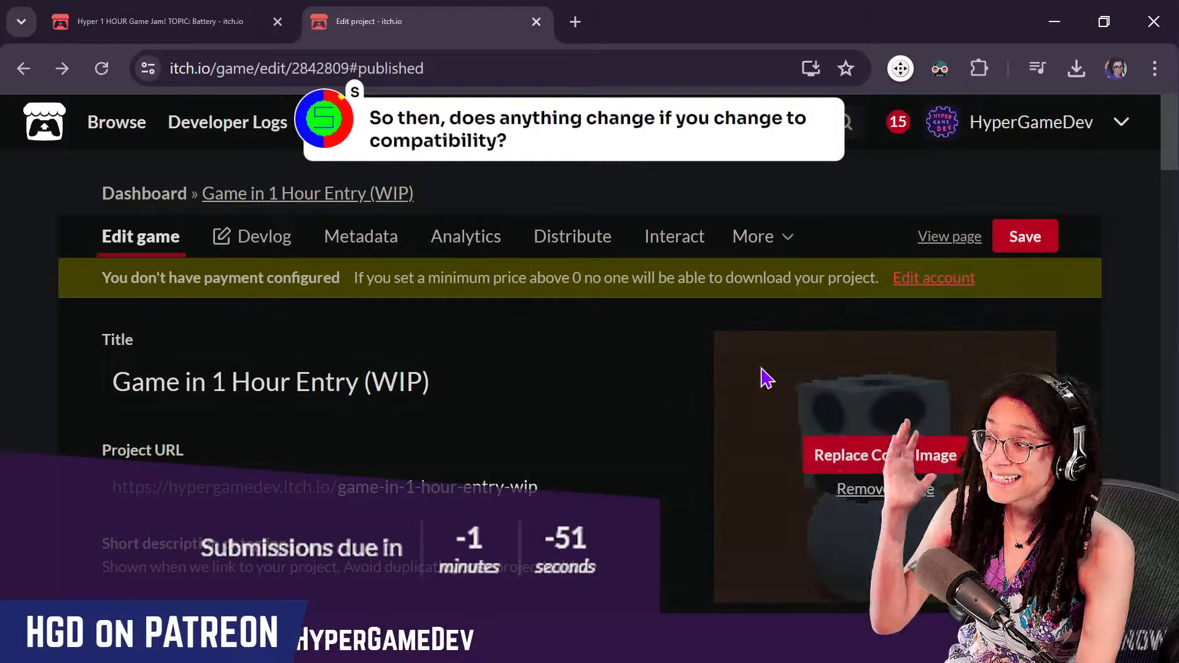
# Replace the project title with "Help the Robot Survive!"
pyautogui.scroll(-2, 765, 376)
pyautogui.moveTo(433, 275); pyautogui.dragTo(60, 262)
pyautogui.press('BackSpace')
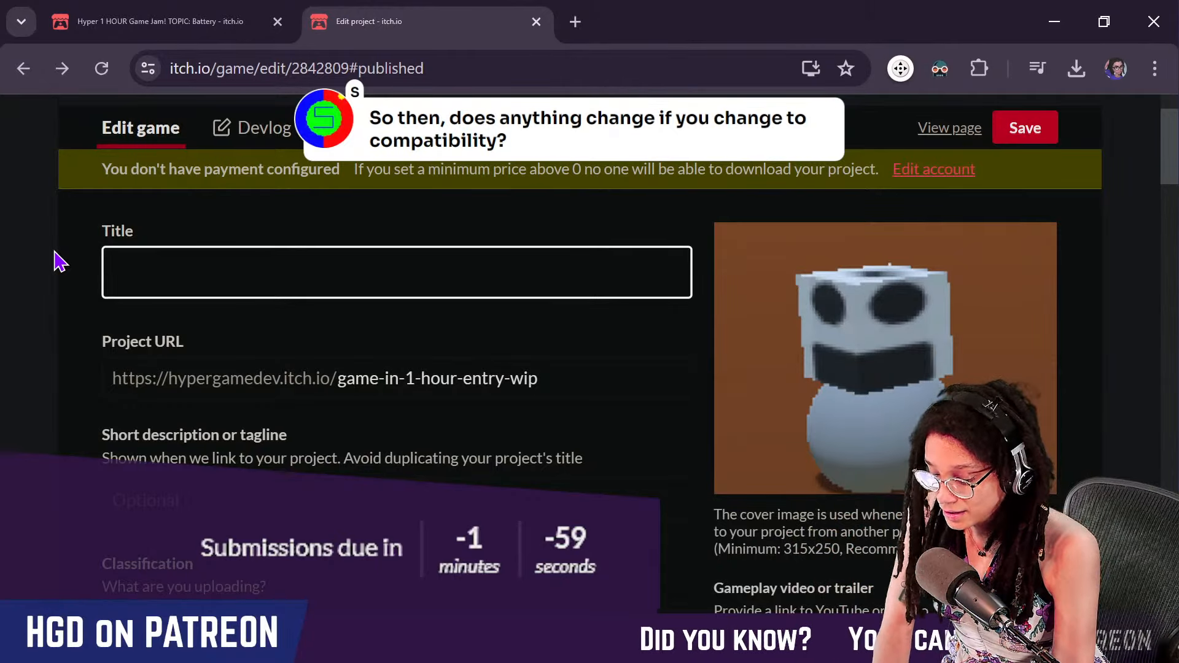
pyautogui.write('Help the Ro')
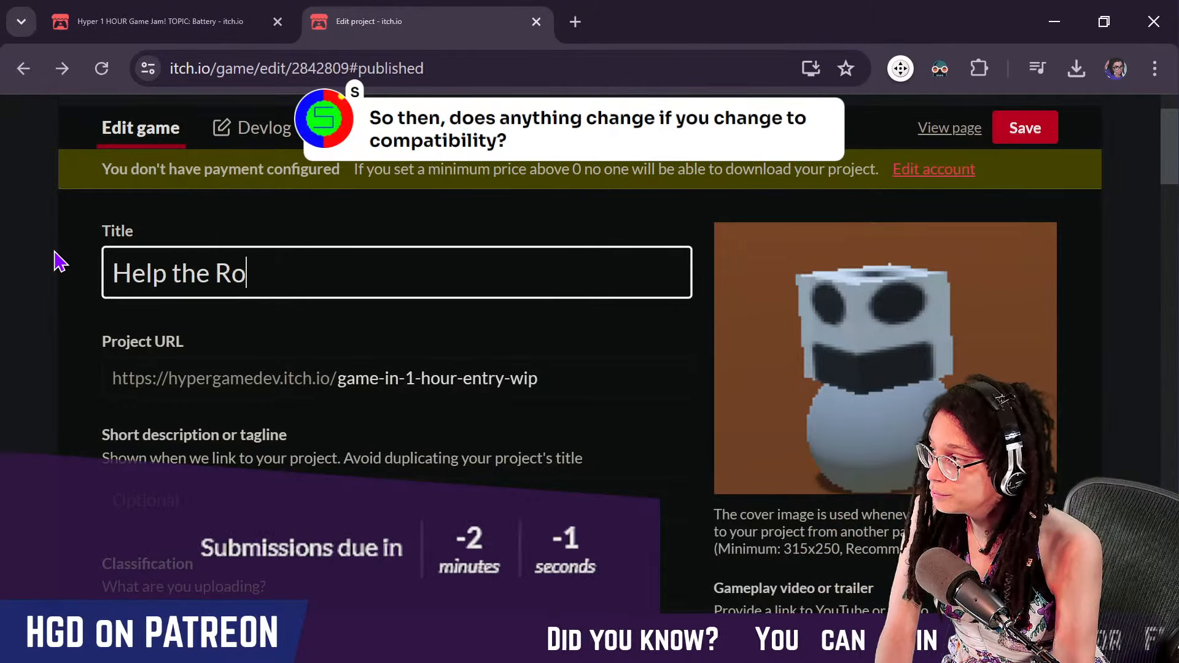
pyautogui.write('bot!')
pyautogui.write('S')
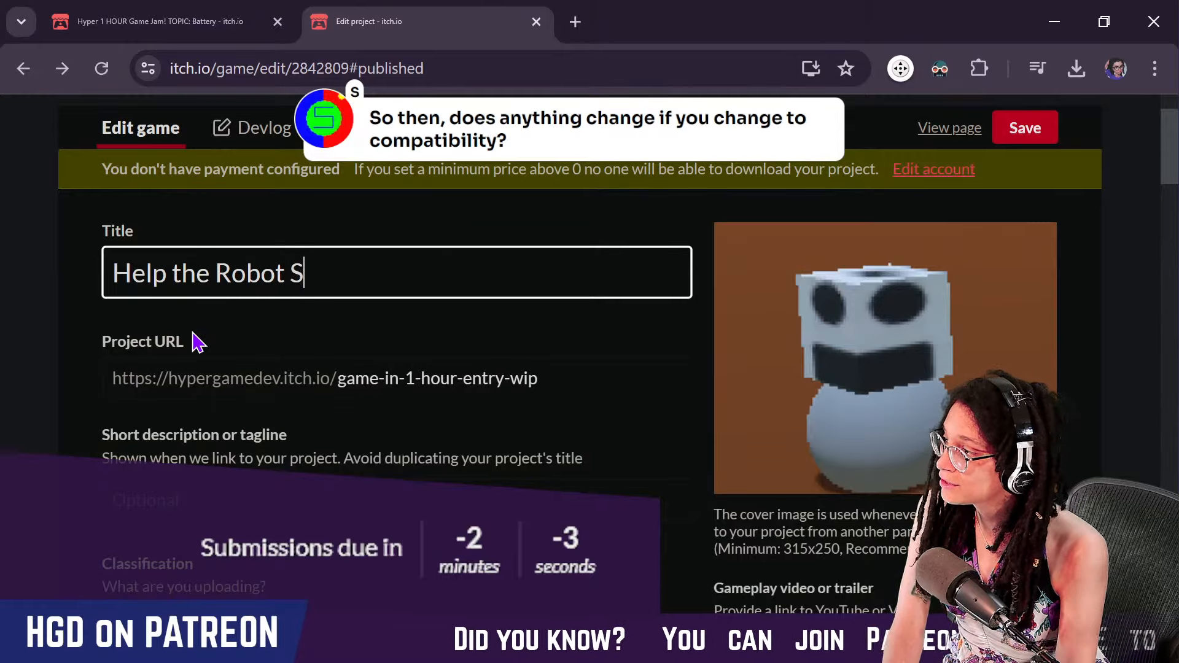
pyautogui.write('urvive!')
pyautogui.click(303, 399)
# Change the editable ending of the project URL to robotsurvival
pyautogui.scroll(-15, 304, 399)
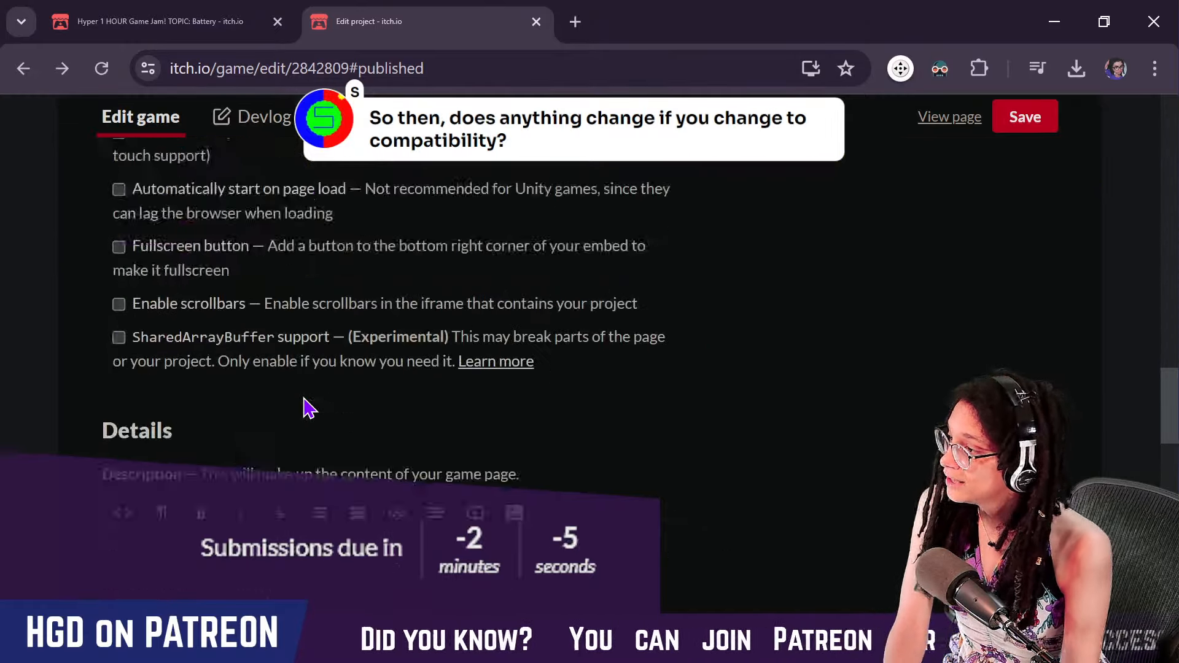
pyautogui.scroll(17, 304, 399)
pyautogui.moveTo(530, 486); pyautogui.dragTo(344, 490)
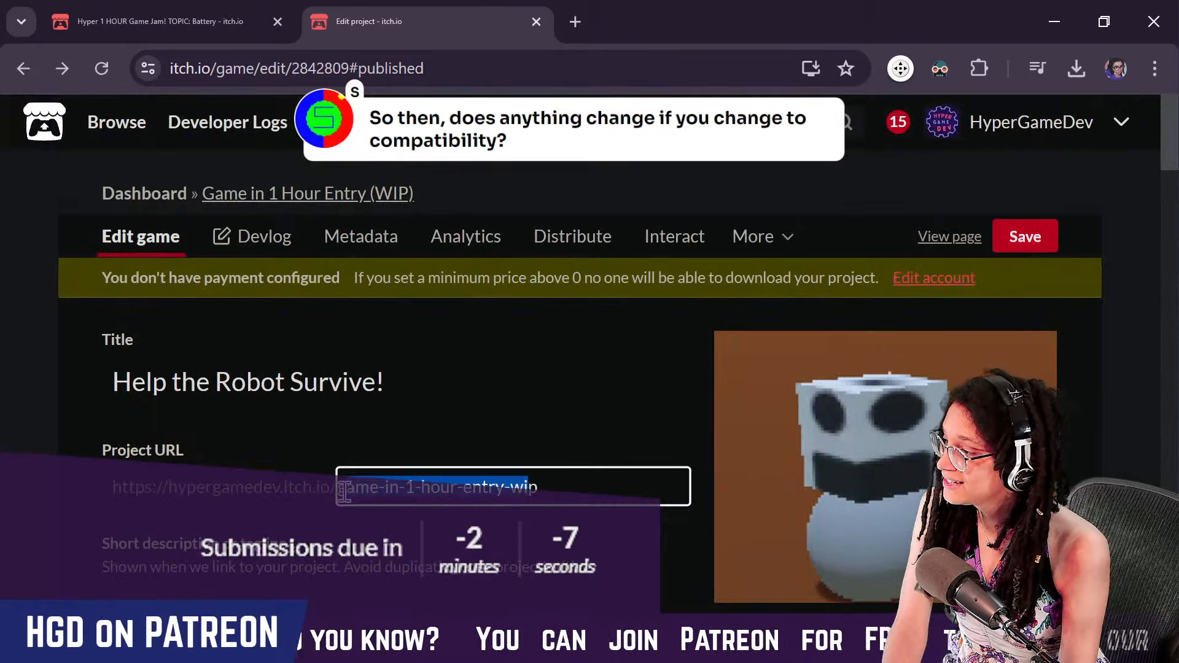
pyautogui.press('BackSpace')
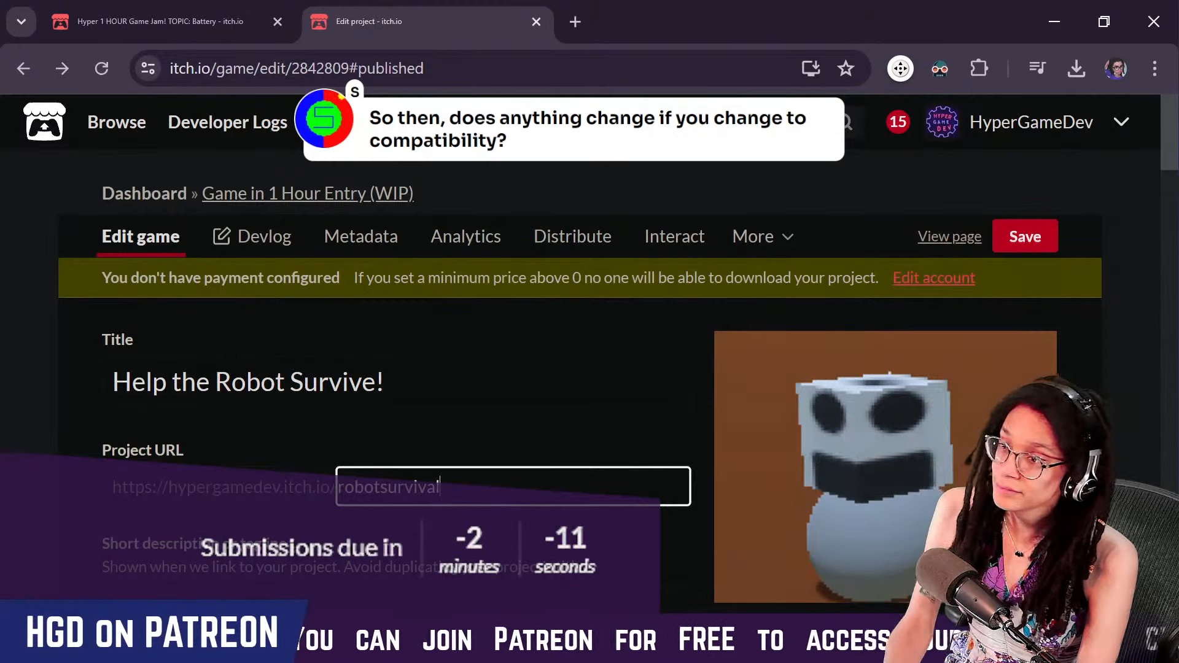
# Review the project's classification, pricing, embed size and frame options, including SharedArrayBuffer support
pyautogui.scroll(-2, 494, 440)
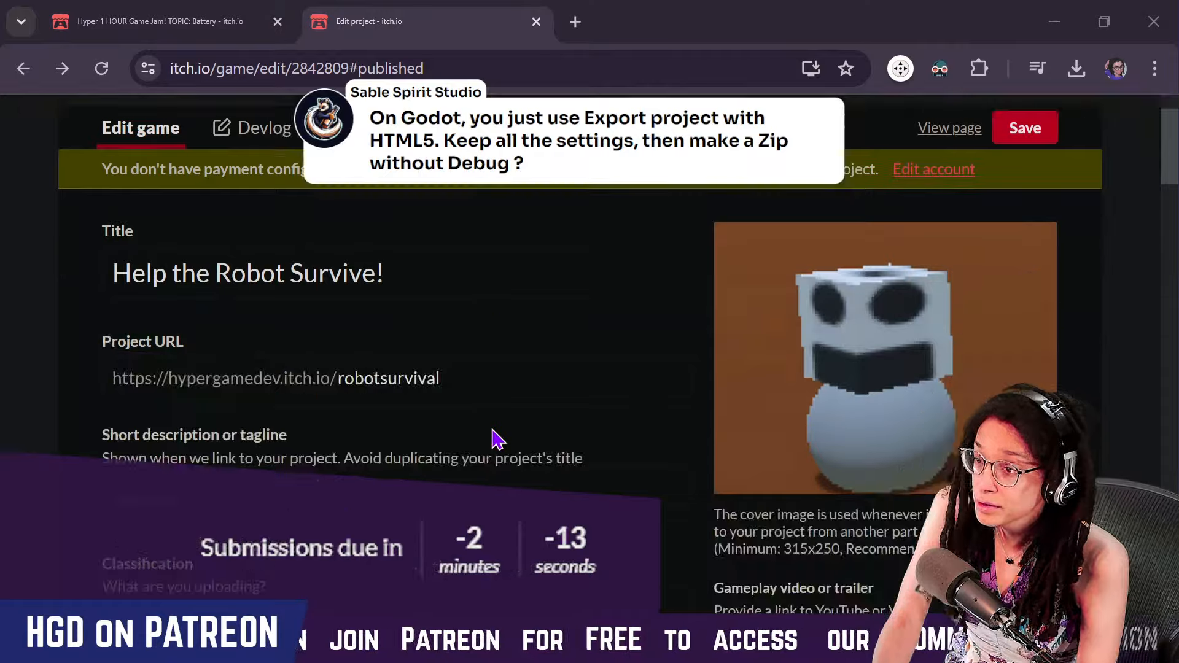
pyautogui.scroll(-2, 501, 447)
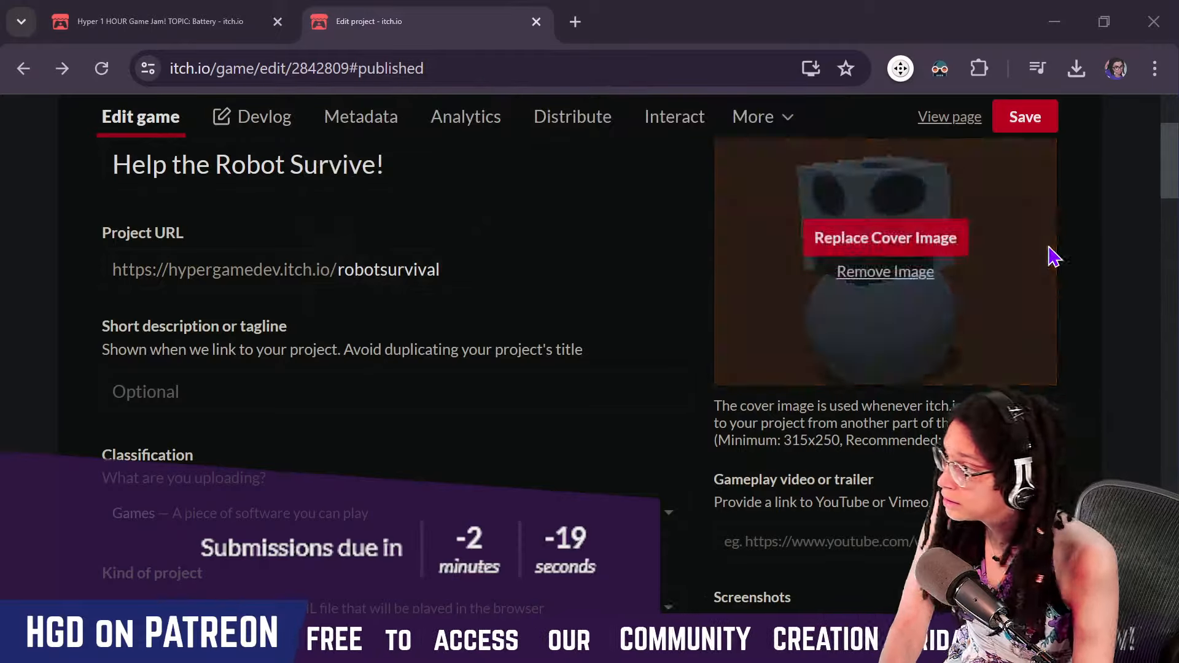
pyautogui.scroll(-2, 331, 437)
pyautogui.scroll(-2, 331, 438)
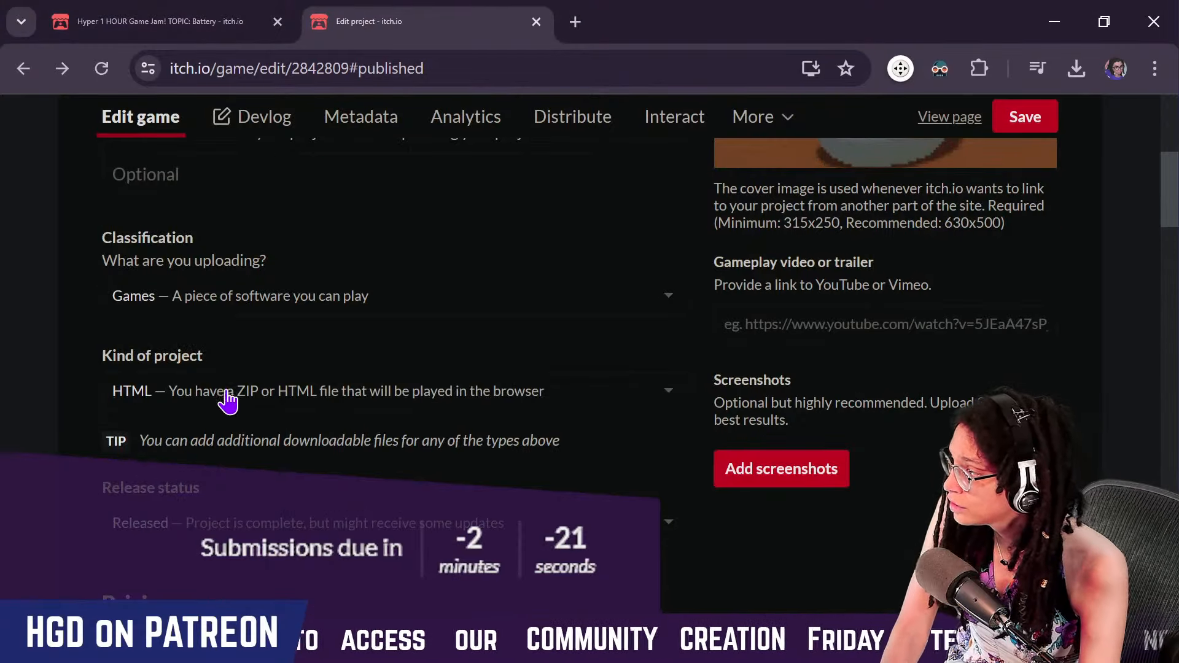
pyautogui.scroll(-6, 215, 466)
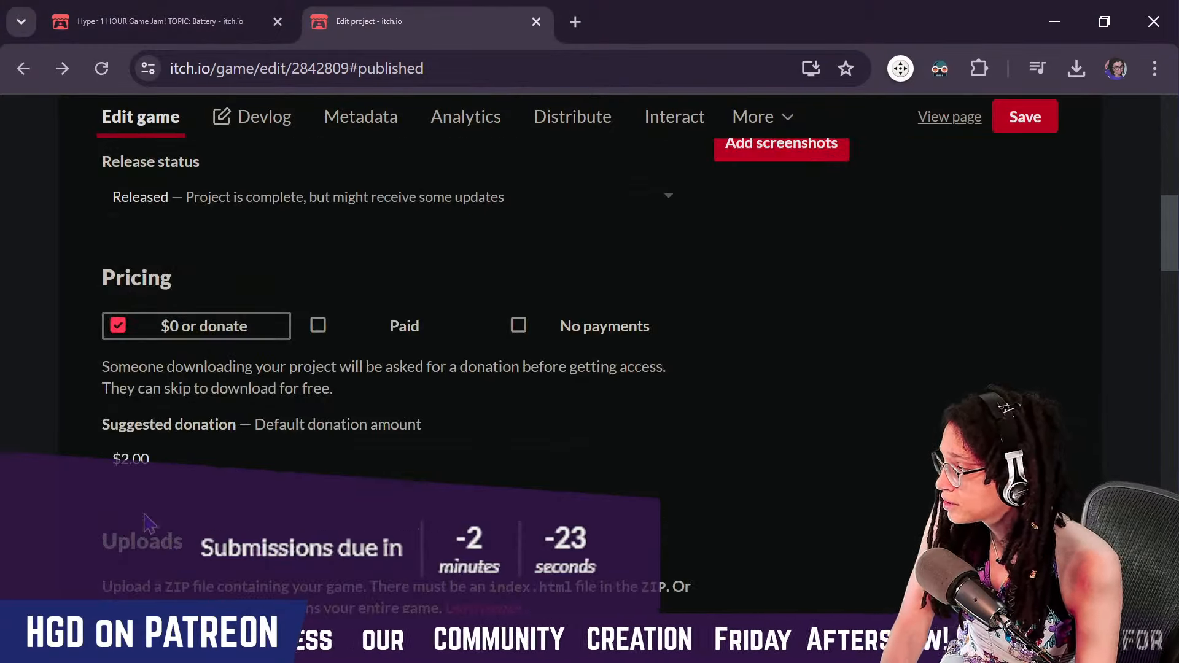
pyautogui.scroll(-8, 145, 523)
pyautogui.scroll(-10, 111, 491)
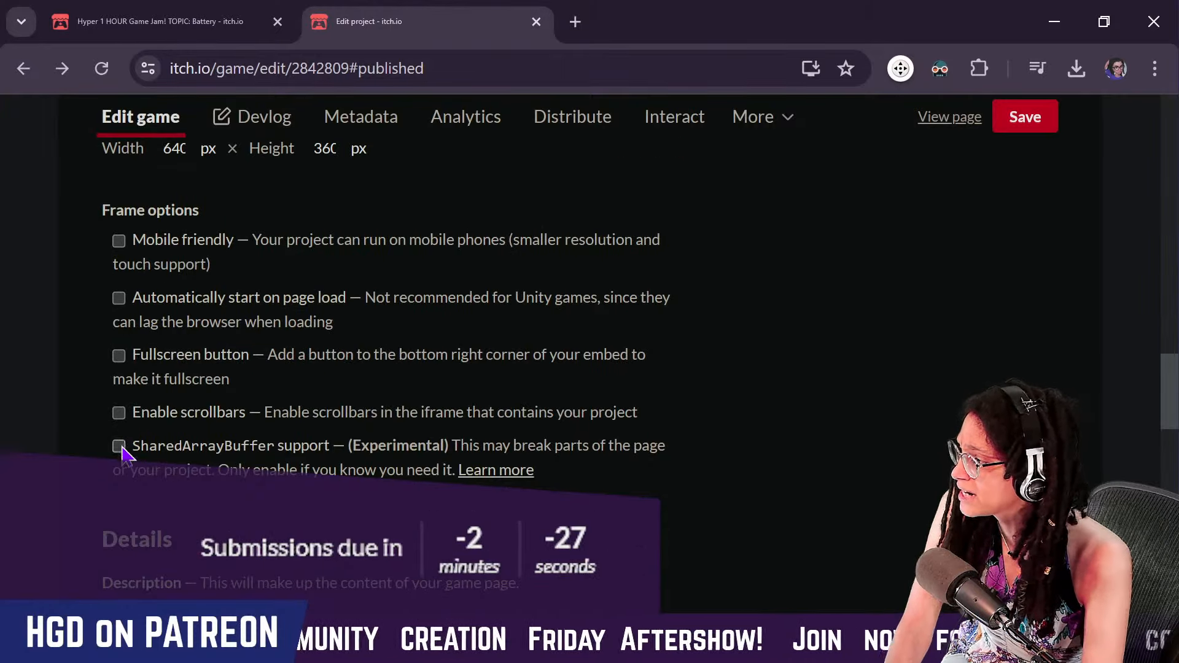
pyautogui.scroll(20, 501, 402)
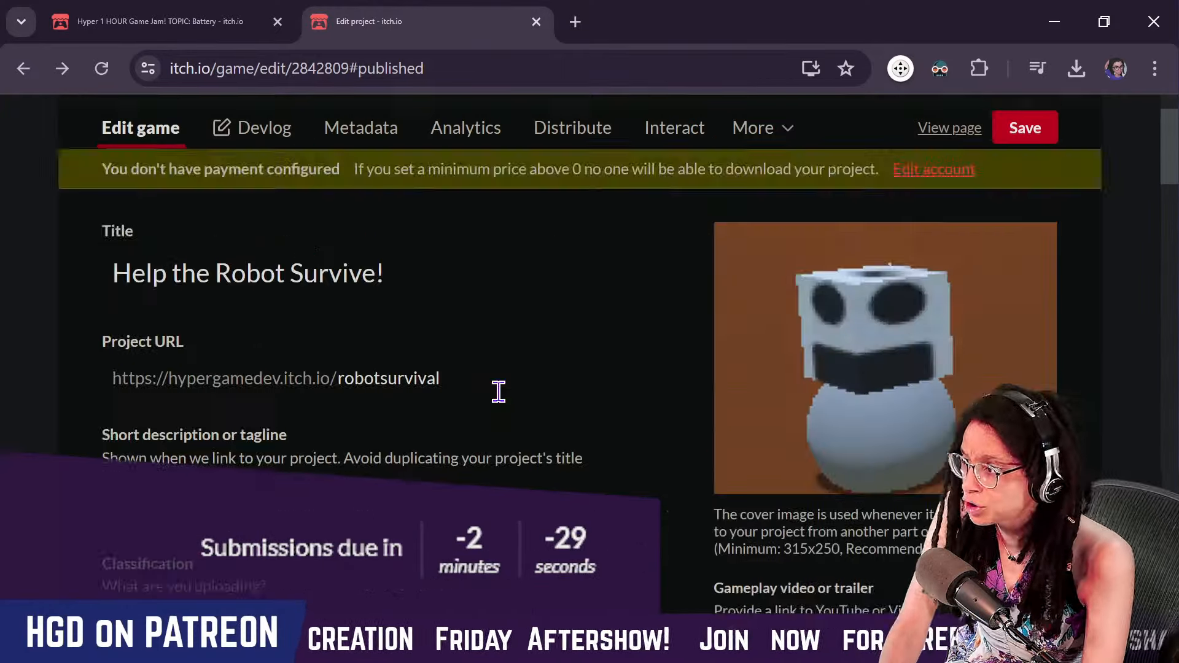
# Write the description "Press the battery to move or stop the robot! Get it to the end without it dying :)"
pyautogui.scroll(-4, 499, 391)
pyautogui.scroll(-5, 498, 393)
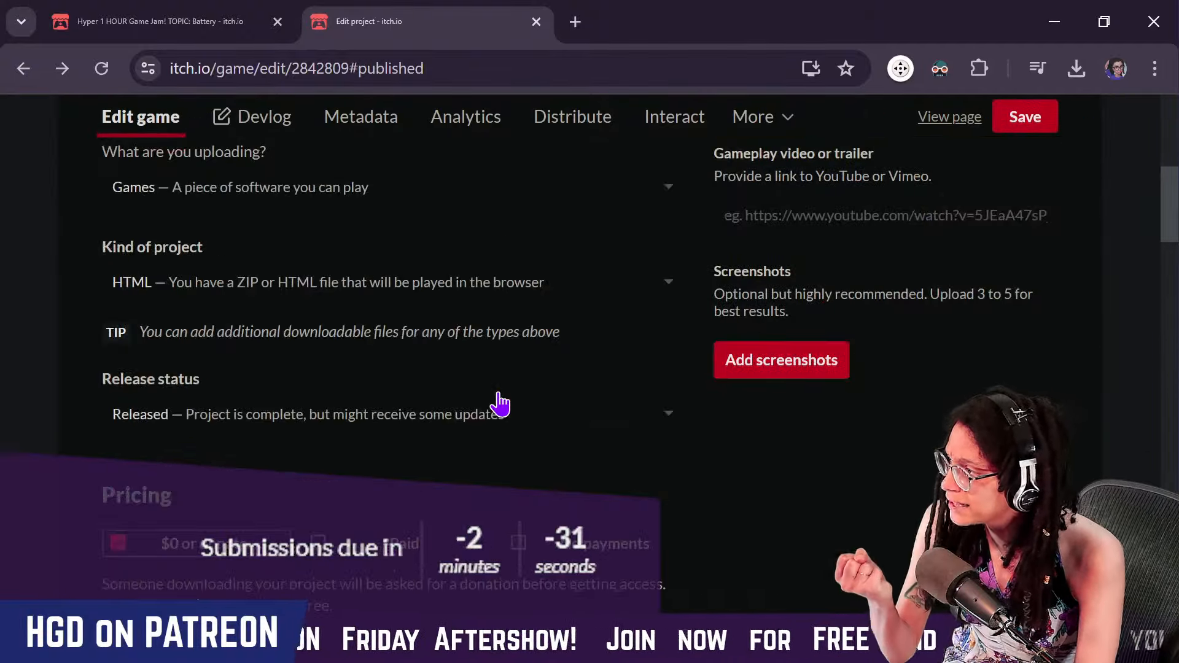
pyautogui.scroll(-15, 500, 399)
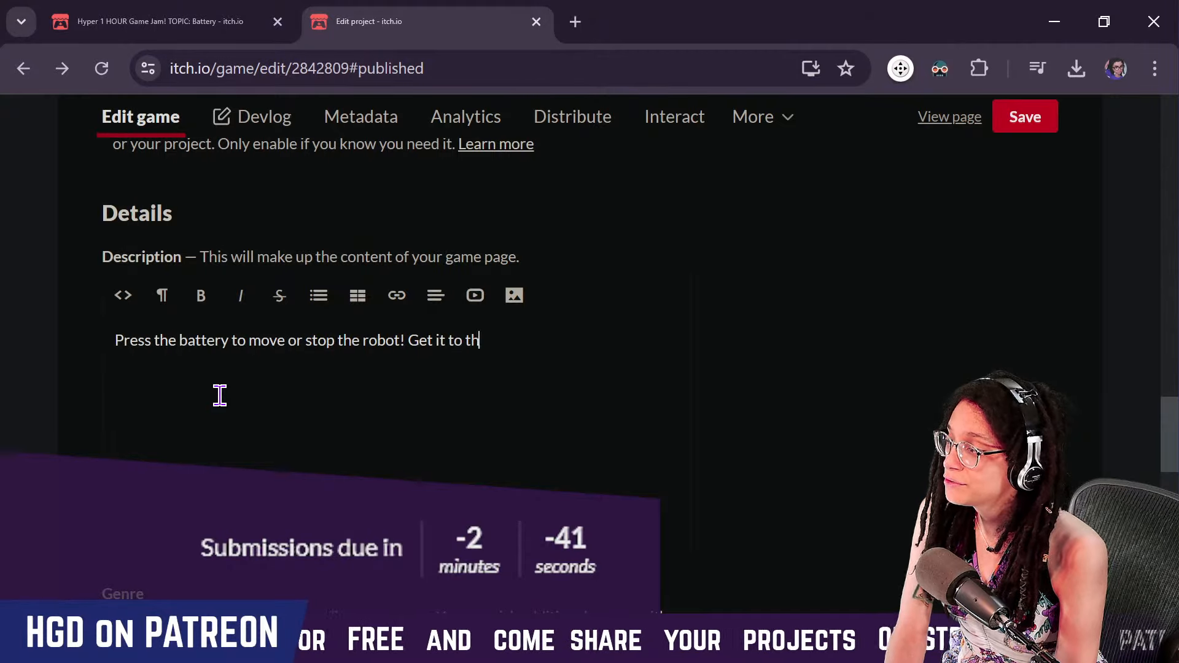
pyautogui.write('t dyi')
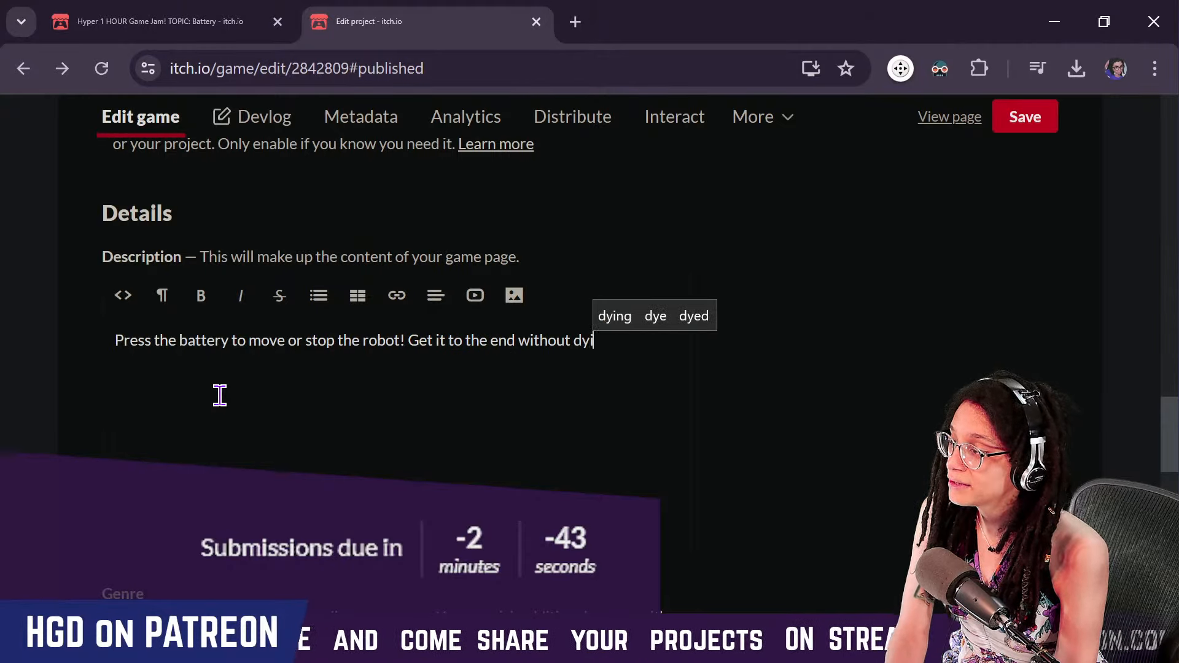
pyautogui.press('BackSpace')
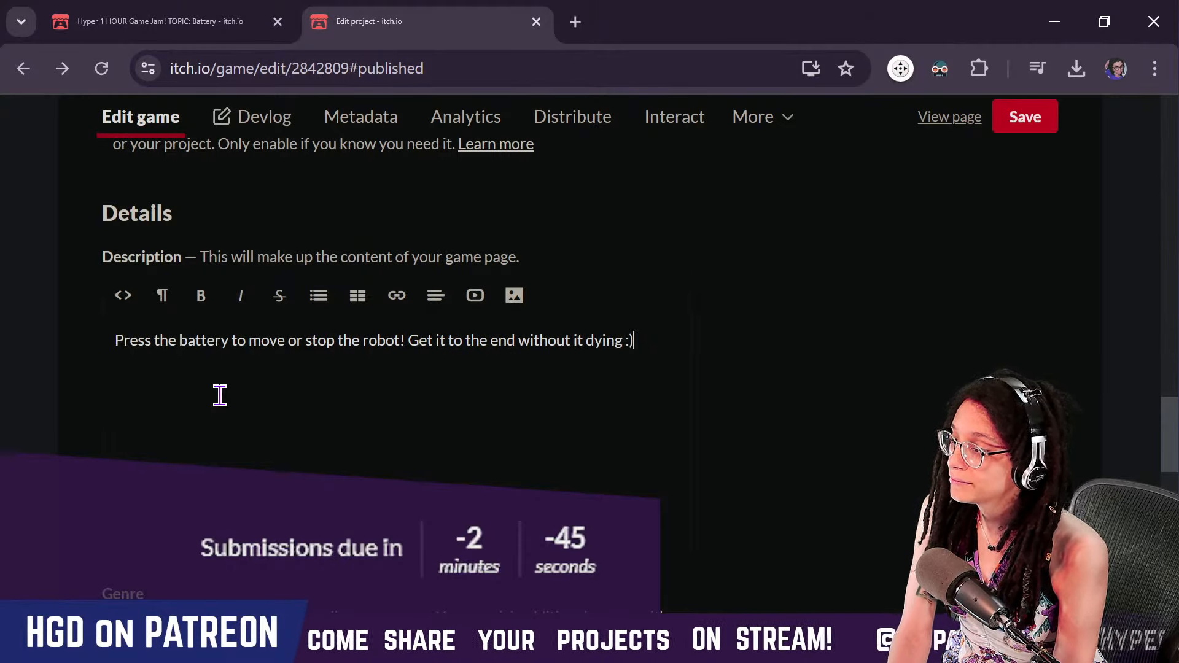
# Save the project page edits, leaving genre and tags empty and visibility public but unlisted in search and browse
pyautogui.scroll(-12, 796, 436)
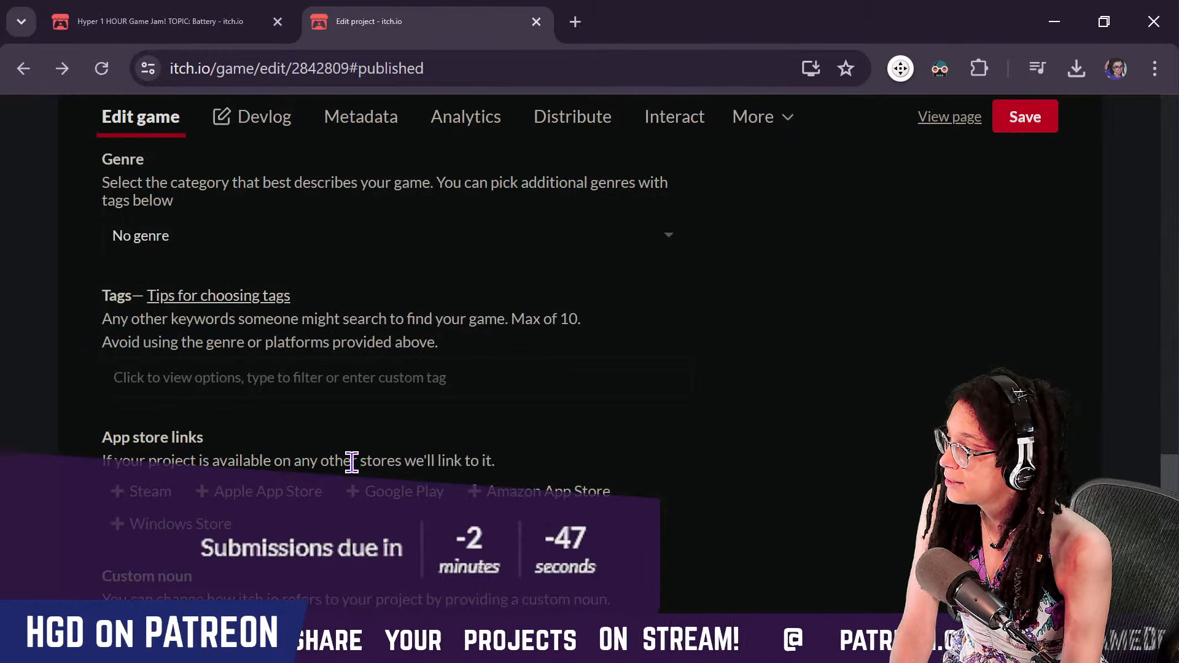
pyautogui.scroll(-5, 263, 513)
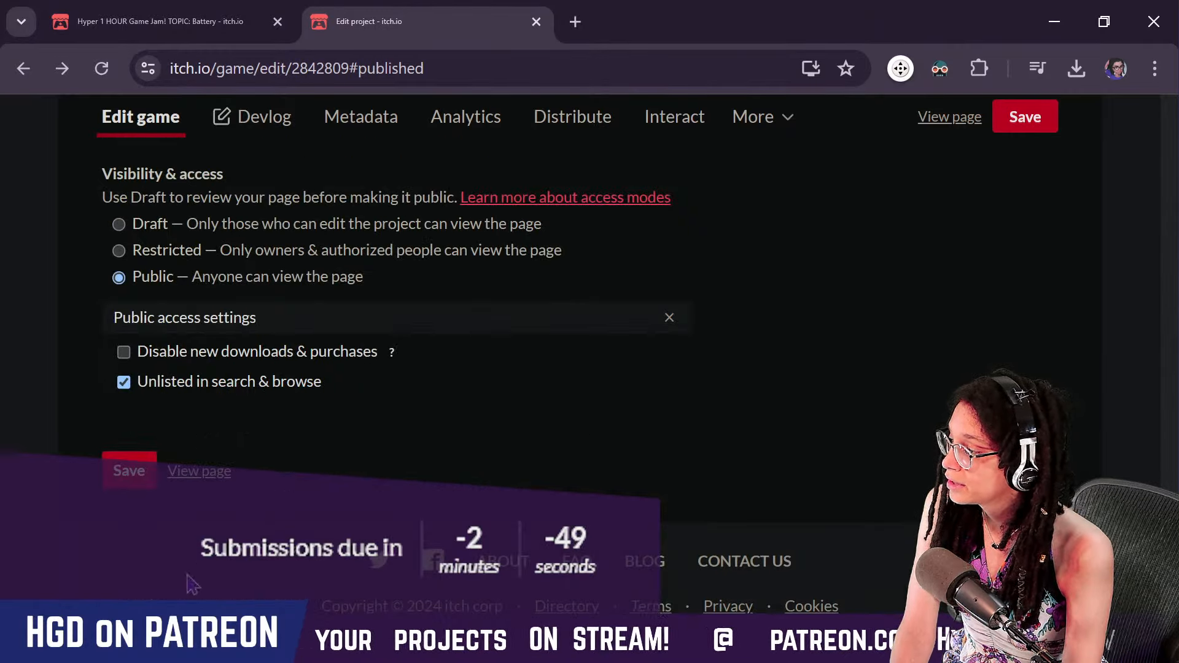
pyautogui.click(130, 472)
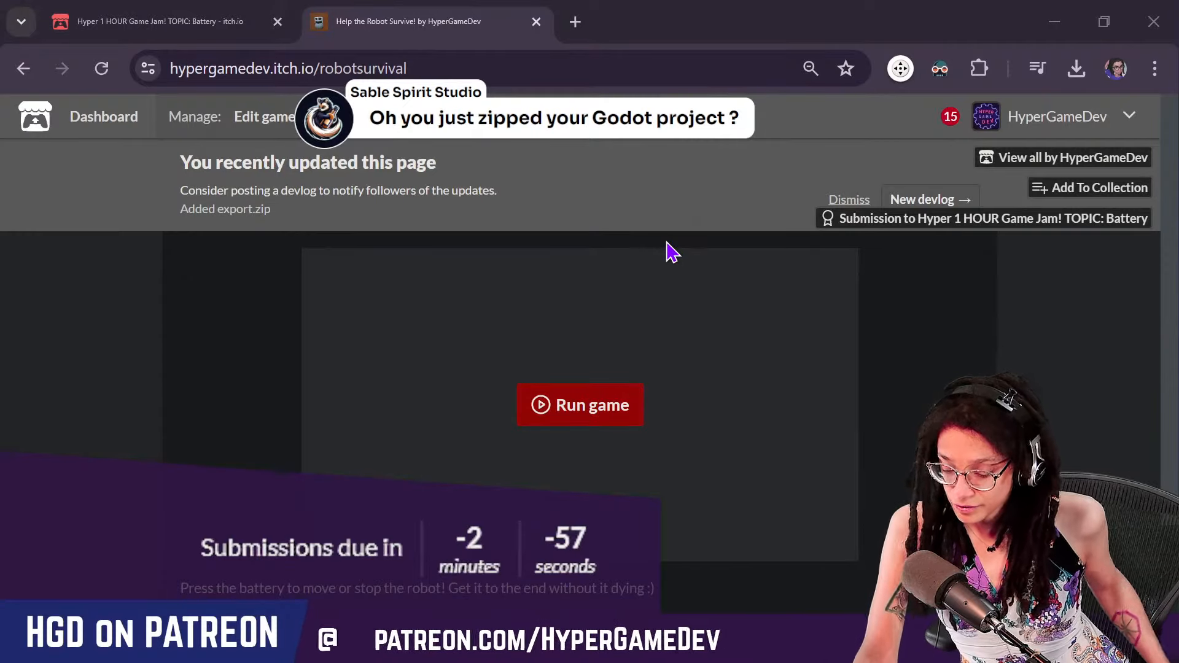
# Switch to Paint to view the original battery and robot concept sketch, and return to the published game page
pyautogui.moveTo(671, 252); pyautogui.dragTo(743, 377)
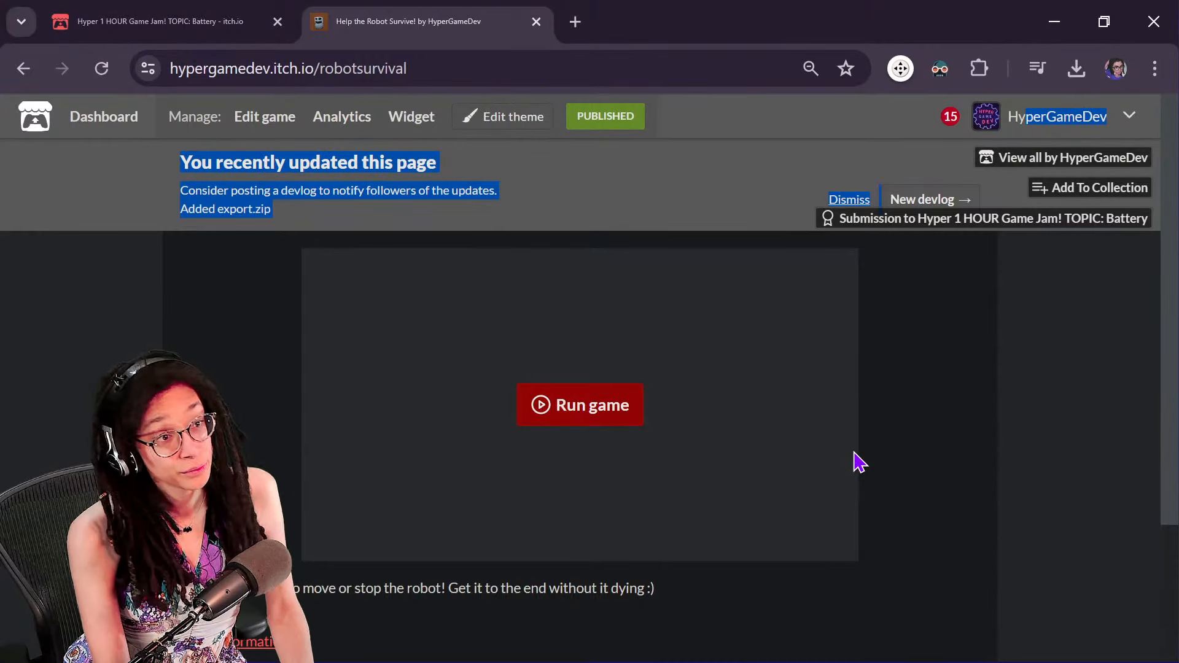
pyautogui.hotkey('alt', 'Tab')
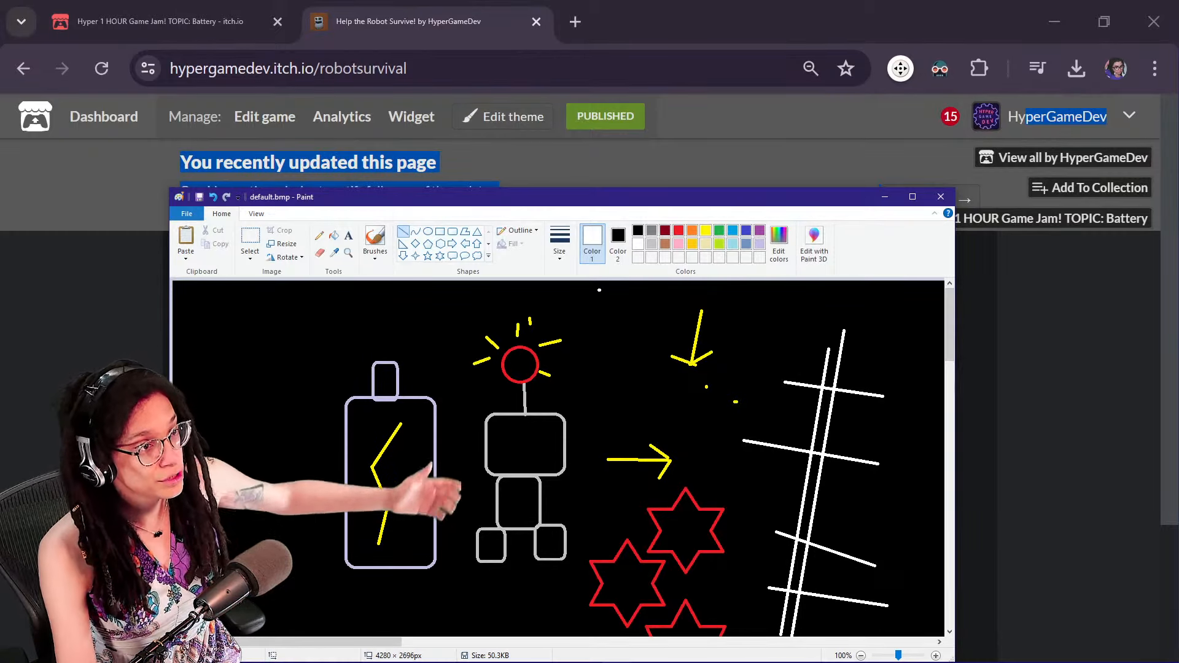
pyautogui.click(1022, 469)
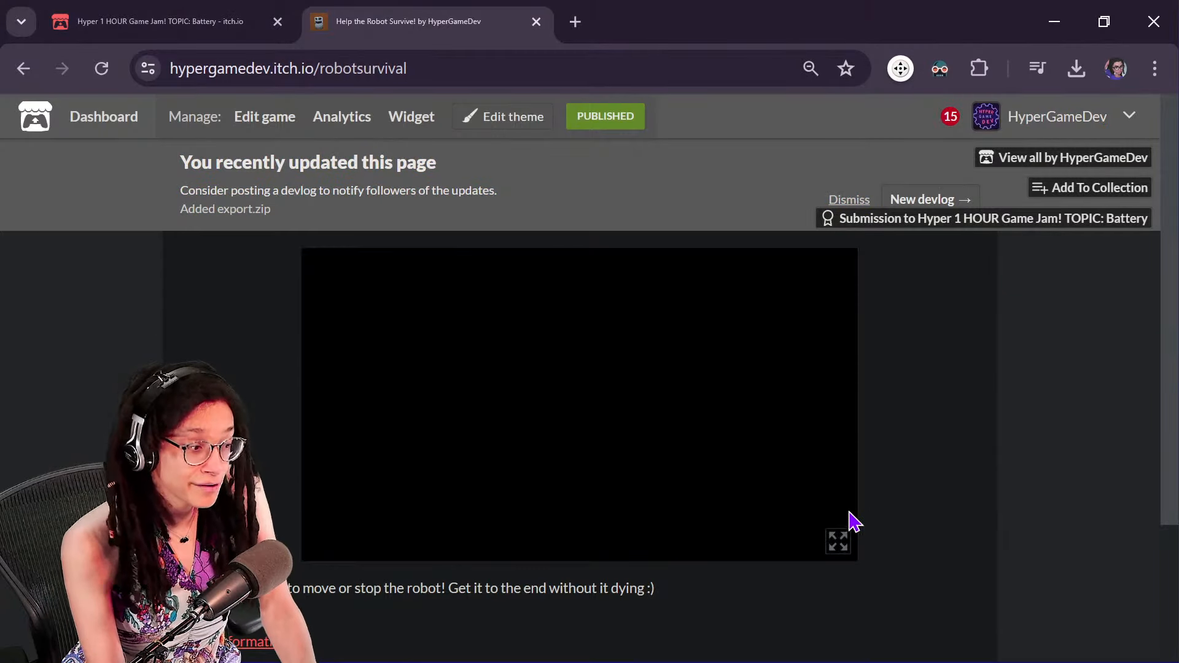
# Playtest the published web game in fullscreen, toggling the robot's movement to steer it past the falling objects toward the checkered finish
pyautogui.click(838, 542)
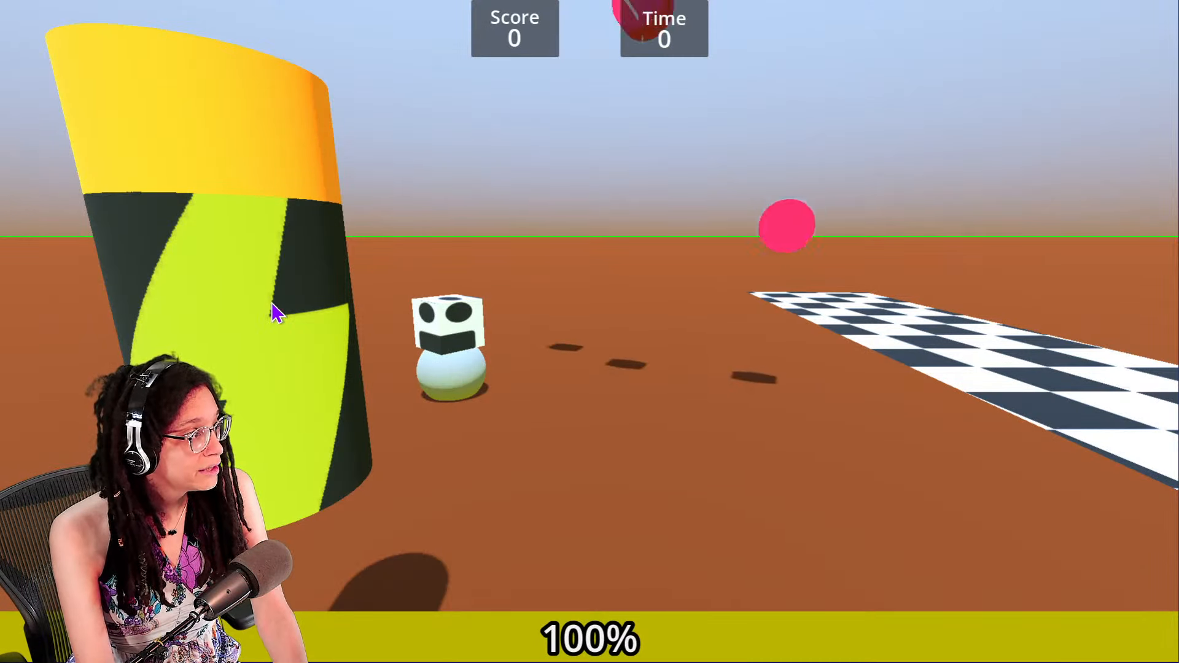
pyautogui.press('d')
pyautogui.press('d')
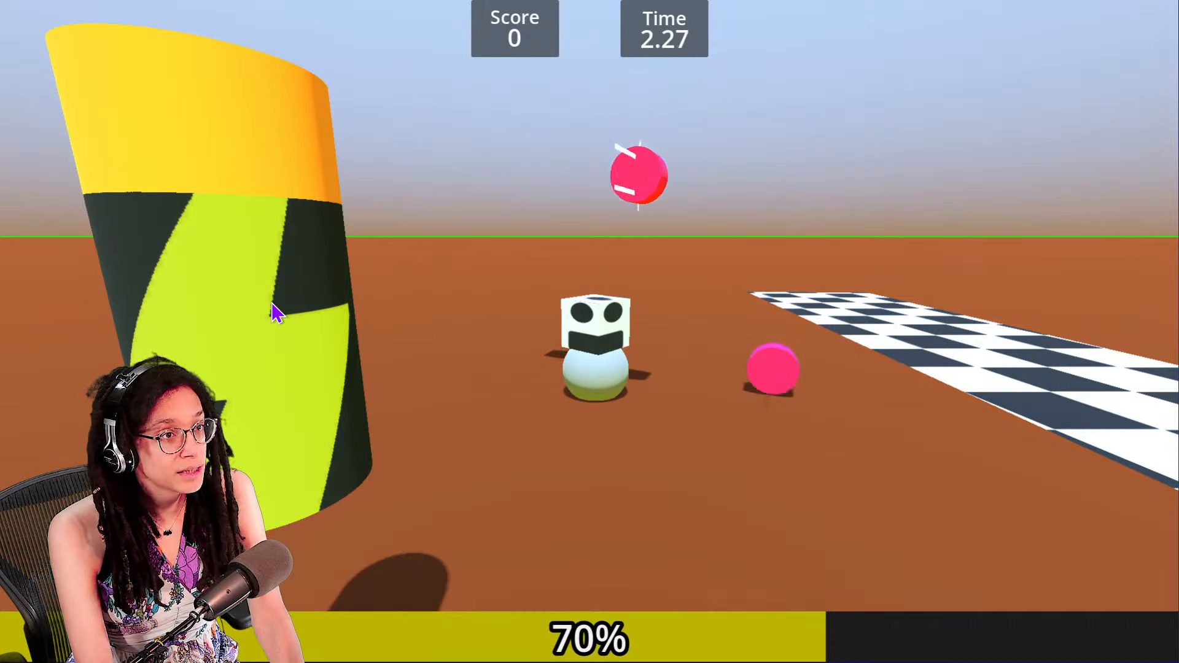
pyautogui.press('d')
pyautogui.press('d')
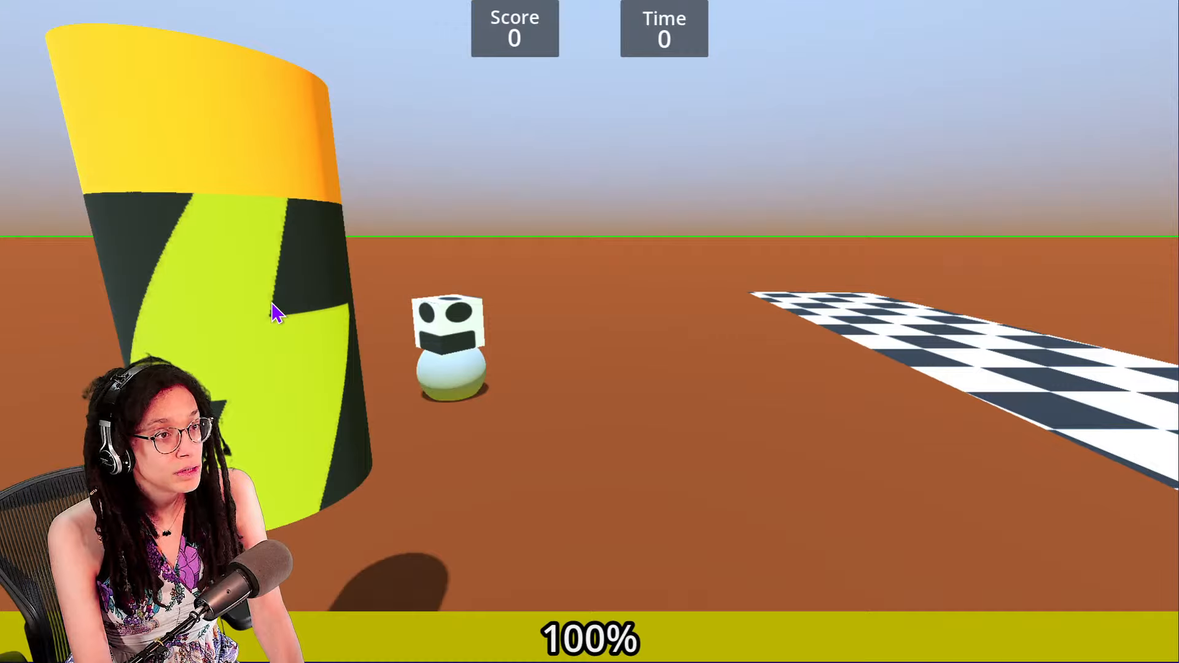
pyautogui.press('d')
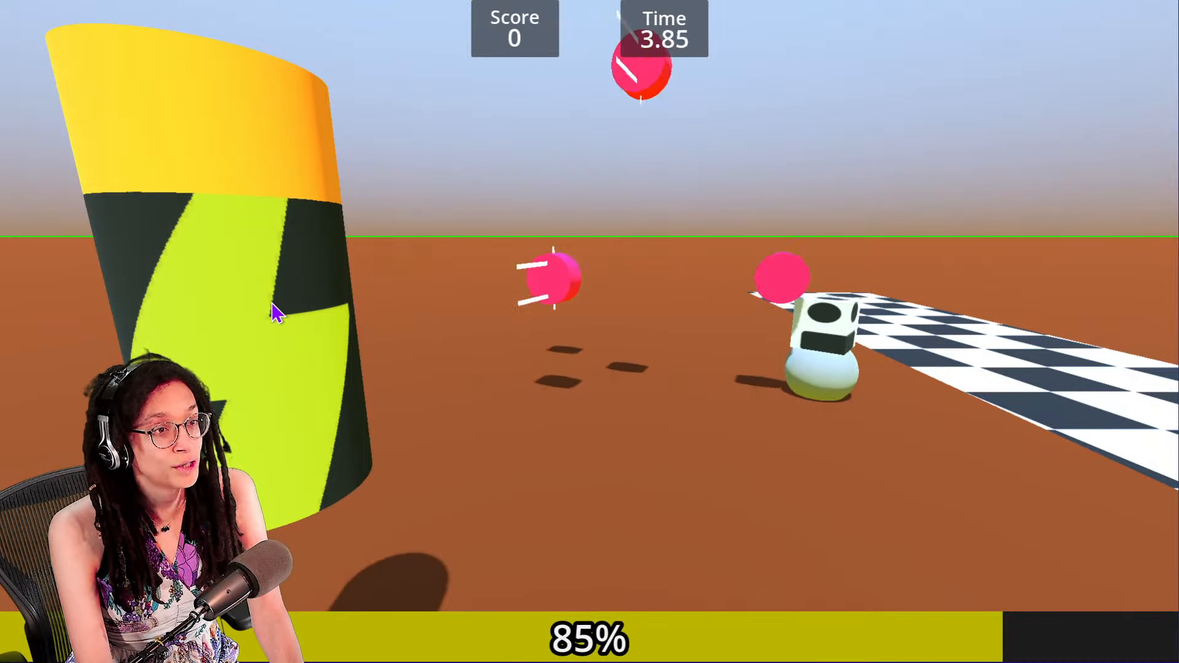
pyautogui.press('d')
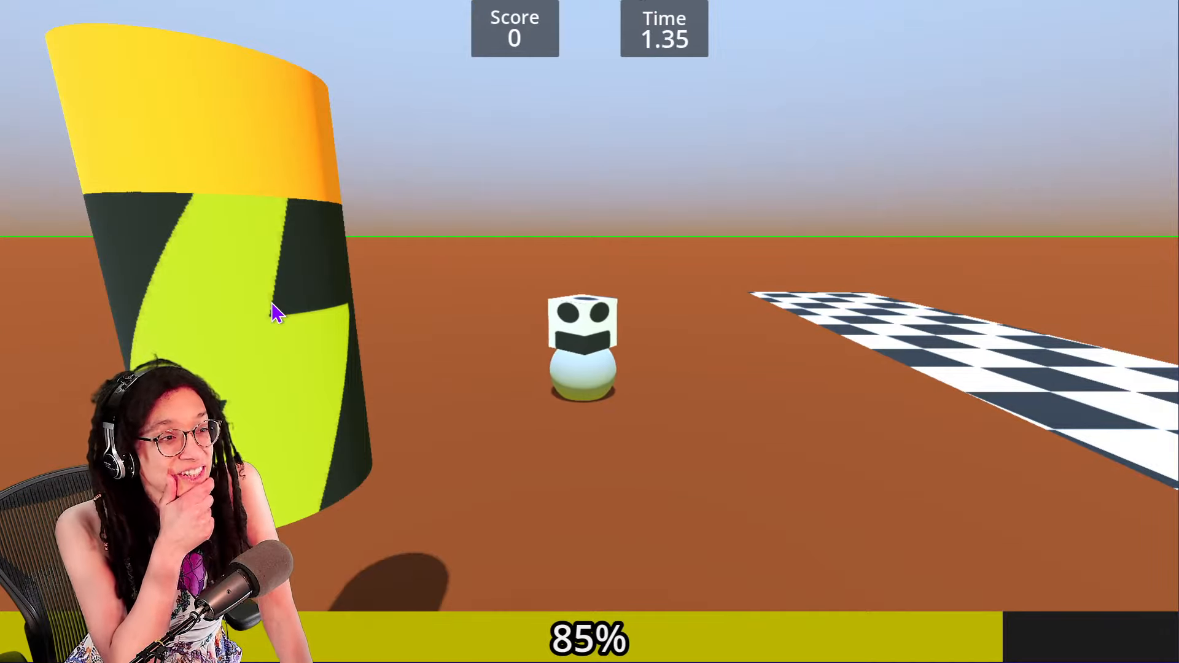